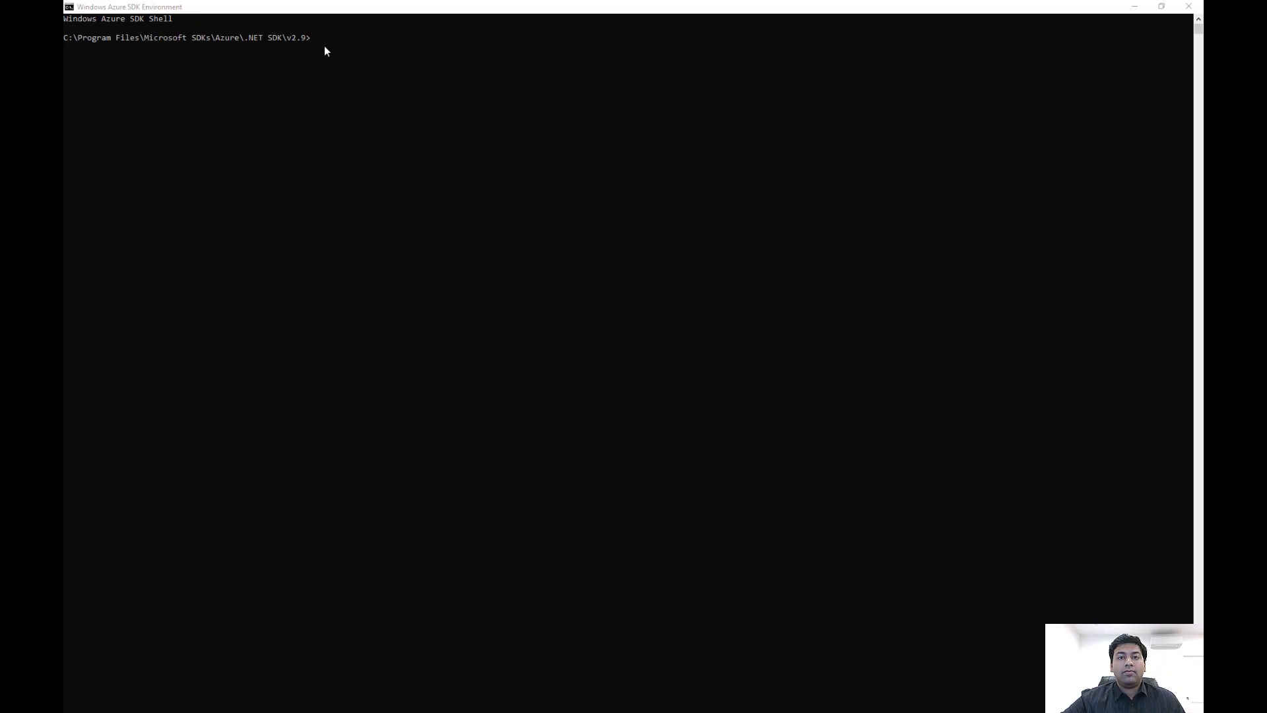
# Sign in to Azure with az login, choosing the existing account on the browser sign-in page
pyautogui.write('az login')
pyautogui.press('Return')
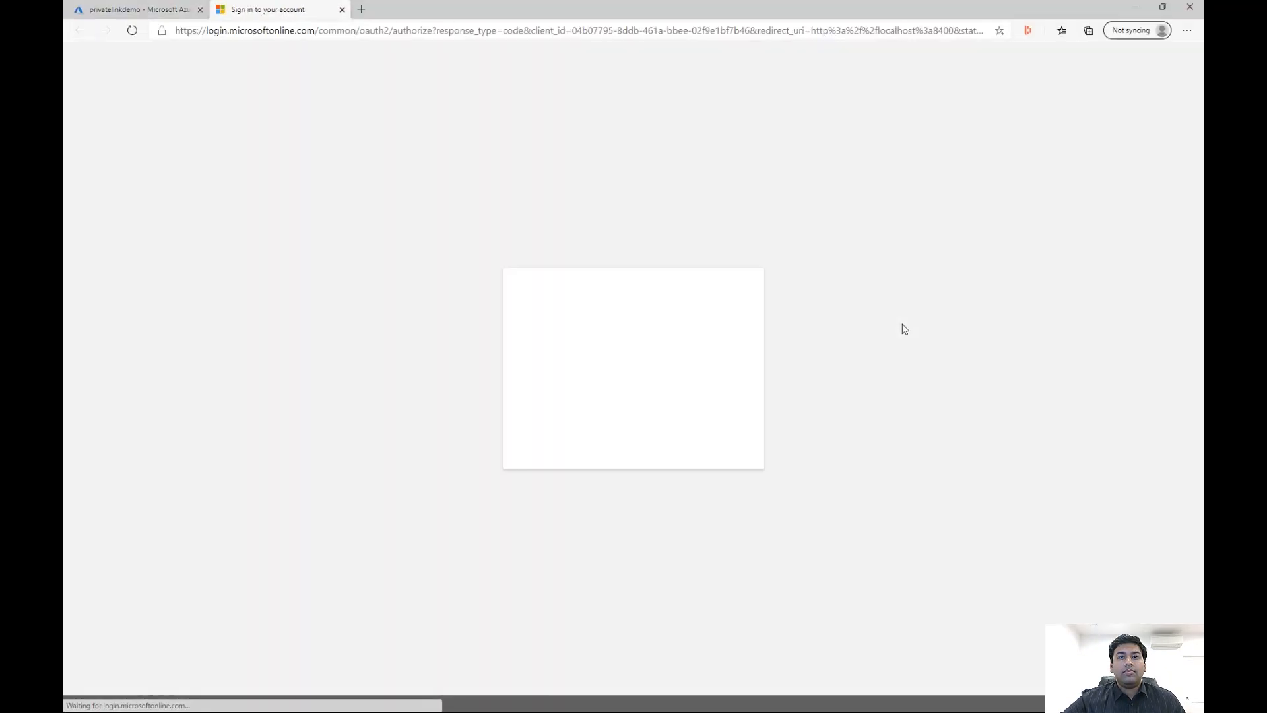
pyautogui.click(667, 366)
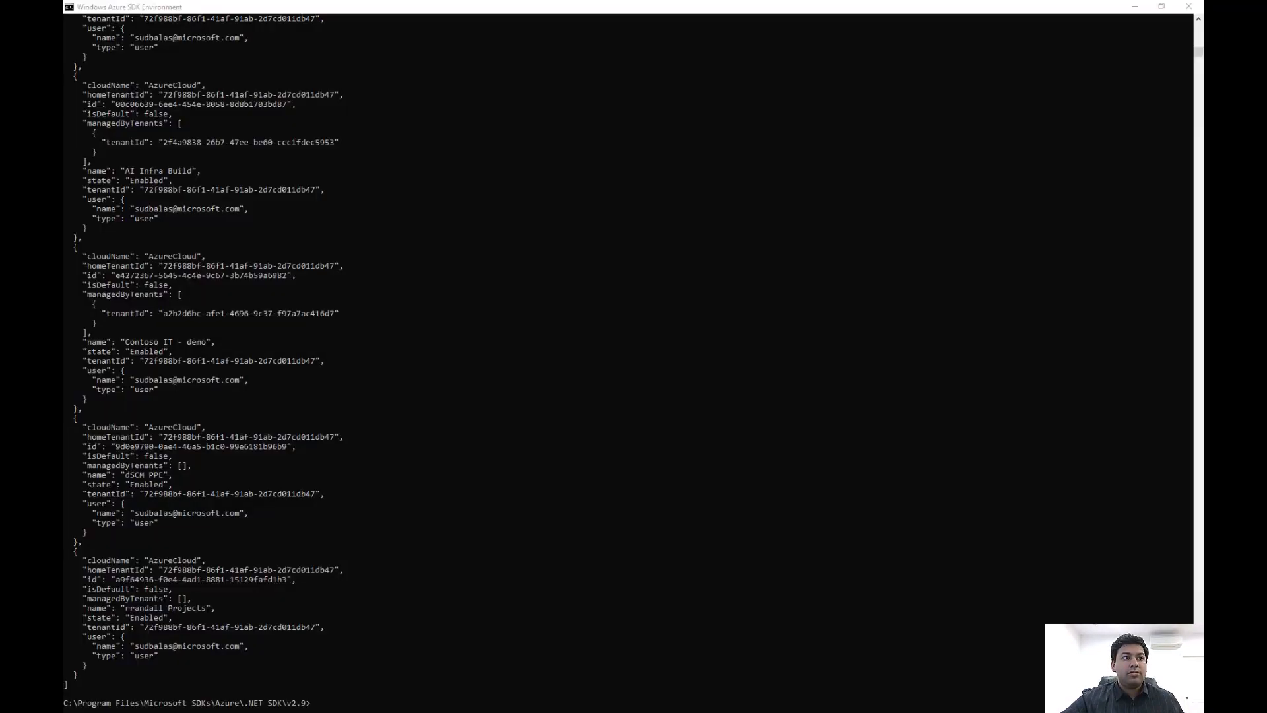
# Set the active Azure subscription with az account set, supplying the subscription ID
pyautogui.click(320, 707)
pyautogui.write('az account set --subscription 4f3a88a1-3580-4102-a464-6cef63216ae9')
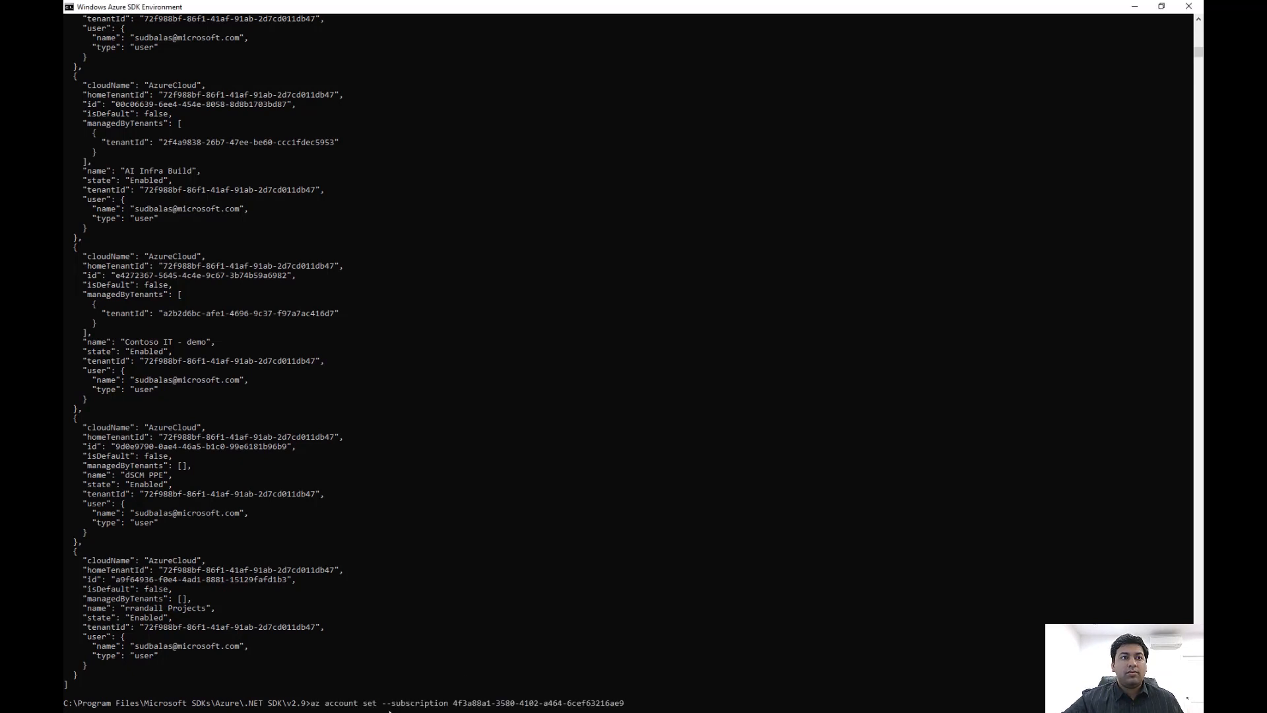
pyautogui.press('Return')
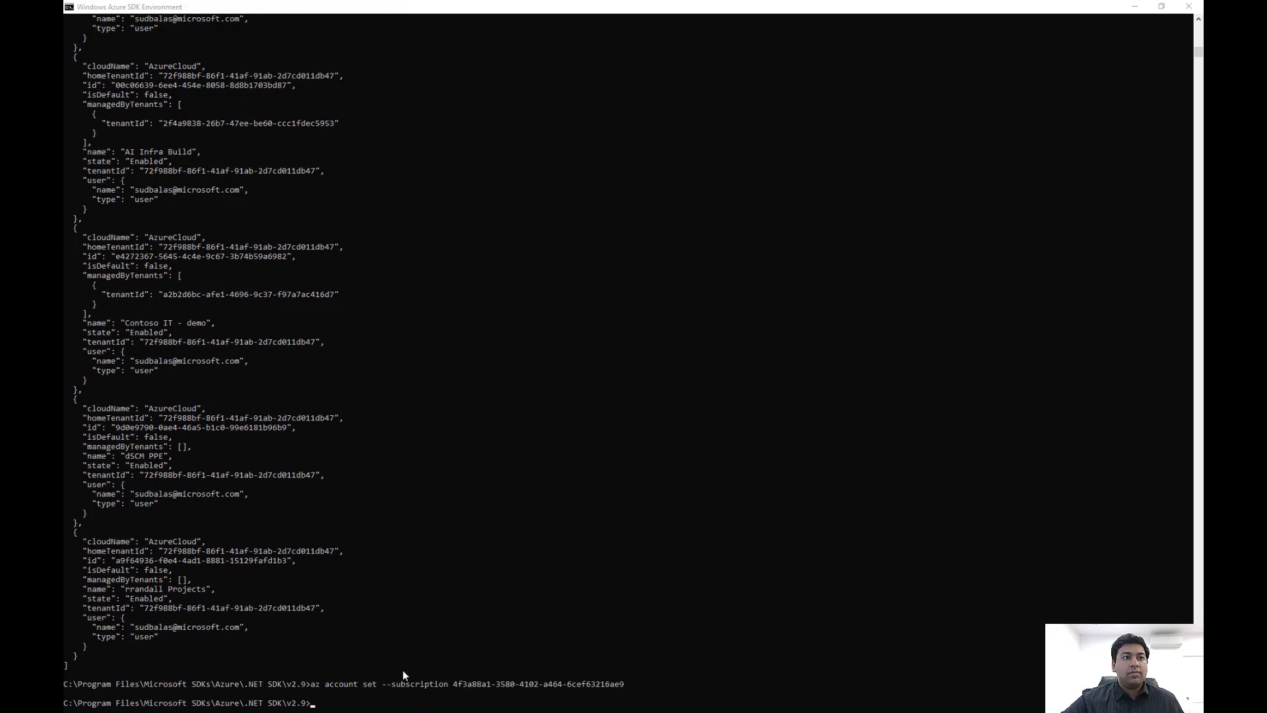
# Register the Microsoft.KeyVault resource provider with az provider register
pyautogui.click(315, 707)
pyautogui.rightClick(313, 705)
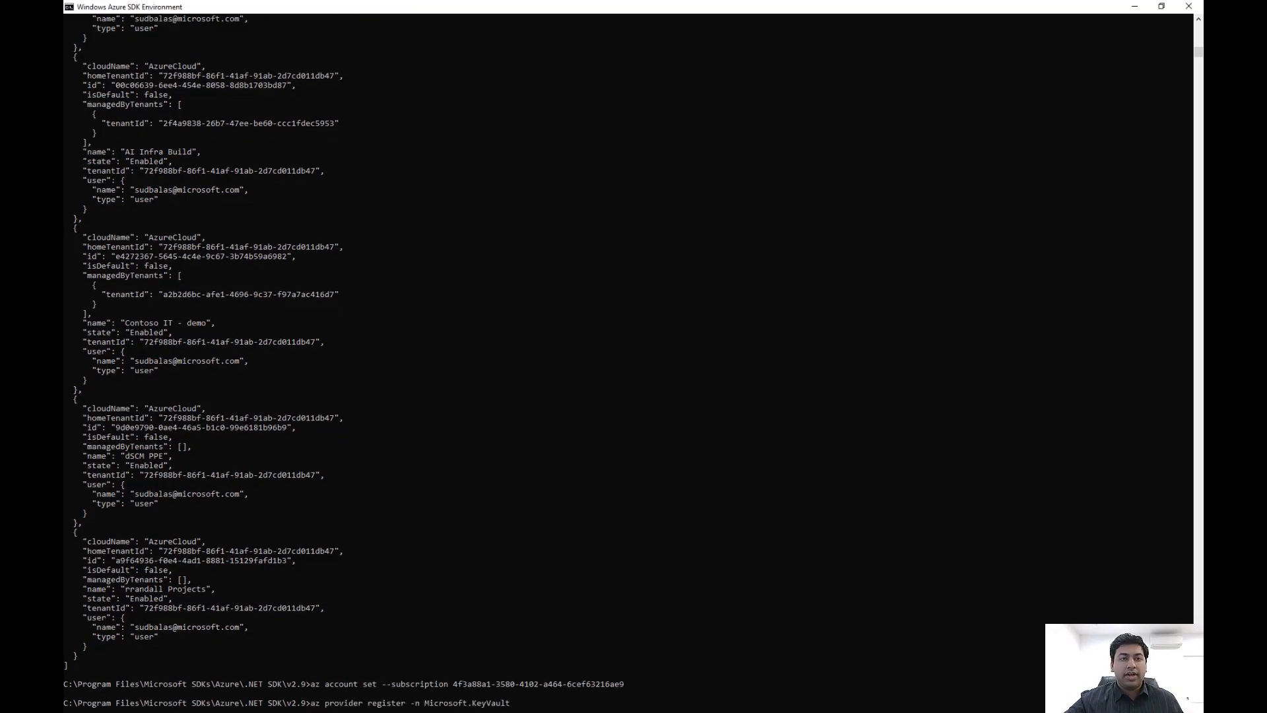
pyautogui.press('Return')
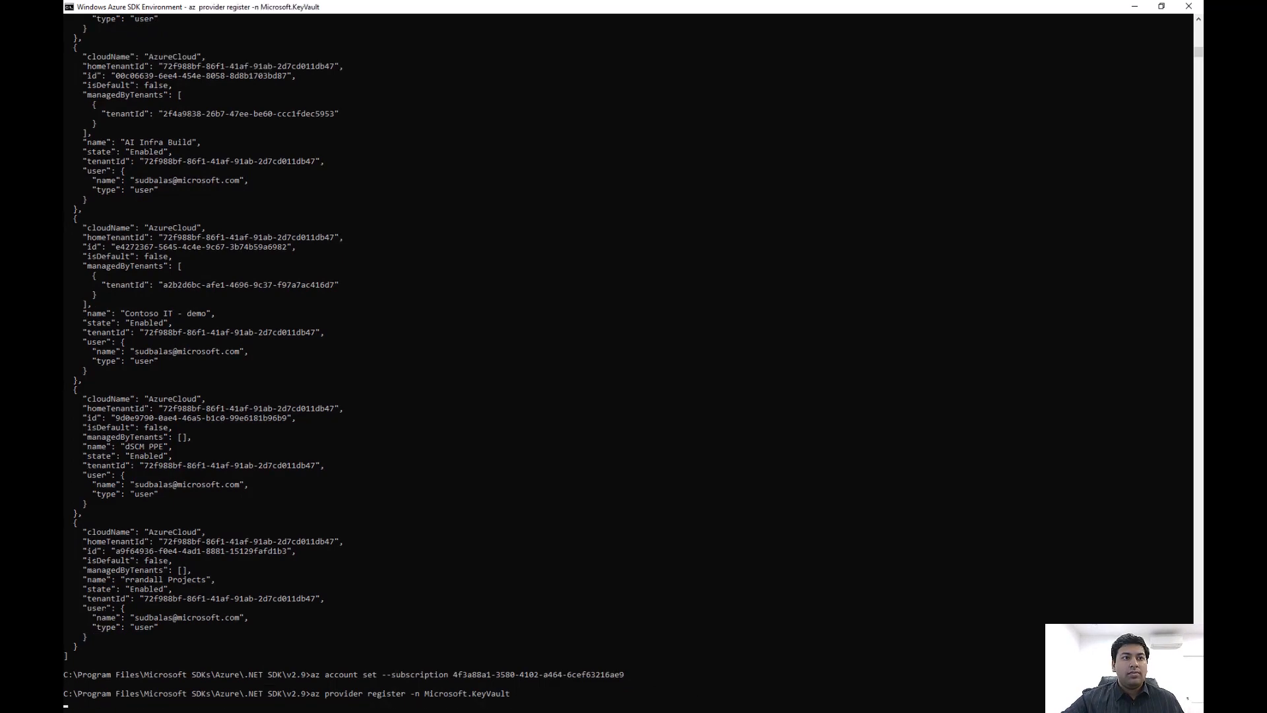
# Create the key vault build2020-testvault in resource group privatelinkdemo at location "East US" with az keyvault create
pyautogui.rightClick(316, 706)
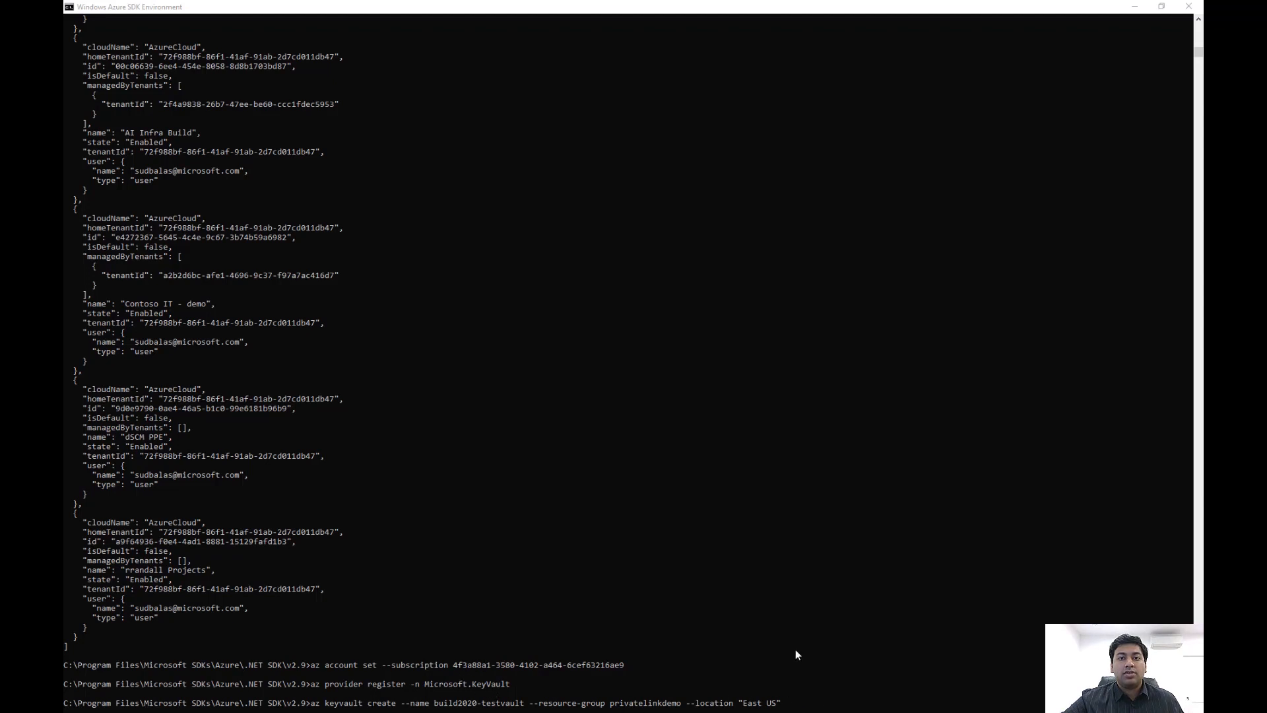
pyautogui.click(823, 706)
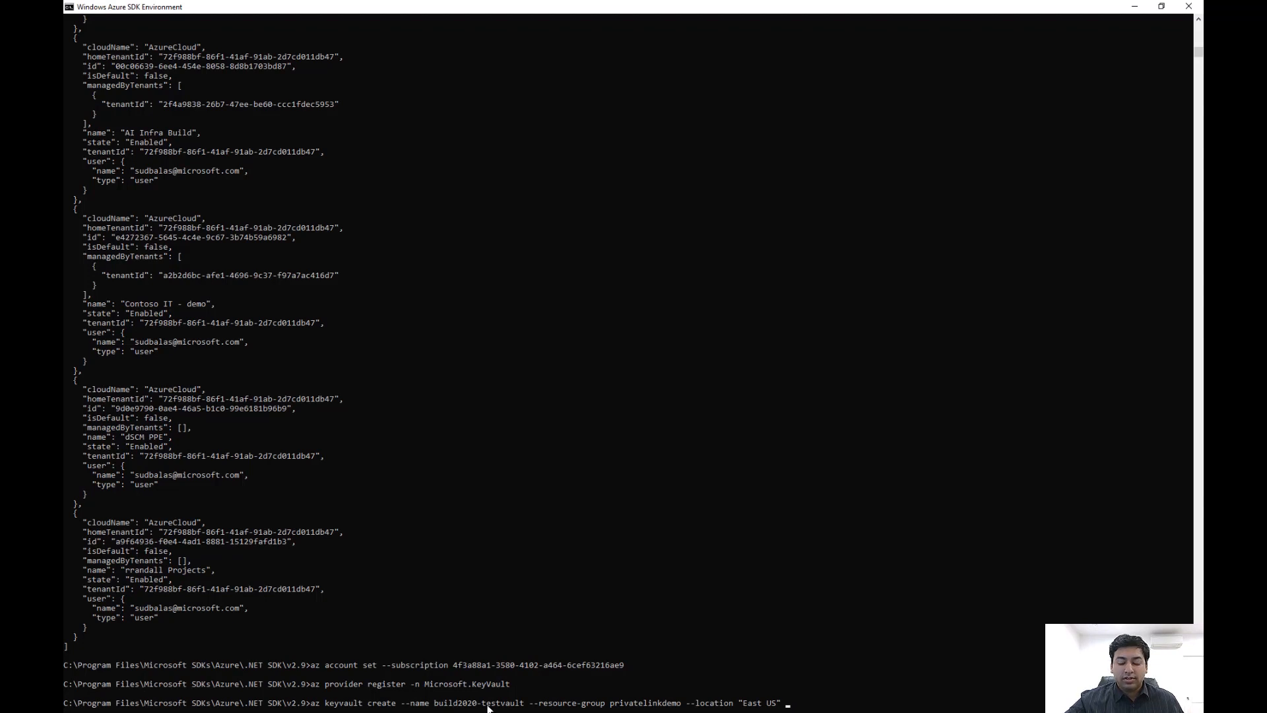
pyautogui.press('Return')
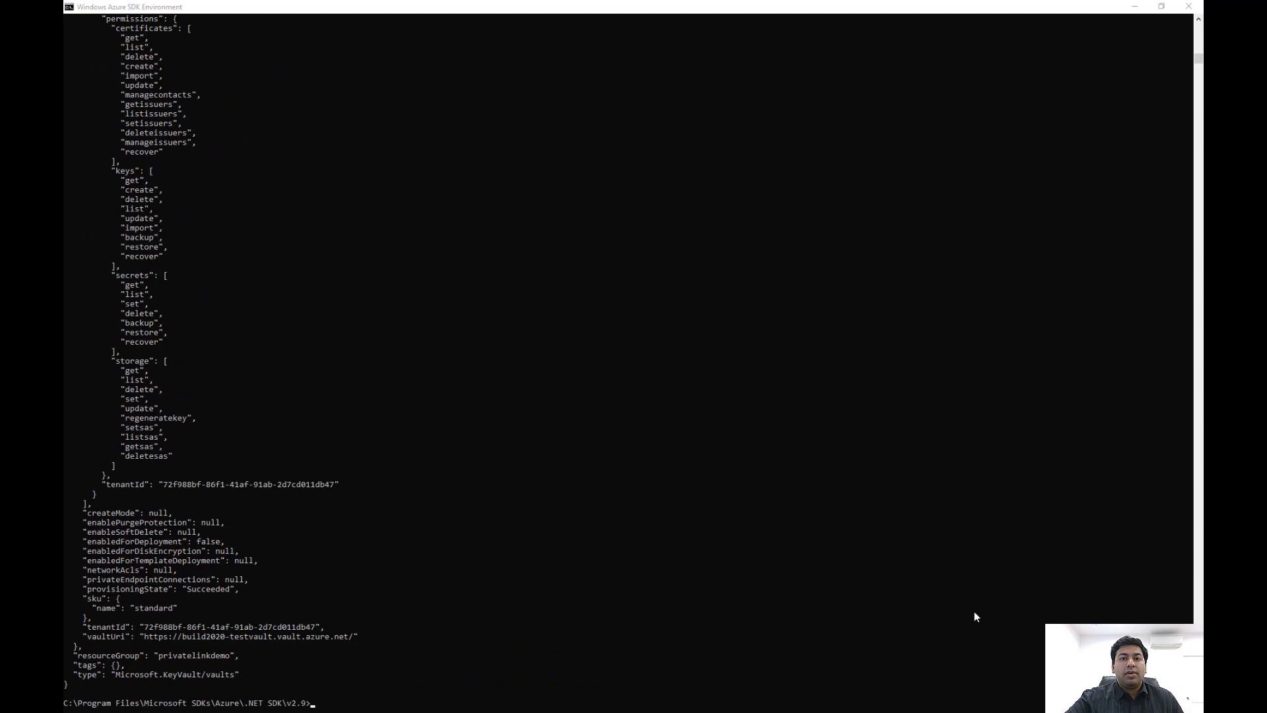
pyautogui.scroll(-3, 974, 611)
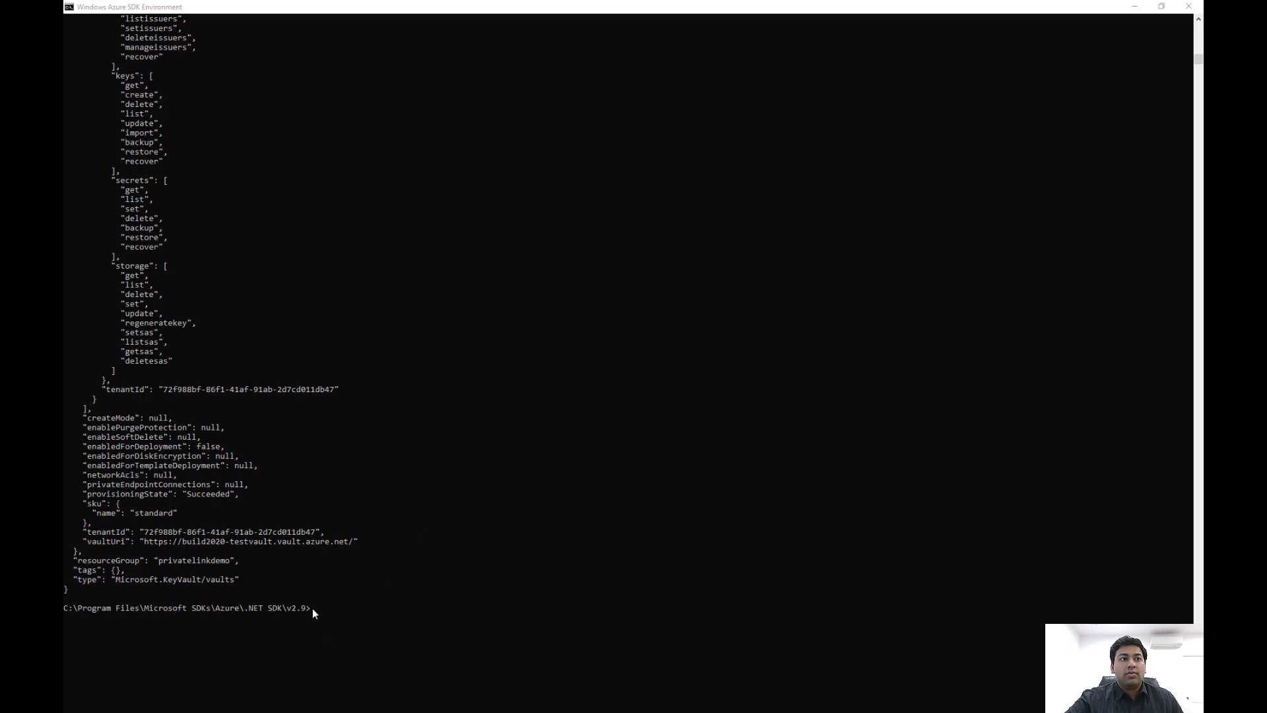
# Grant two object IDs the get and list secret permissions on build2020-testvault, running az keyvault set-policy once for each
pyautogui.hotkey('ctrl', 'v')
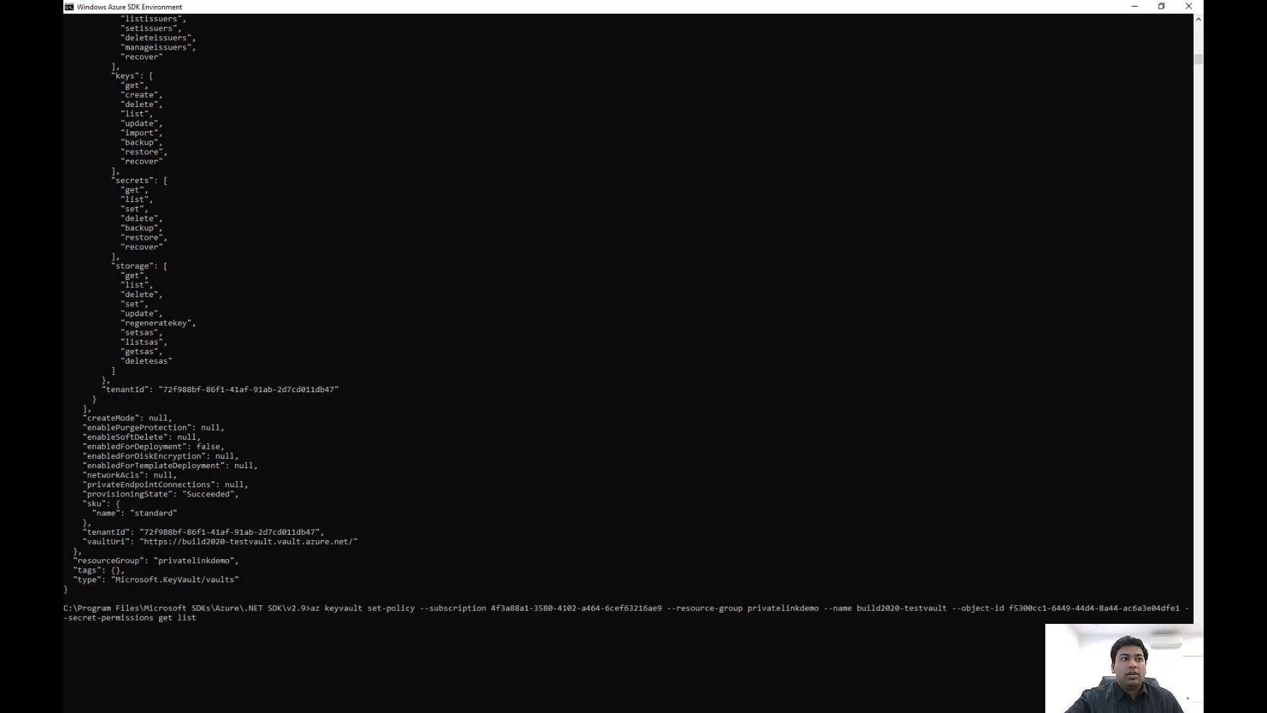
pyautogui.press('Return')
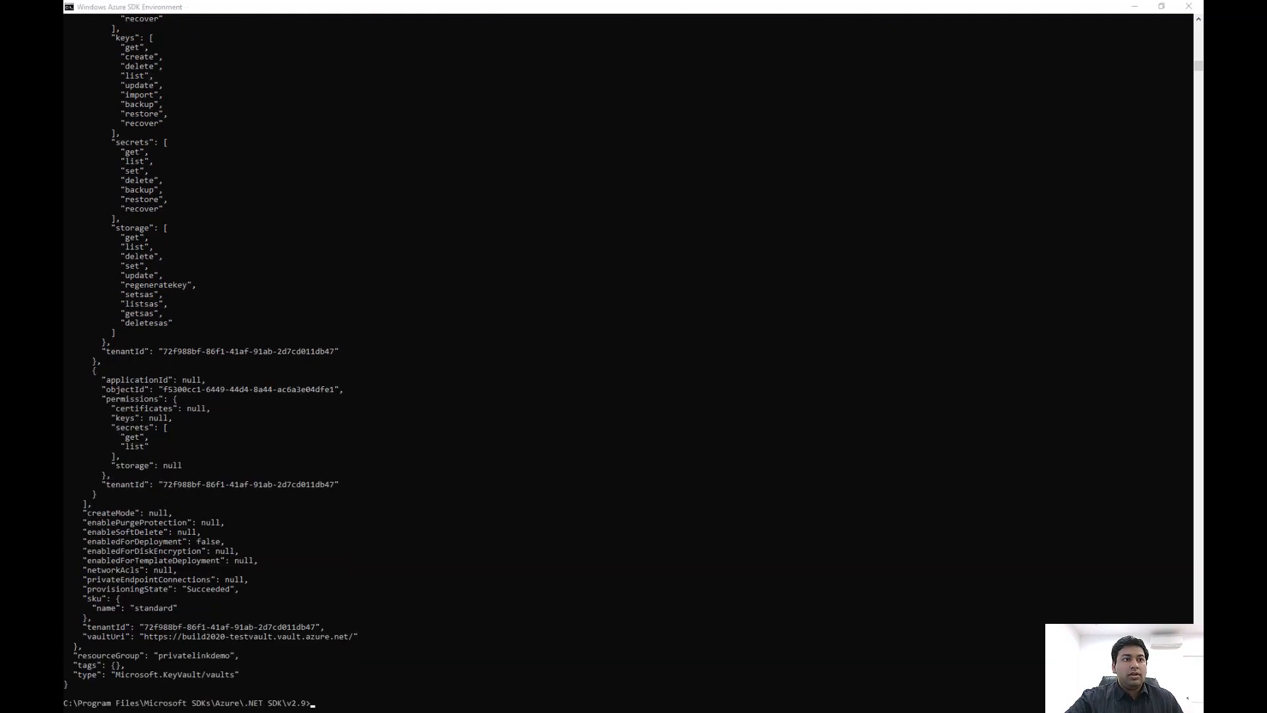
pyautogui.click(316, 705)
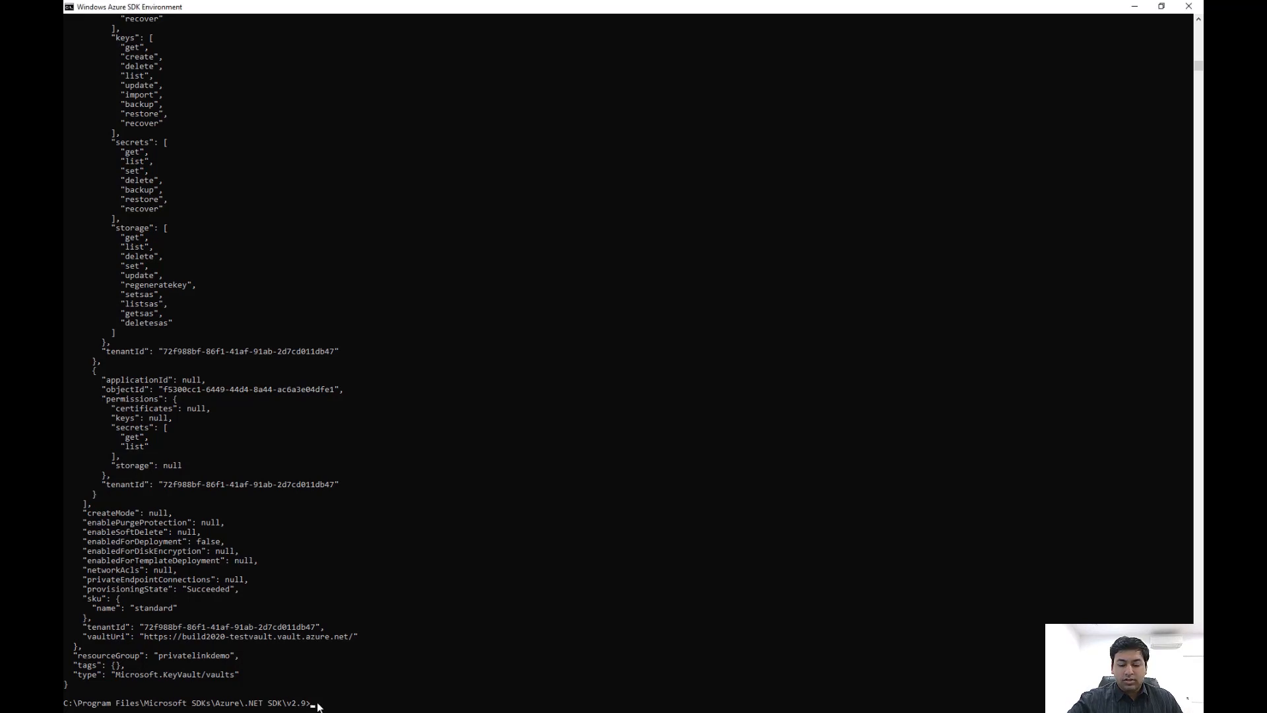
pyautogui.hotkey('ctrl', 'v')
pyautogui.press('Return')
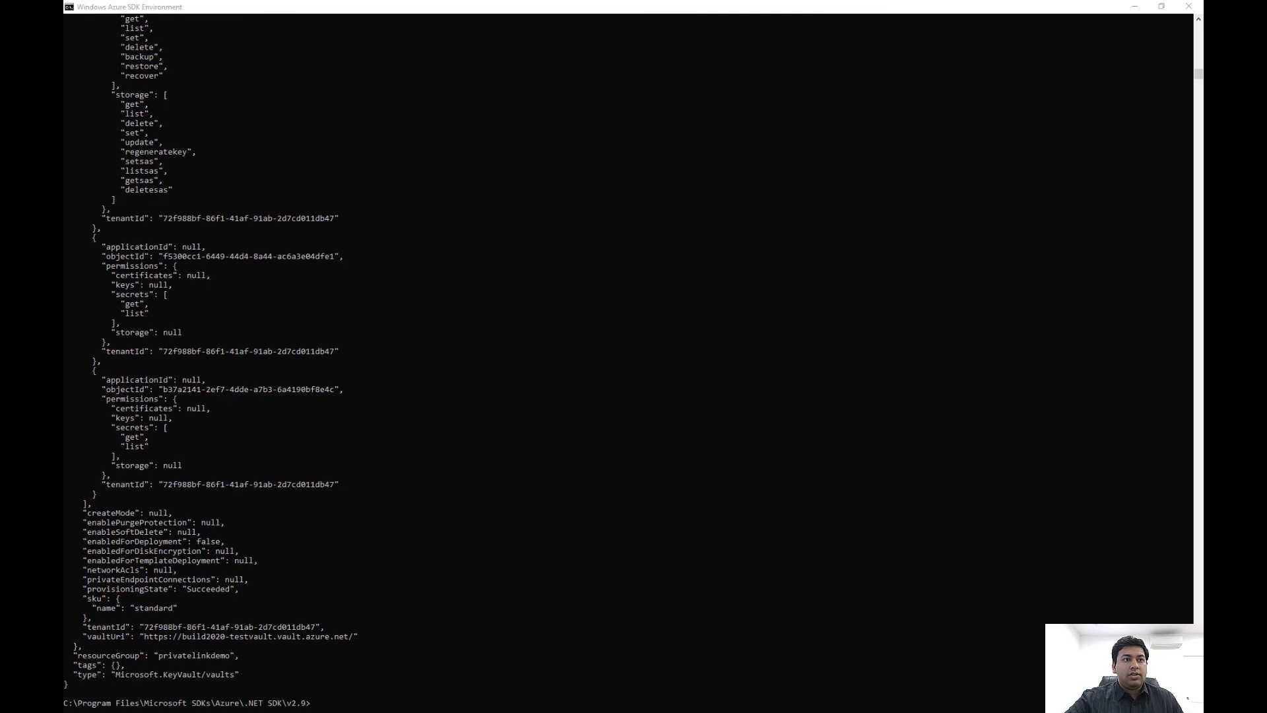
# Store a secret named "SecurePassword" in build2020-testvault with az keyvault secret set, supplying the password as its value
pyautogui.click(315, 707)
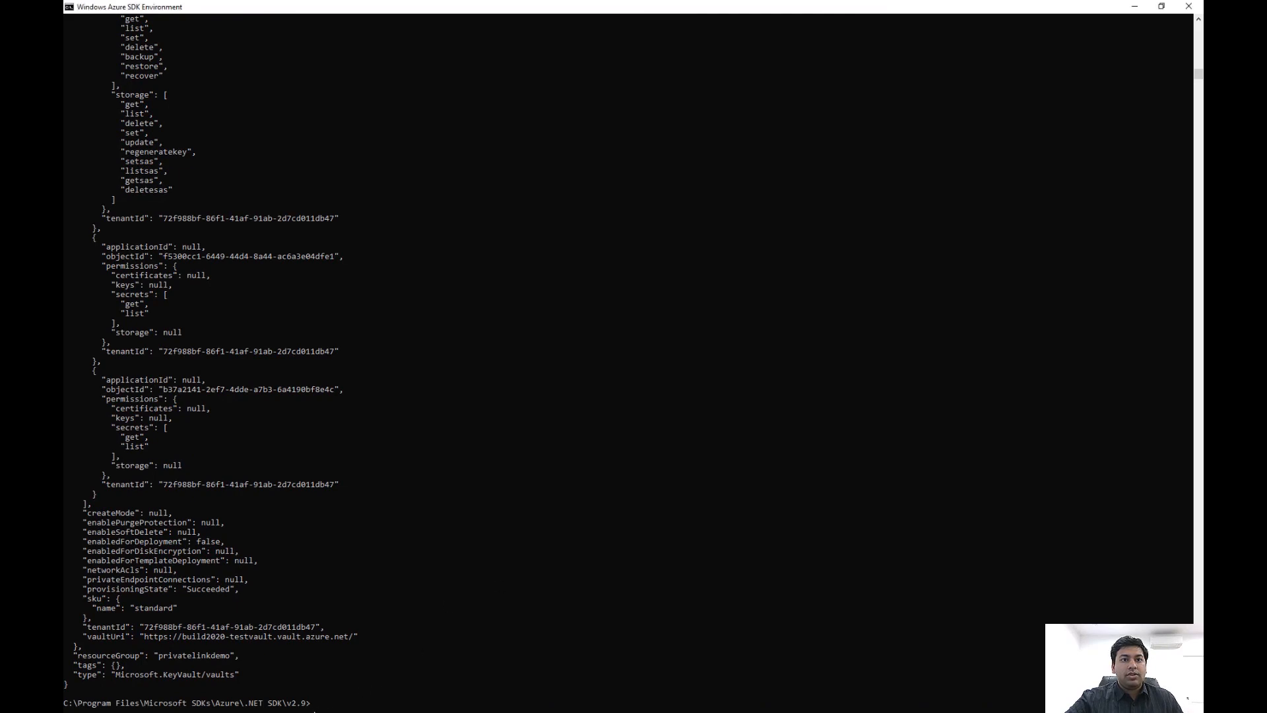
pyautogui.hotkey('ctrl', 'v')
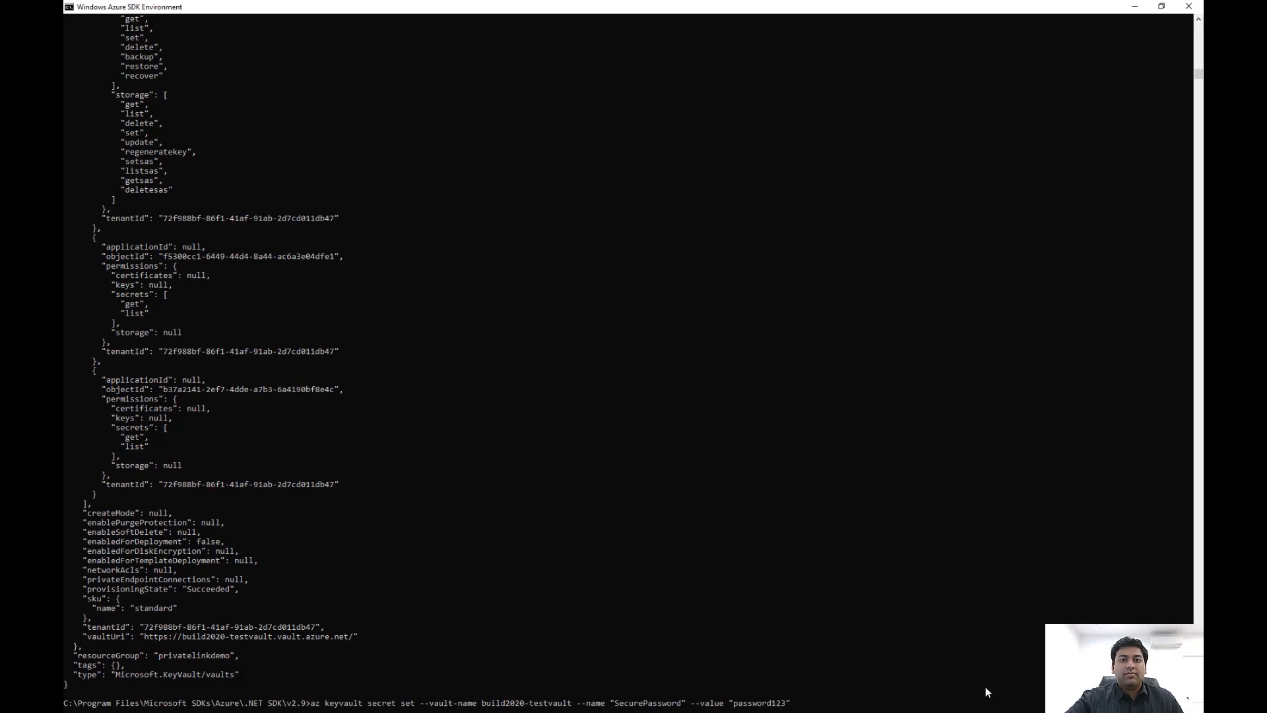
pyautogui.press('Return')
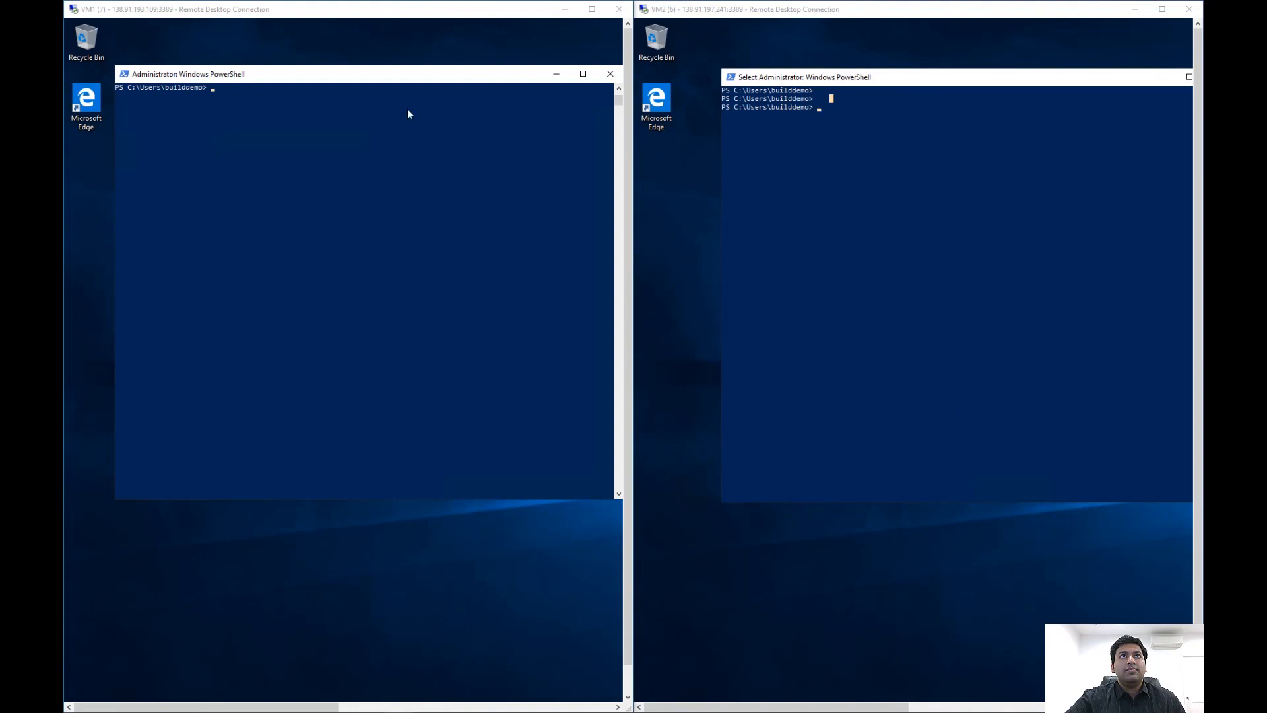
# Switch to the VM1 Remote Desktop session and show it full screen
pyautogui.doubleClick(449, 18)
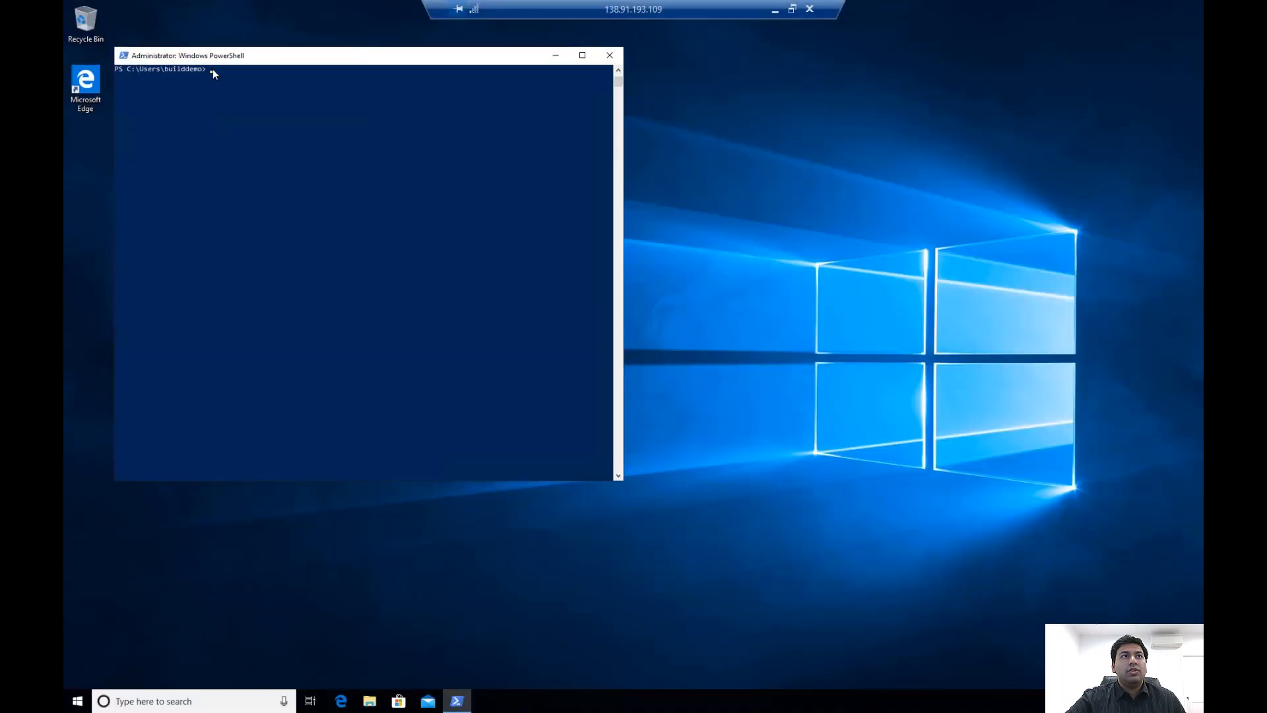
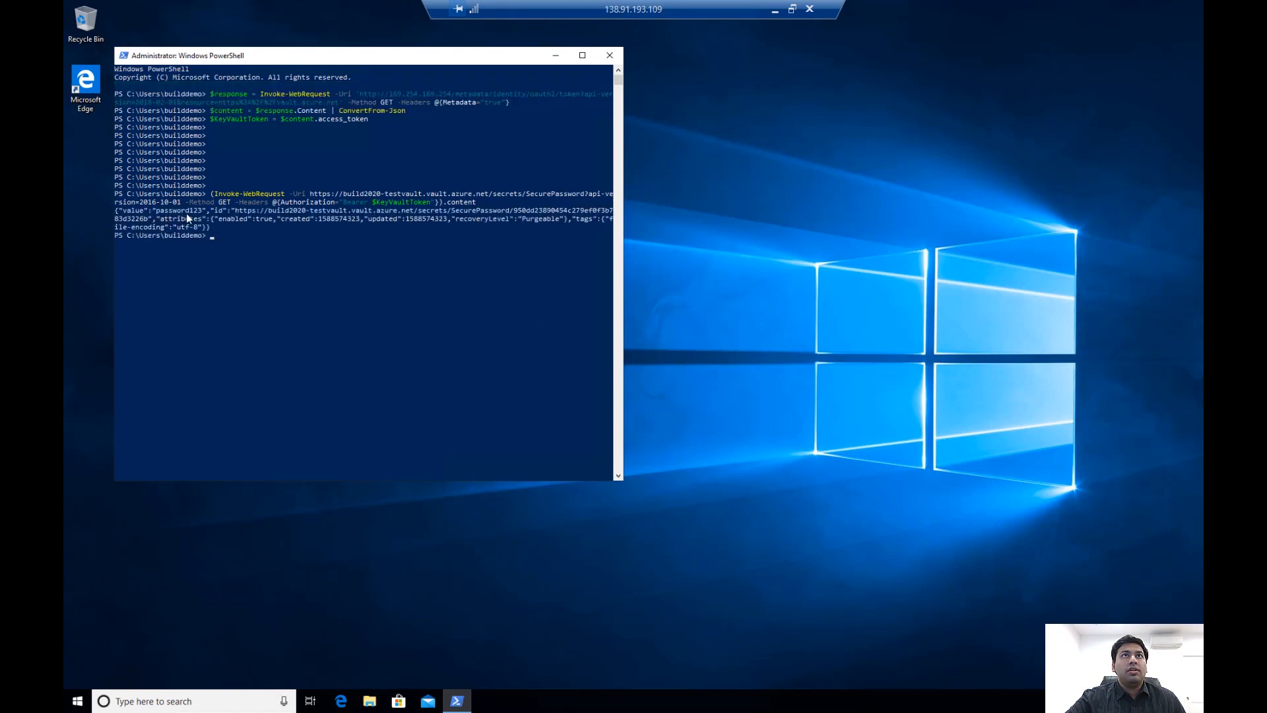
# Take the VM1 Remote Desktop session out of full screen and show it as a window beside the other session
pyautogui.click(792, 9)
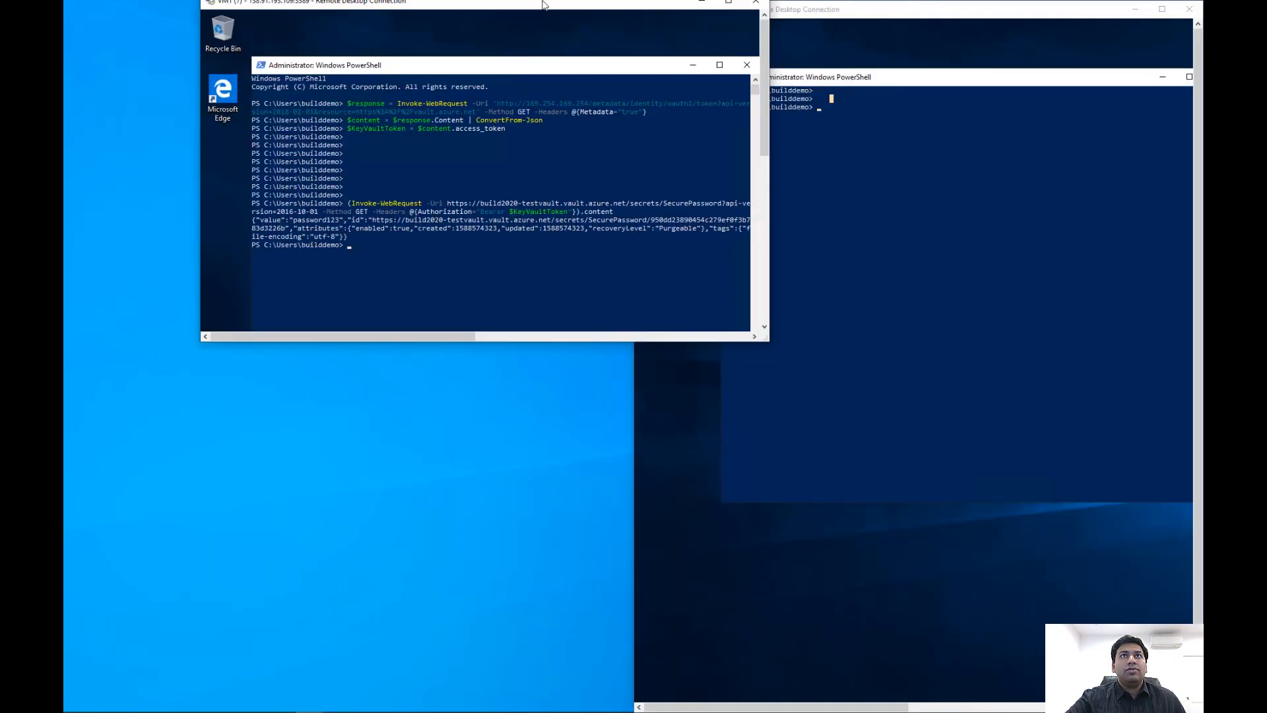
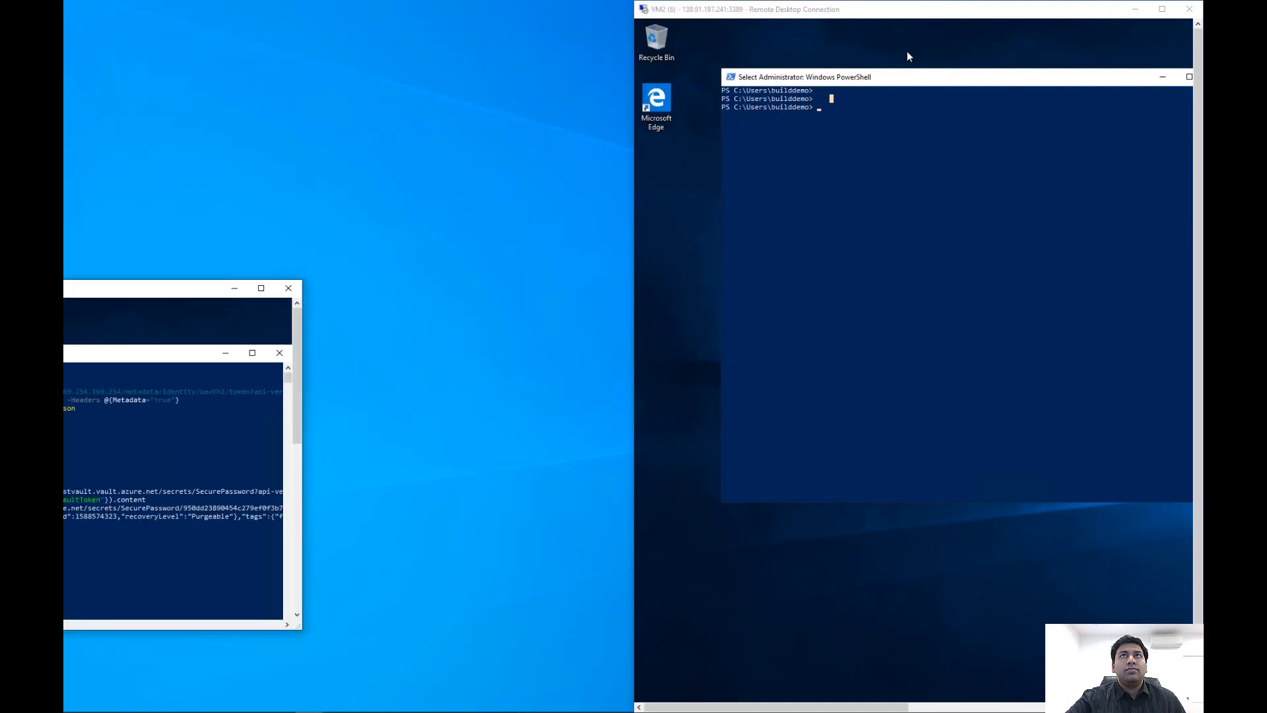
# Release the VM2 Remote Desktop session from its half-screen snap so it floats as a smaller window on the desktop
pyautogui.moveTo(911, 9); pyautogui.dragTo(910, 43)
pyautogui.doubleClick(911, 42)
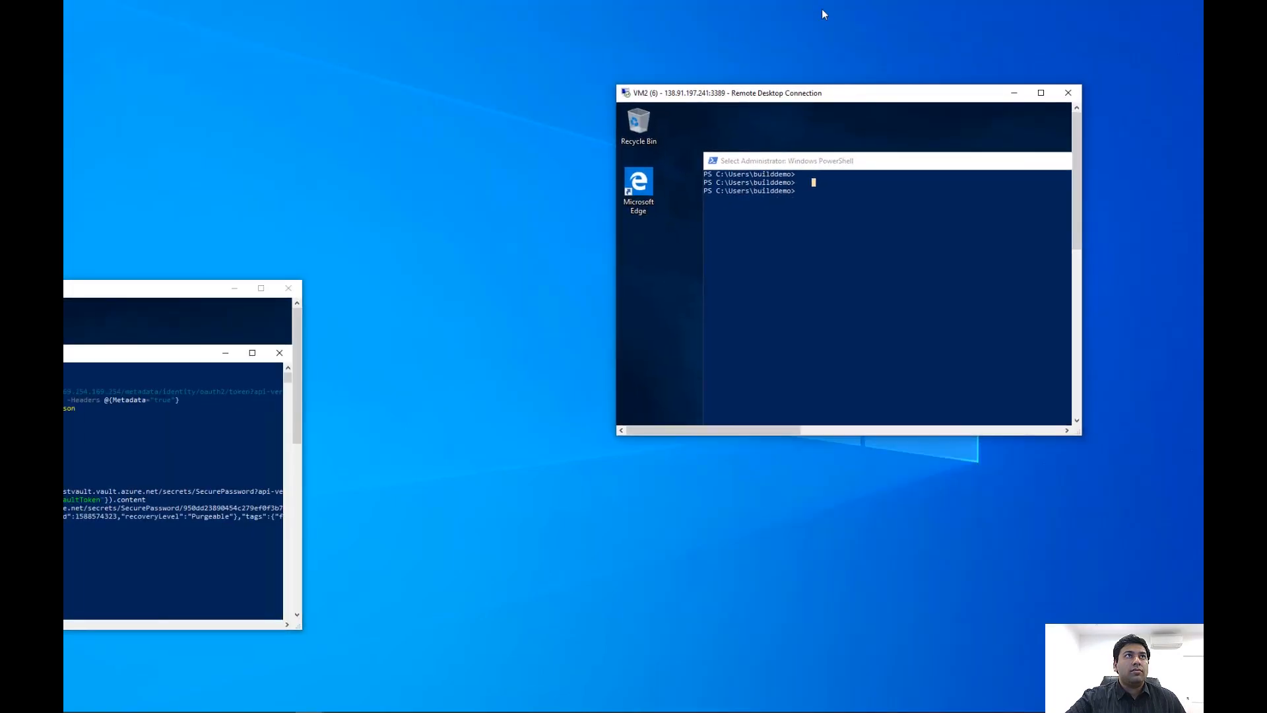
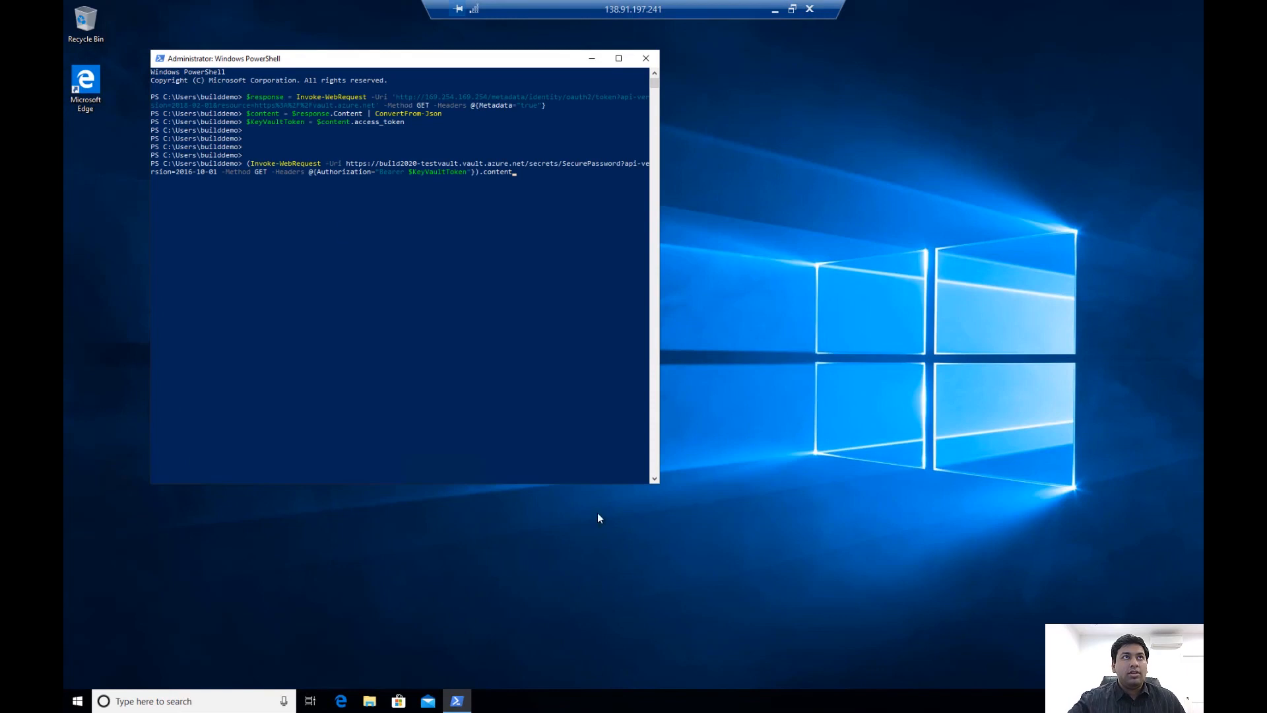
# Run the prepared Invoke-WebRequest GET command to retrieve the SecurePassword secret from the build2020-testvault key vault with the bearer token
pyautogui.press('Return')
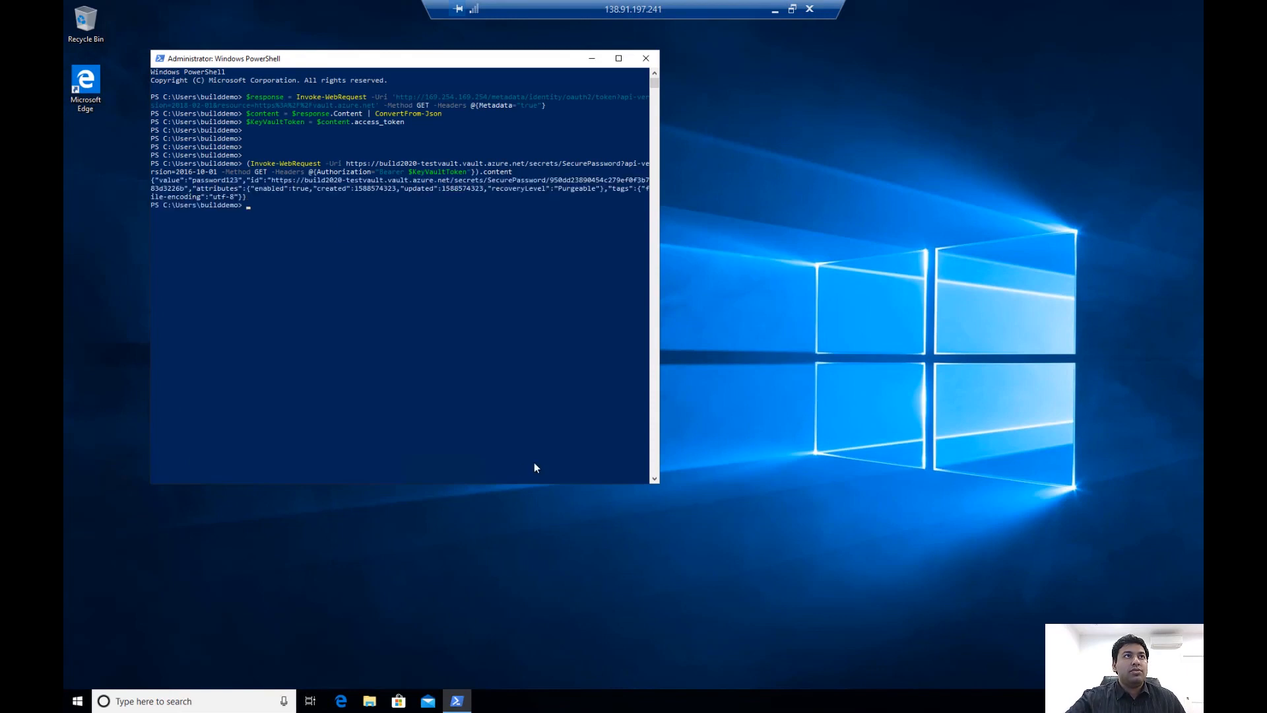
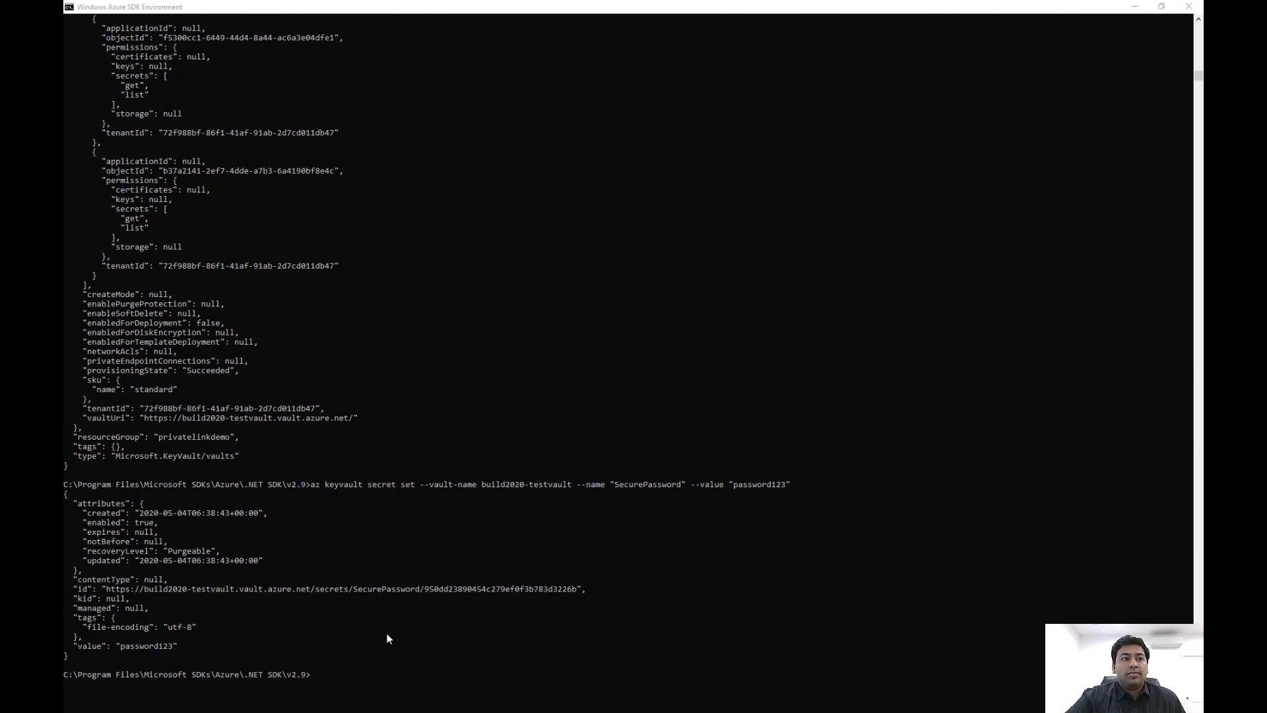
# Run az network vnet subnet update to disable private endpoint network policies on the default subnet of allowed-vnet in resource group privatelinkdemo
pyautogui.click(312, 676)
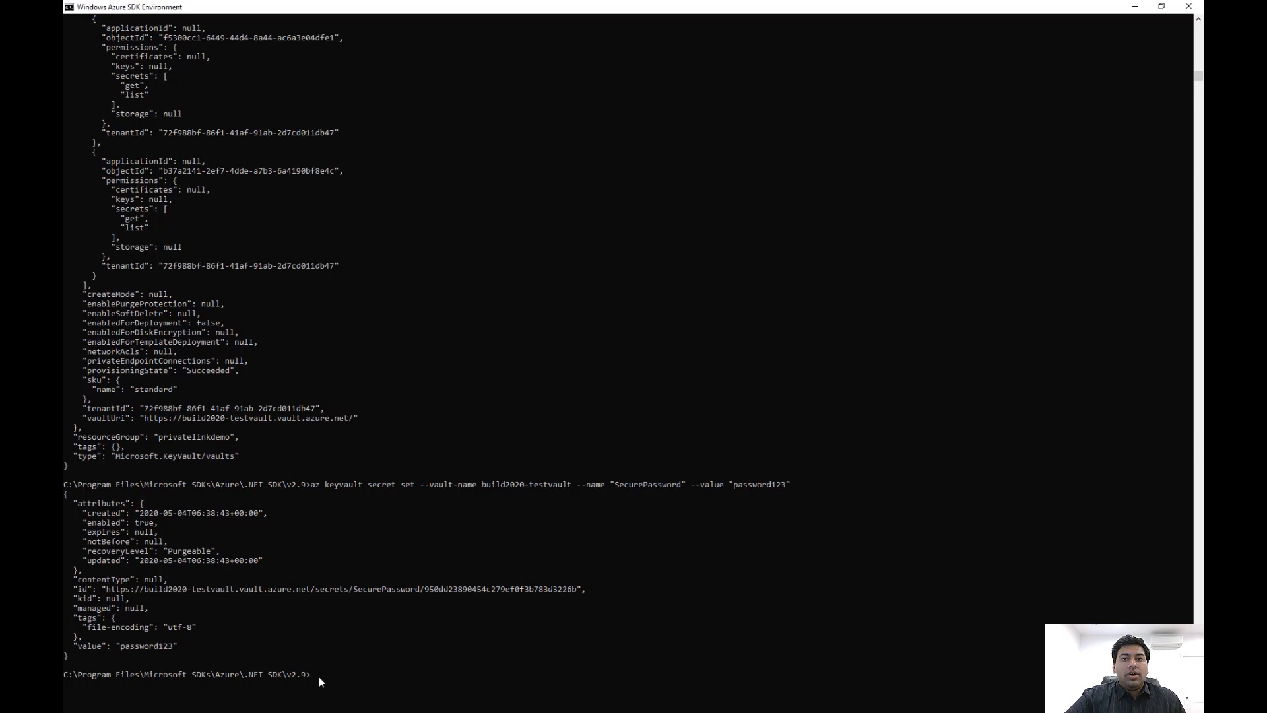
pyautogui.write('az network vnet subnet update --name default --resource-group privatelinkdemo --vnet-name allowed-vnet --disable-private-endpoint-network-policies true')
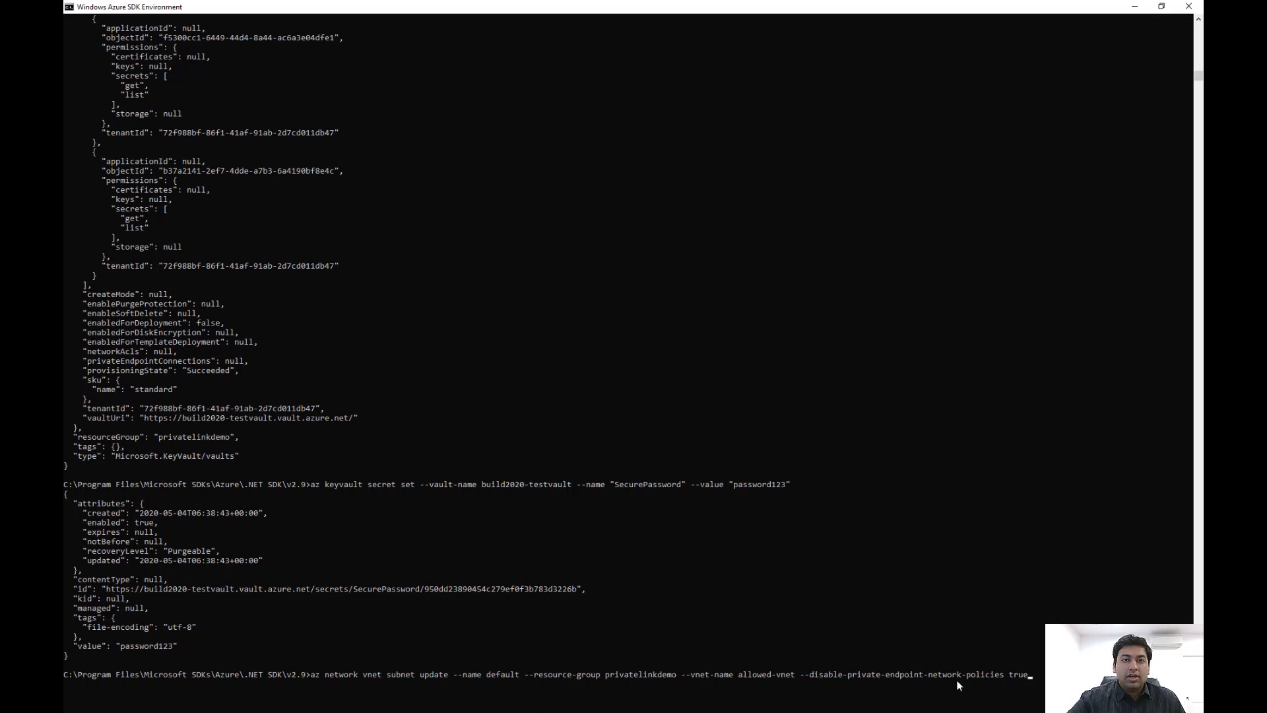
pyautogui.press('Return')
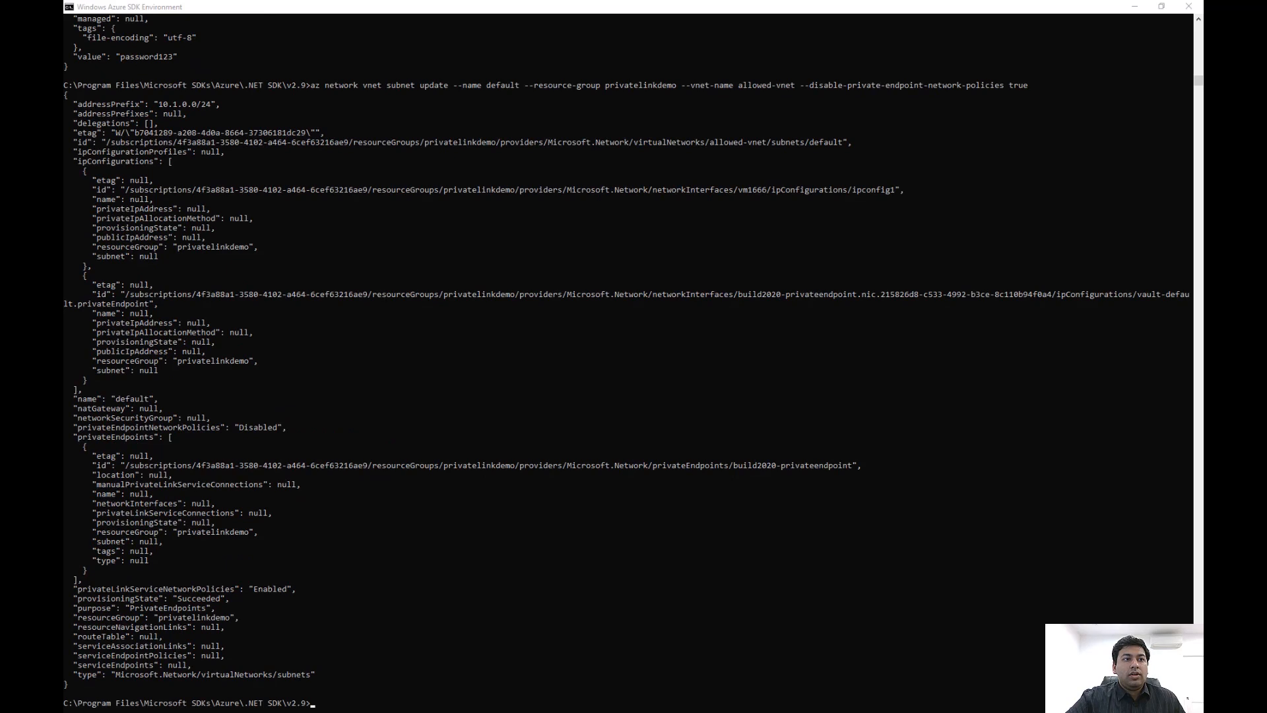
# Create private endpoint build2020-privateendpoint in allowed-vnet's default subnet for the build2020-testvault key vault, with group ID vault and connection name build2020-privatelink
pyautogui.click(318, 708)
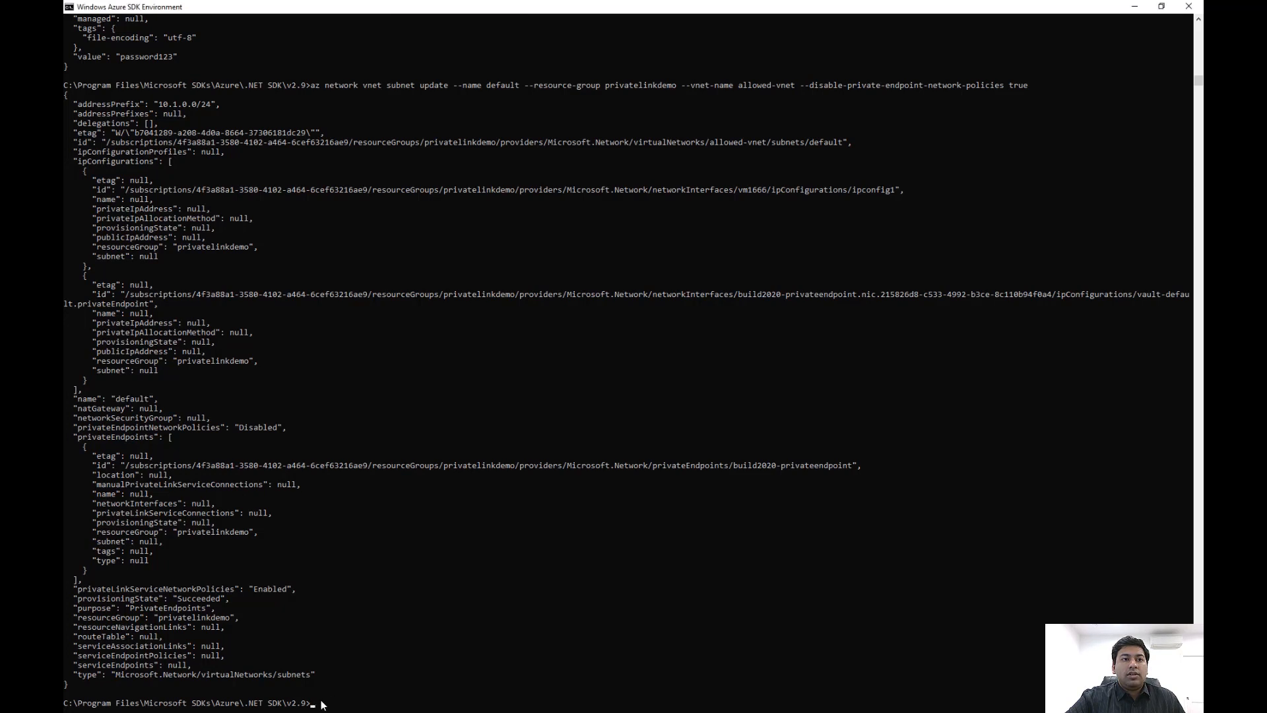
pyautogui.hotkey('ctrl', 'v')
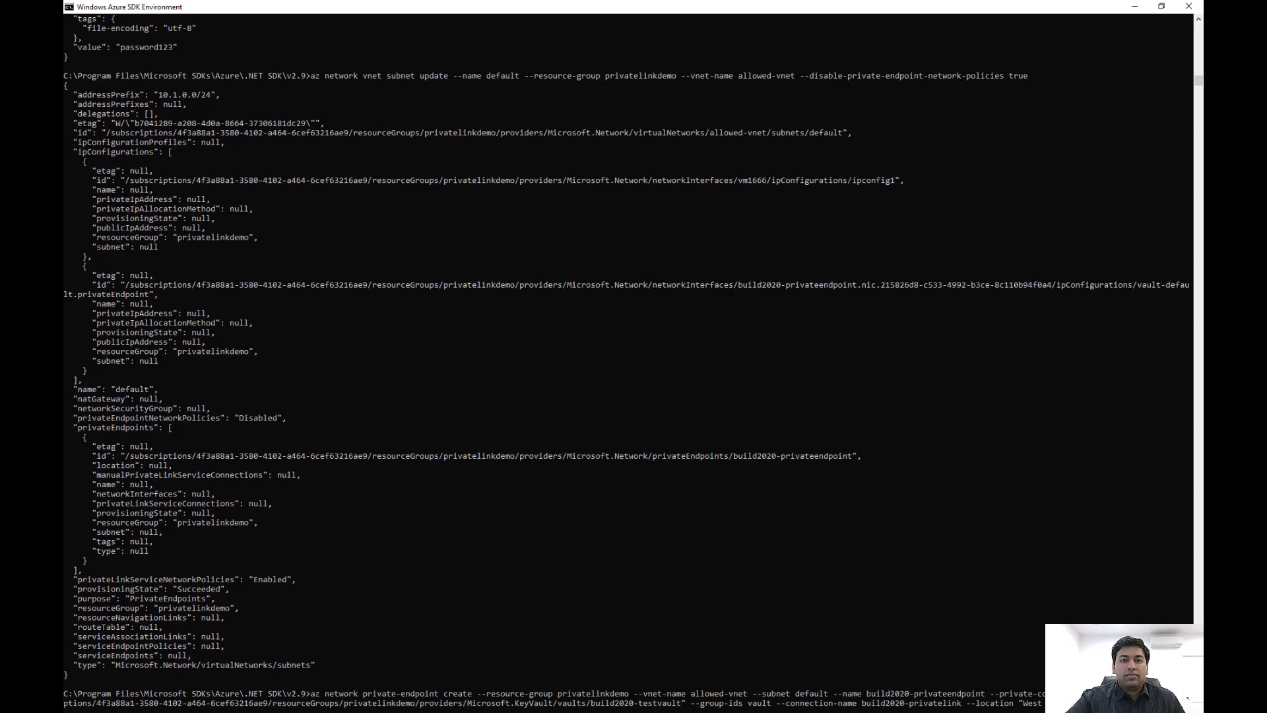
pyautogui.press('Return')
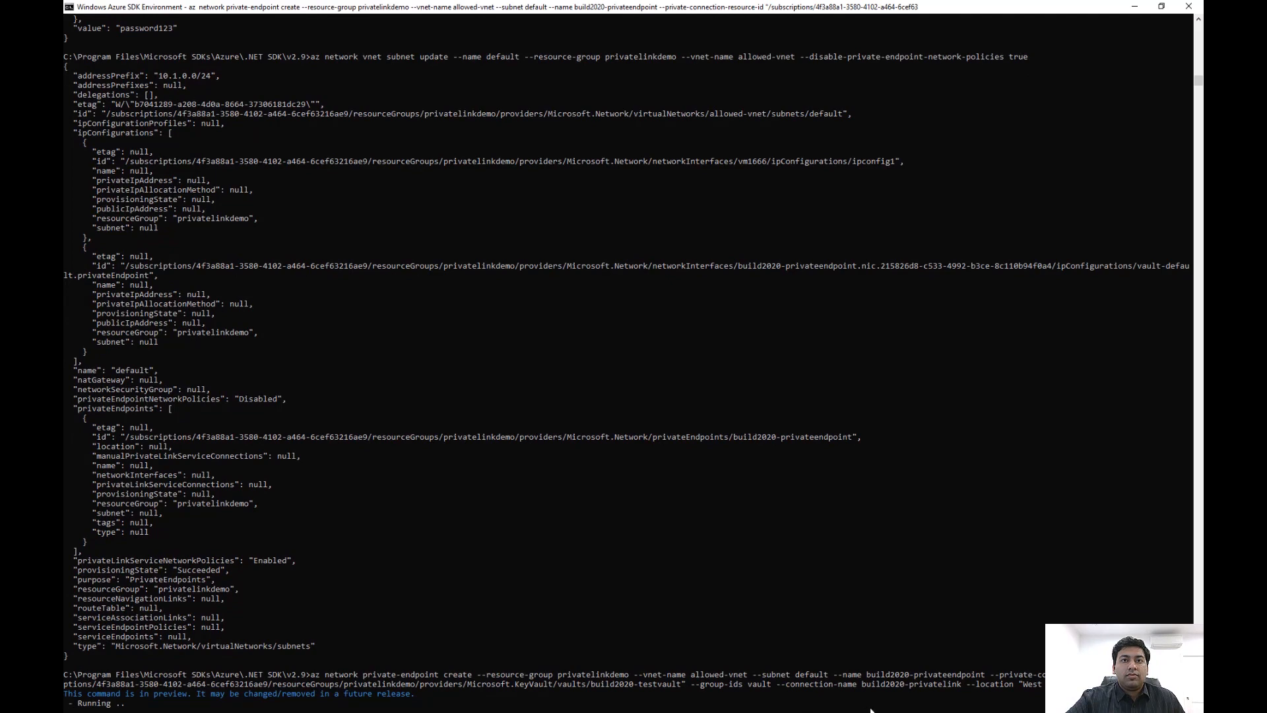
pyautogui.scroll(-4, 871, 709)
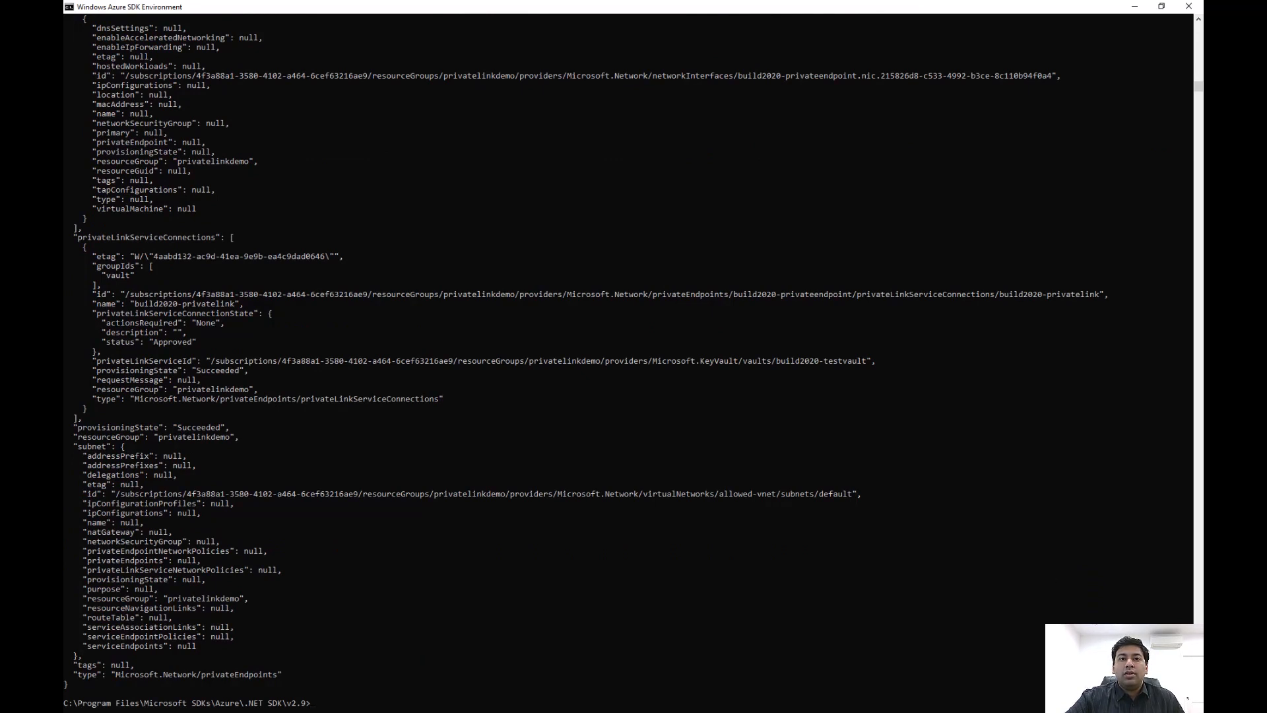
# In the Azure portal, open allowed-vnet from the privatelinkdemo resource group and copy the private IP address of the build2020-privateendpoint network interface
pyautogui.hotkey('alt', 'Tab')
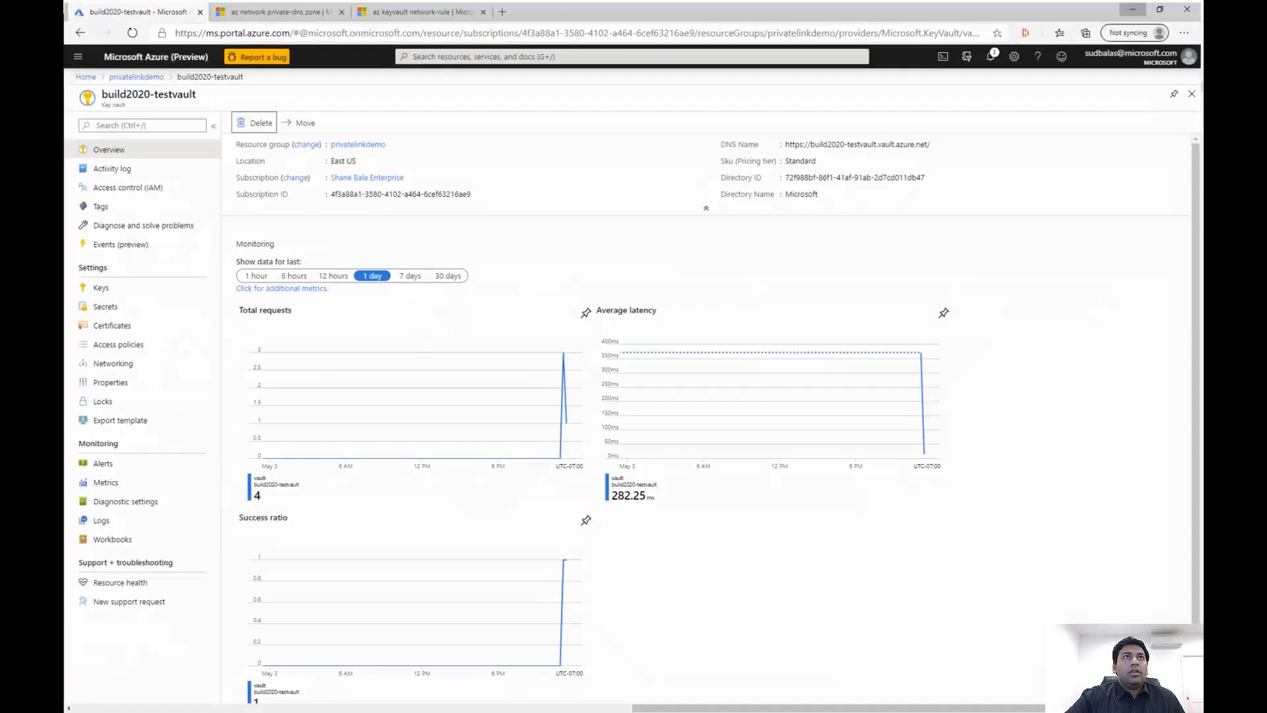
pyautogui.click(484, 53)
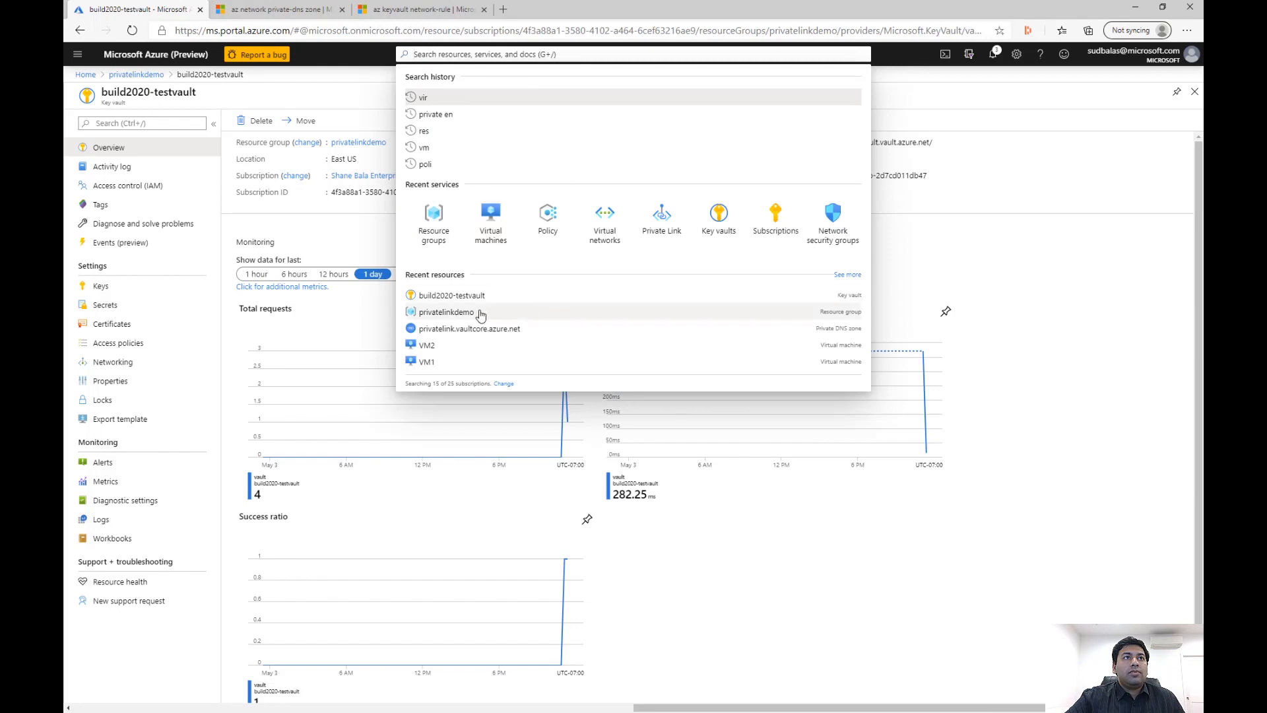
pyautogui.click(458, 315)
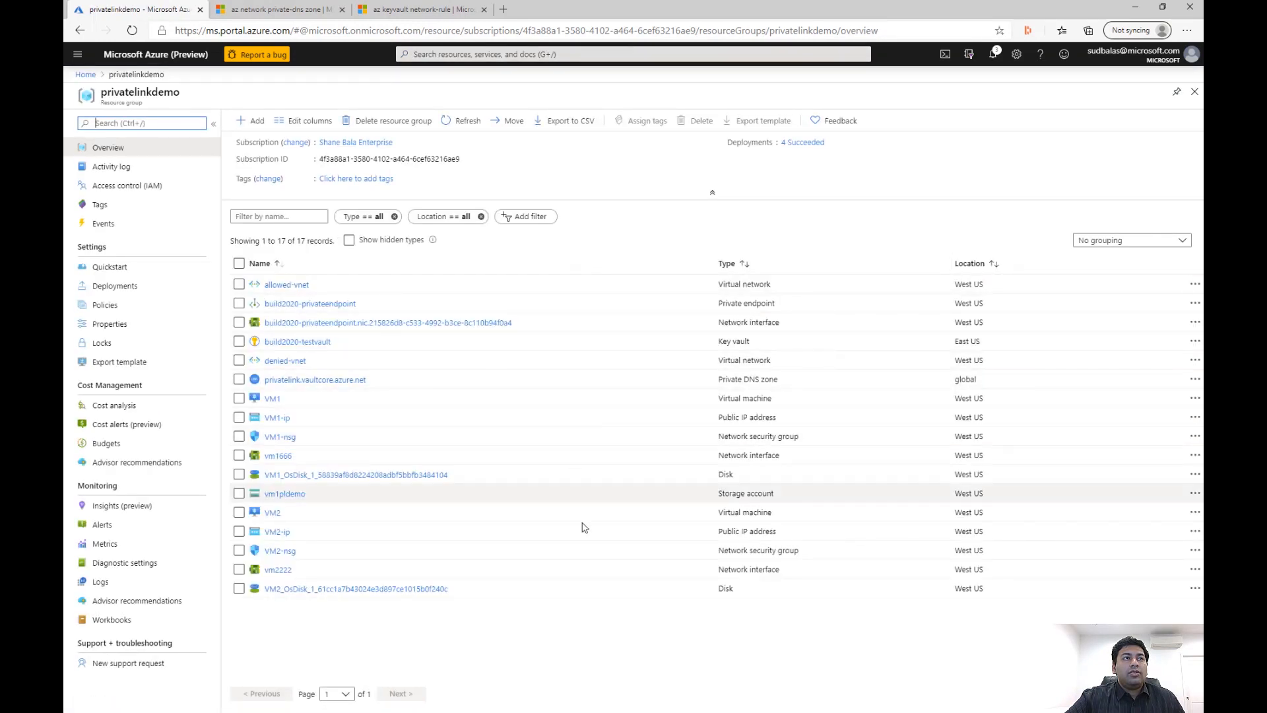
pyautogui.click(291, 286)
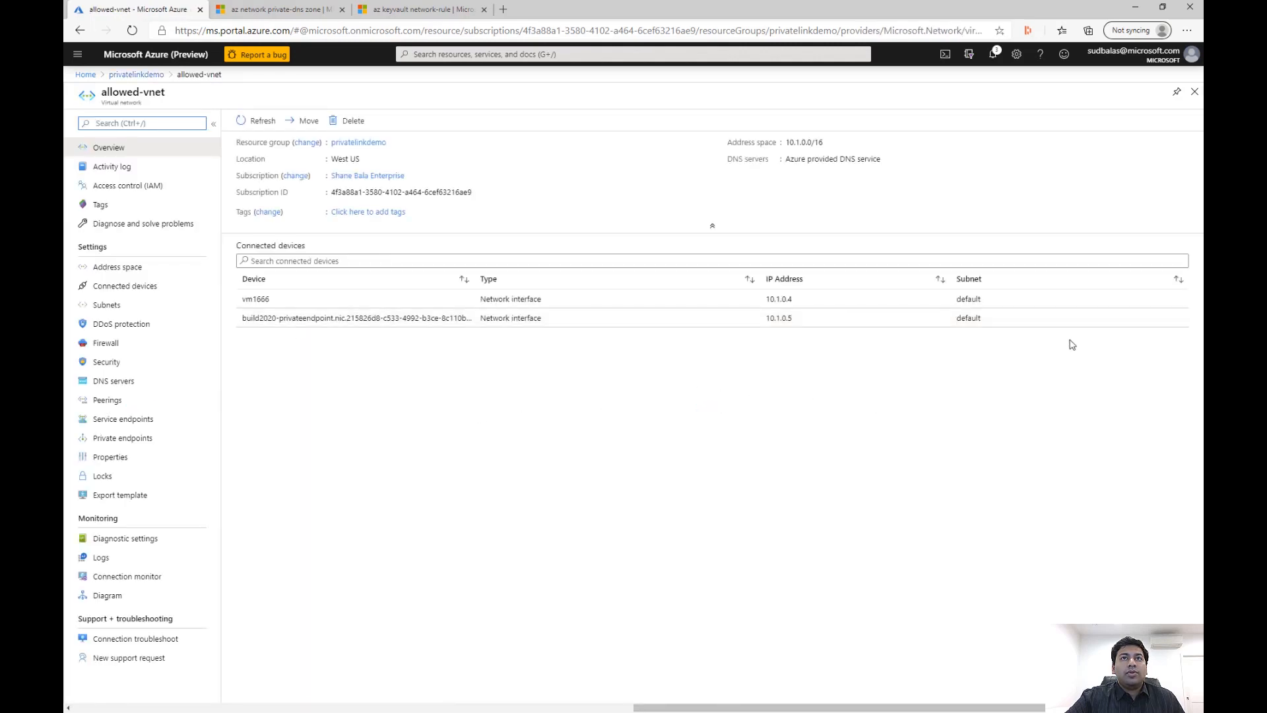
pyautogui.click(788, 321)
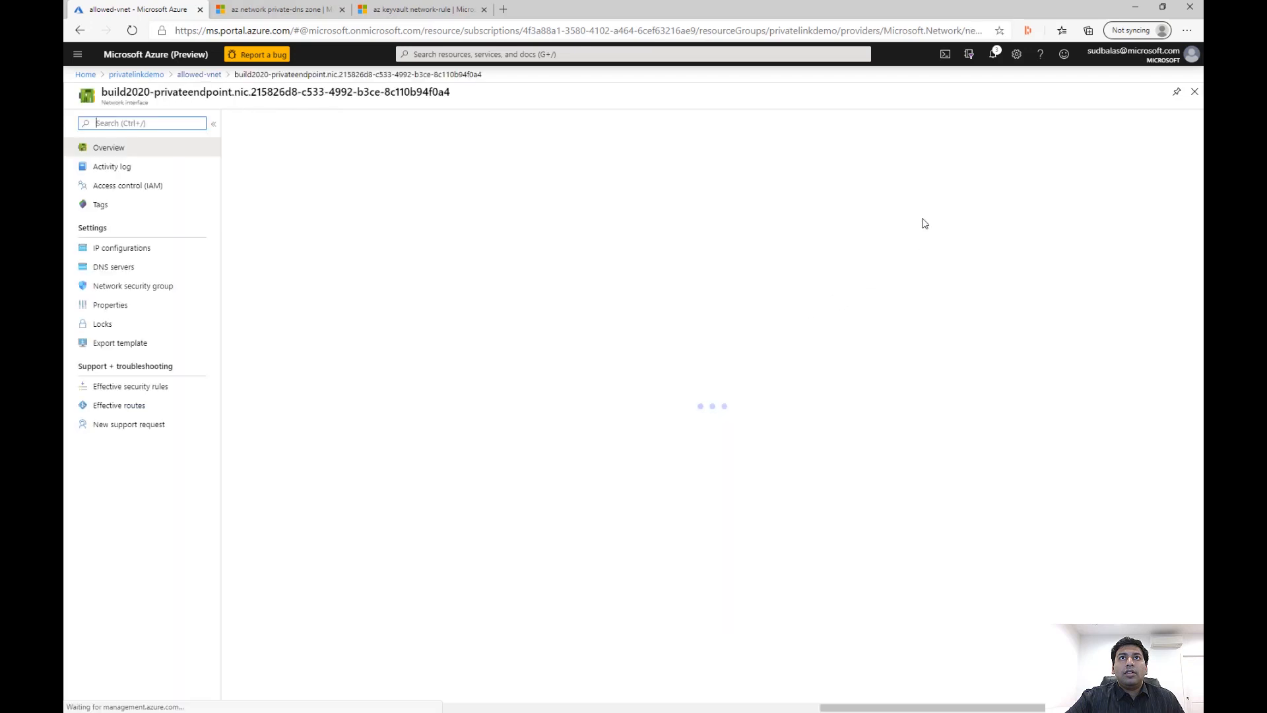
pyautogui.click(851, 142)
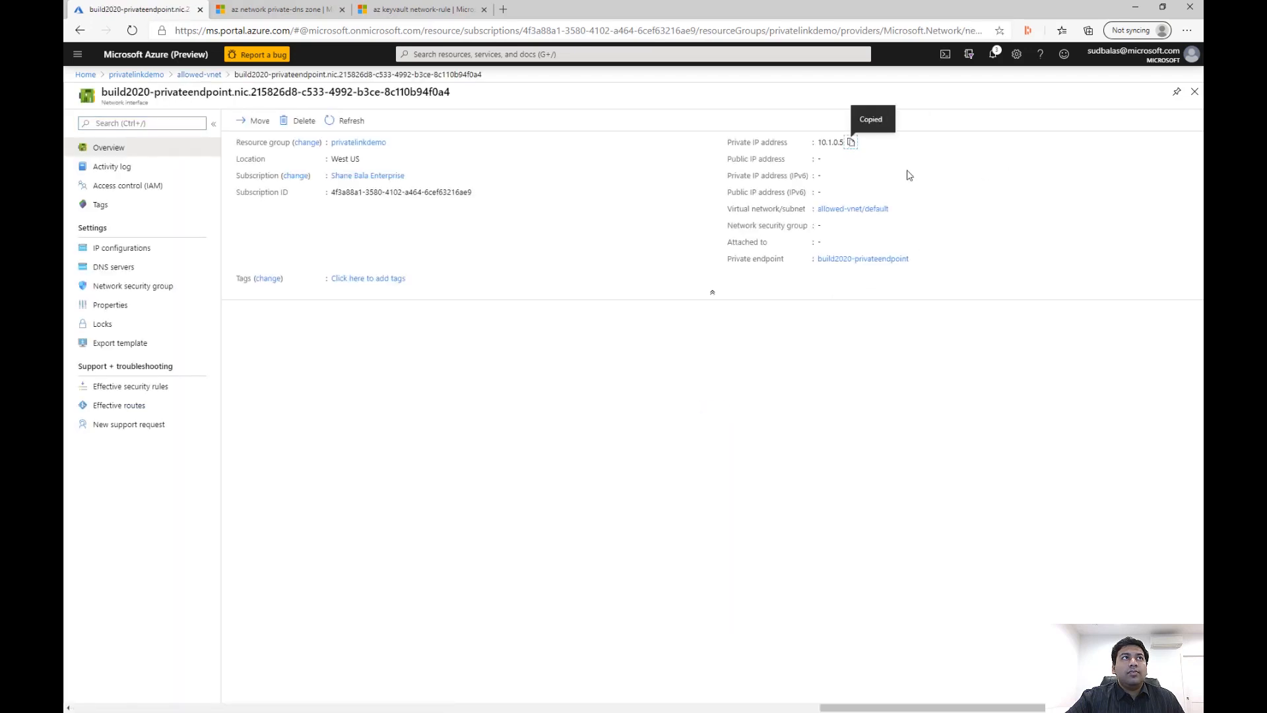
# Add an A record set named build2020-testvault with IP address 10.1.0.5 to the privatelink.vaultcore.azure.net private DNS zone
pyautogui.click(152, 76)
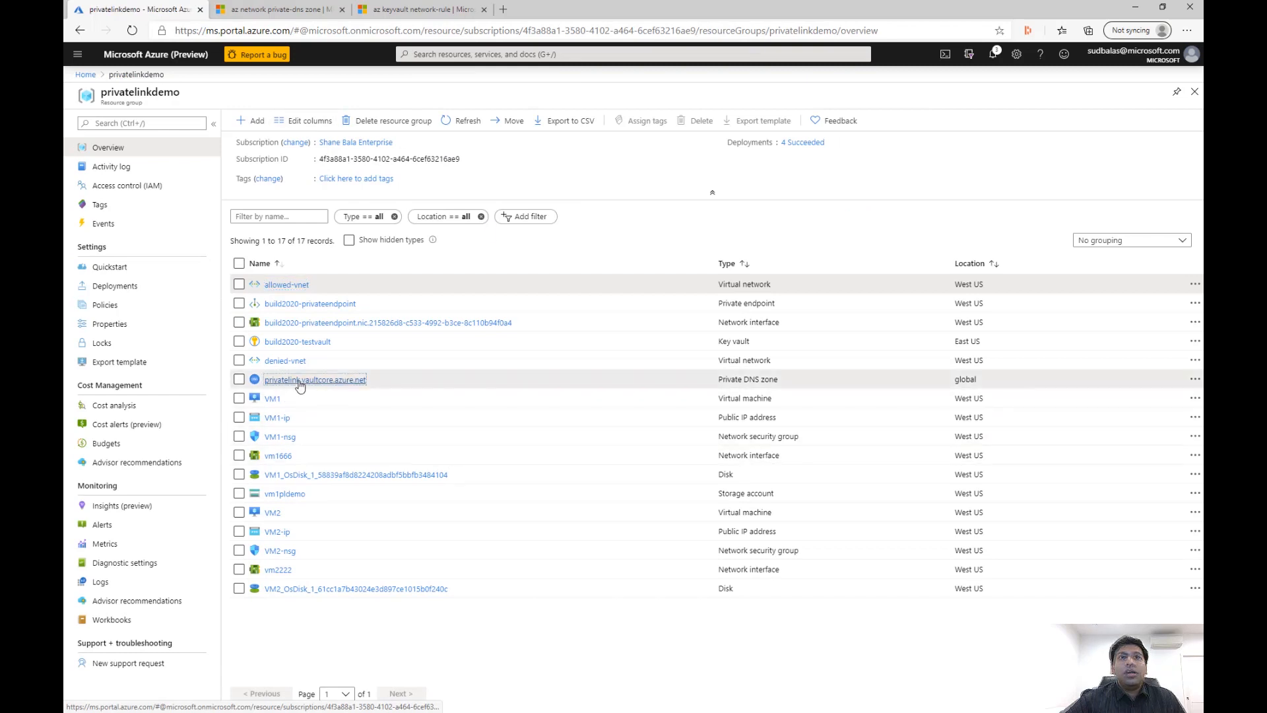
pyautogui.click(302, 380)
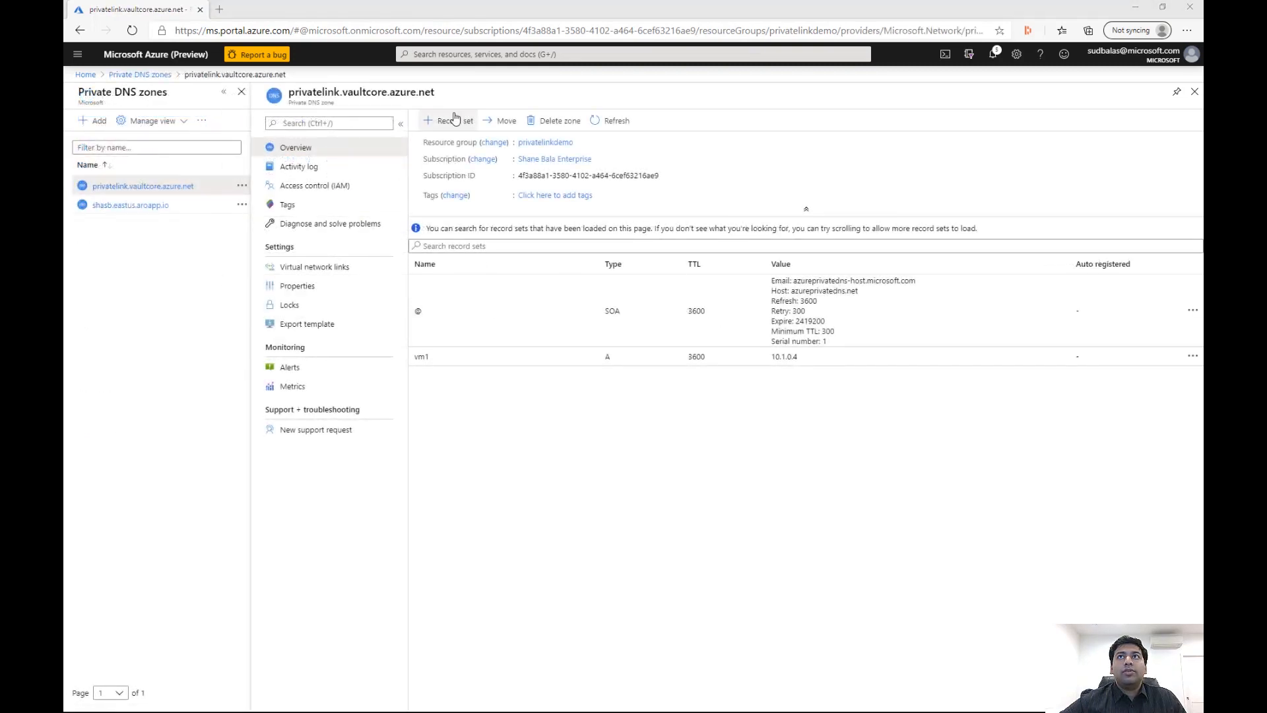
pyautogui.click(453, 120)
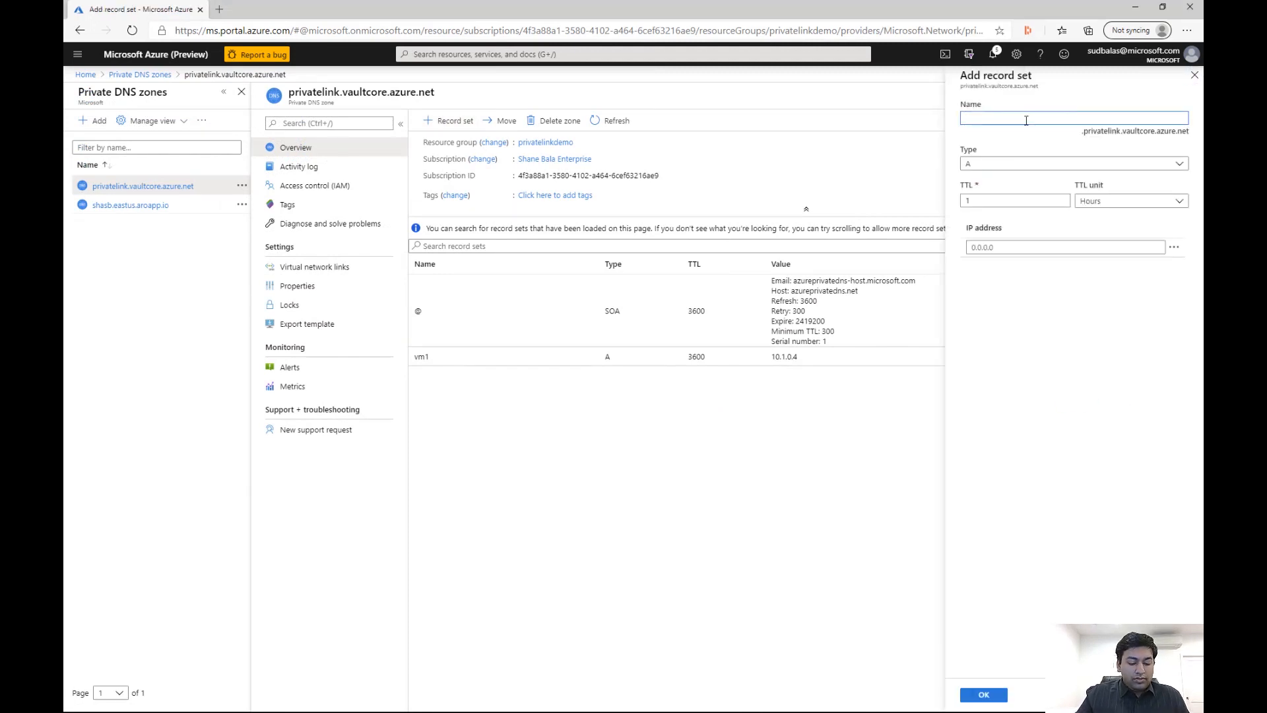
pyautogui.write('bu')
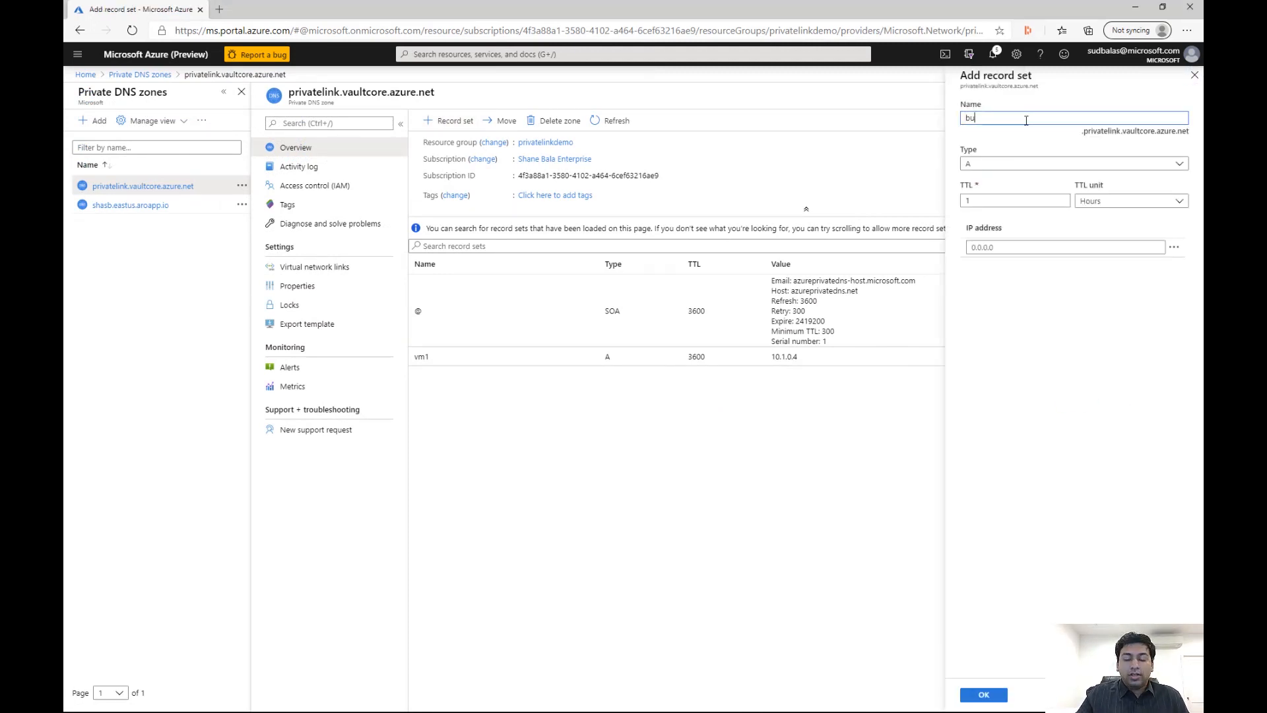
pyautogui.write('ild2020')
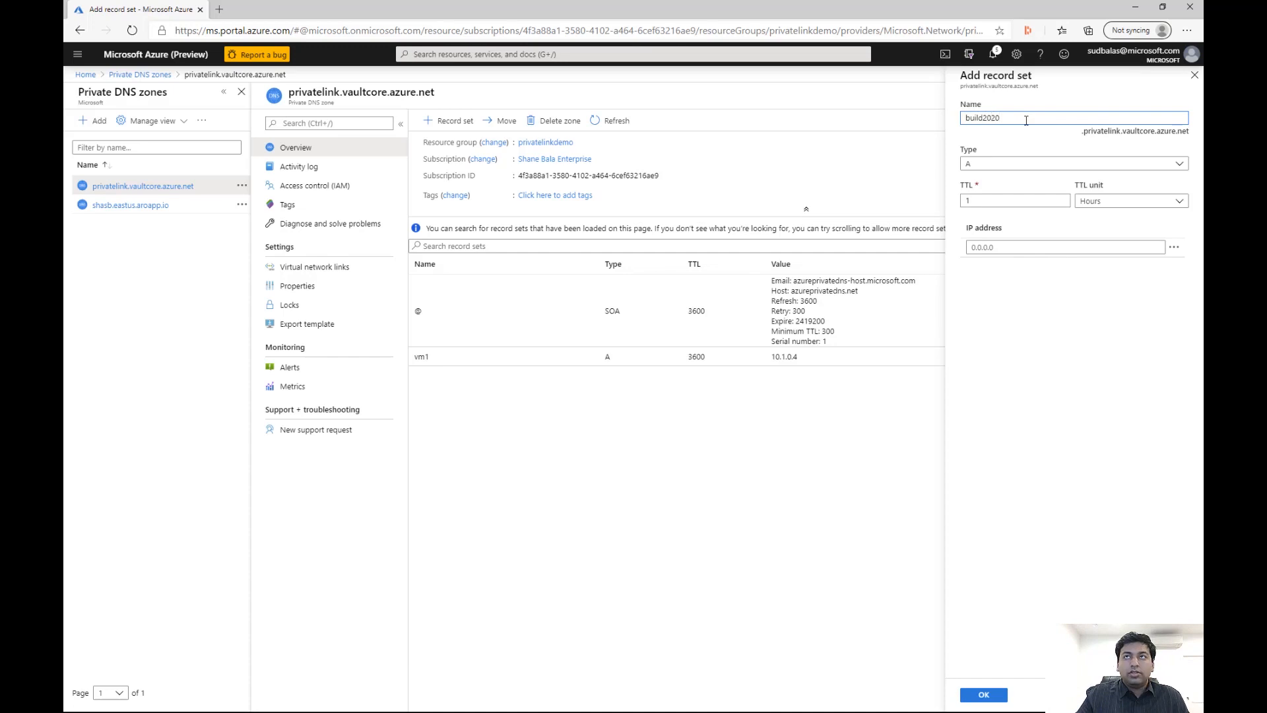
pyautogui.write('-testvault')
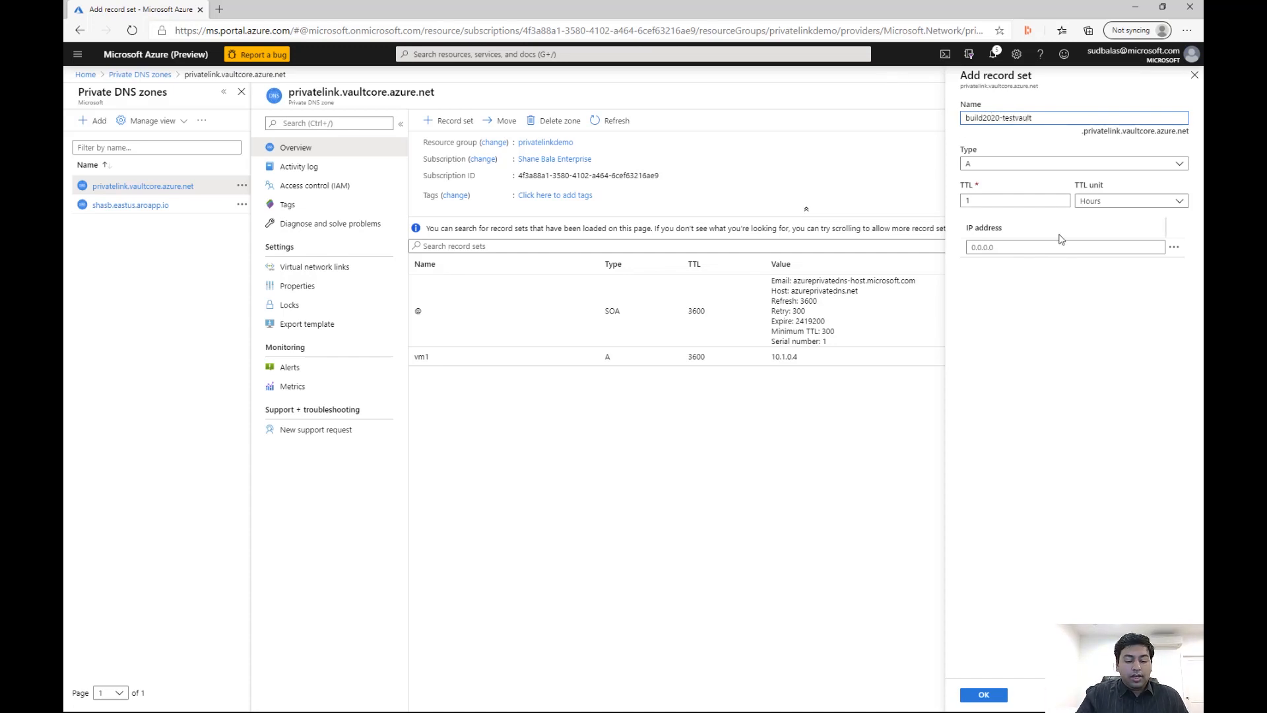
pyautogui.click(1024, 248)
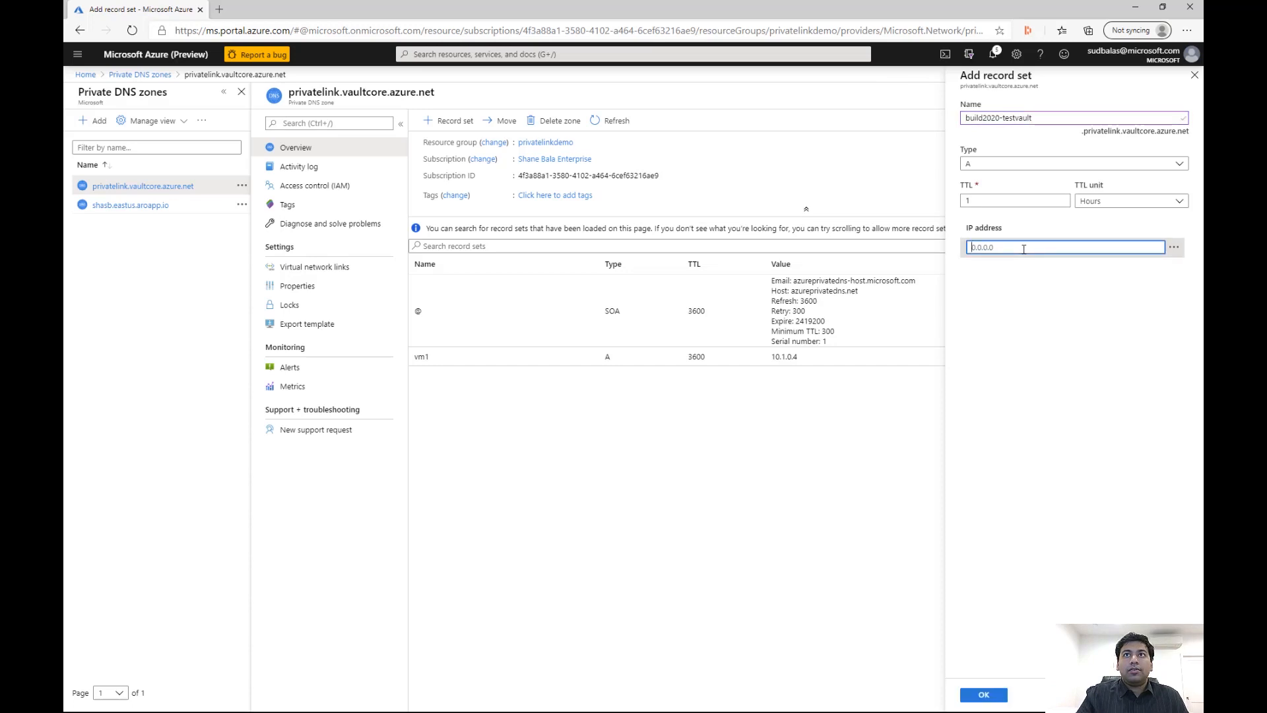
pyautogui.write('1')
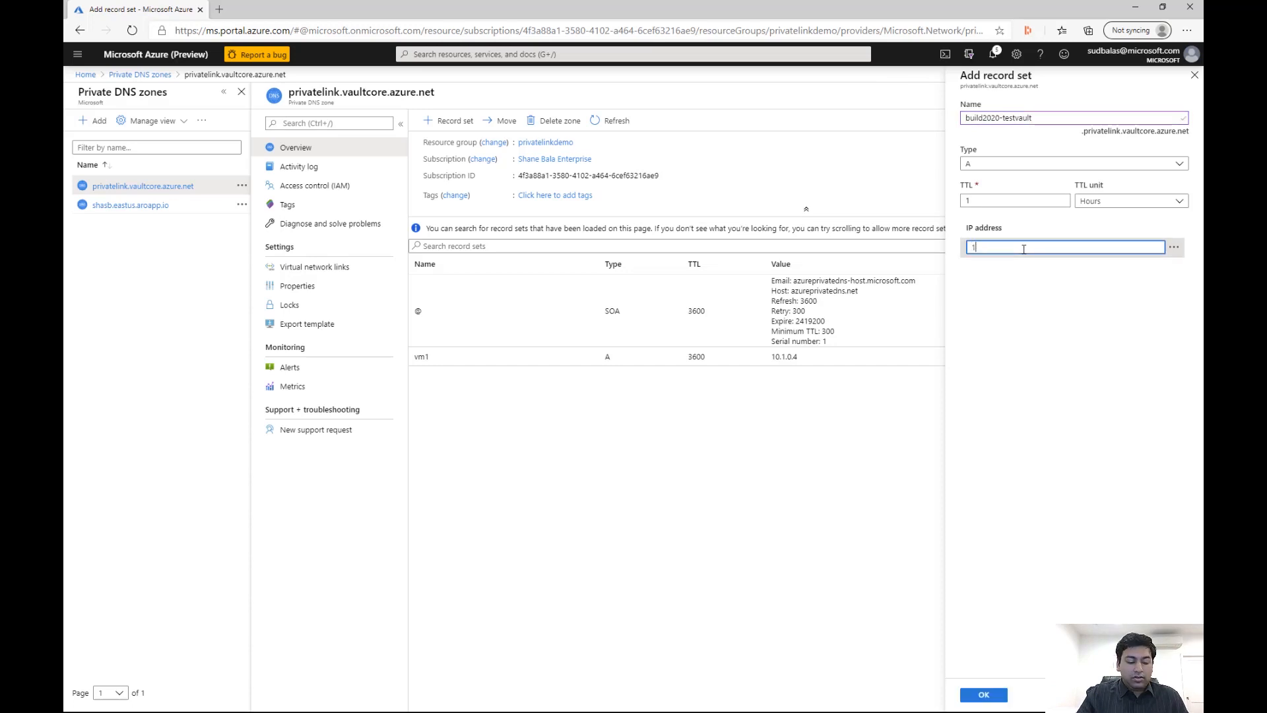
pyautogui.write('0.1')
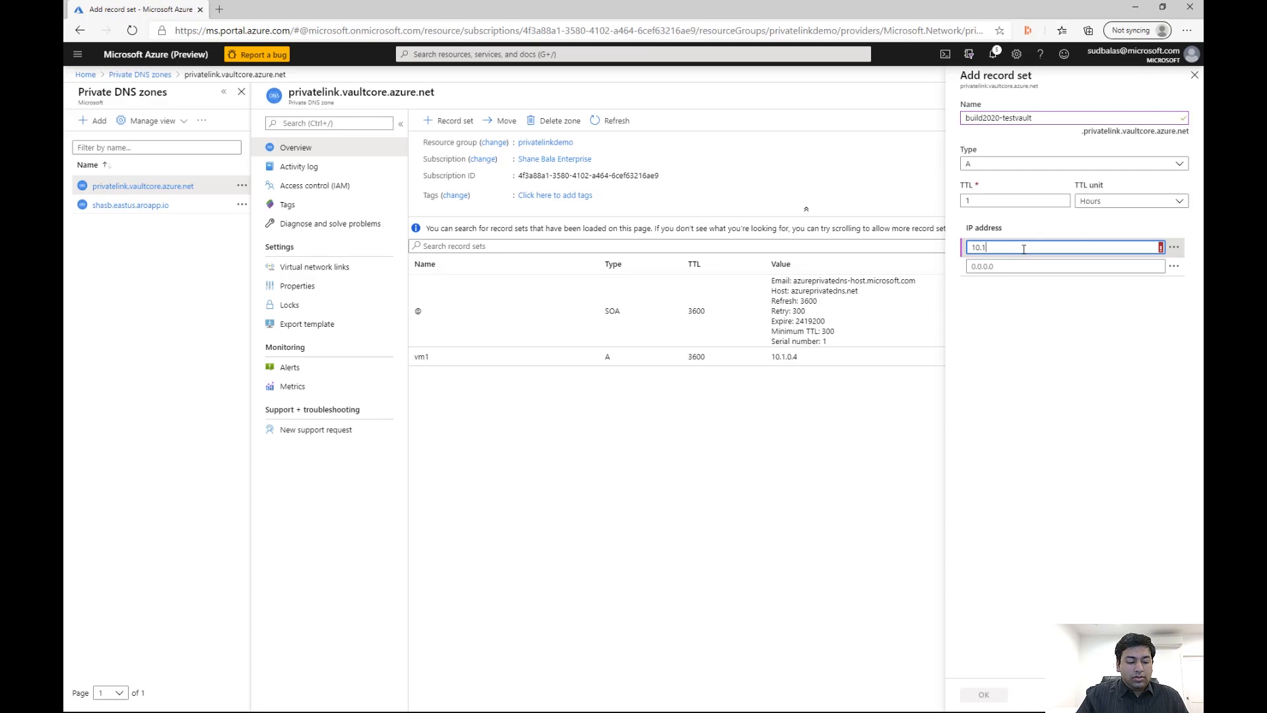
pyautogui.write('.0')
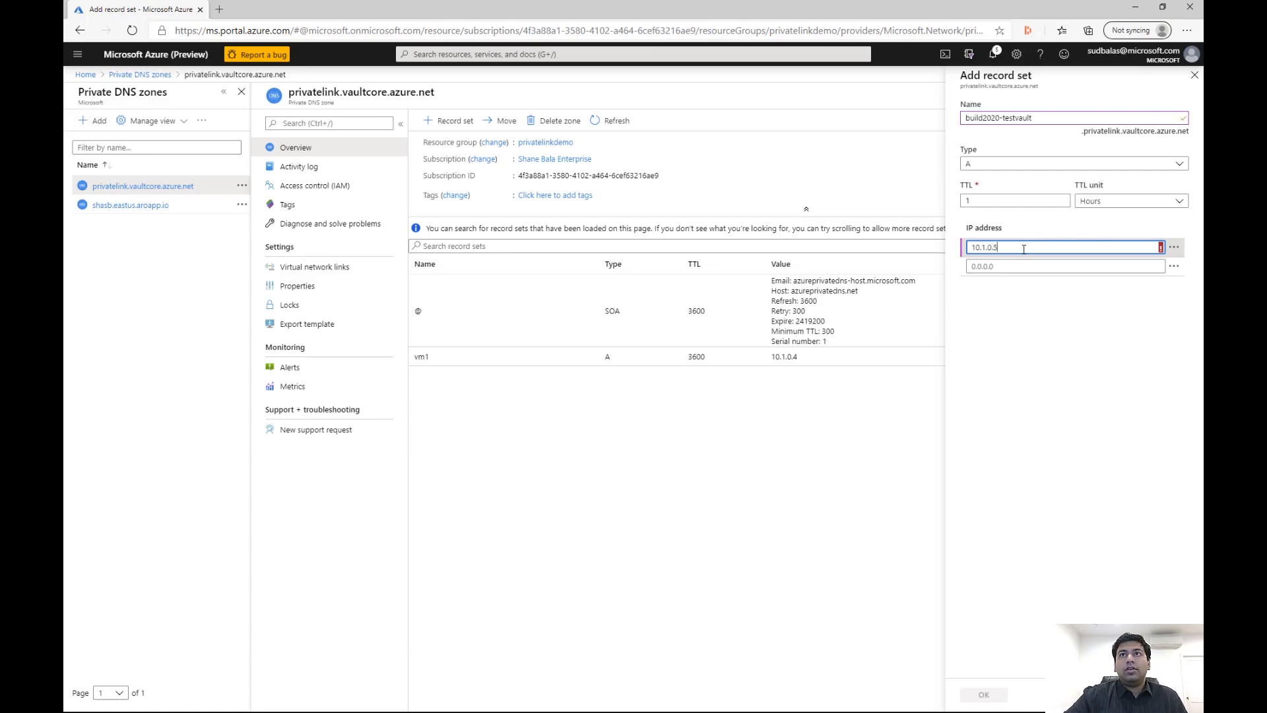
pyautogui.write('.5')
pyautogui.click(983, 694)
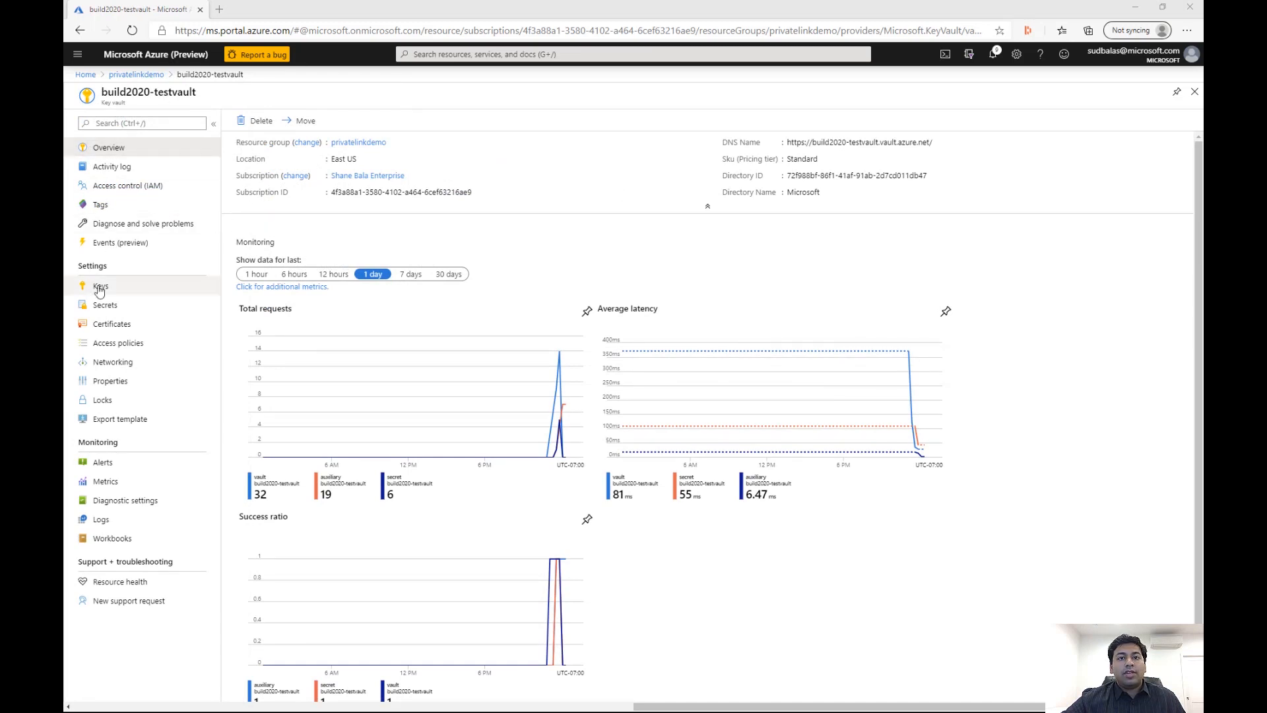
# Restrict the build2020-testvault key vault's network access to private endpoint and selected networks, and save the change
pyautogui.click(115, 363)
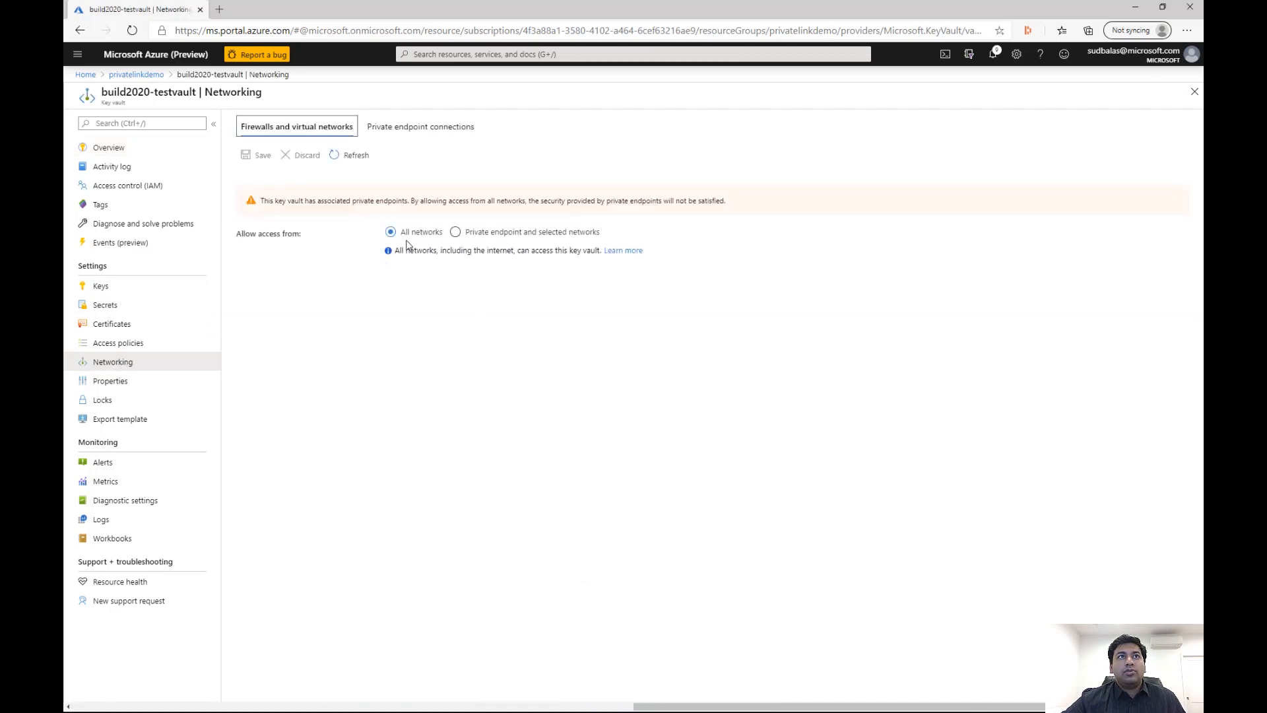
pyautogui.click(485, 234)
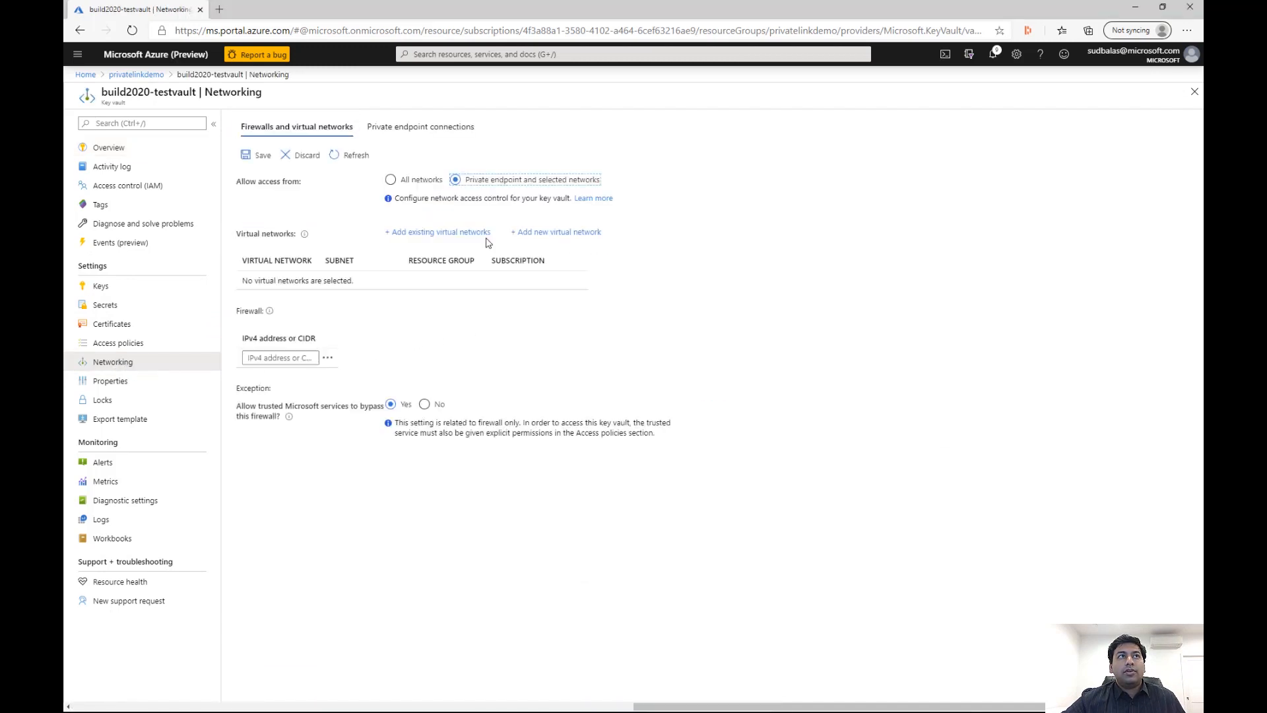
pyautogui.click(262, 159)
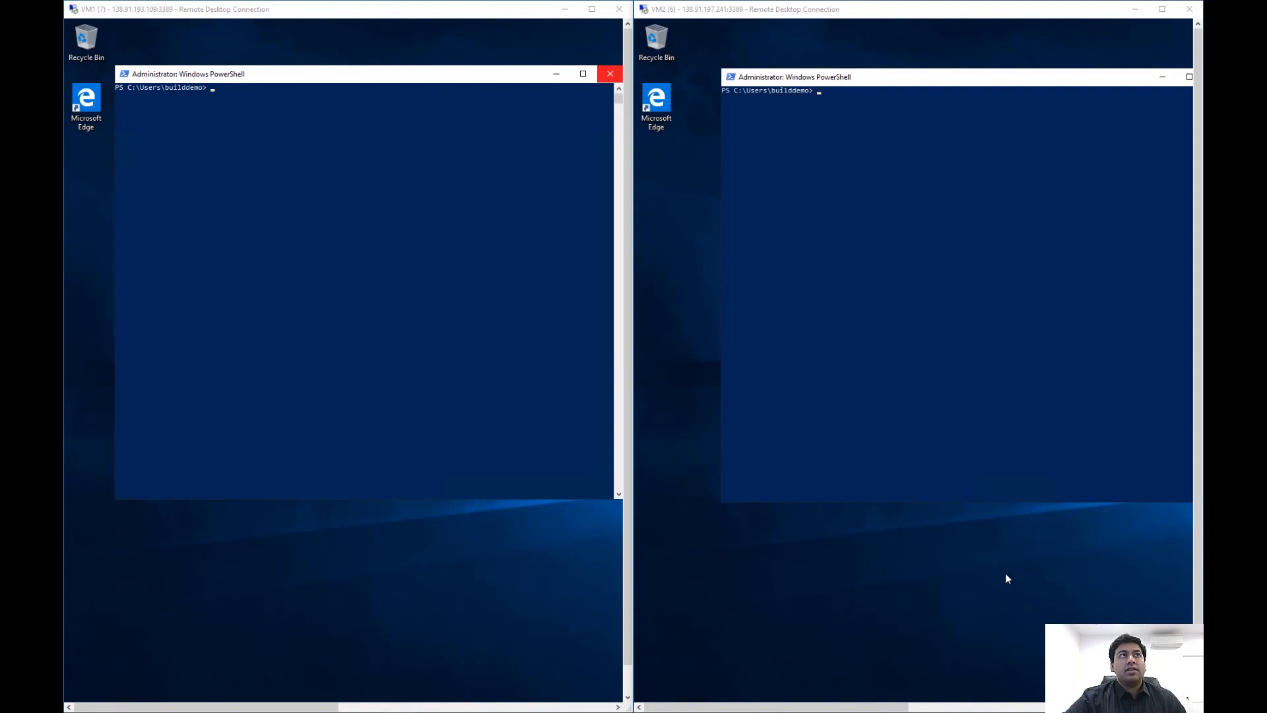
# In VM1's PowerShell, run the copied Invoke-WebRequest GET command to read the SecurePassword secret from build2020-testvault
pyautogui.click(214, 90)
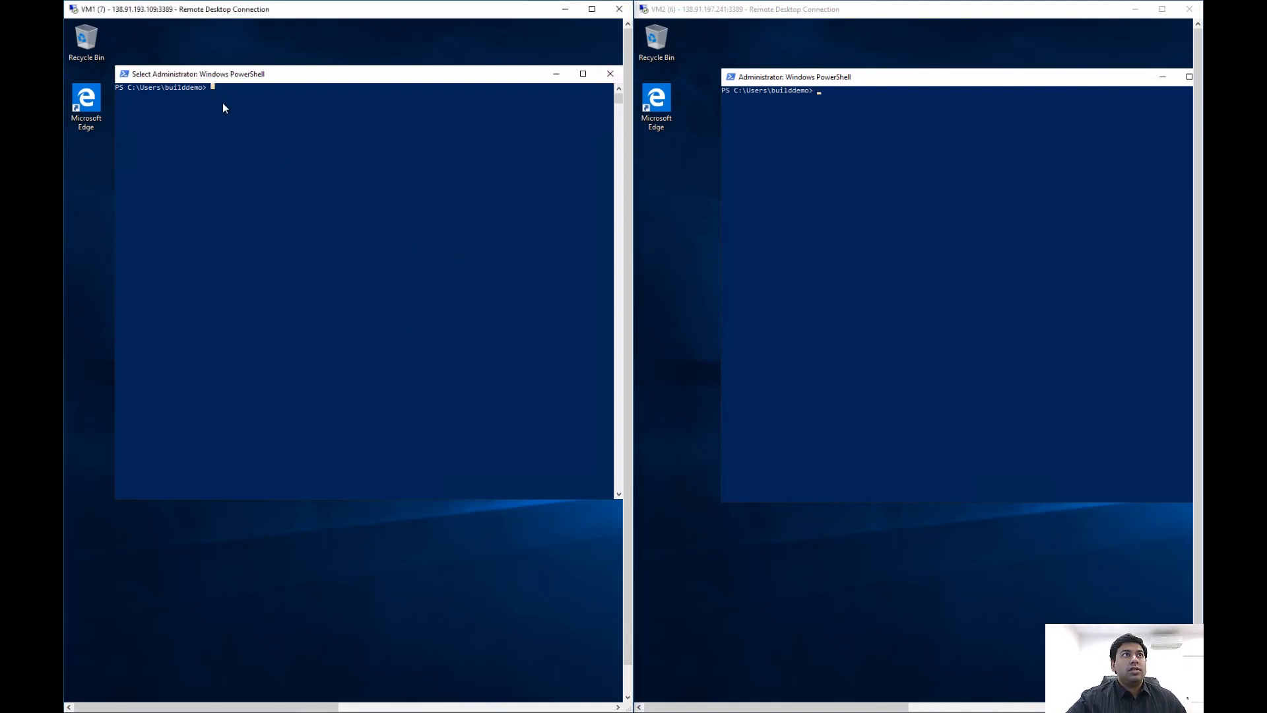
pyautogui.rightClick(223, 104)
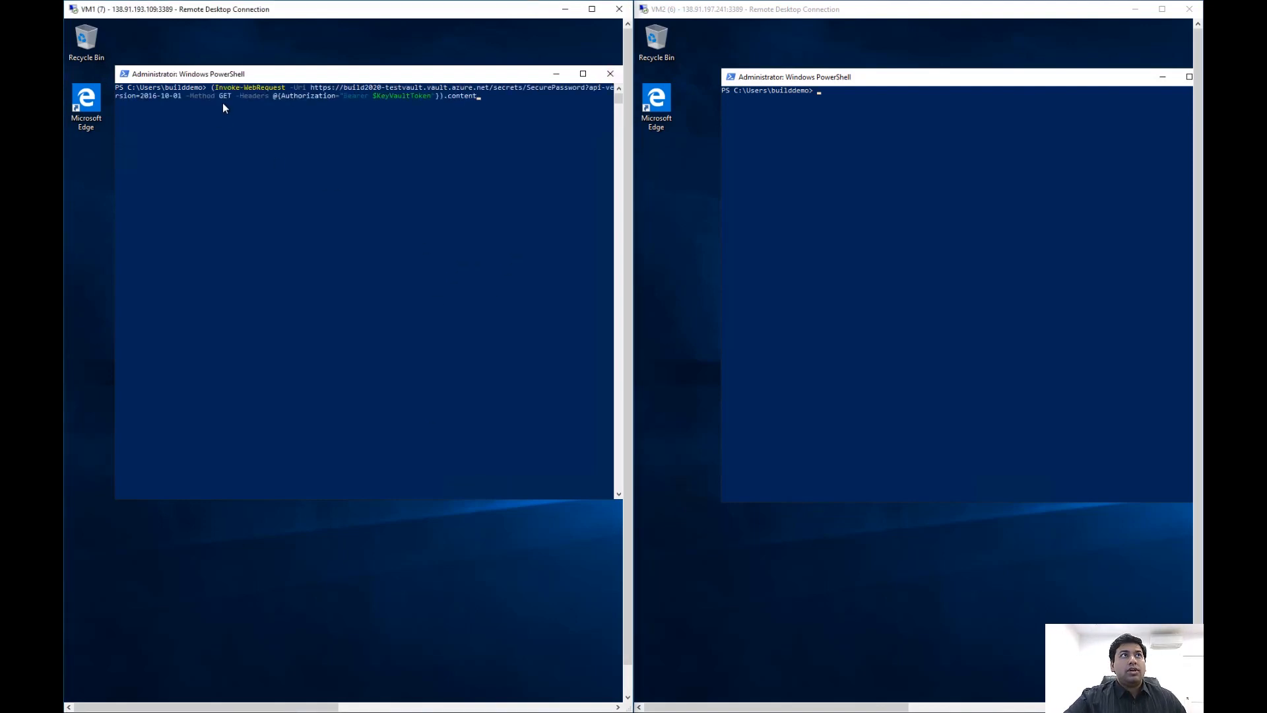
pyautogui.press('Return')
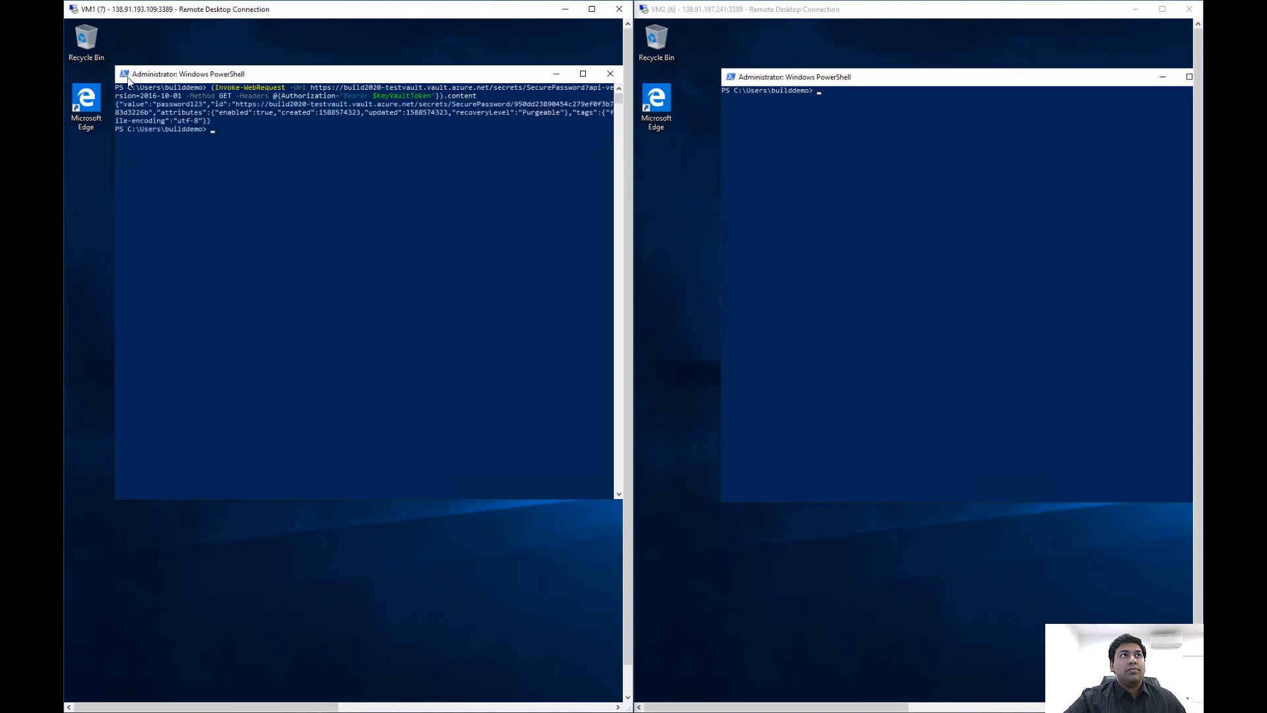
# Run the same Invoke-WebRequest GET command for the SecurePassword secret in VM2's PowerShell to test access from that machine
pyautogui.click(833, 98)
pyautogui.rightClick(822, 127)
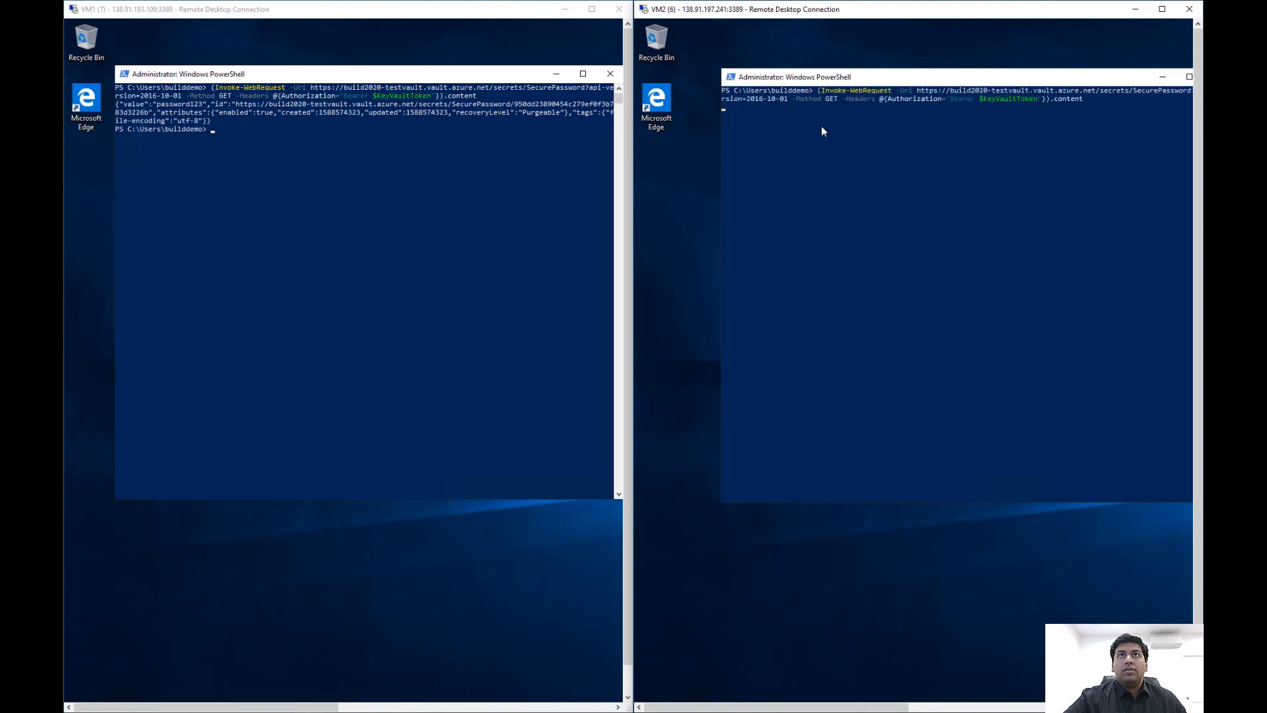
pyautogui.press('Return')
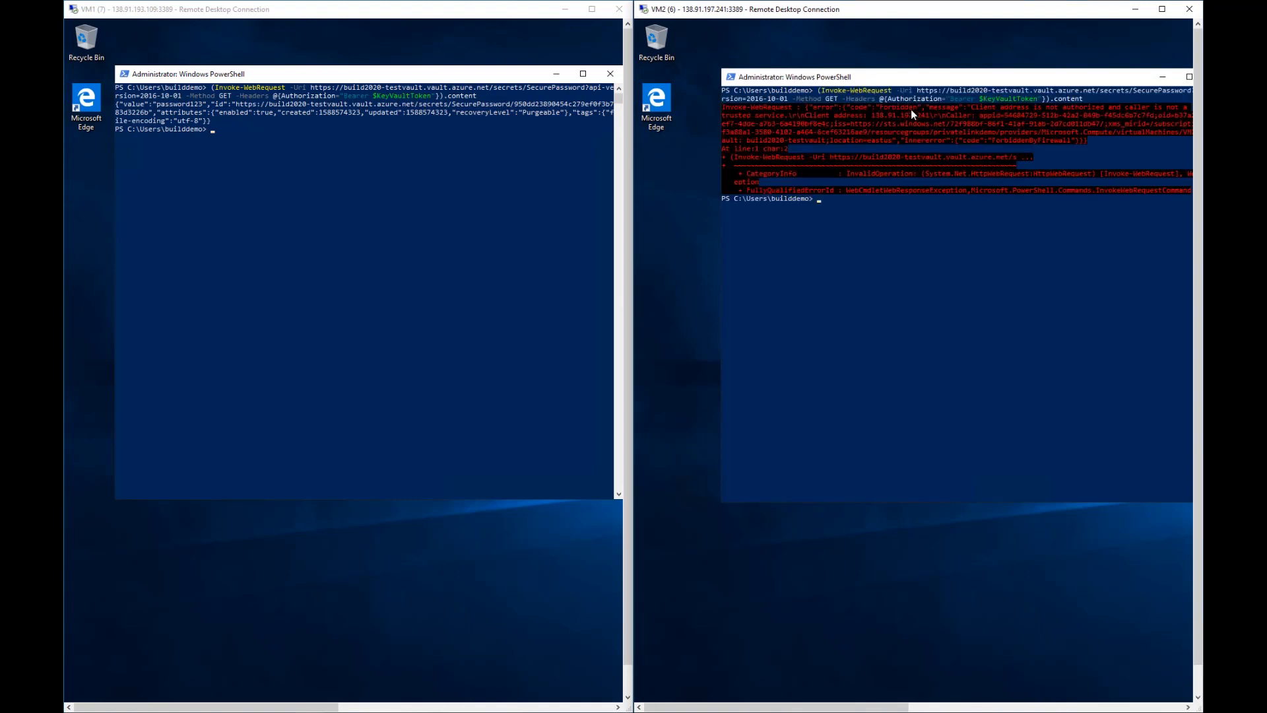
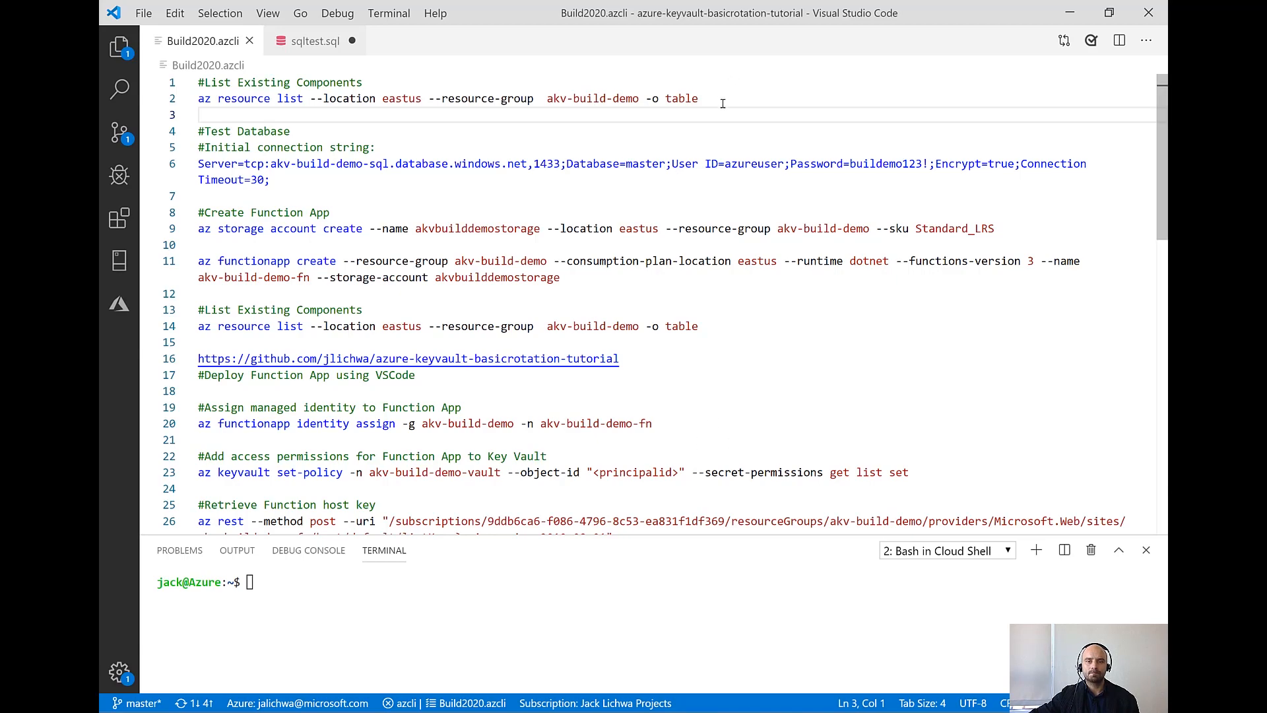
# Run the script's first az resource list command in the terminal to list the akv-build-demo resources in eastus as a table
pyautogui.moveTo(723, 98); pyautogui.dragTo(198, 98)
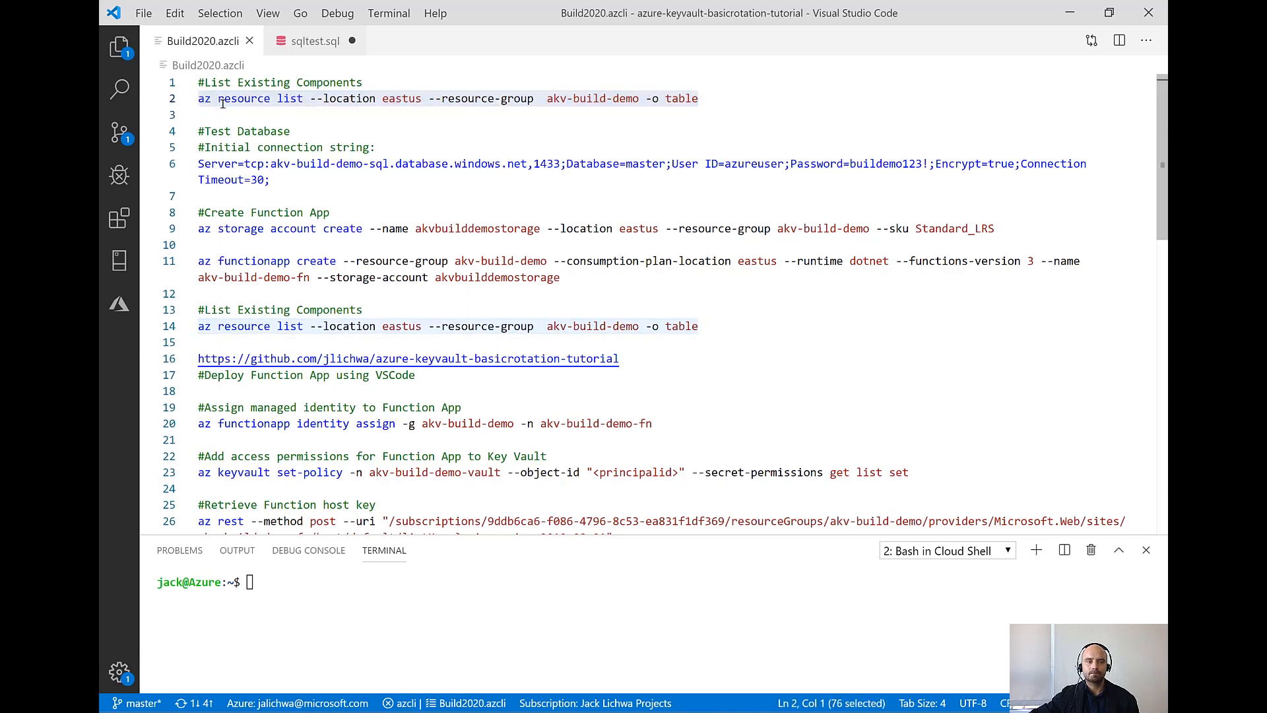
pyautogui.rightClick(222, 105)
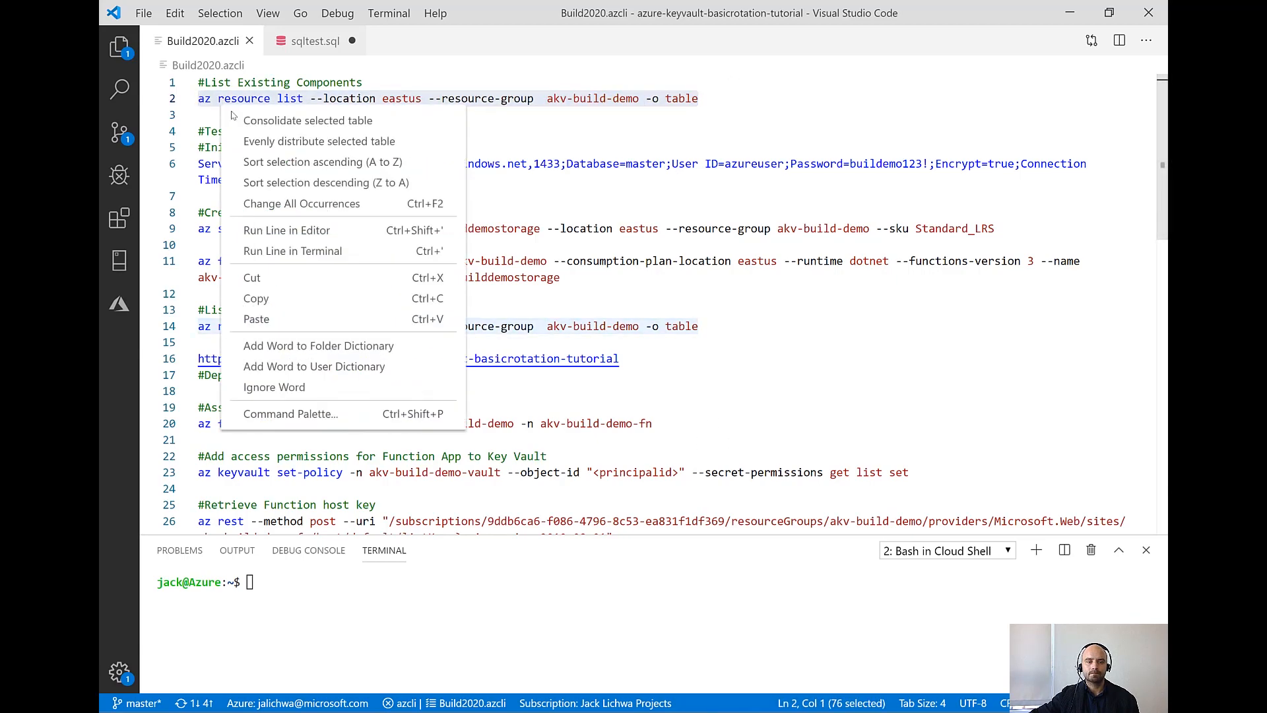
pyautogui.click(276, 252)
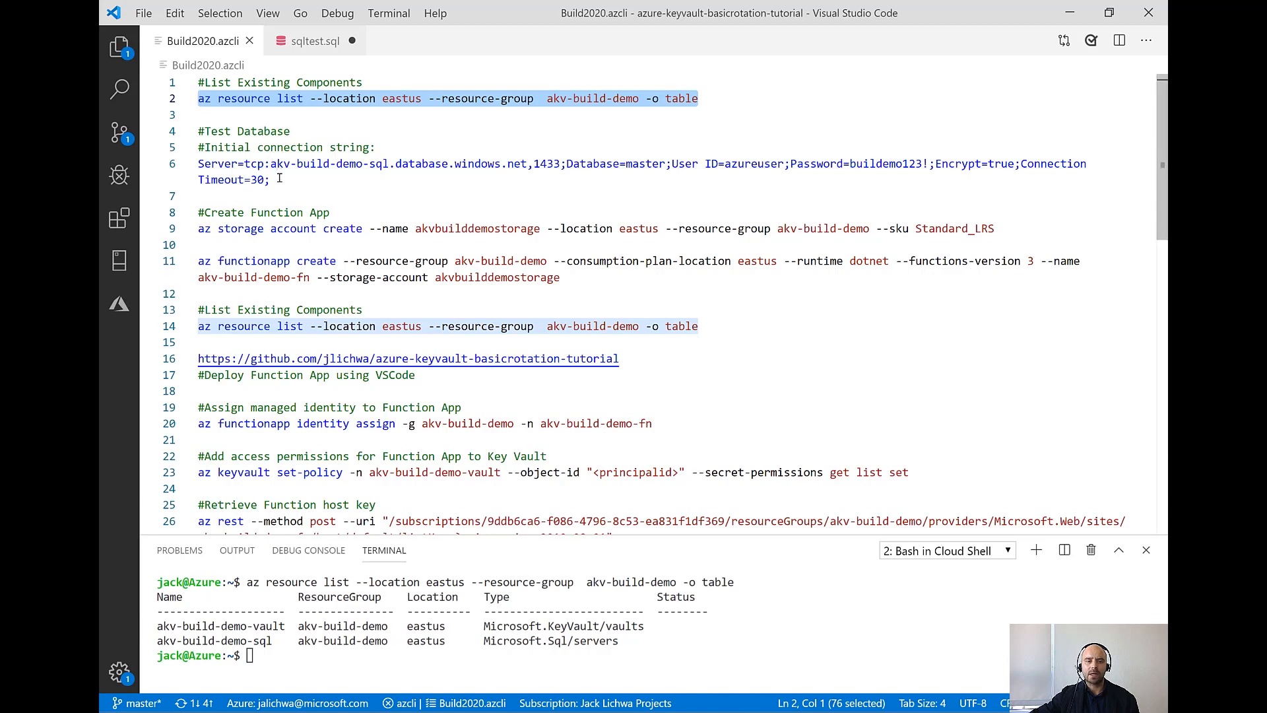
# Add a SQL Server connection using the password-bearing initial connection string copied from the script, leaving the profile name blank
pyautogui.moveTo(279, 179); pyautogui.dragTo(190, 164)
pyautogui.rightClick(236, 168)
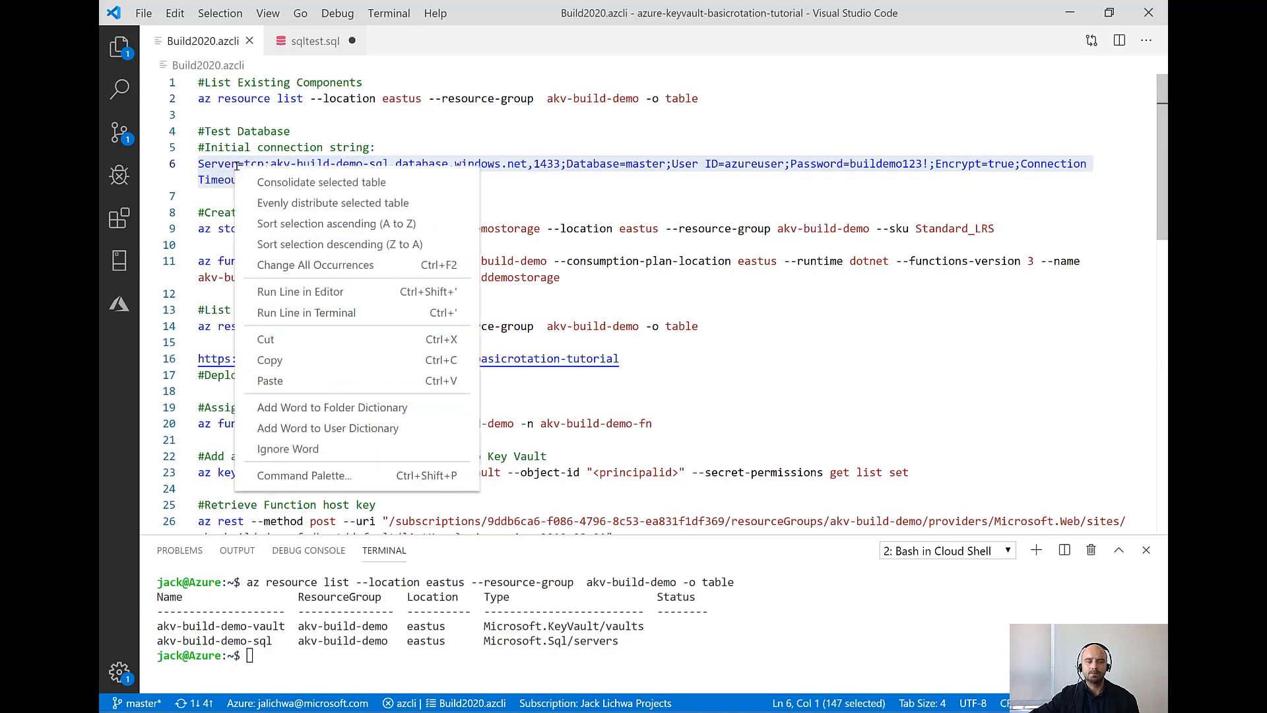
pyautogui.click(284, 360)
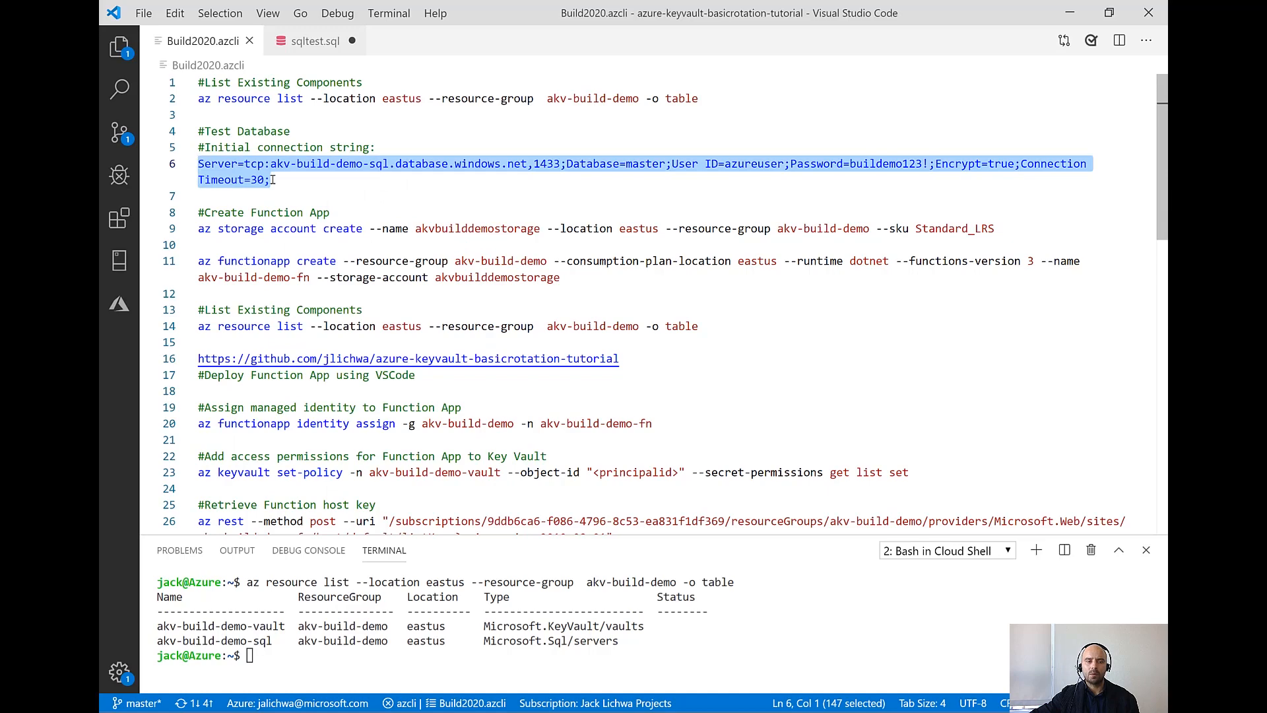
pyautogui.click(123, 259)
pyautogui.click(207, 65)
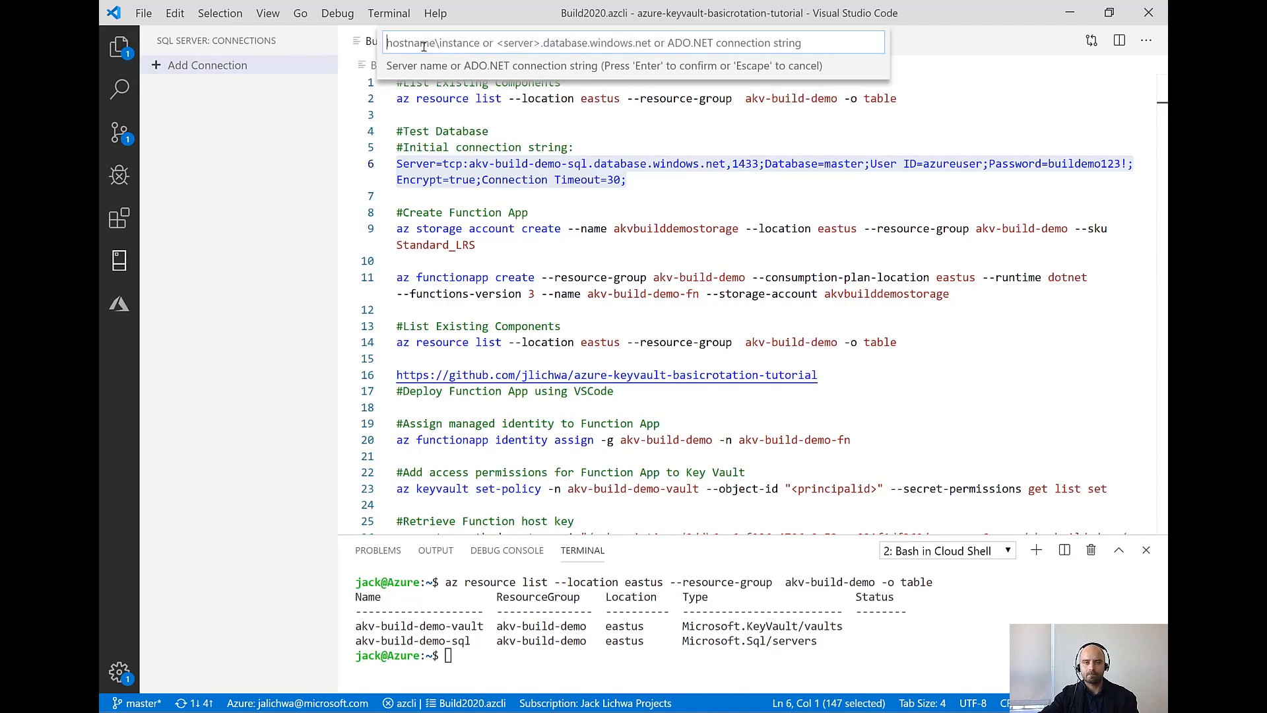
pyautogui.hotkey('ctrl', 'v')
pyautogui.press('Return')
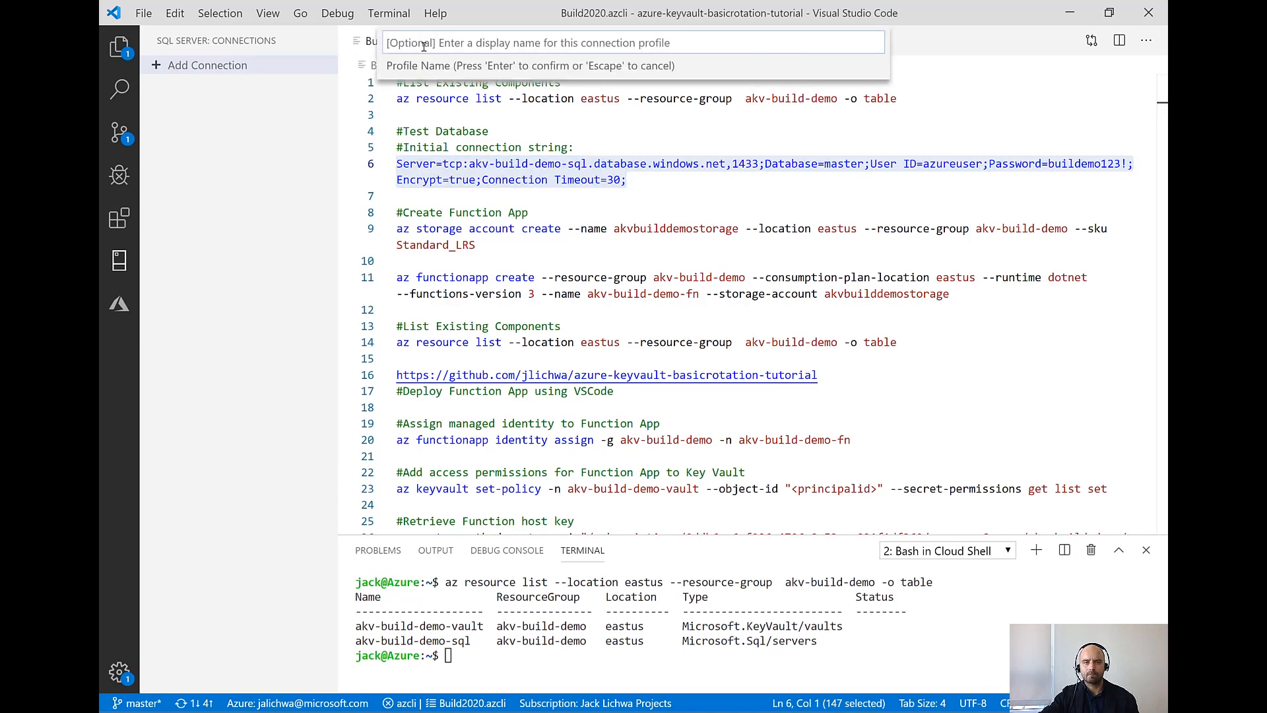
pyautogui.press('Return')
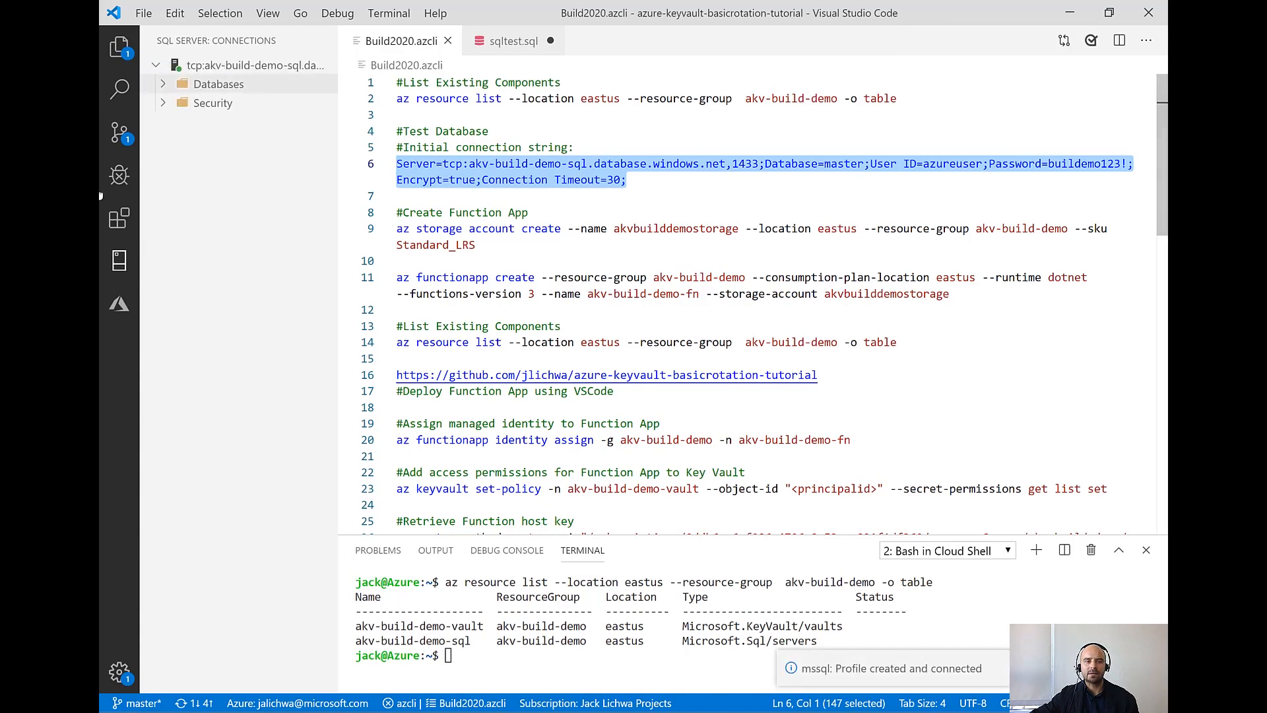
pyautogui.click(118, 260)
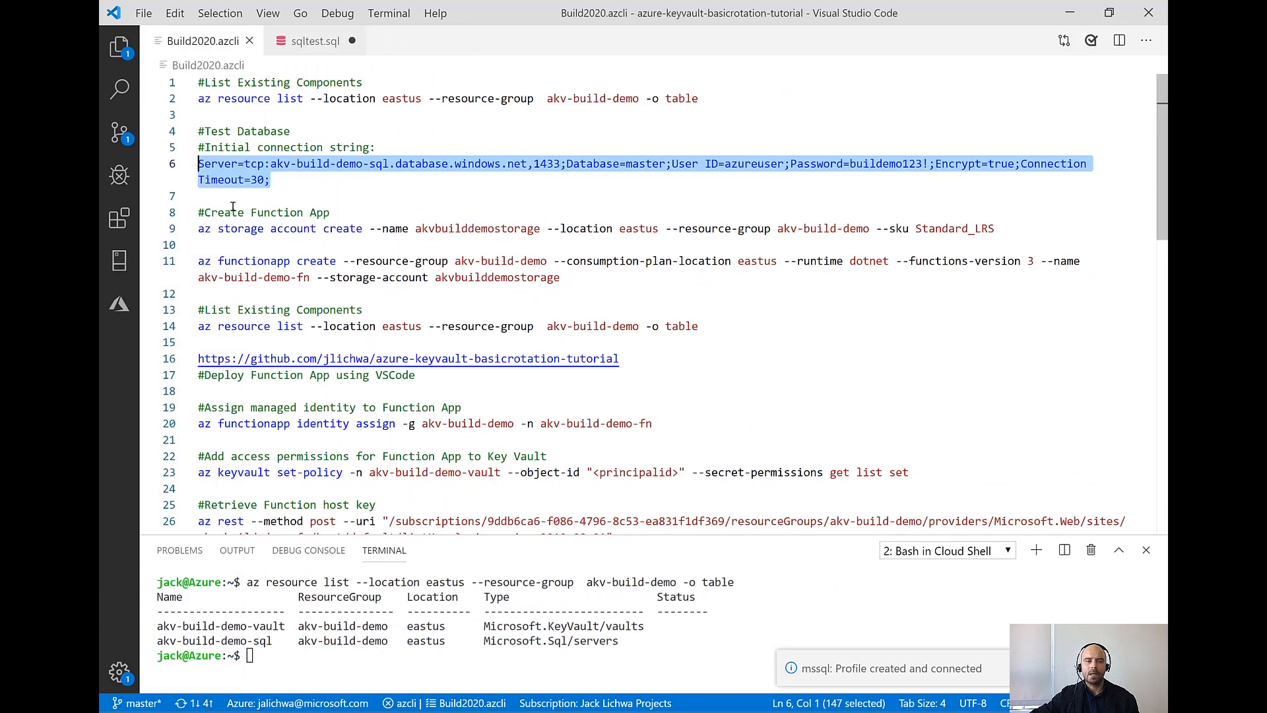
# Run the script's az storage account create command in the terminal to create akvbuilddemostorage in eastus with the Standard_LRS SKU
pyautogui.scroll(-2, 222, 194)
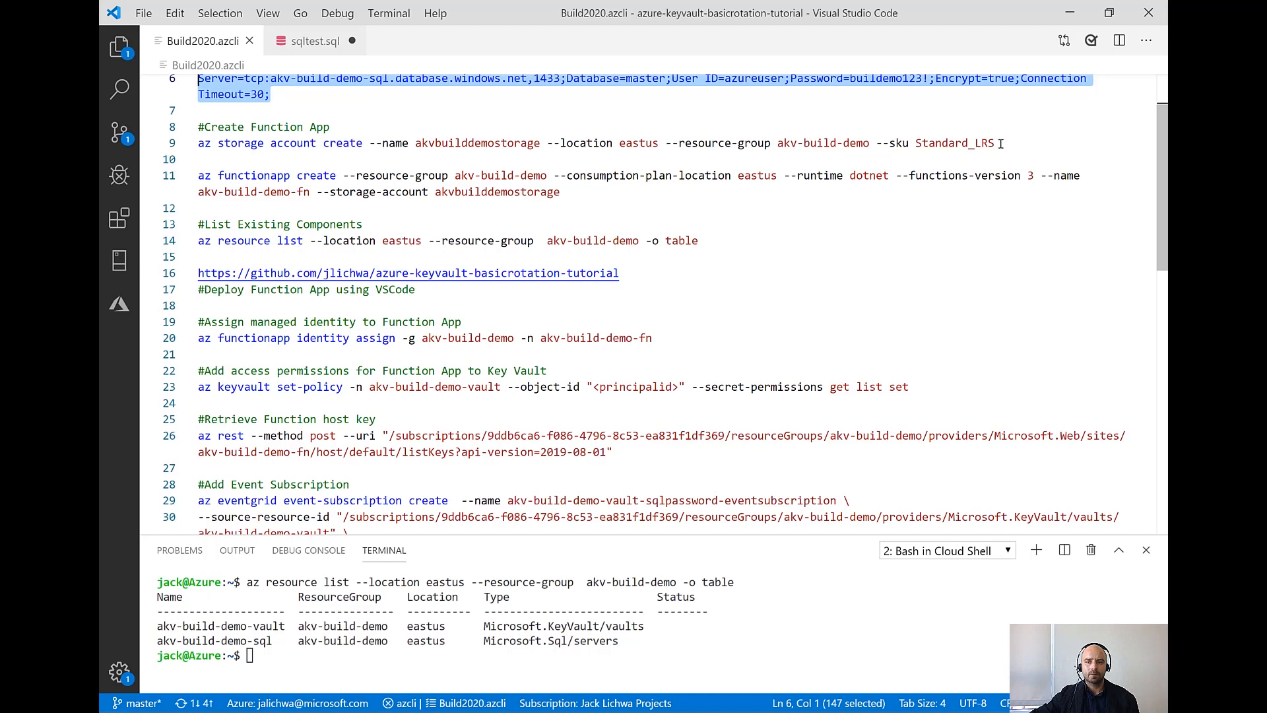
pyautogui.moveTo(998, 144); pyautogui.dragTo(187, 146)
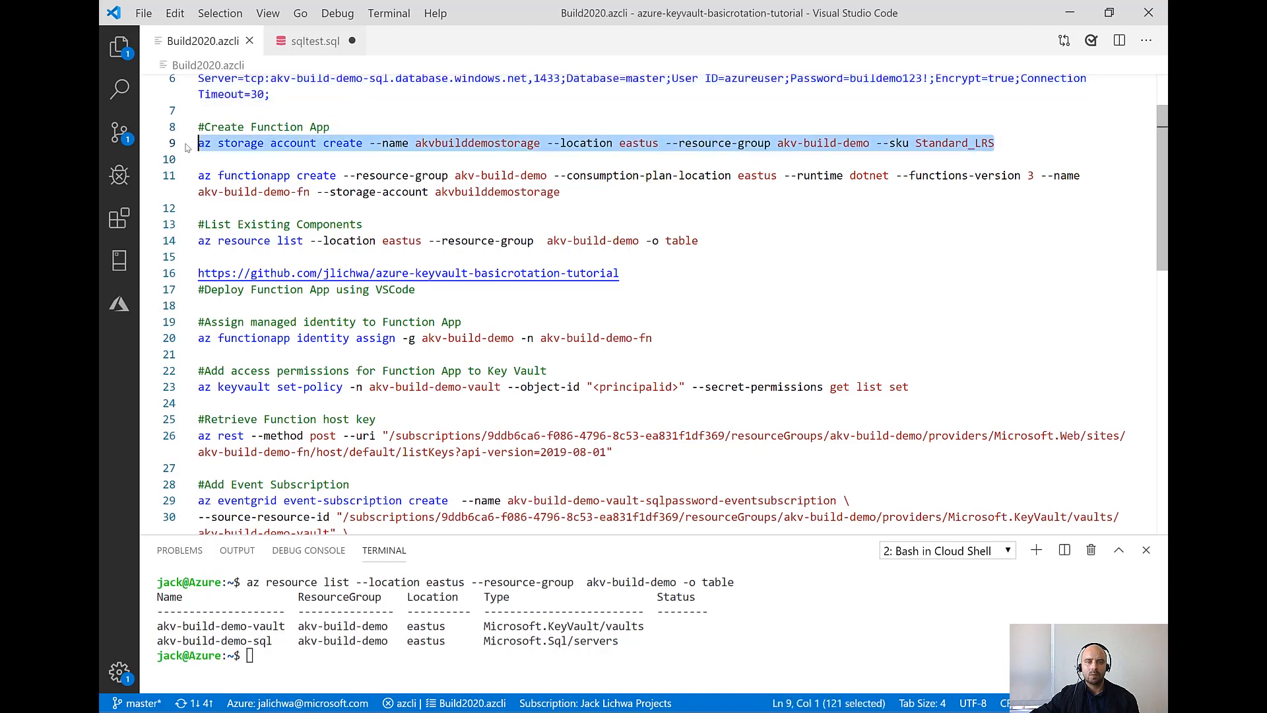
pyautogui.rightClick(252, 140)
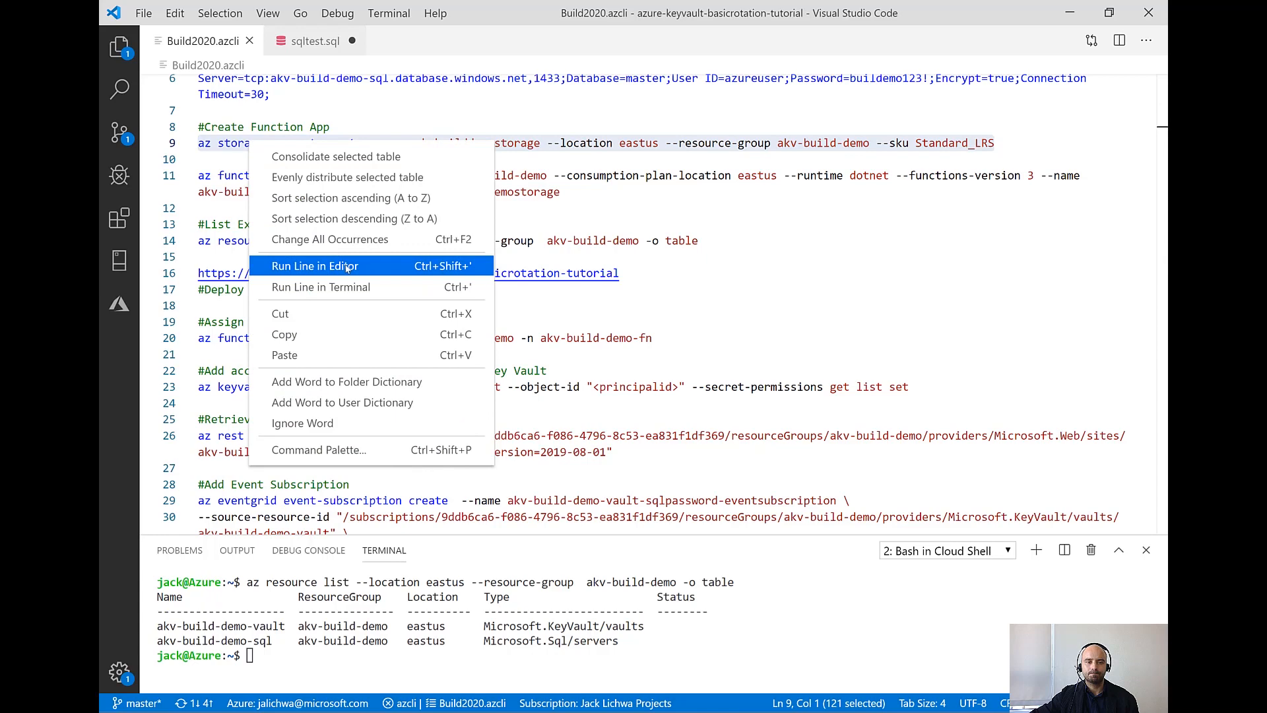
pyautogui.click(341, 286)
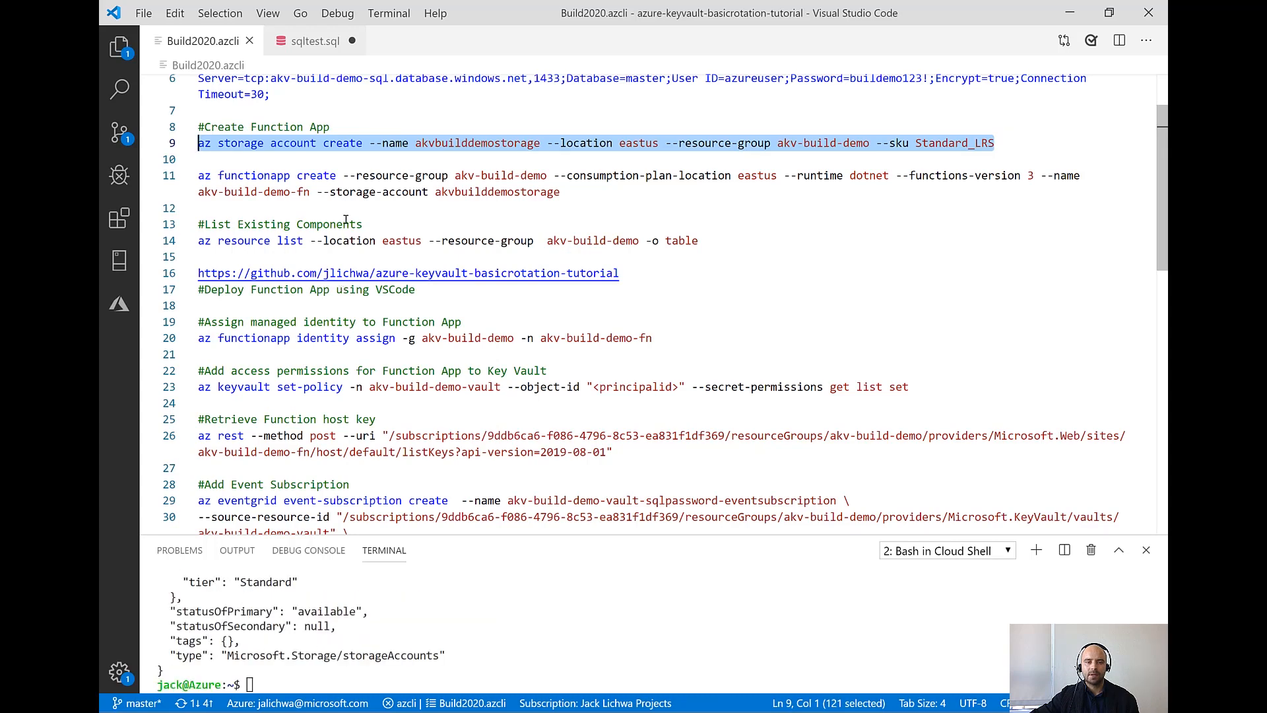
# Run the az functionapp create command in the terminal to create akv-build-demo-fn with dotnet runtime, functions version 3 and akvbuilddemostorage
pyautogui.moveTo(568, 192); pyautogui.dragTo(195, 175)
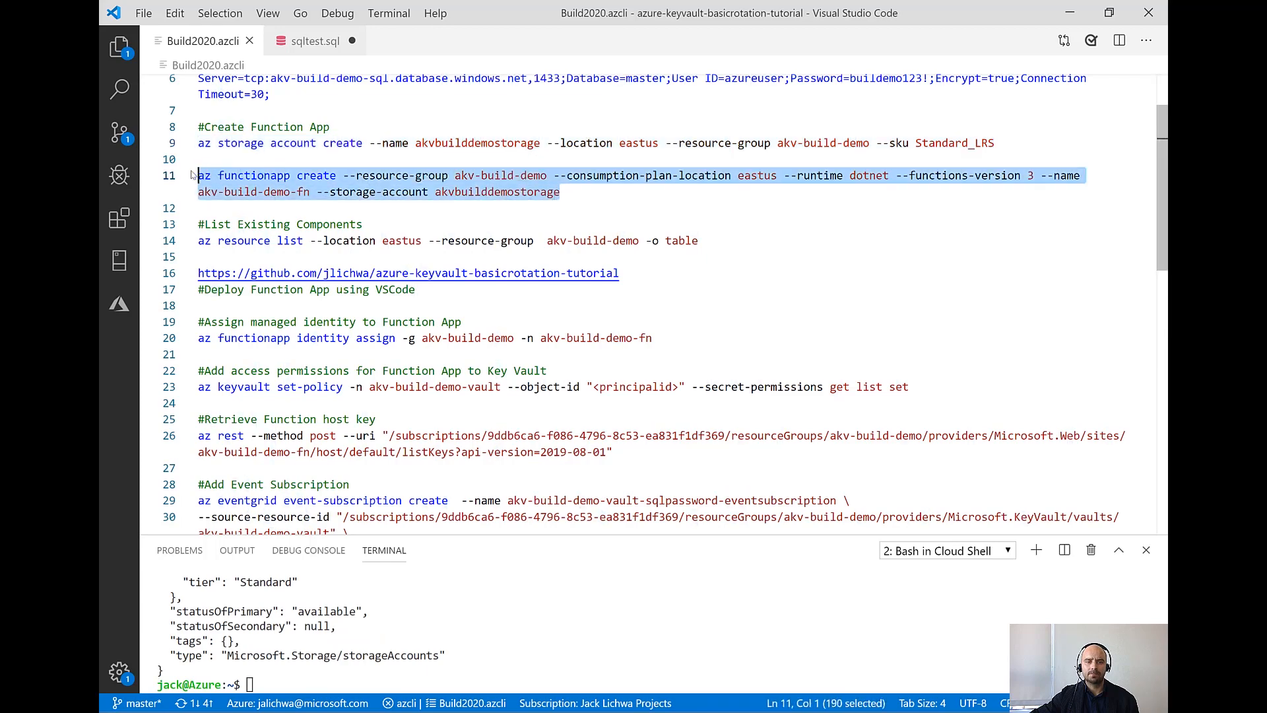
pyautogui.rightClick(254, 177)
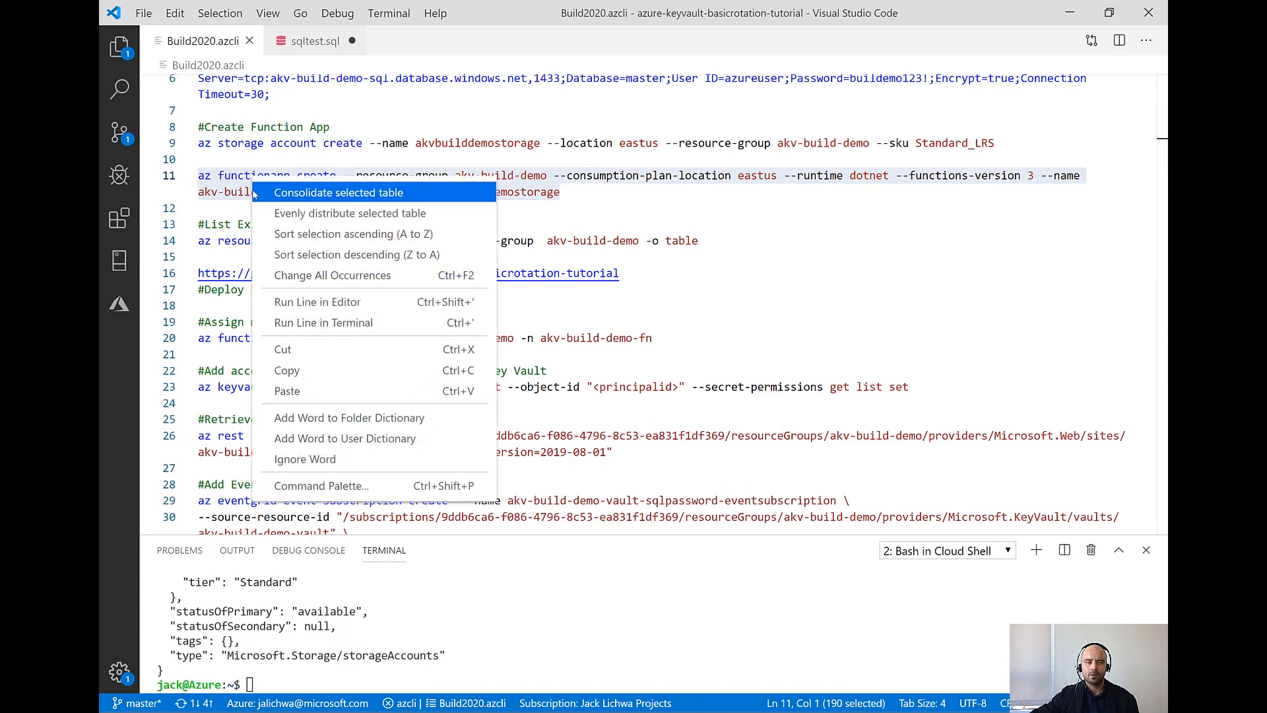
pyautogui.click(320, 323)
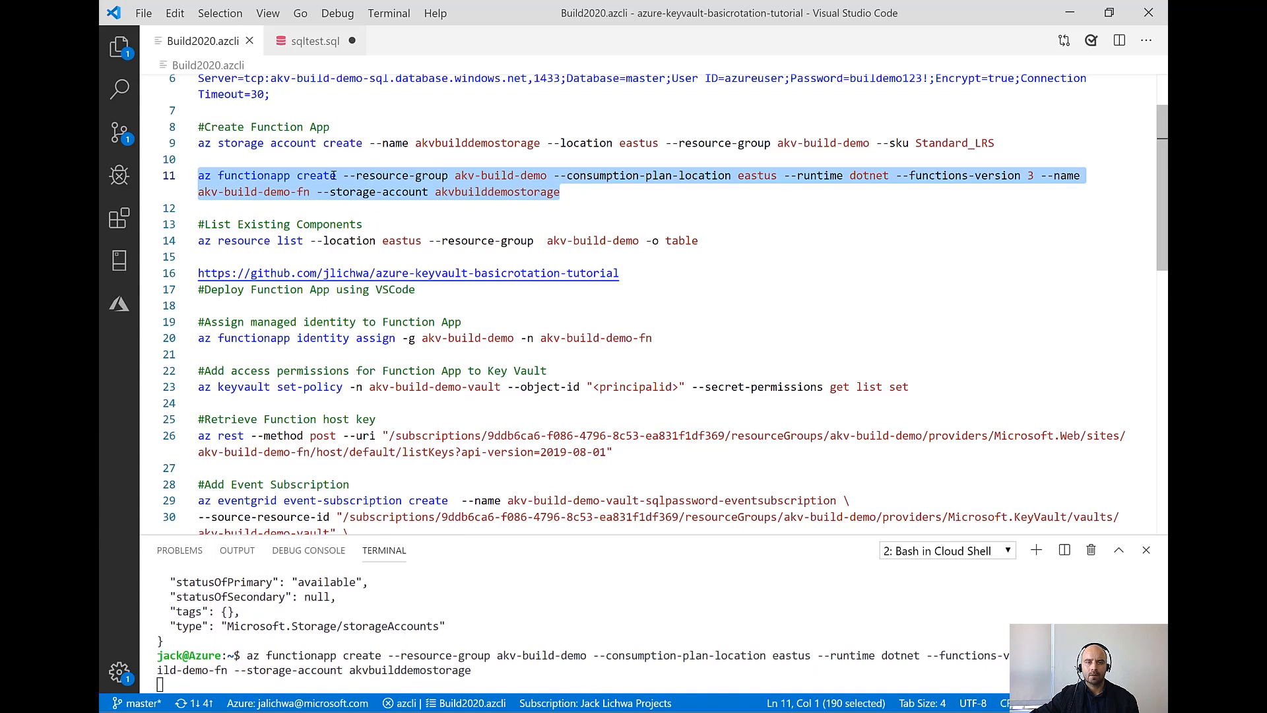
pyautogui.click(495, 175)
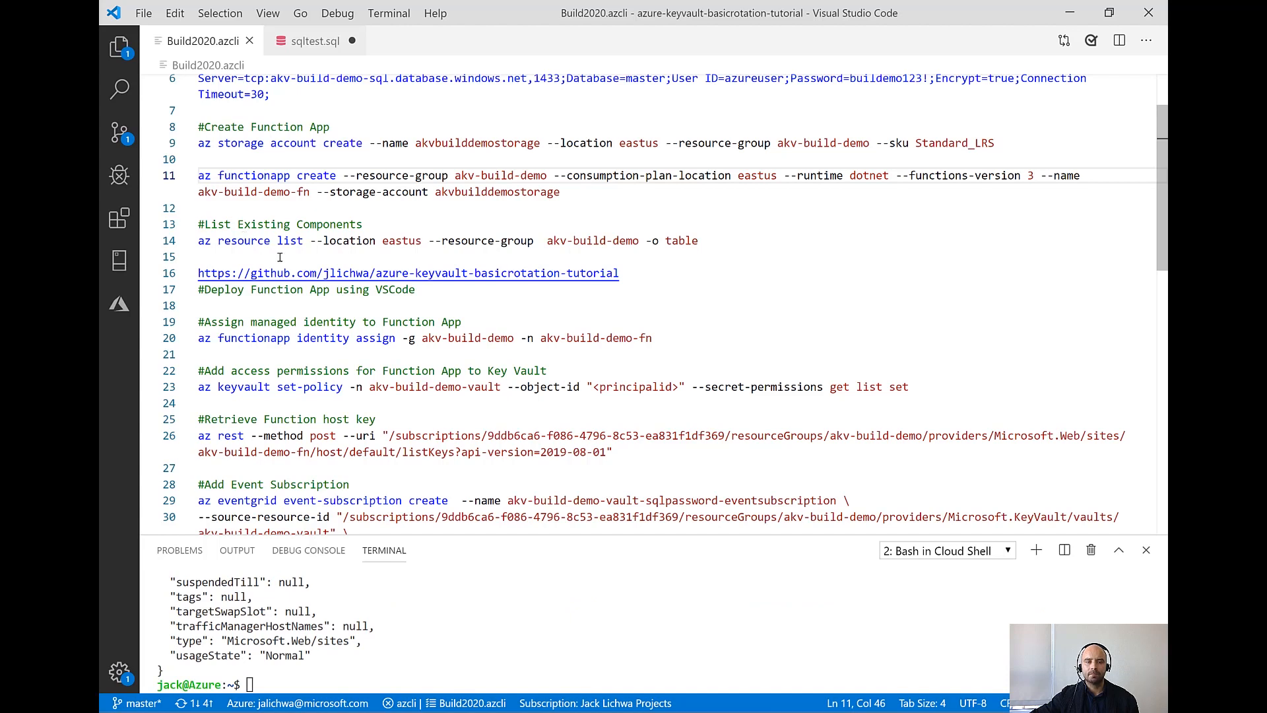
# List the akv-build-demo resources again by running the az resource list command below the function app creation in the terminal
pyautogui.moveTo(711, 244); pyautogui.dragTo(197, 244)
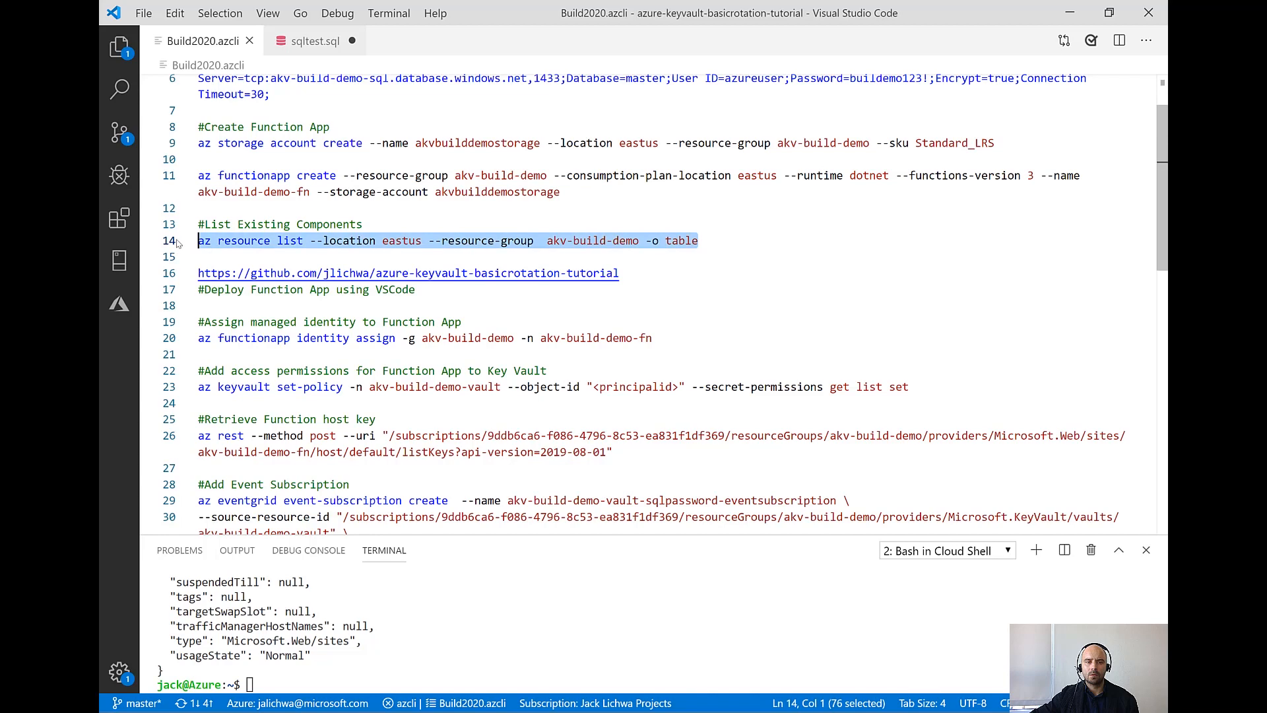
pyautogui.rightClick(249, 242)
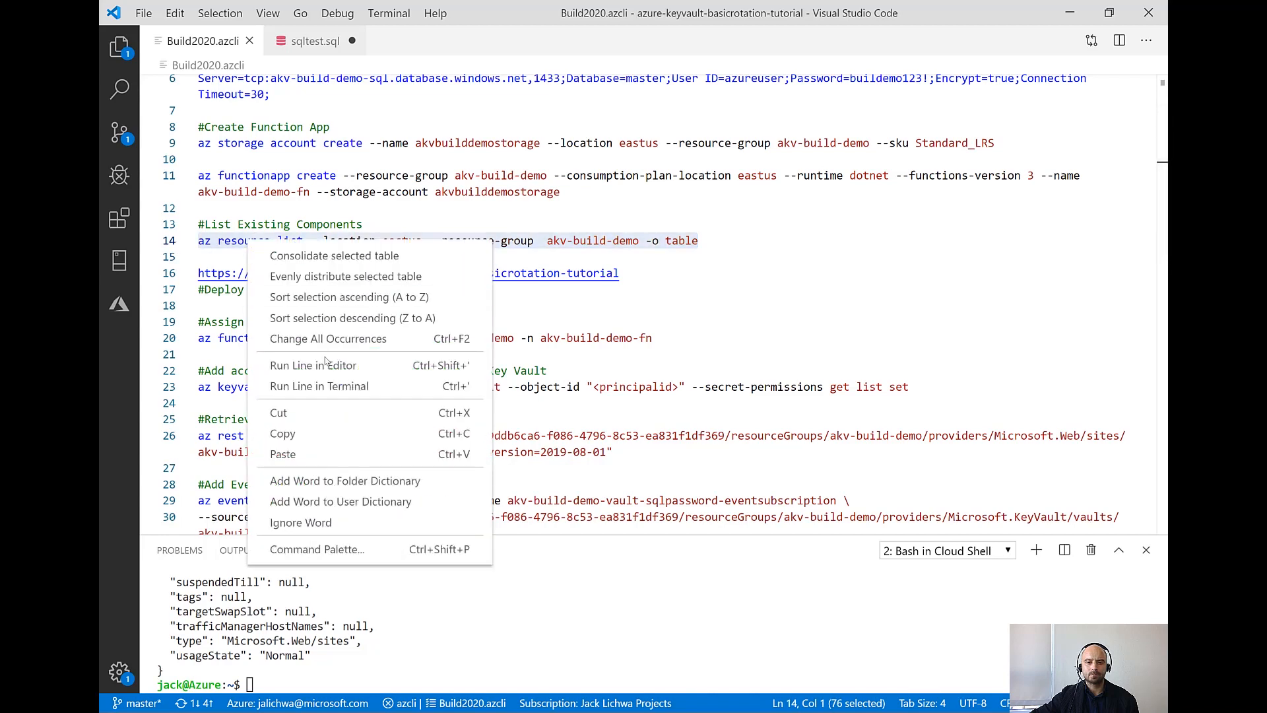
pyautogui.click(327, 392)
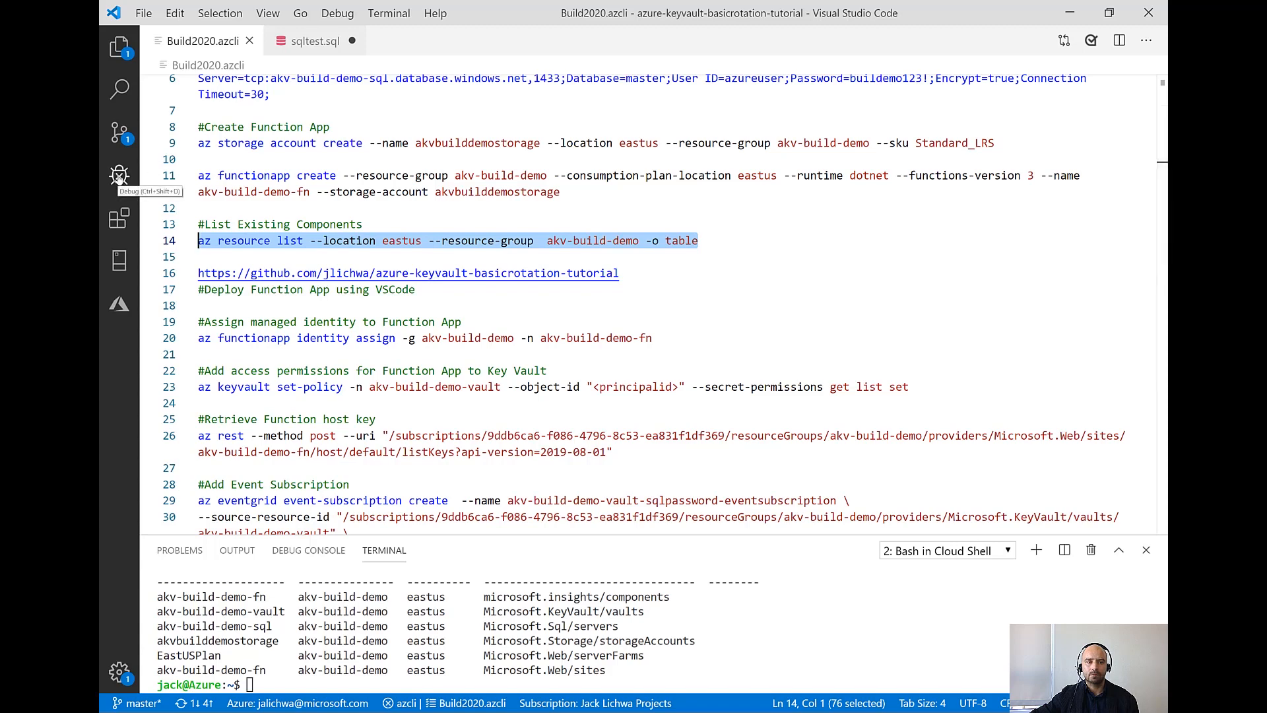
# Deploy the rotation-function folder to the akv-build-demo-fn function app in the recently used subscription and accept overwriting any previous deployment
pyautogui.click(122, 49)
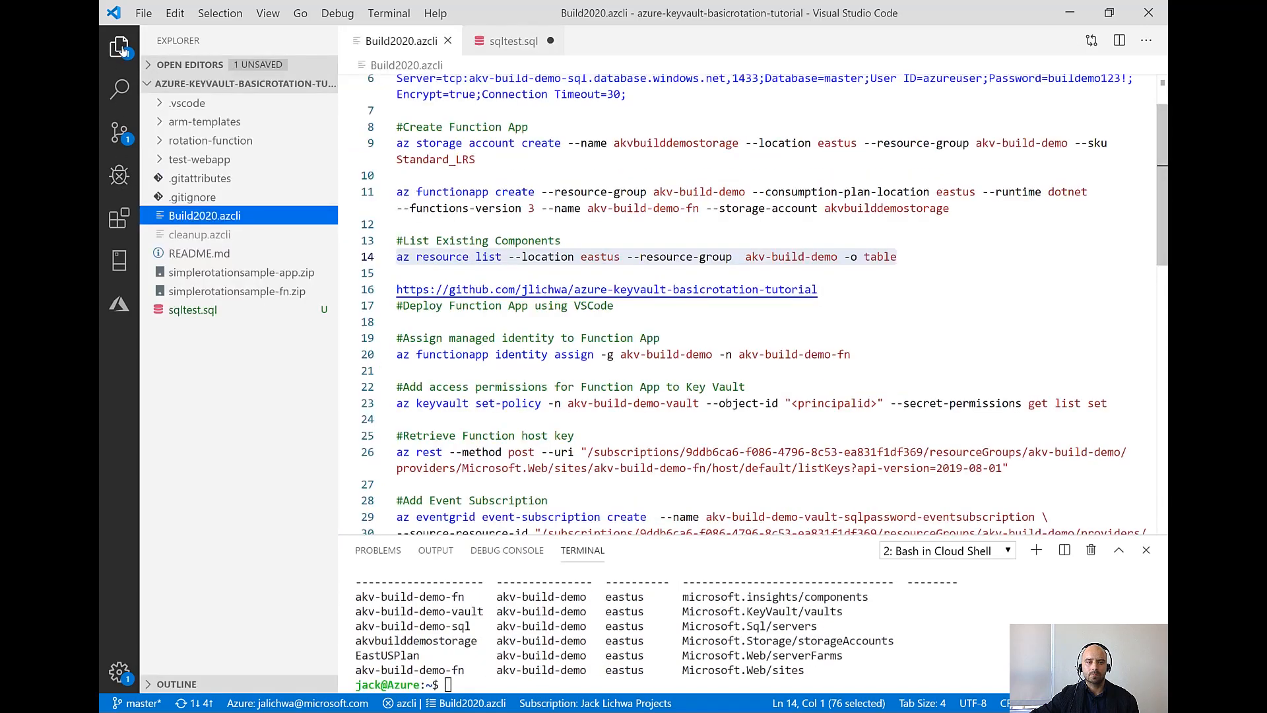
pyautogui.click(206, 140)
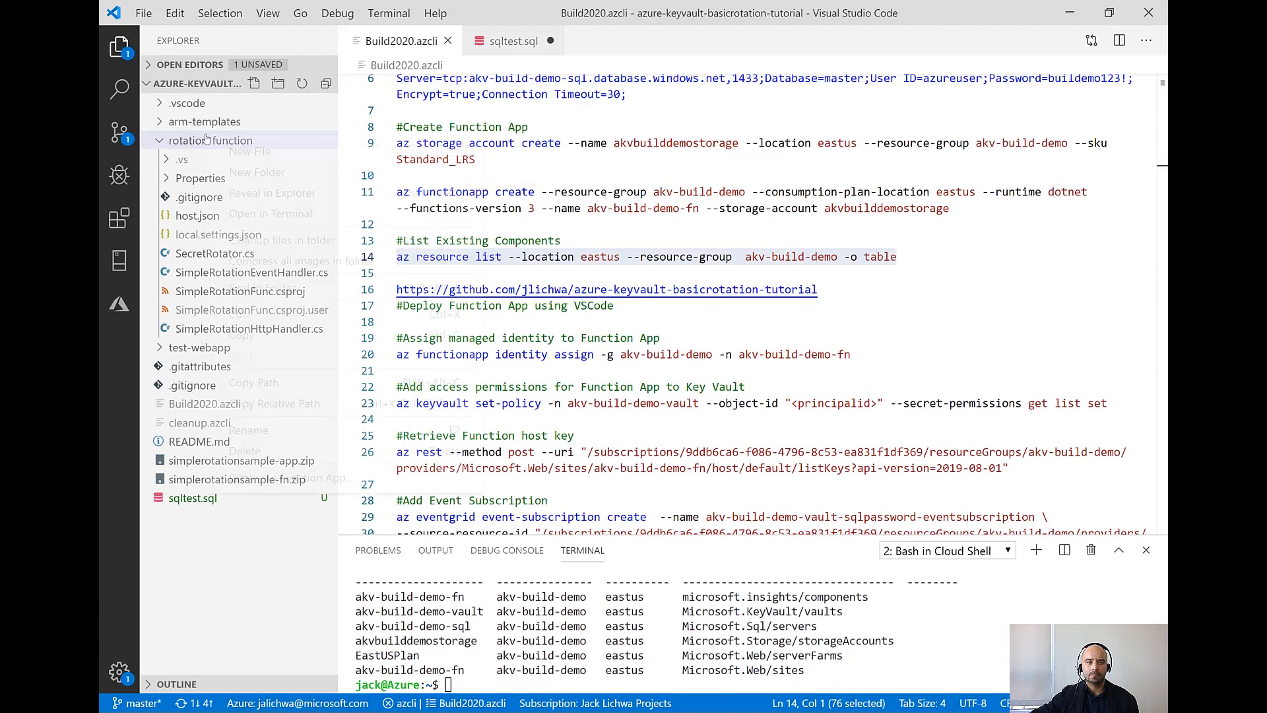
pyautogui.rightClick(207, 140)
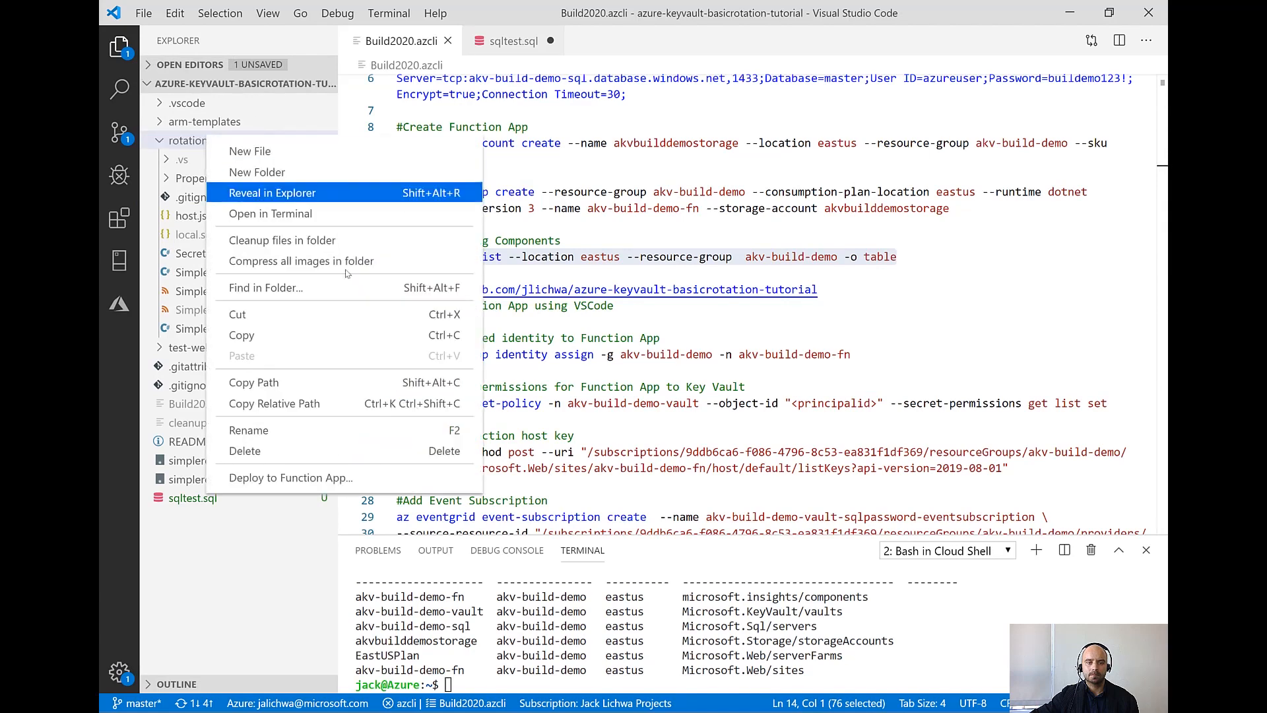
pyautogui.click(305, 475)
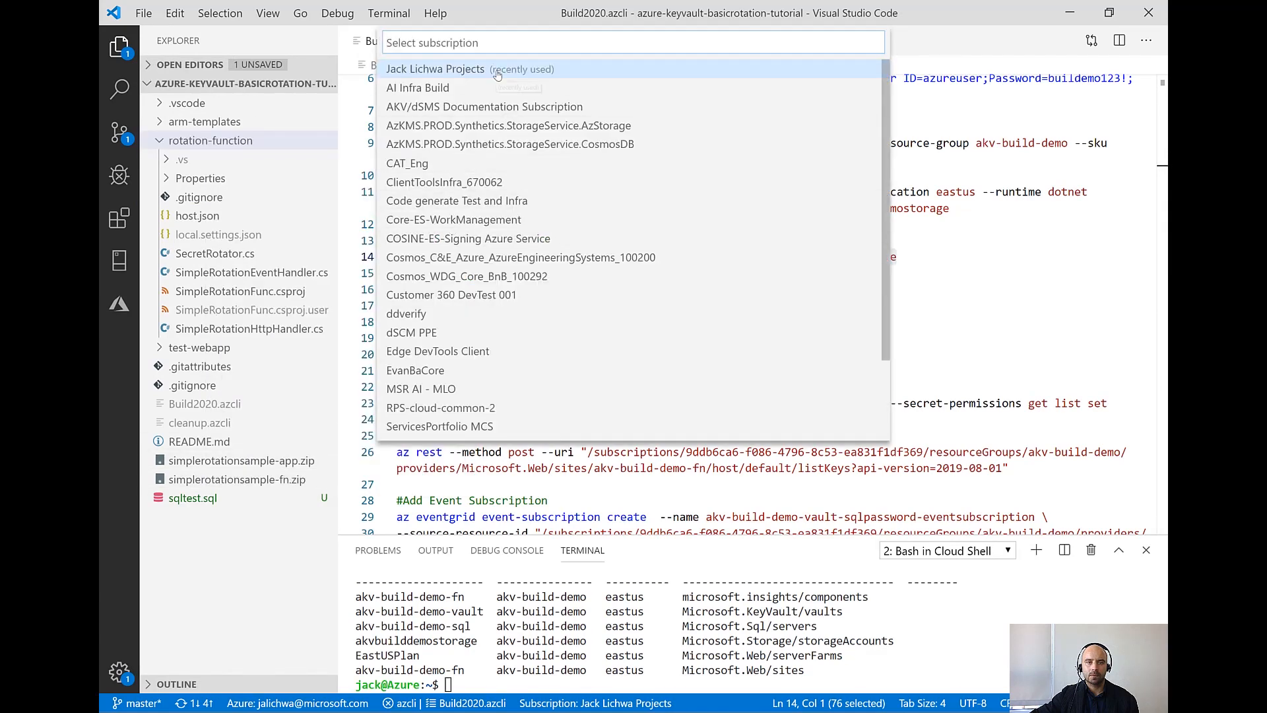
pyautogui.click(474, 71)
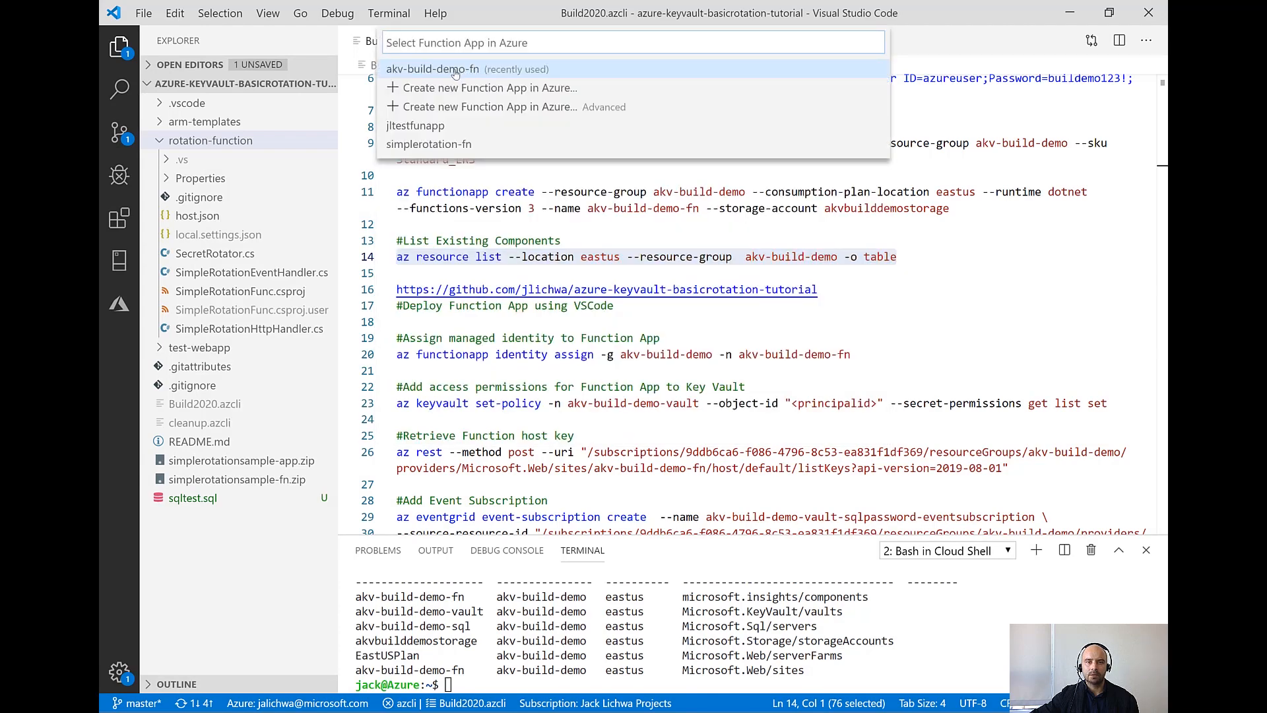
pyautogui.click(455, 71)
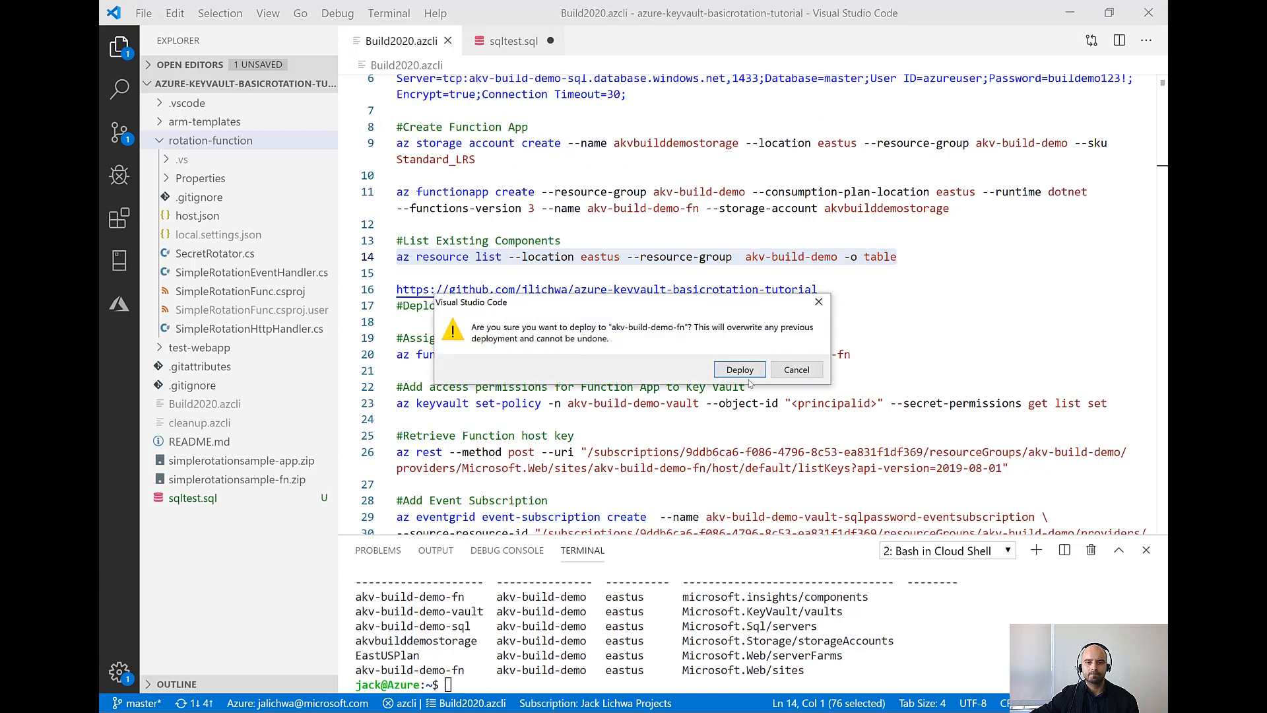
pyautogui.click(741, 370)
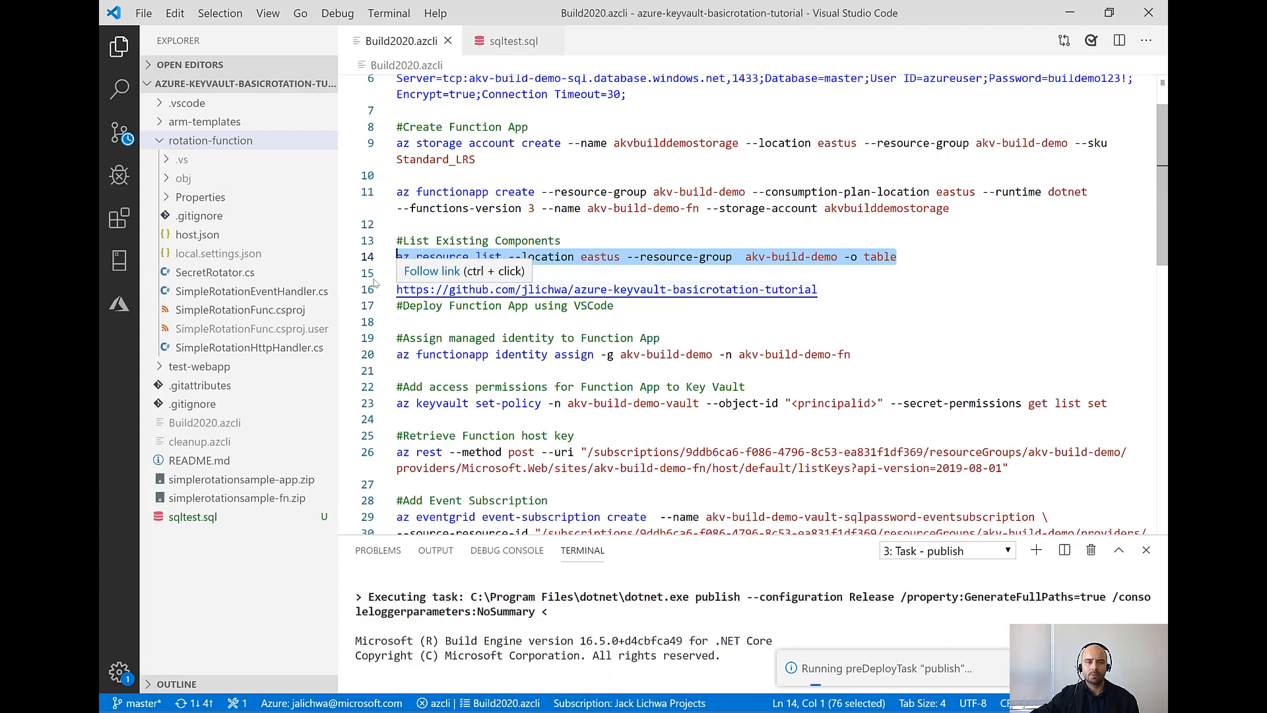
# Examine SimpleRotationEventHandler.cs and the RotateSecret and CreateNewSecretVersion methods in SecretRotator.cs, including the UpdateServicePassword call
pyautogui.click(252, 291)
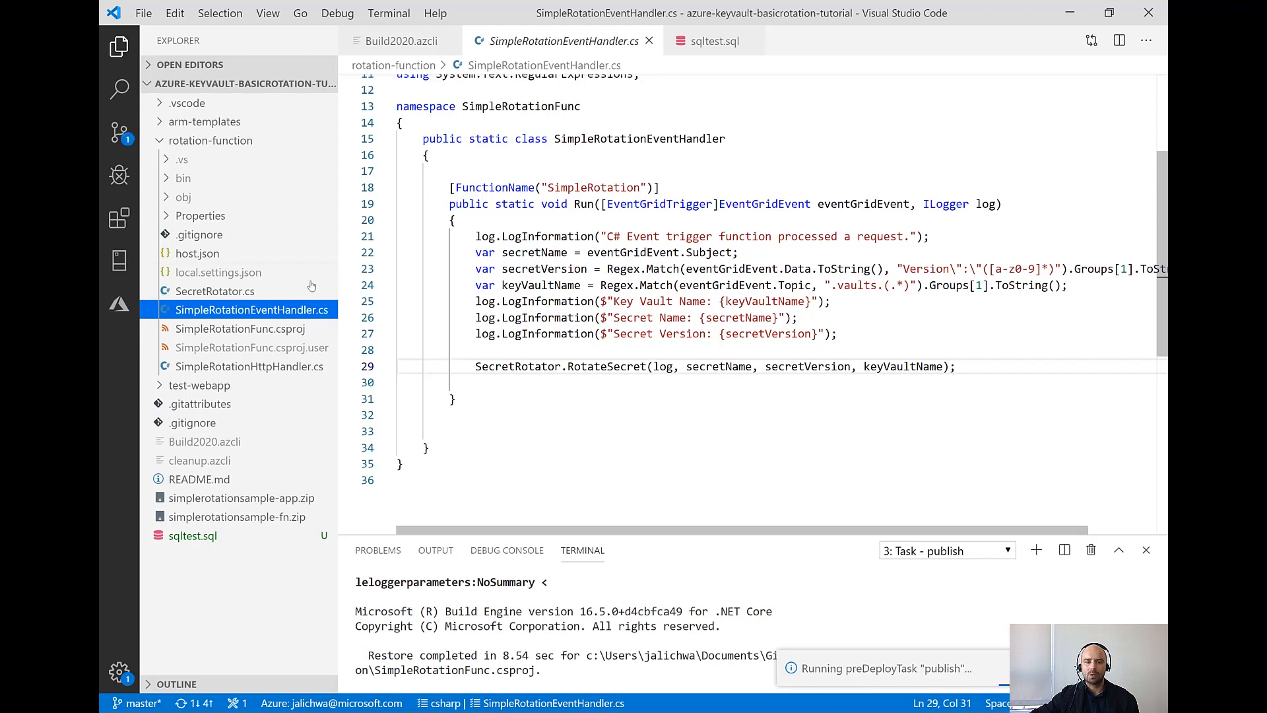
pyautogui.click(223, 298)
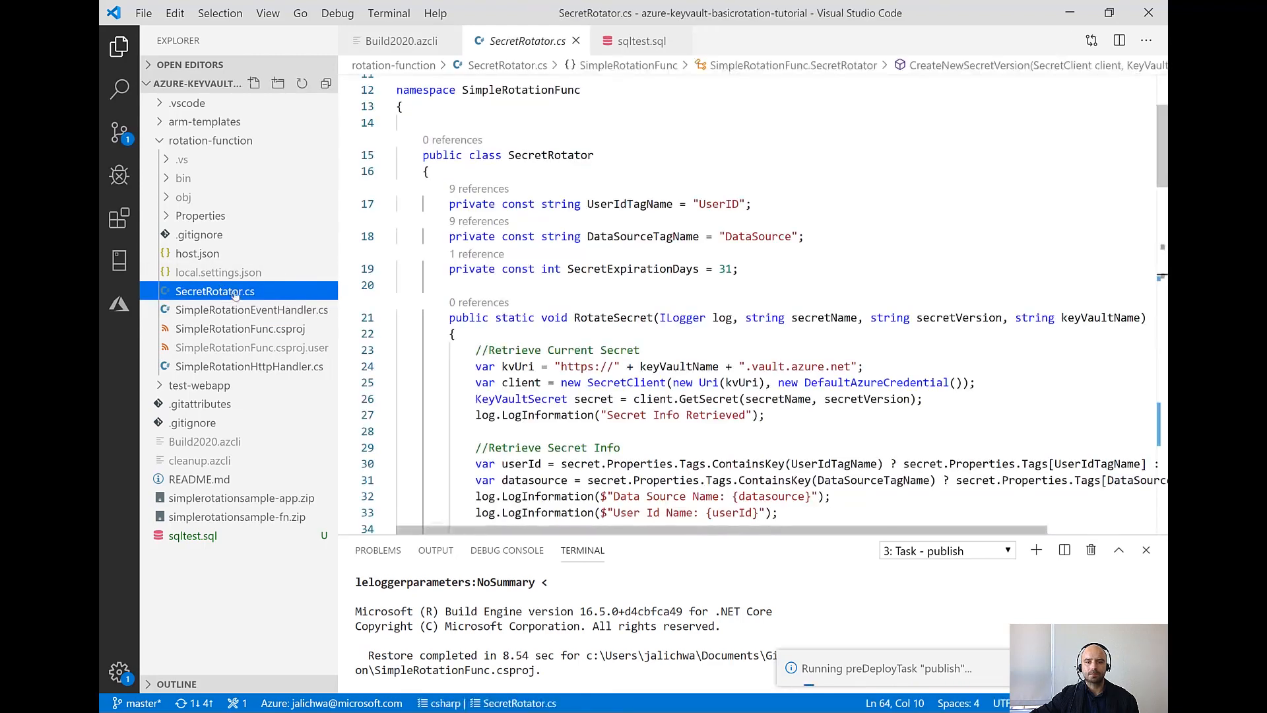
pyautogui.scroll(-3, 558, 265)
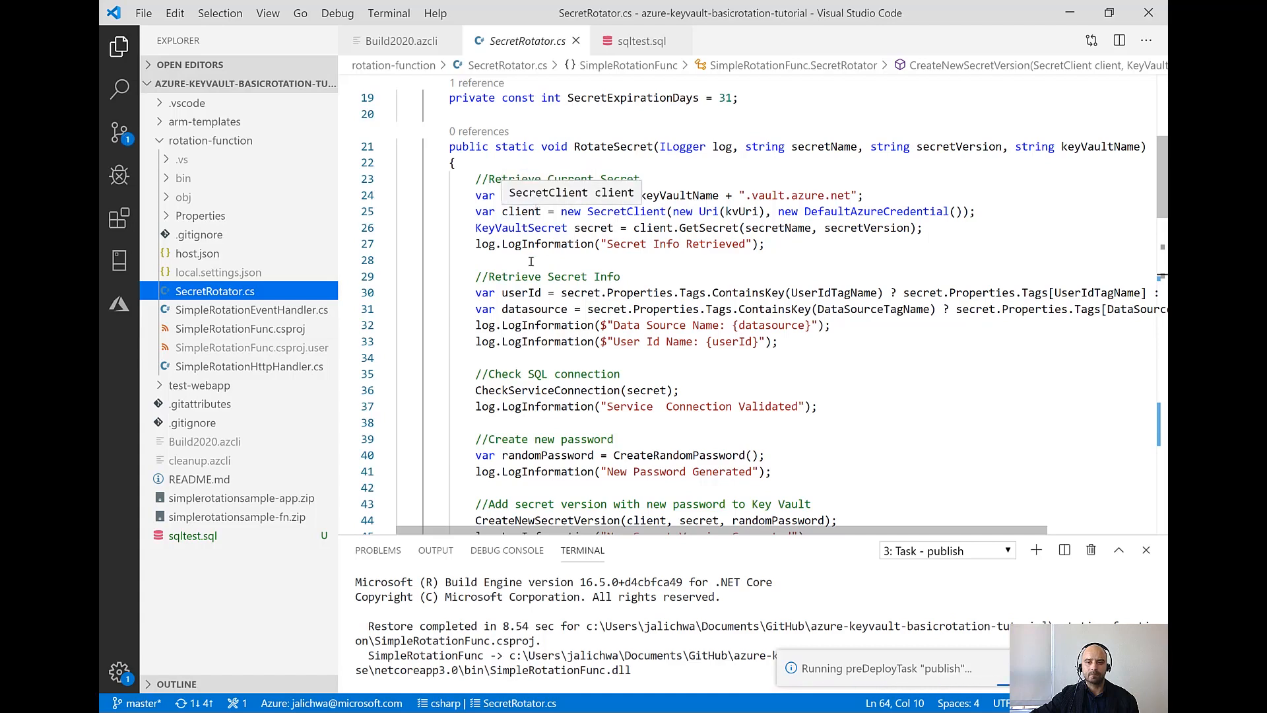
pyautogui.scroll(-2, 531, 267)
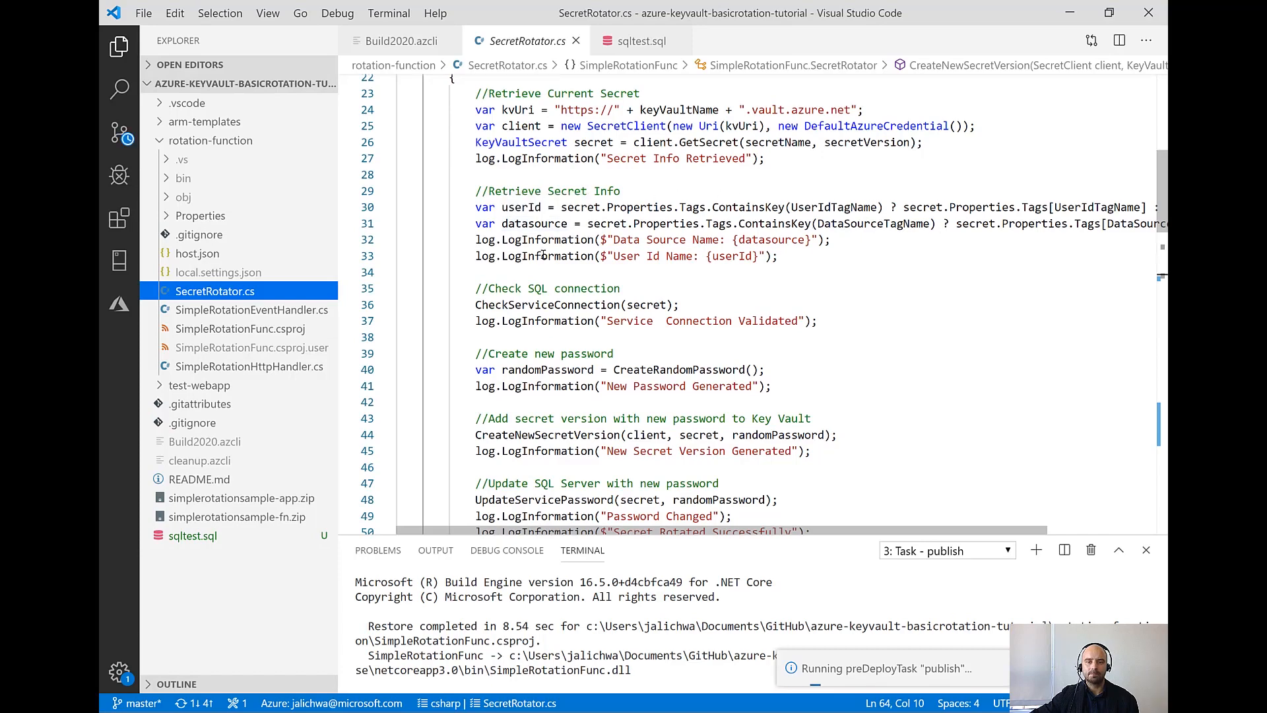
pyautogui.scroll(-2, 543, 254)
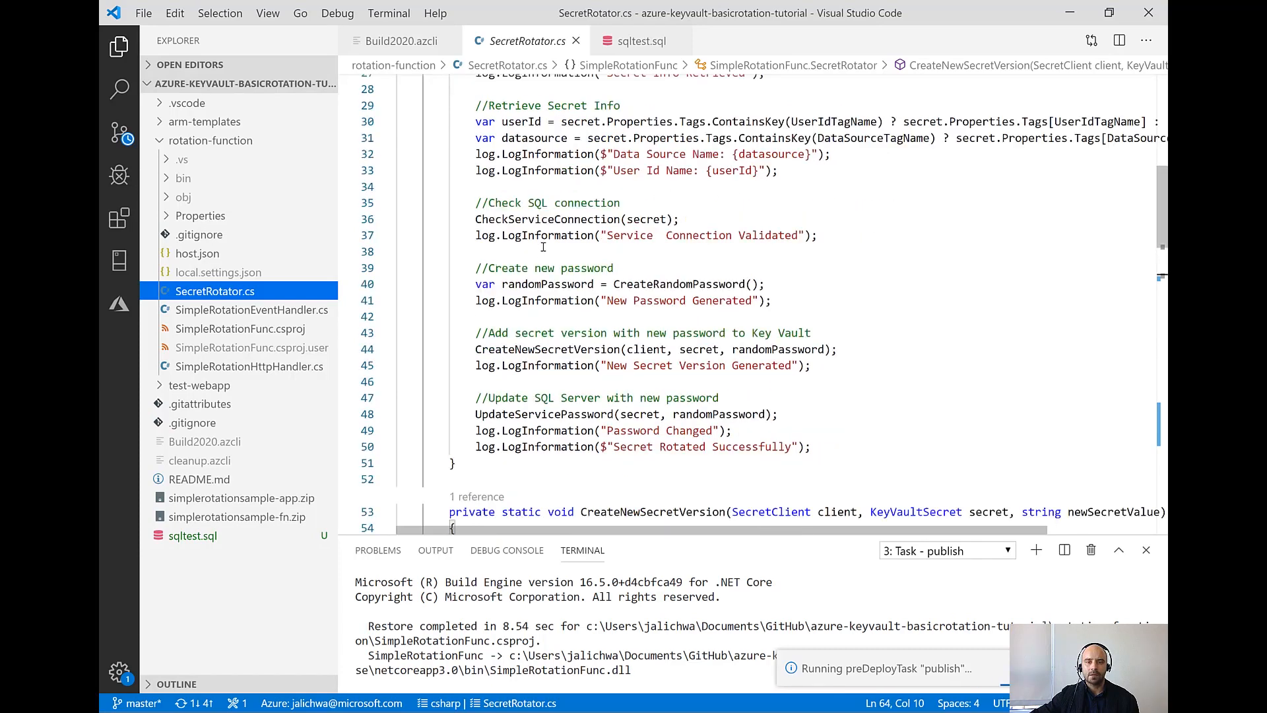
pyautogui.moveTo(545, 221)
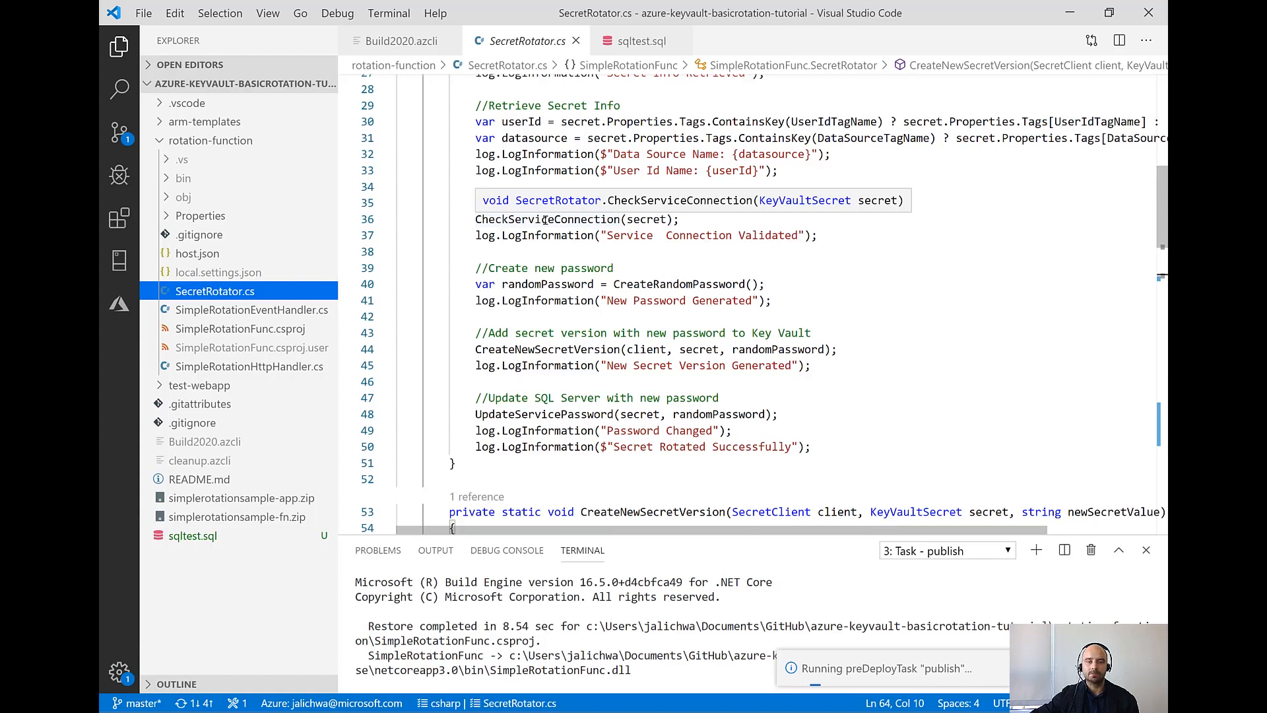
pyautogui.scroll(-2, 536, 245)
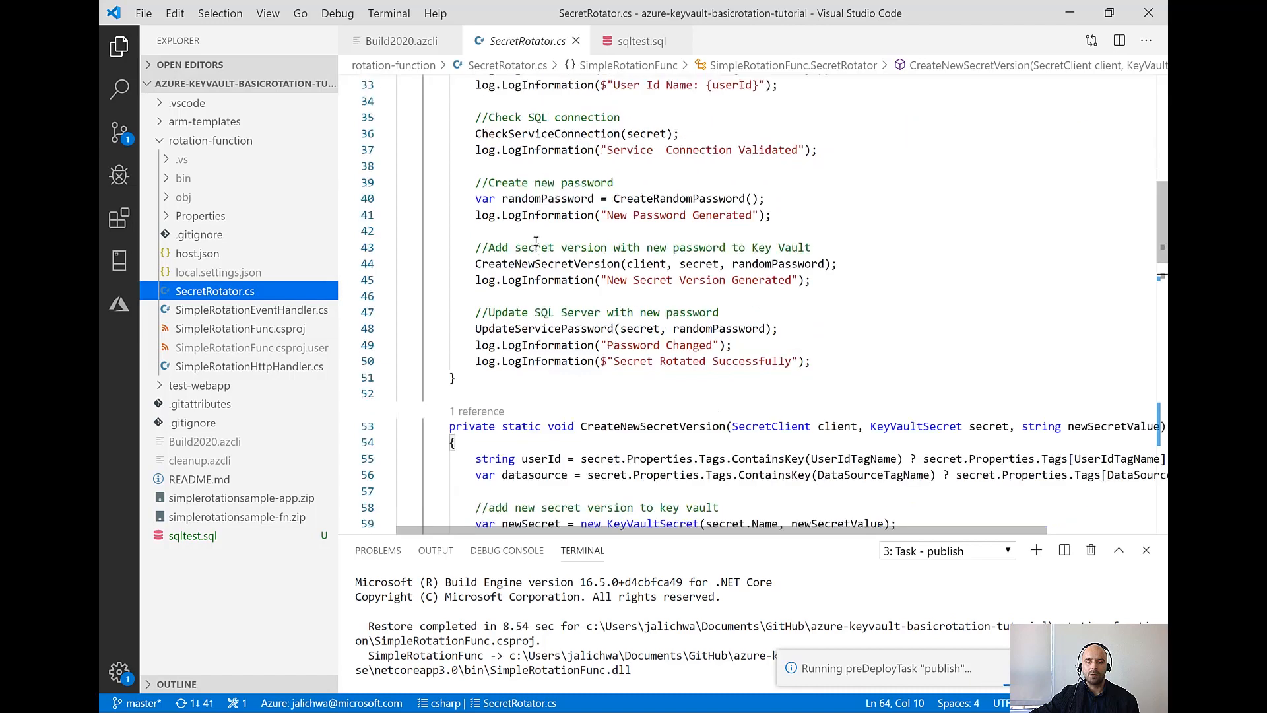
pyautogui.moveTo(528, 193)
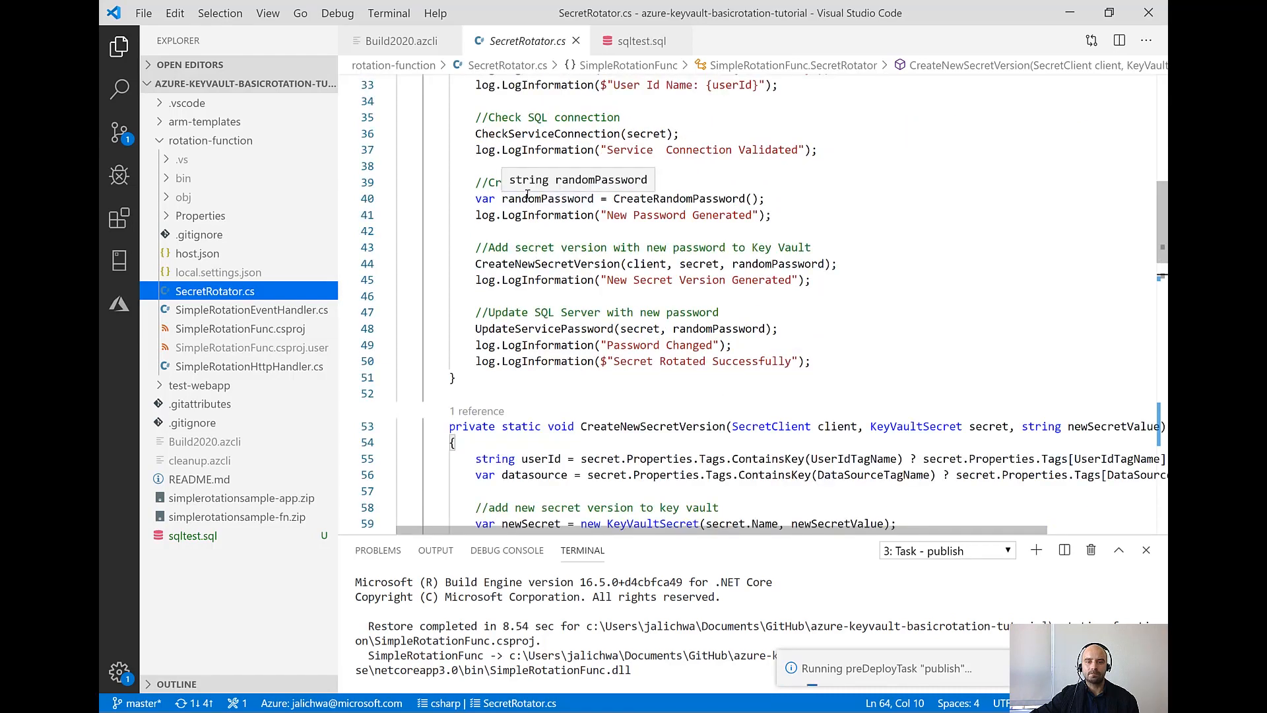
pyautogui.scroll(-2, 528, 193)
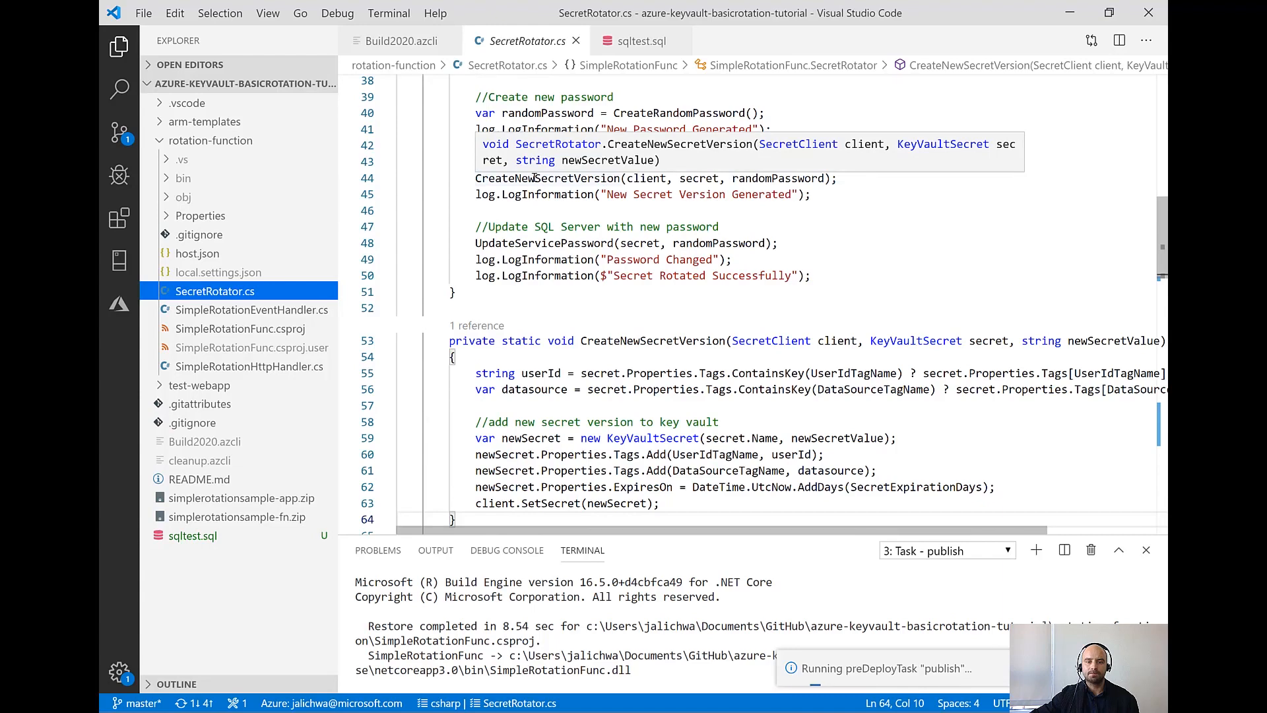
pyautogui.scroll(-4, 531, 317)
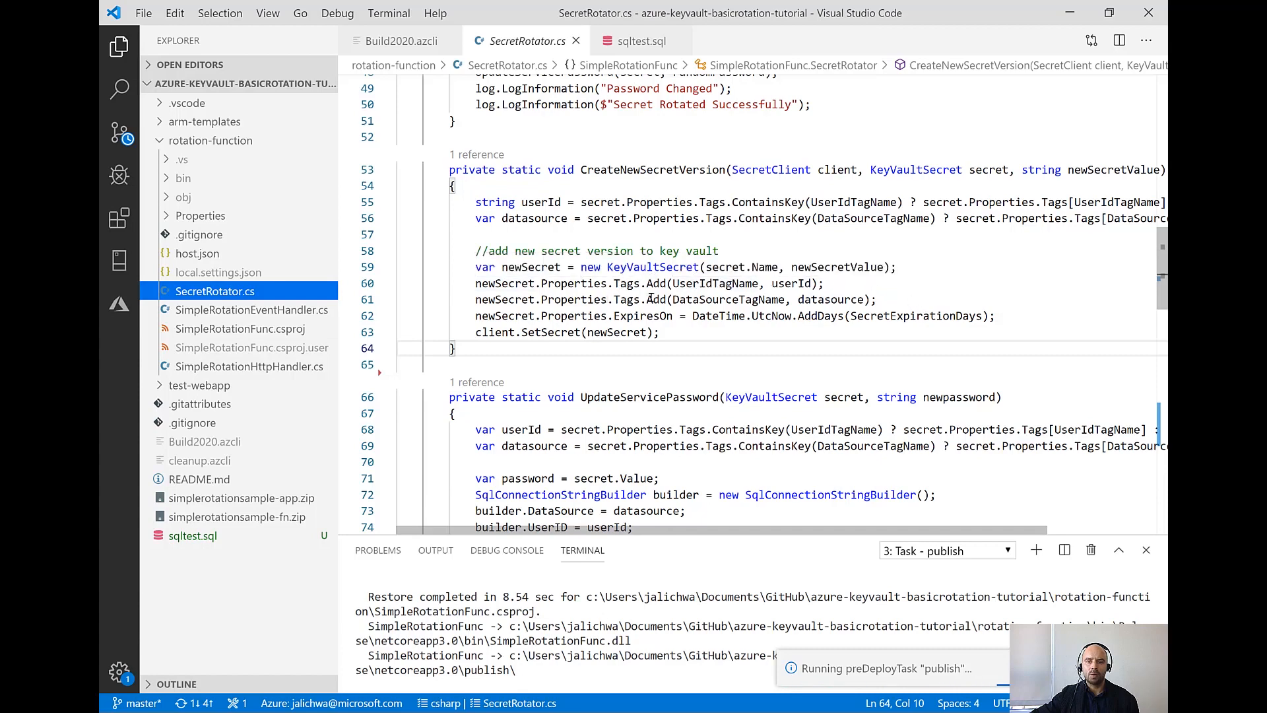
pyautogui.moveTo(904, 316)
pyautogui.scroll(5, 589, 310)
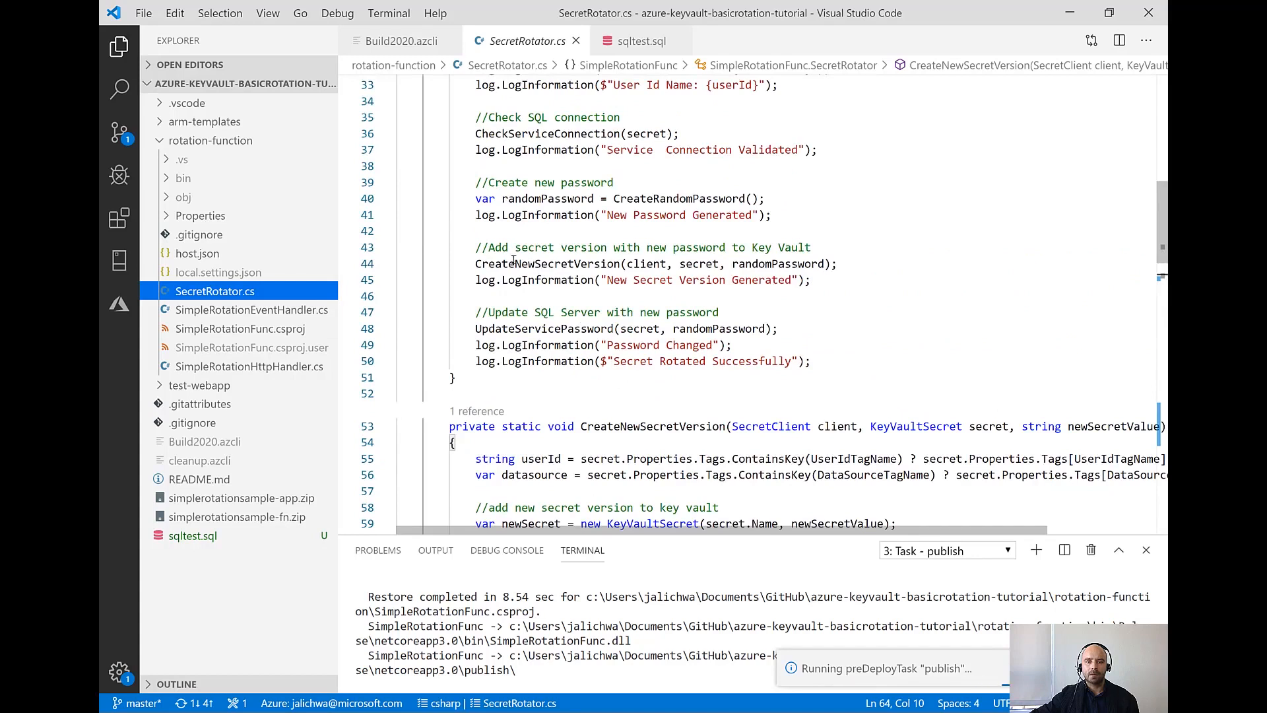
pyautogui.moveTo(473, 329); pyautogui.dragTo(780, 329)
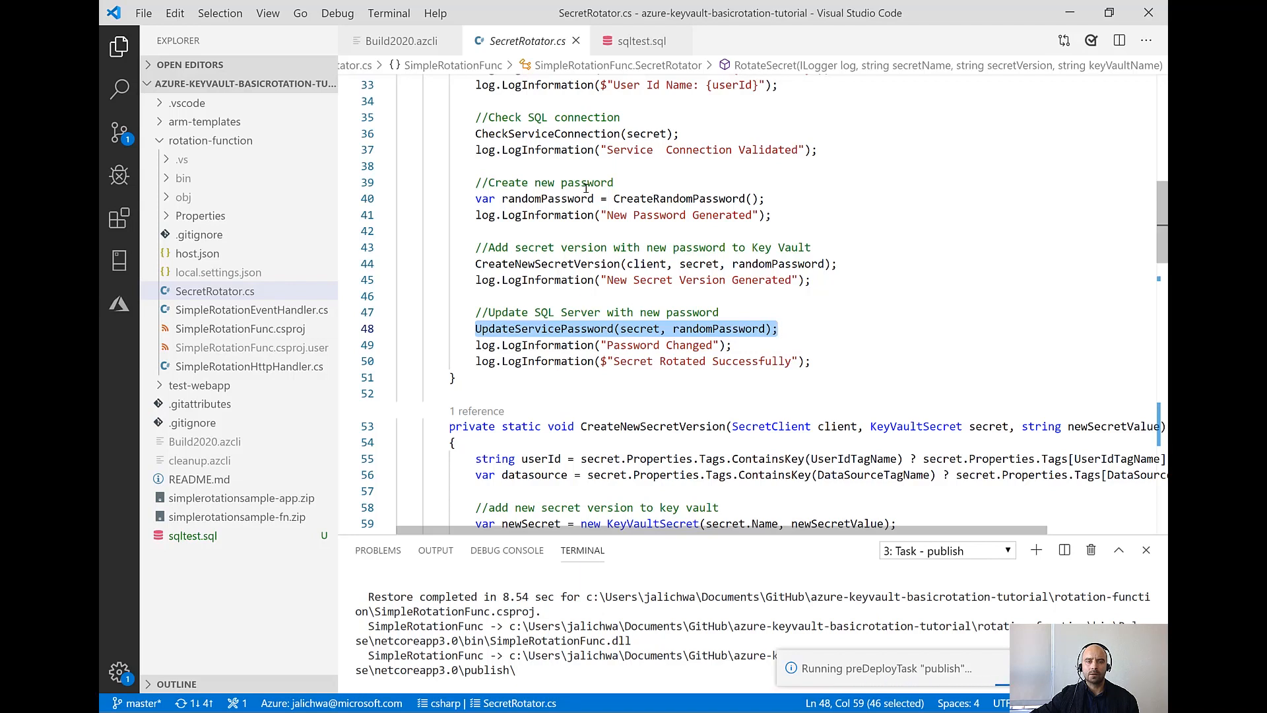
# Return to the Build2020.azcli script and close the finished publish task's terminal
pyautogui.click(401, 42)
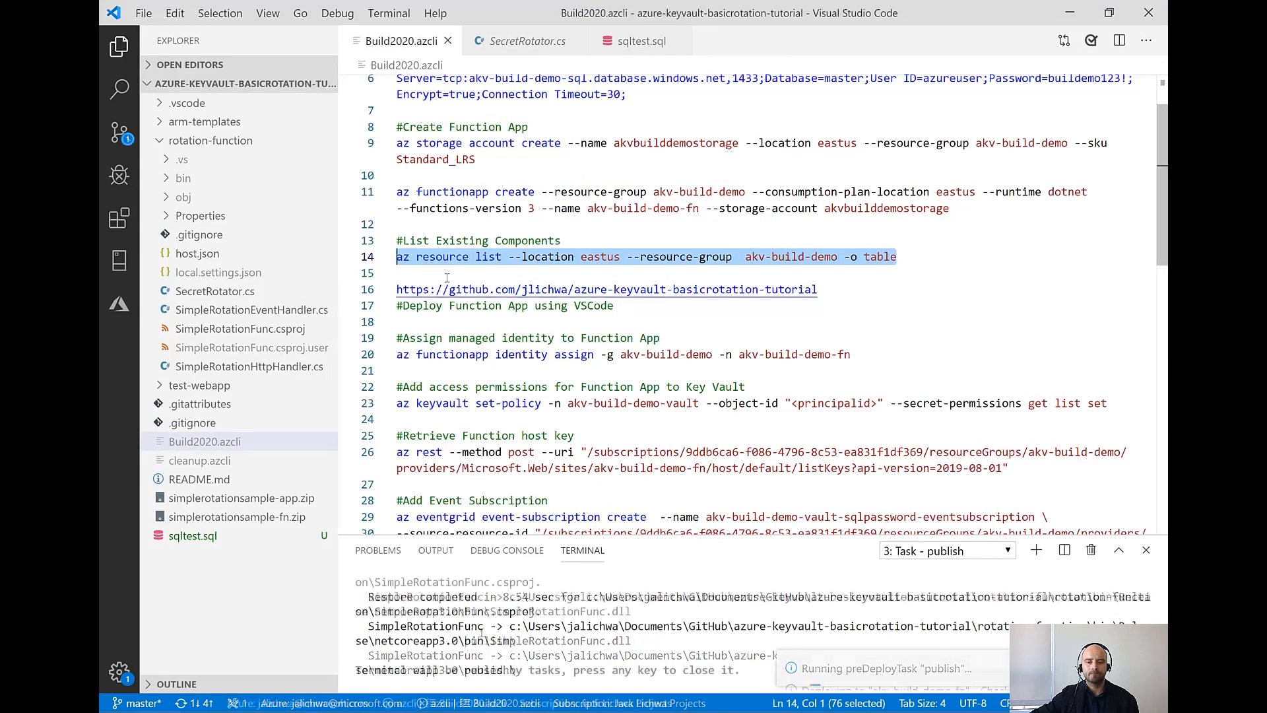
pyautogui.click(427, 674)
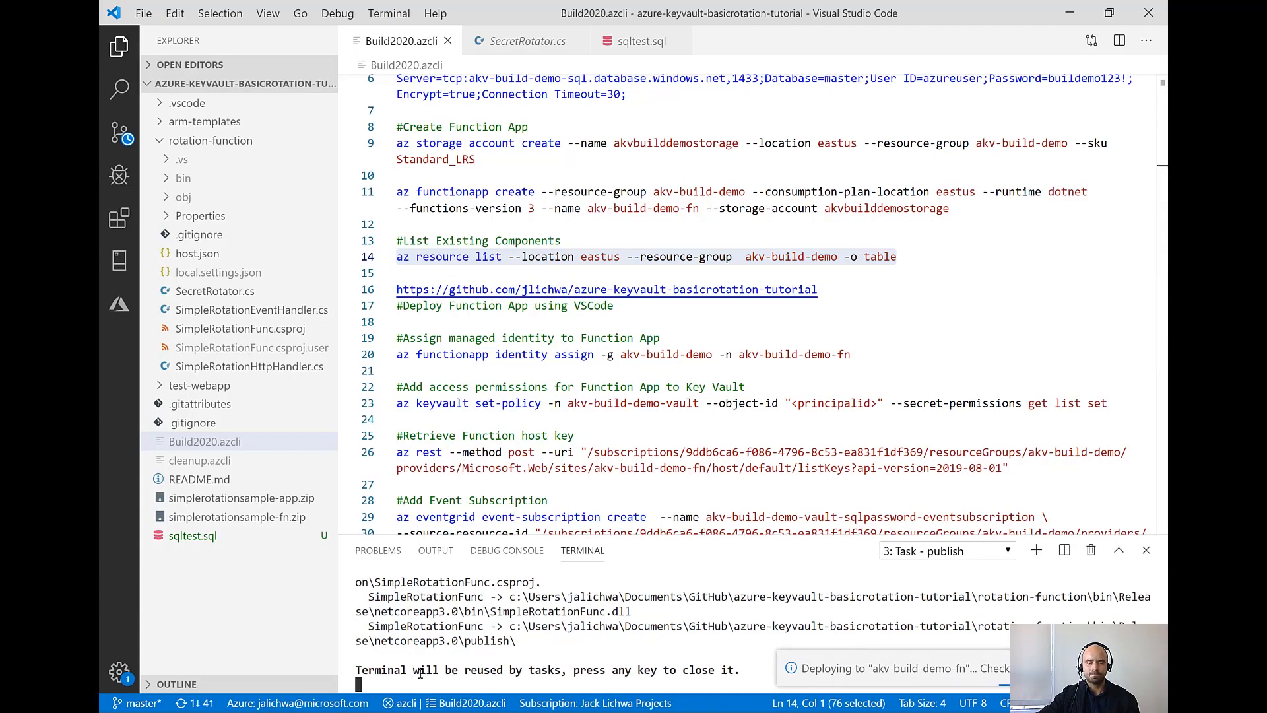
pyautogui.press('Return')
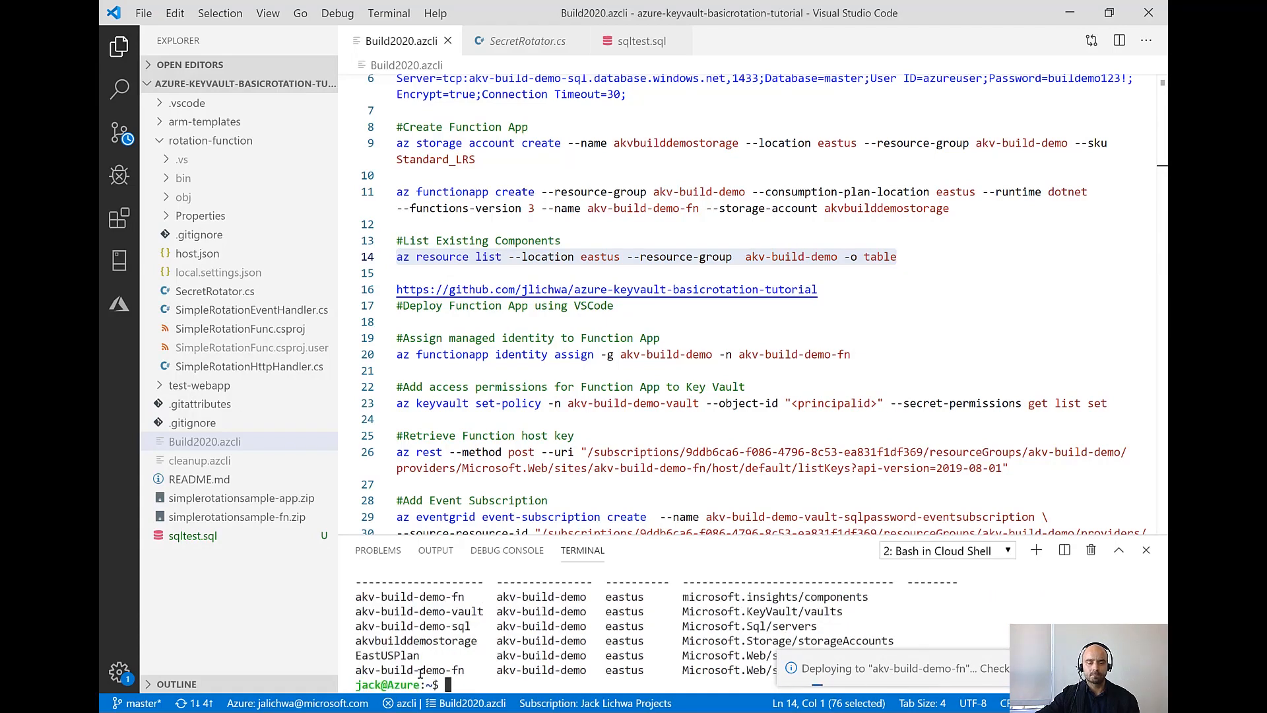
# Hide the file explorer and run the az functionapp identity assign command for akv-build-demo-fn in the terminal
pyautogui.click(433, 321)
pyautogui.scroll(-2, 432, 321)
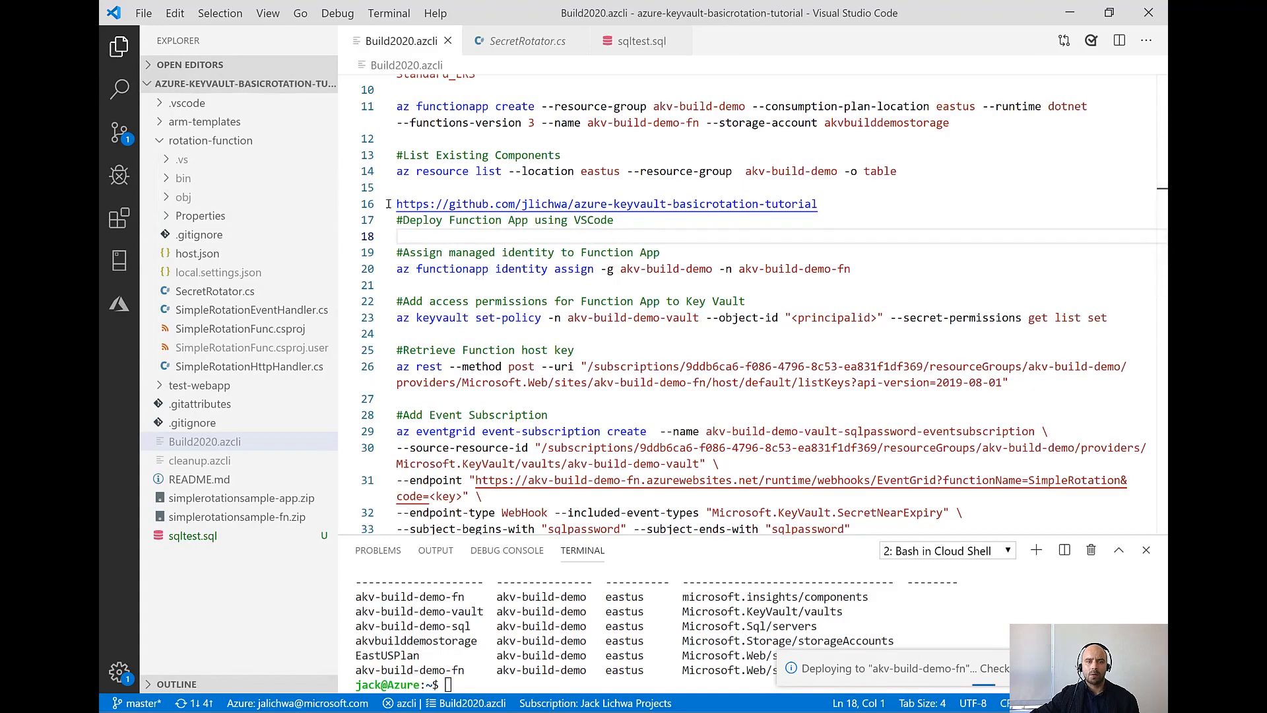
pyautogui.click(117, 49)
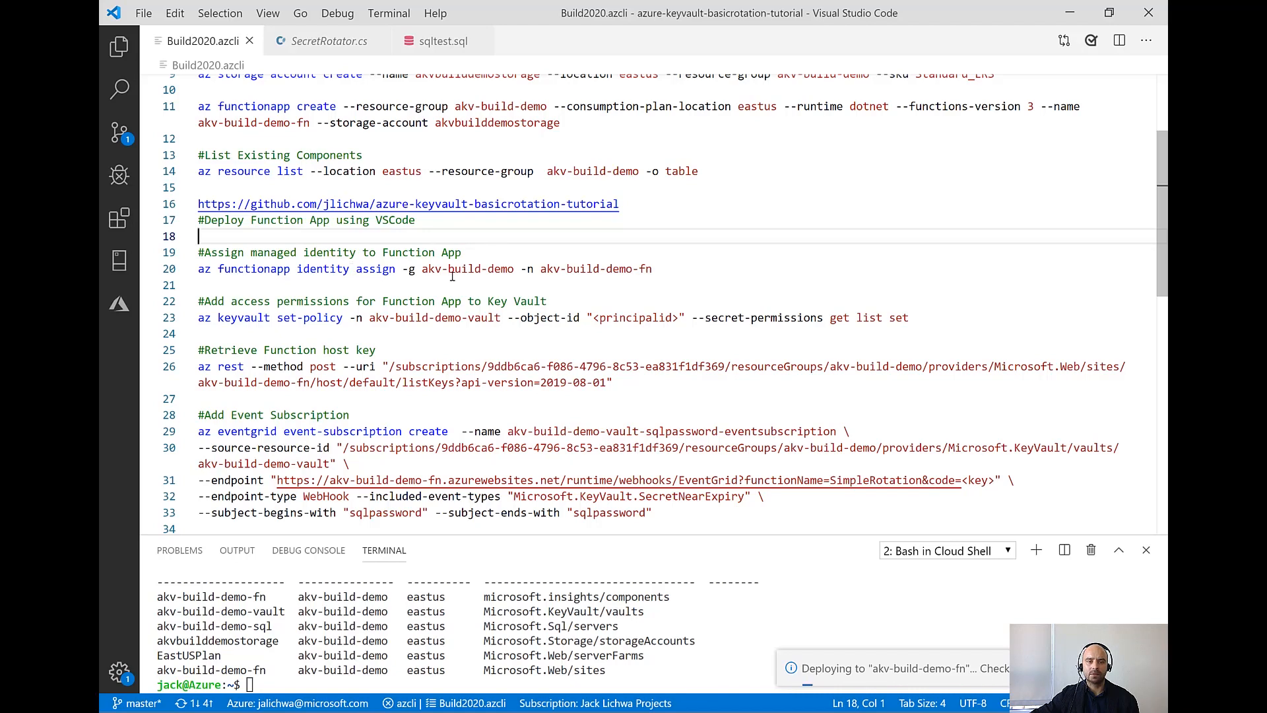
pyautogui.moveTo(653, 268); pyautogui.dragTo(191, 273)
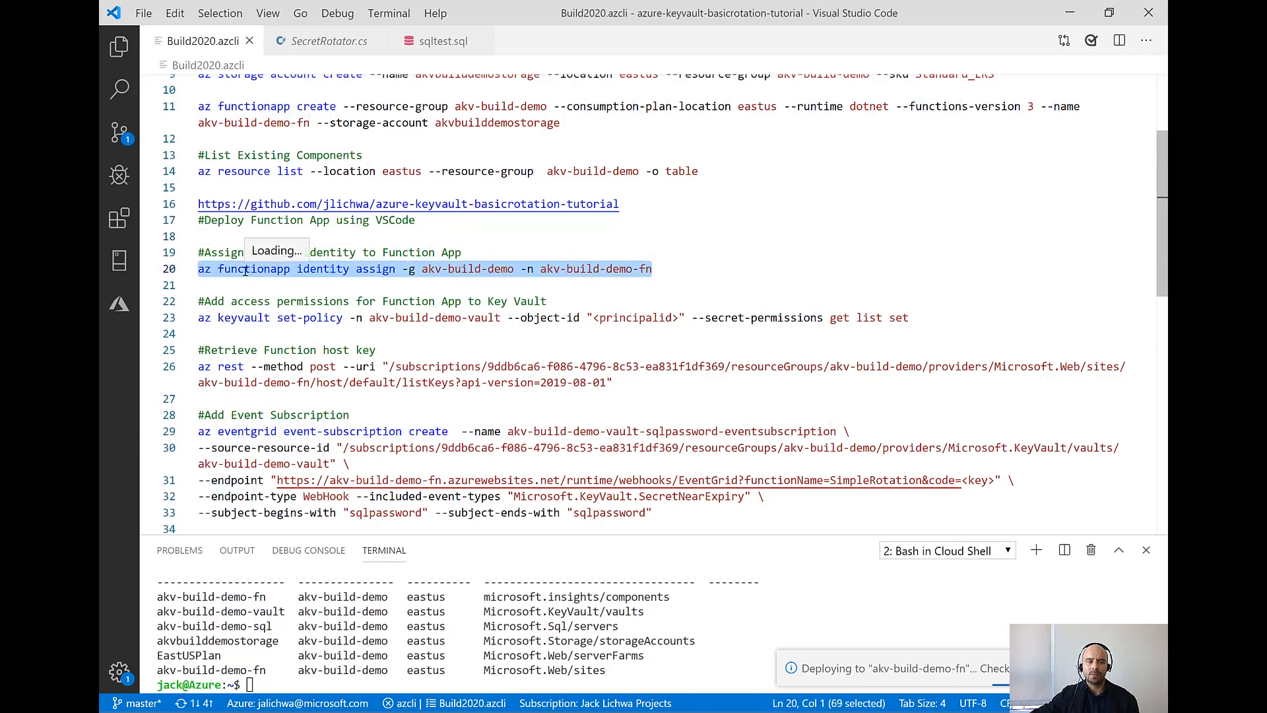
pyautogui.rightClick(244, 271)
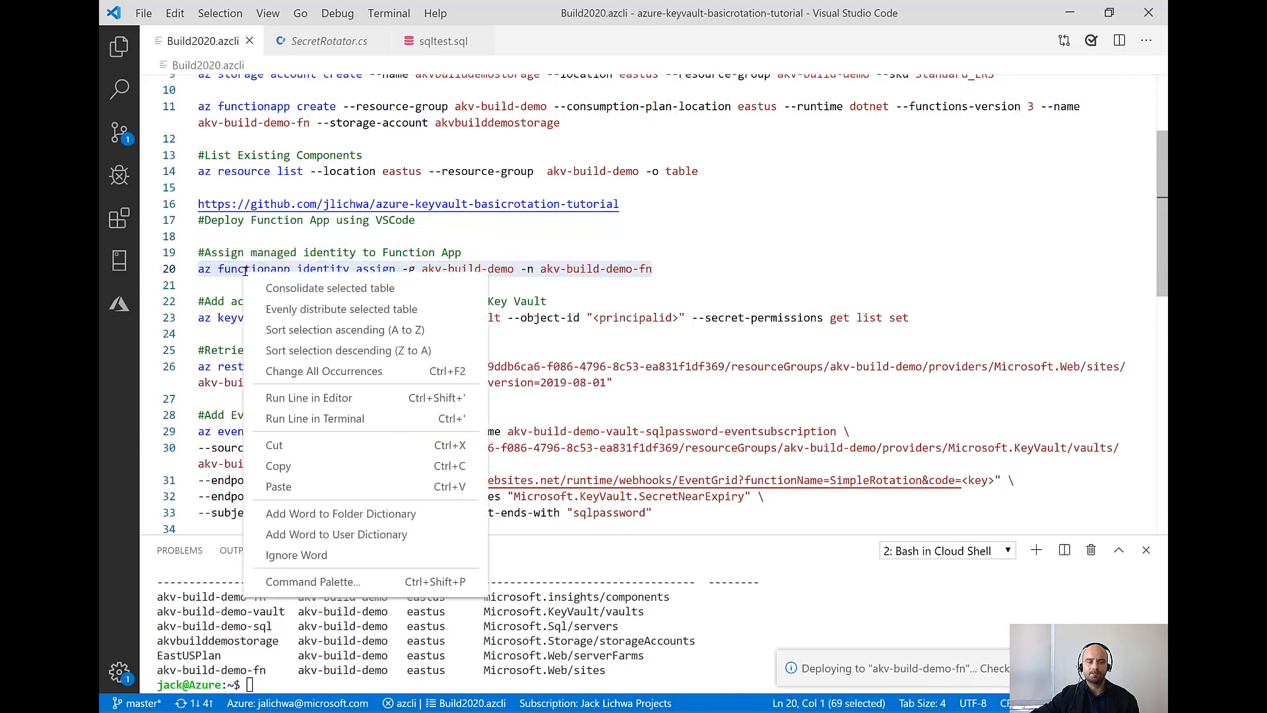
pyautogui.click(324, 418)
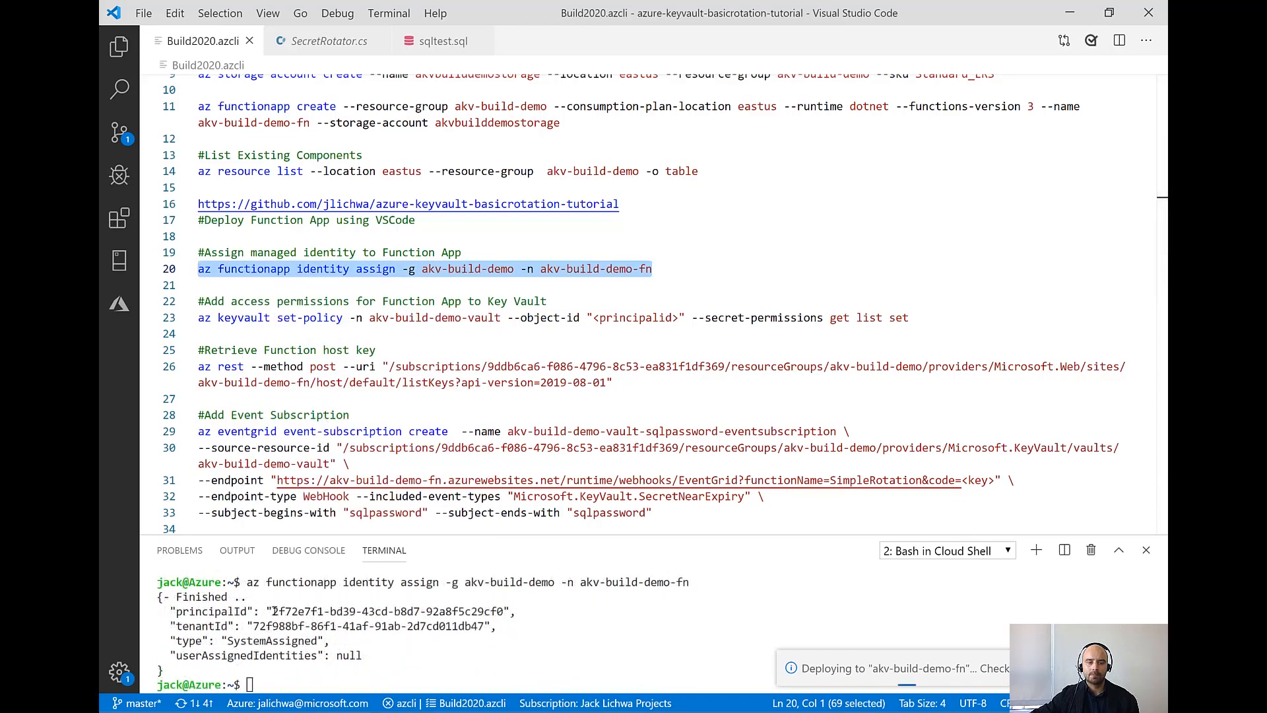
# Replace <principalid> in the az keyvault set-policy command with the principalId from the terminal output and dismiss the deployment notification
pyautogui.click(346, 611)
pyautogui.moveTo(271, 611); pyautogui.dragTo(502, 604)
pyautogui.click(500, 611)
pyautogui.doubleClick(499, 611)
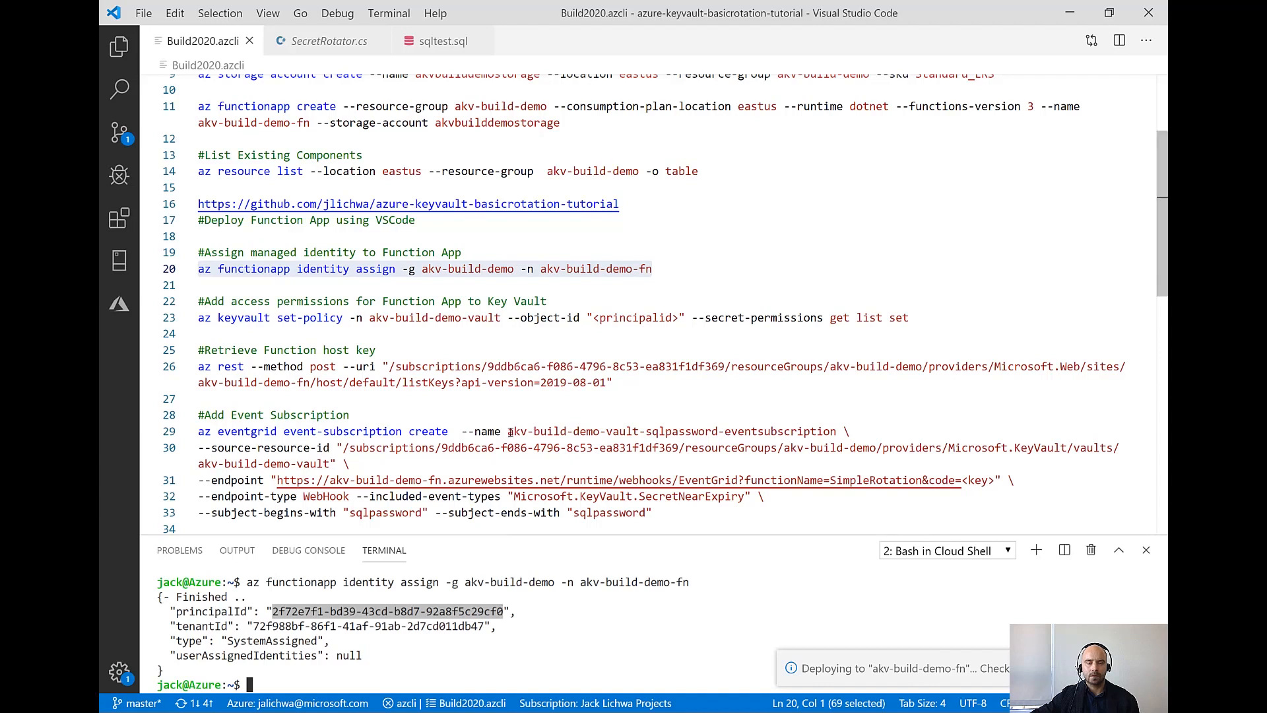
pyautogui.click(674, 319)
pyautogui.keyDown('shift'); pyautogui.click(594, 319); pyautogui.keyUp('shift')
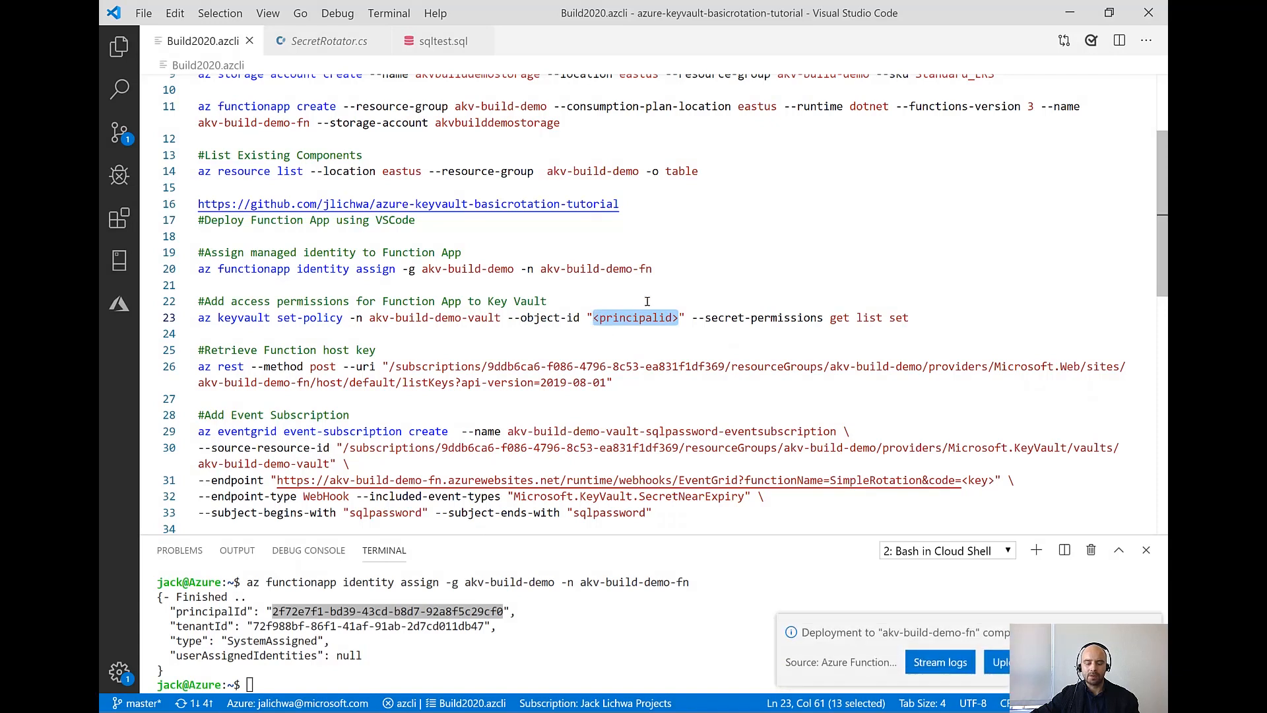
pyautogui.hotkey('ctrl', 'v')
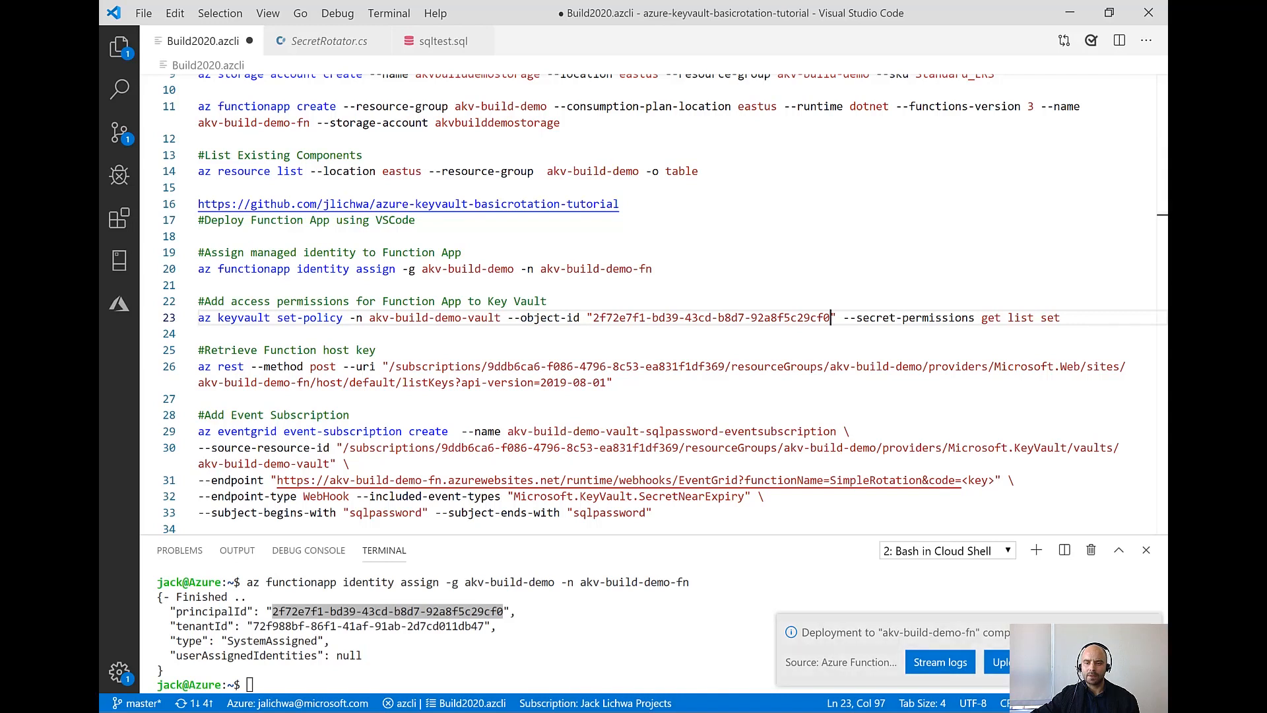
pyautogui.click(1148, 632)
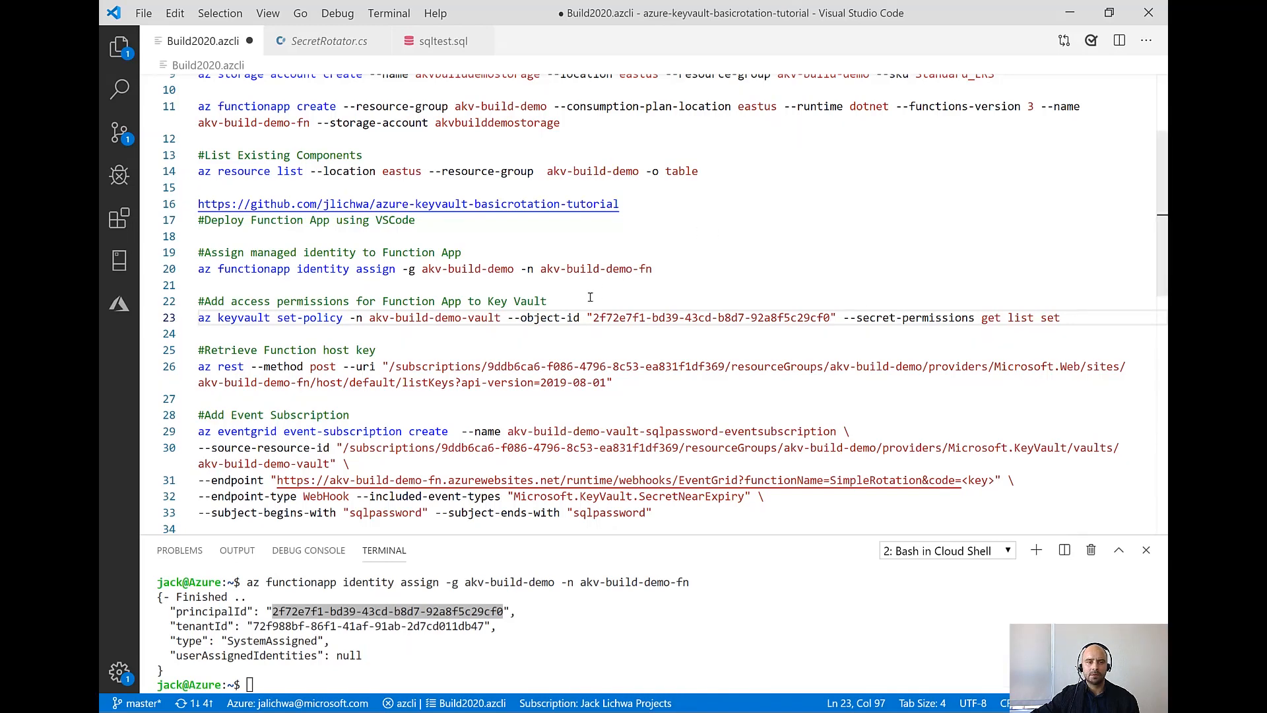
# Run the az keyvault set-policy command in the terminal to grant get, list and set secret permissions on akv-build-demo-vault
pyautogui.click(561, 317)
pyautogui.moveTo(1064, 318); pyautogui.dragTo(196, 317)
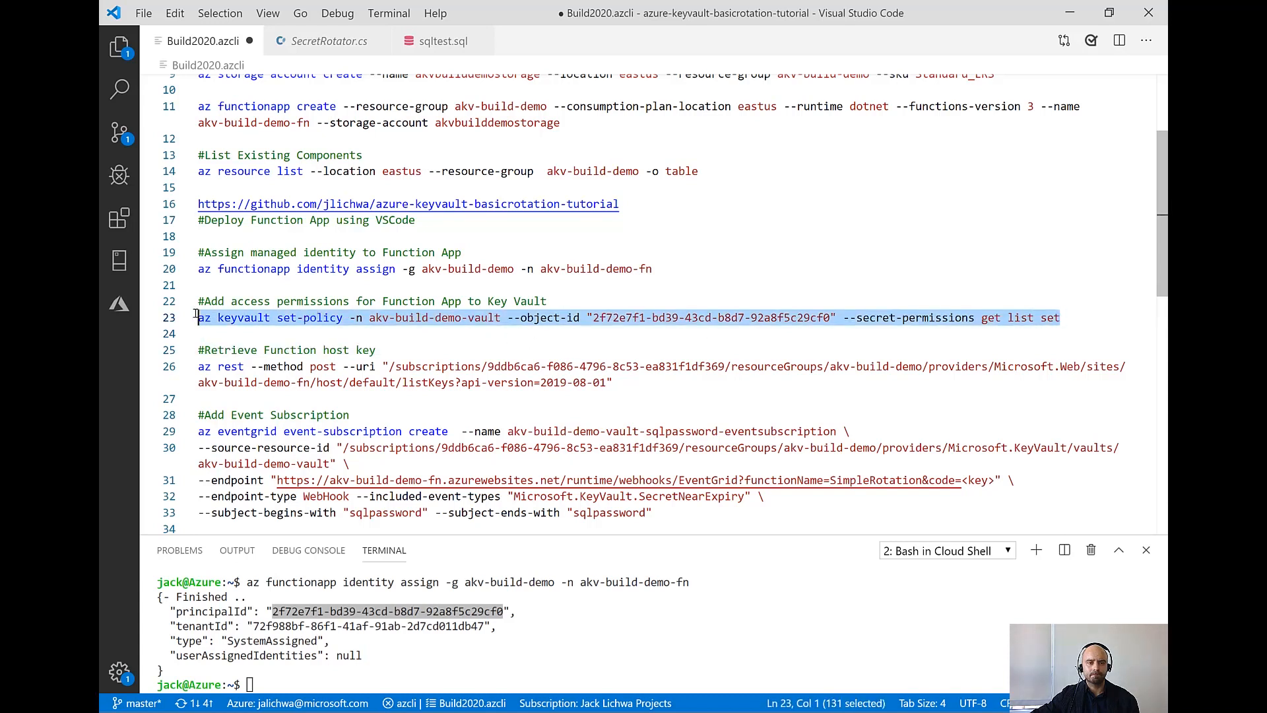
pyautogui.rightClick(235, 318)
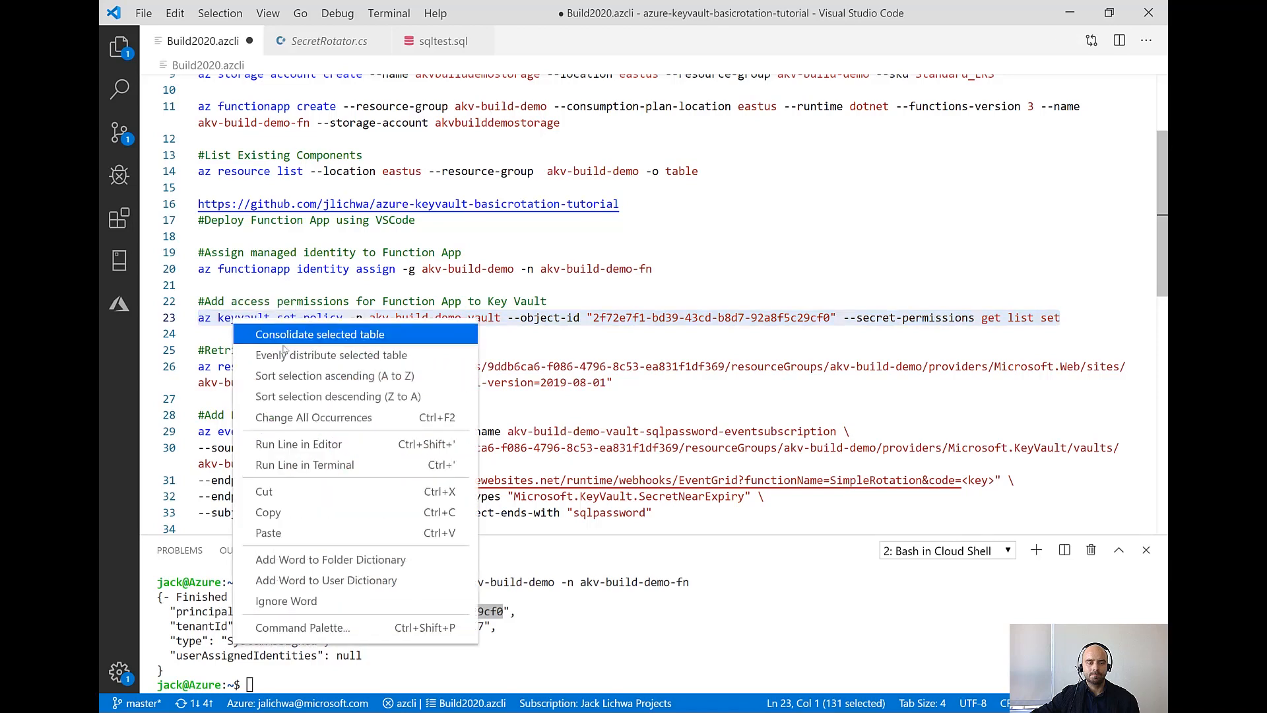
pyautogui.click(293, 466)
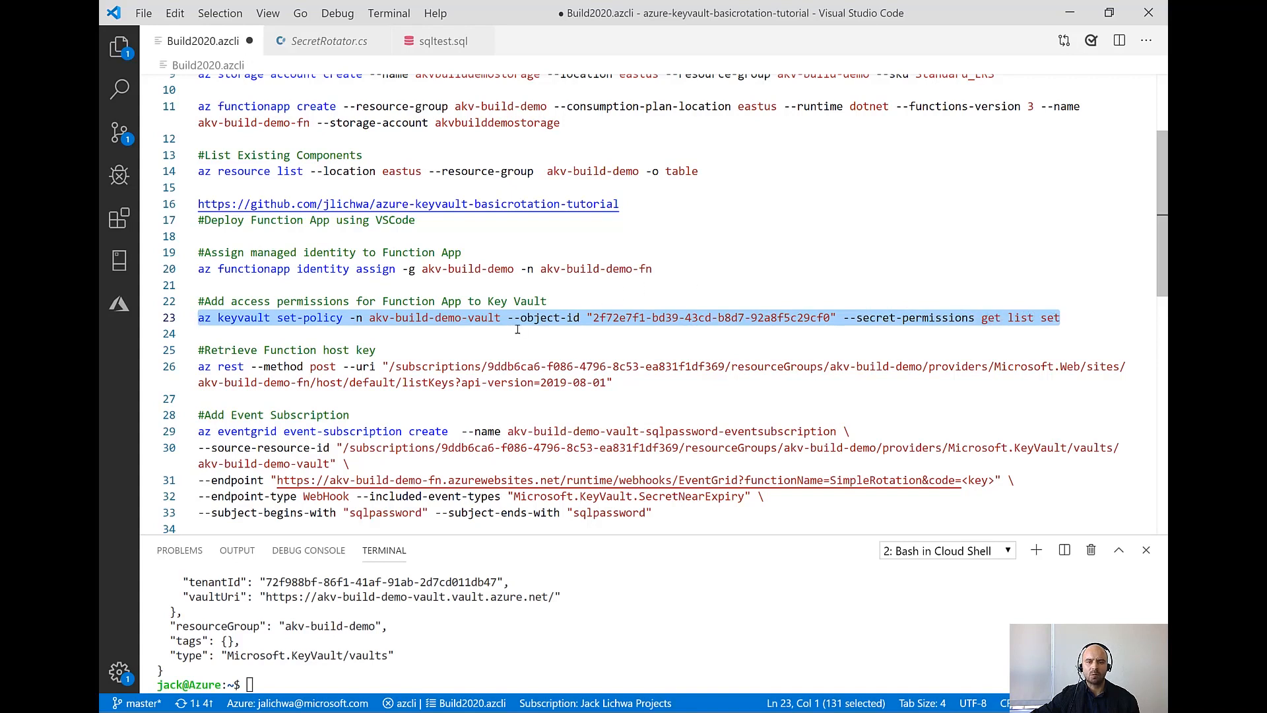
pyautogui.click(283, 334)
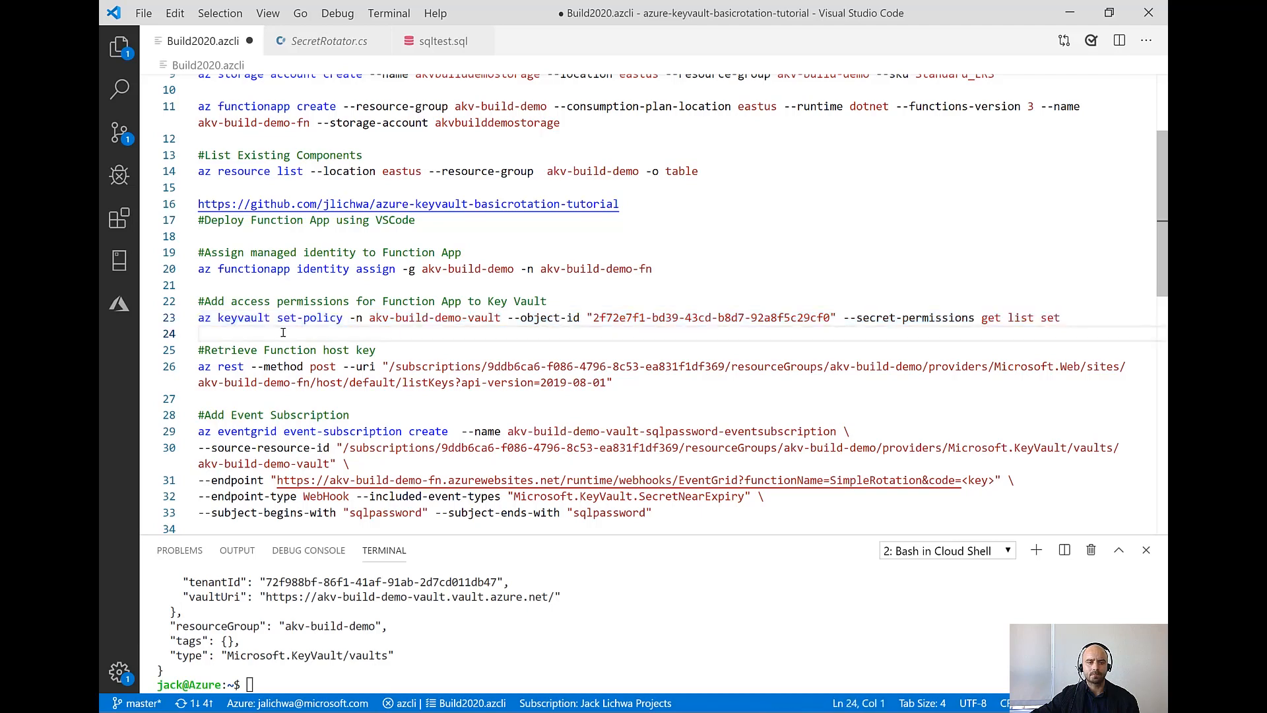
# Run the az rest listKeys command in the terminal to retrieve the host keys of akv-build-demo-fn
pyautogui.scroll(-2, 282, 331)
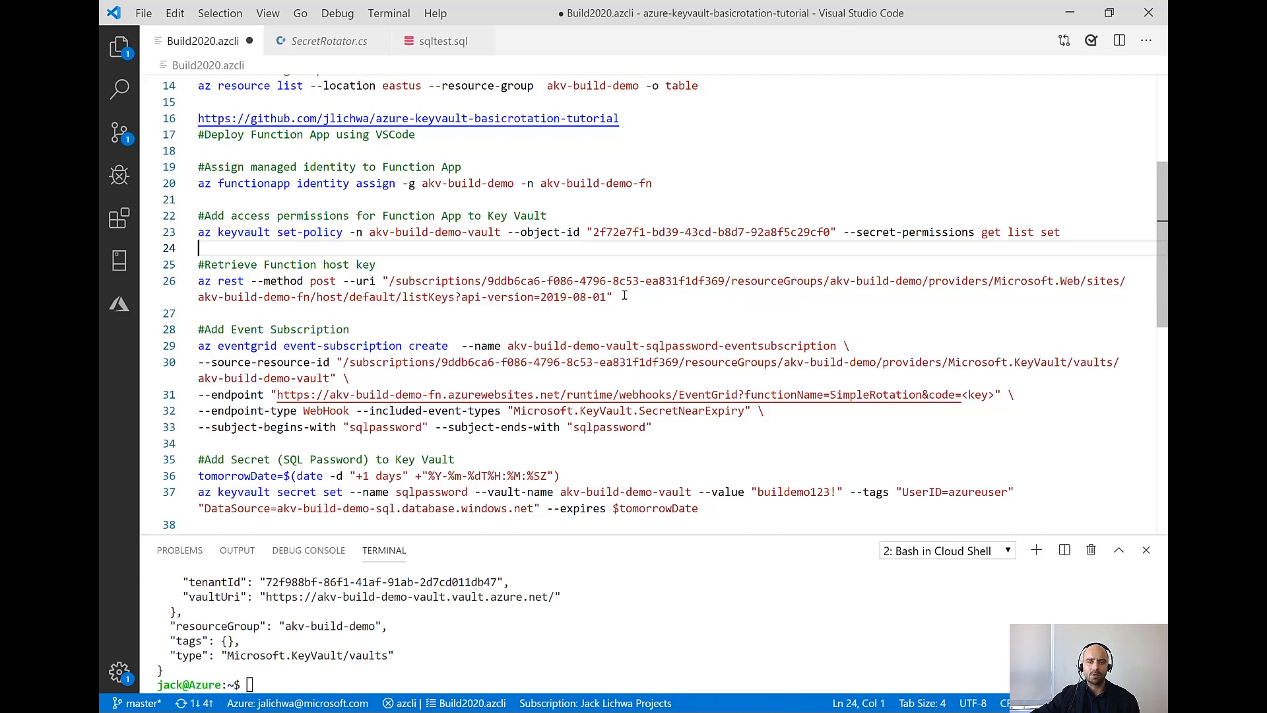
pyautogui.moveTo(617, 297); pyautogui.dragTo(383, 282)
pyautogui.moveTo(259, 283); pyautogui.dragTo(194, 282)
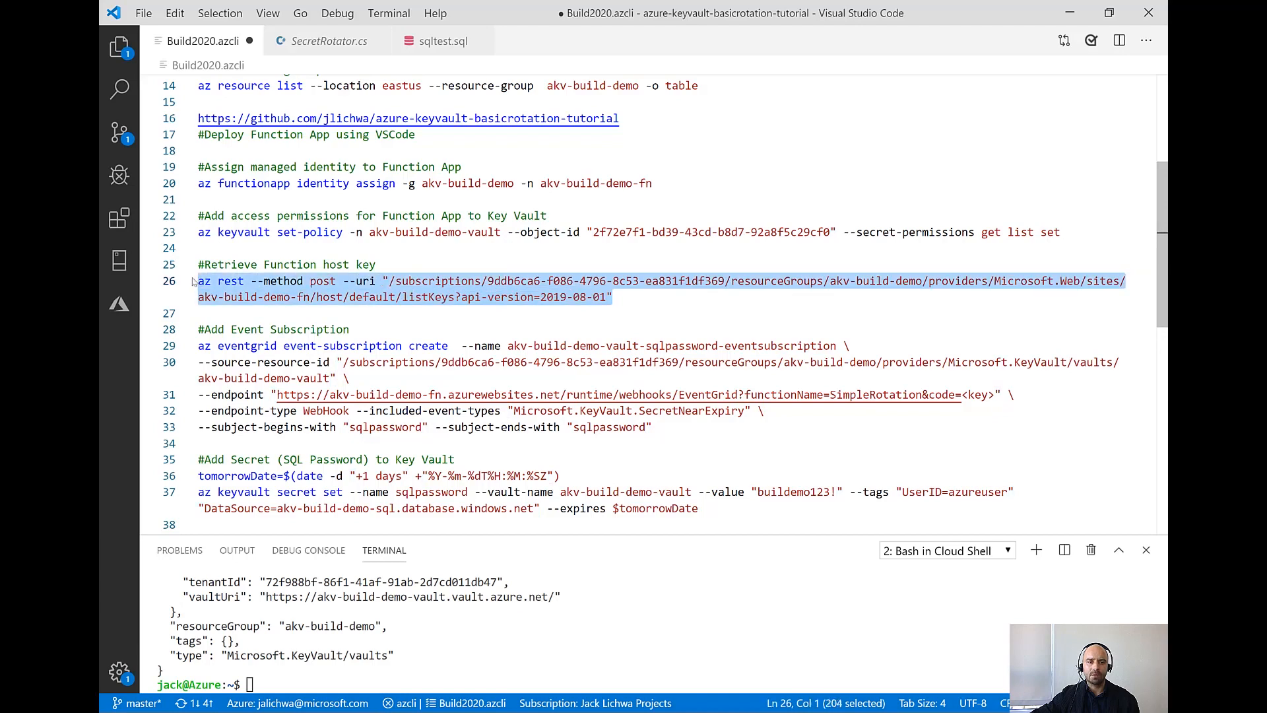
pyautogui.rightClick(279, 288)
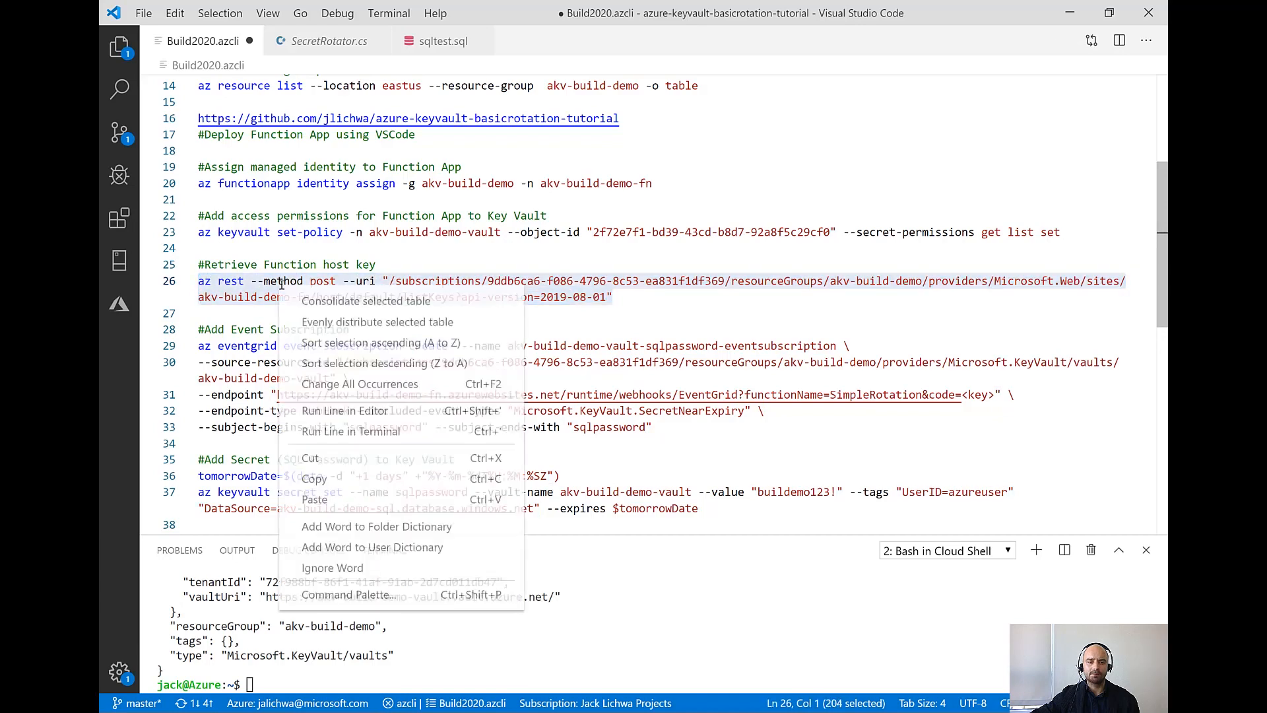
pyautogui.click(353, 432)
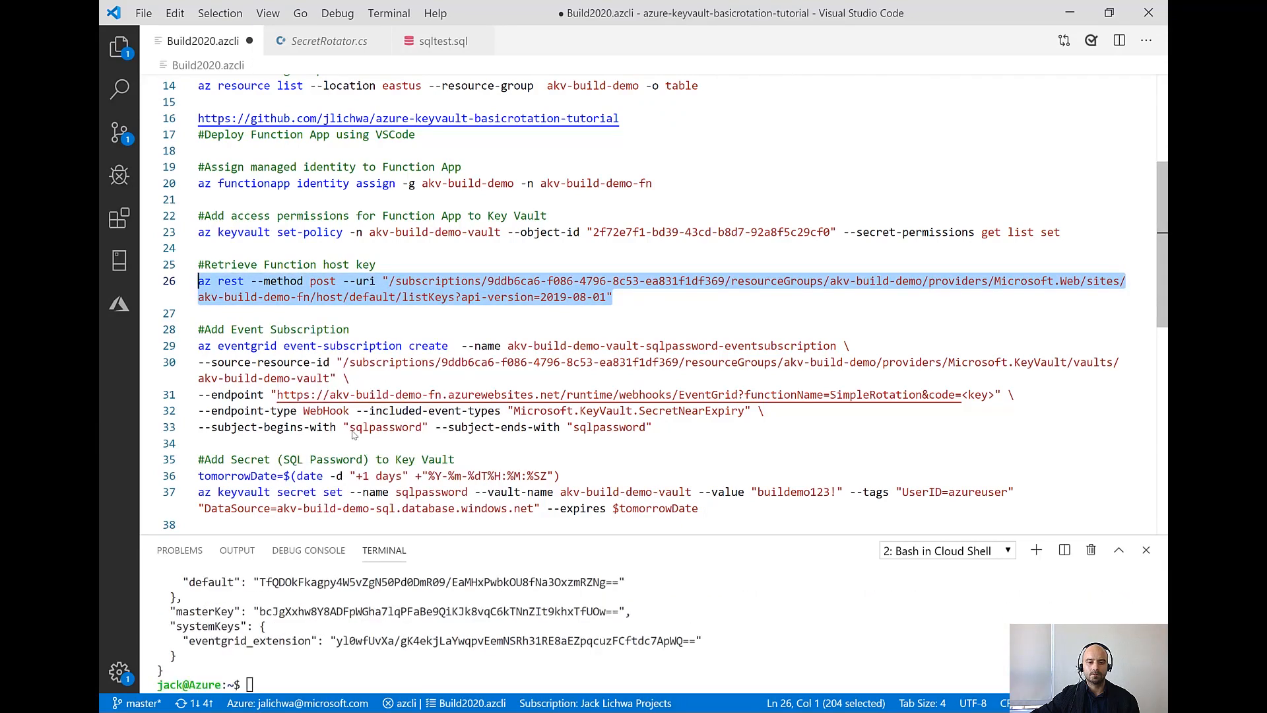
# Replace the <key> placeholder in the event subscription's endpoint URL with the eventgrid_extension system key from the terminal output
pyautogui.doubleClick(407, 641)
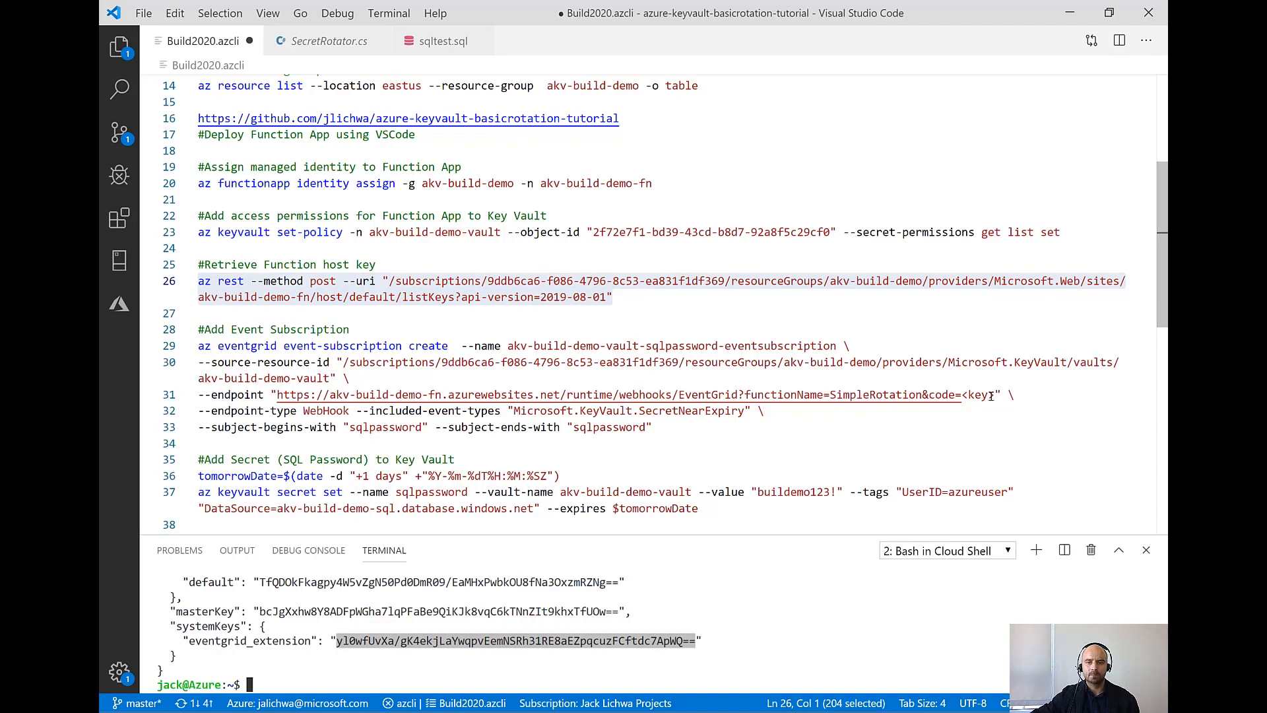
pyautogui.moveTo(995, 395); pyautogui.dragTo(962, 394)
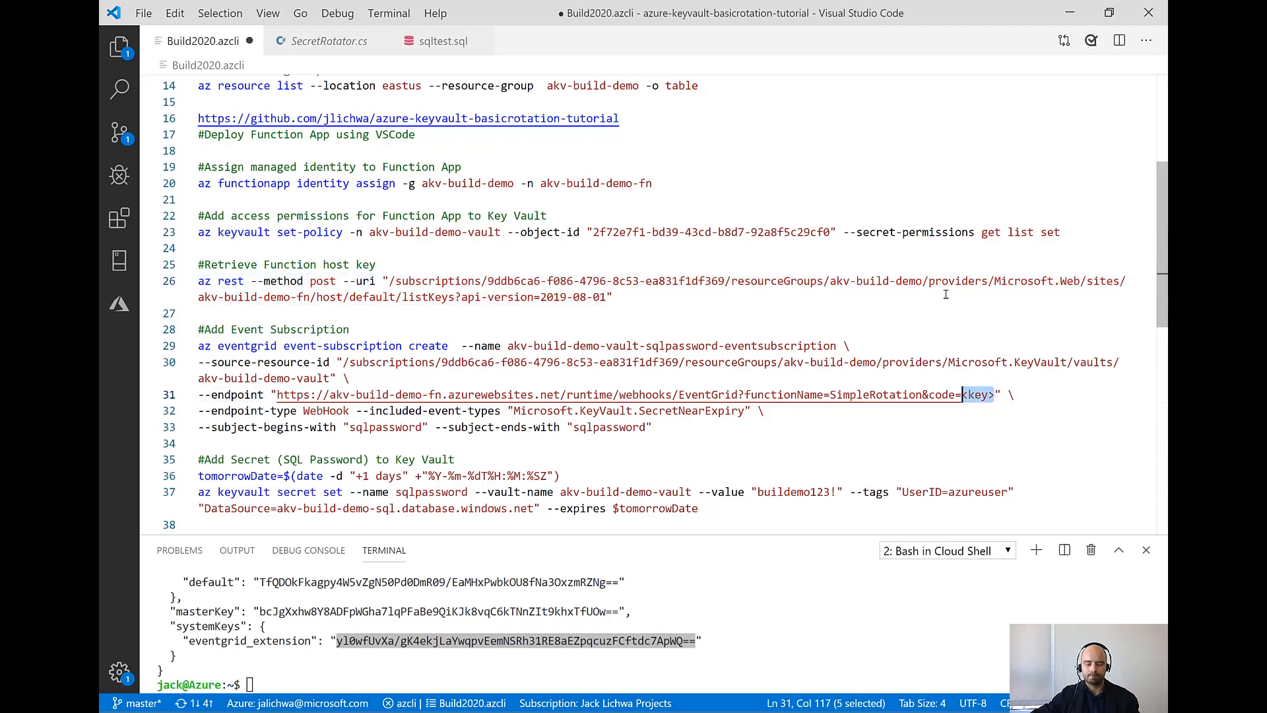
pyautogui.hotkey('ctrl', 'v')
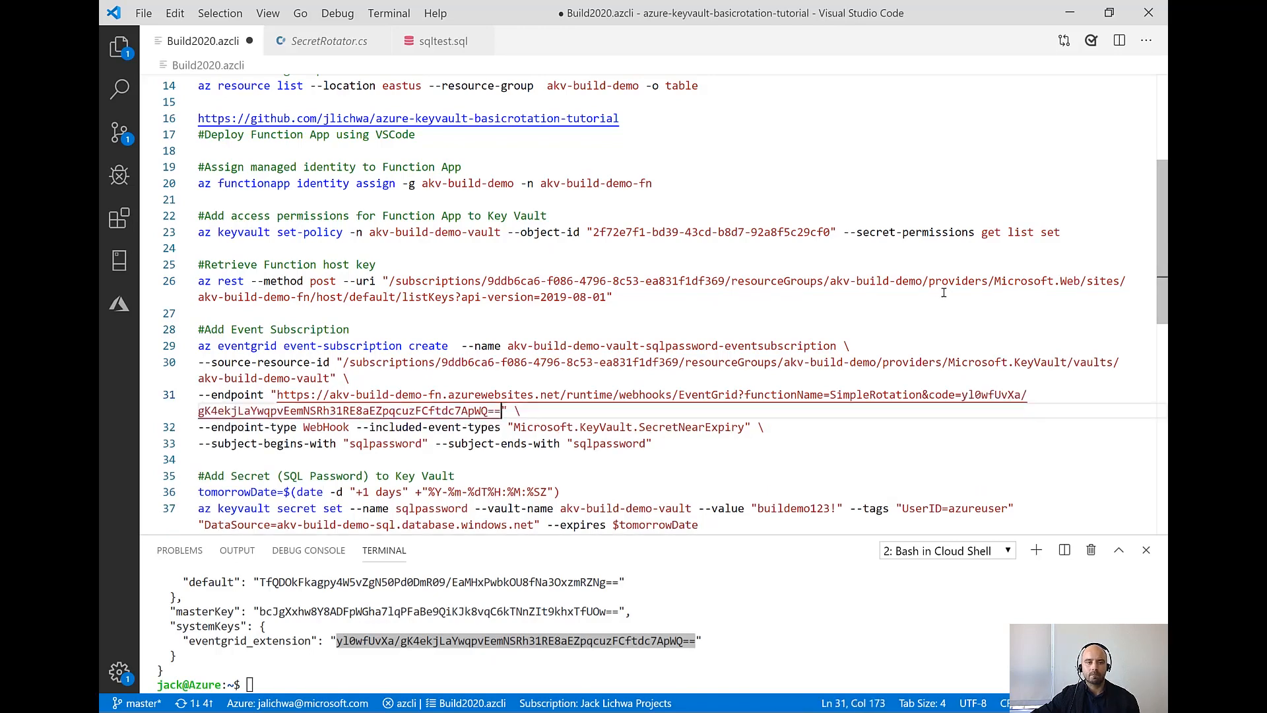
# Run the az eventgrid event-subscription create command in the terminal to create akv-build-demo-vault-sqlpassword-eventsubscription for the SecretNearExpiry event
pyautogui.moveTo(668, 444); pyautogui.dragTo(190, 348)
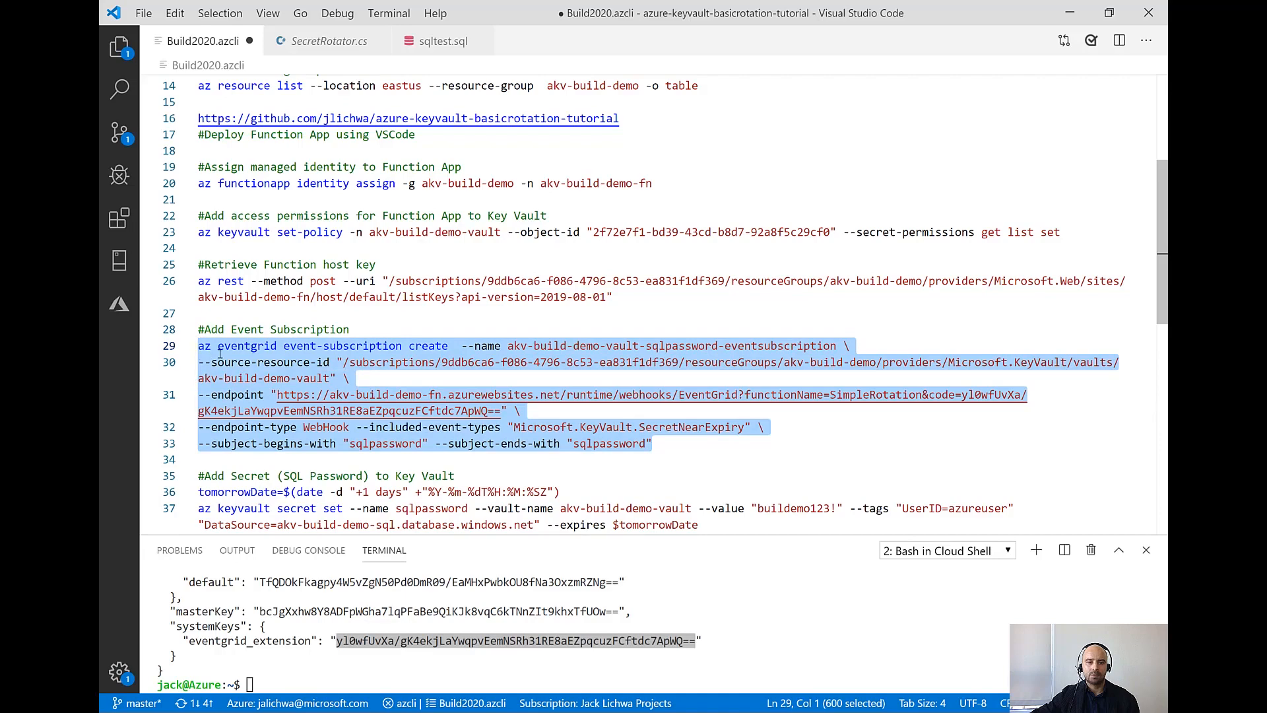
pyautogui.rightClick(250, 354)
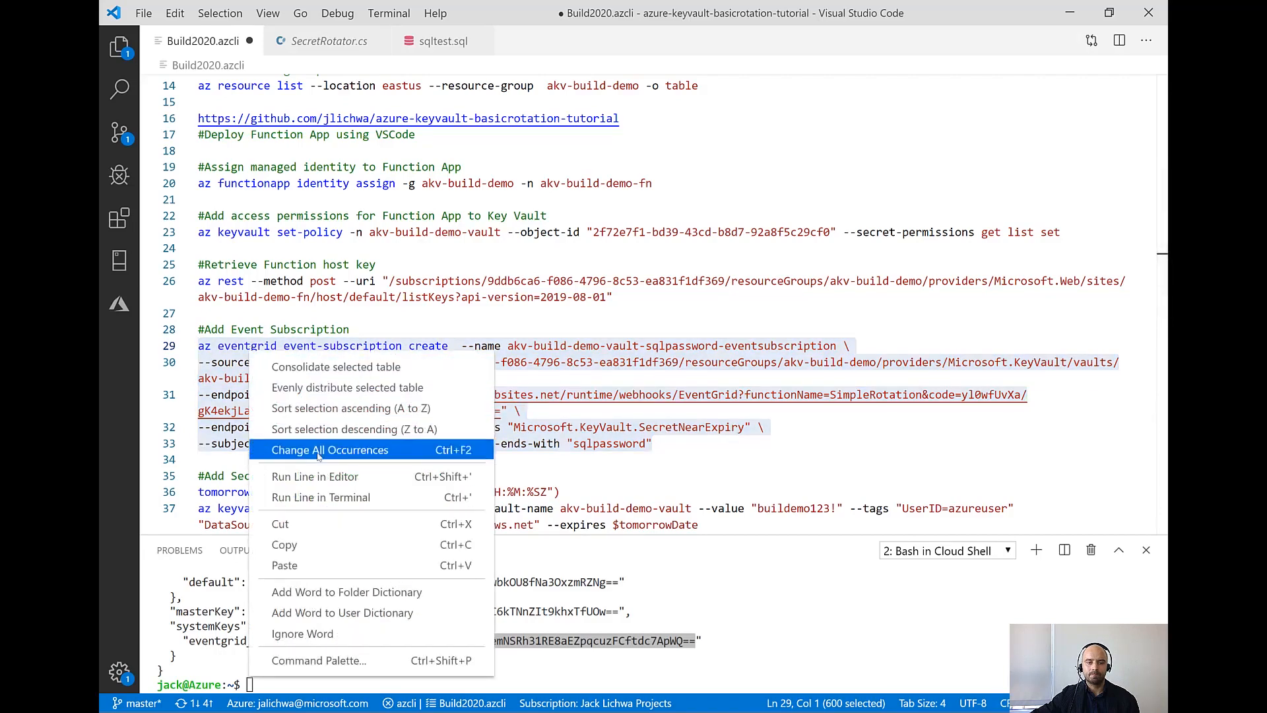
pyautogui.click(324, 498)
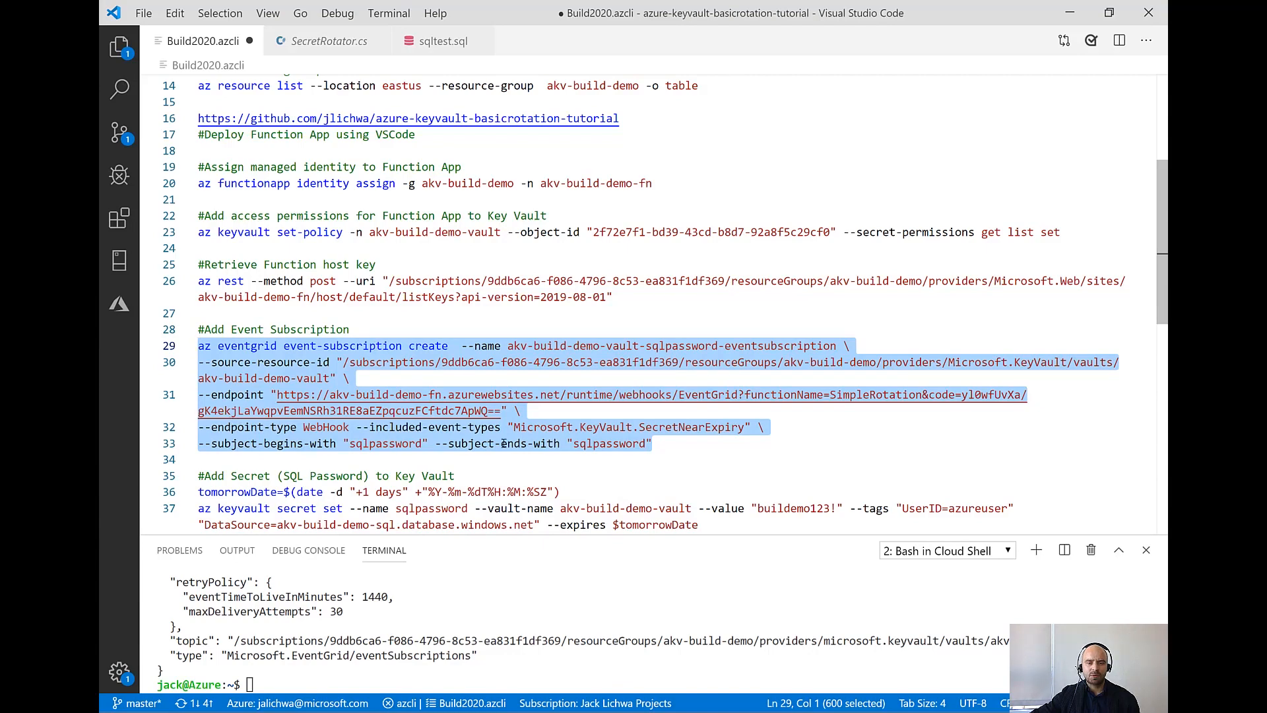
pyautogui.doubleClick(687, 428)
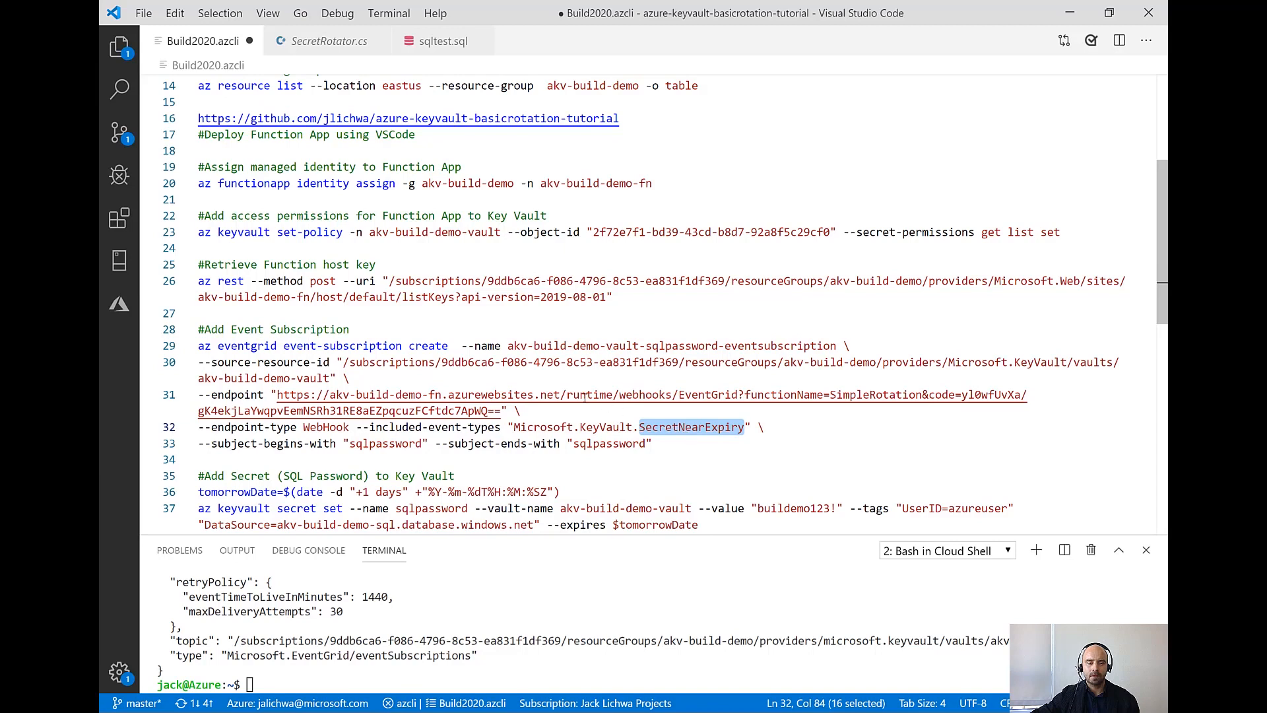
pyautogui.click(361, 443)
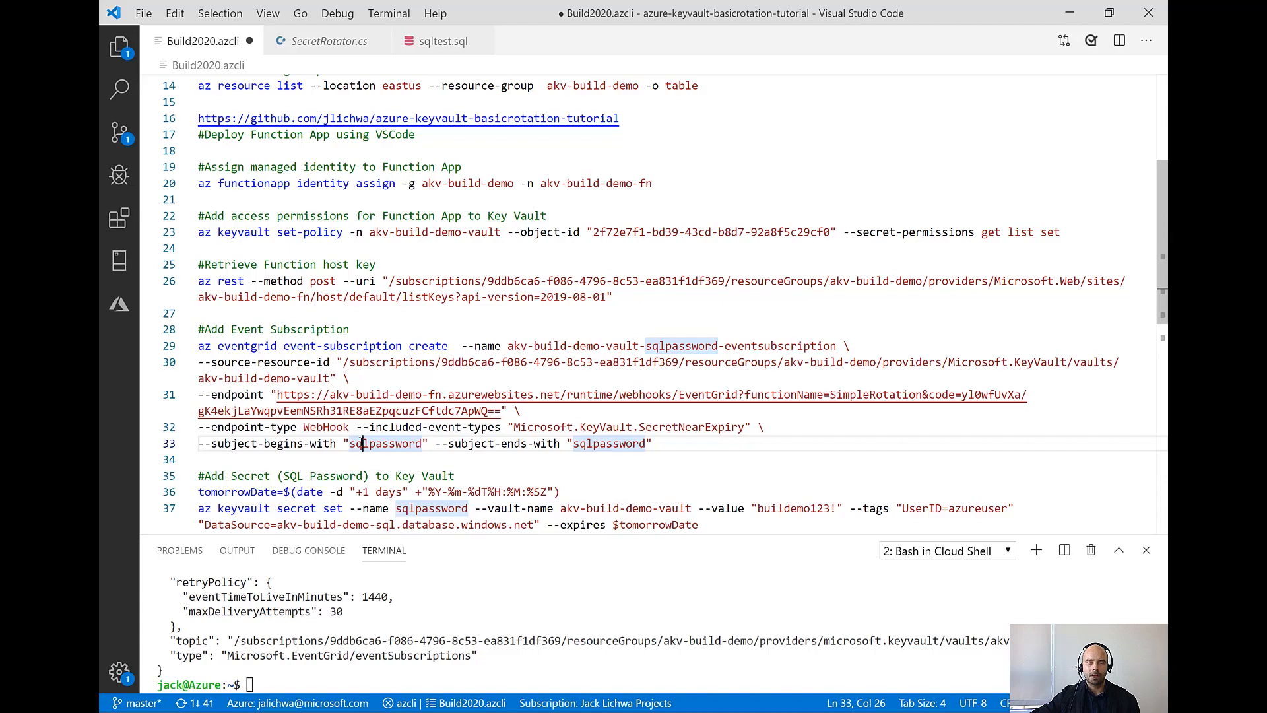
pyautogui.click(309, 459)
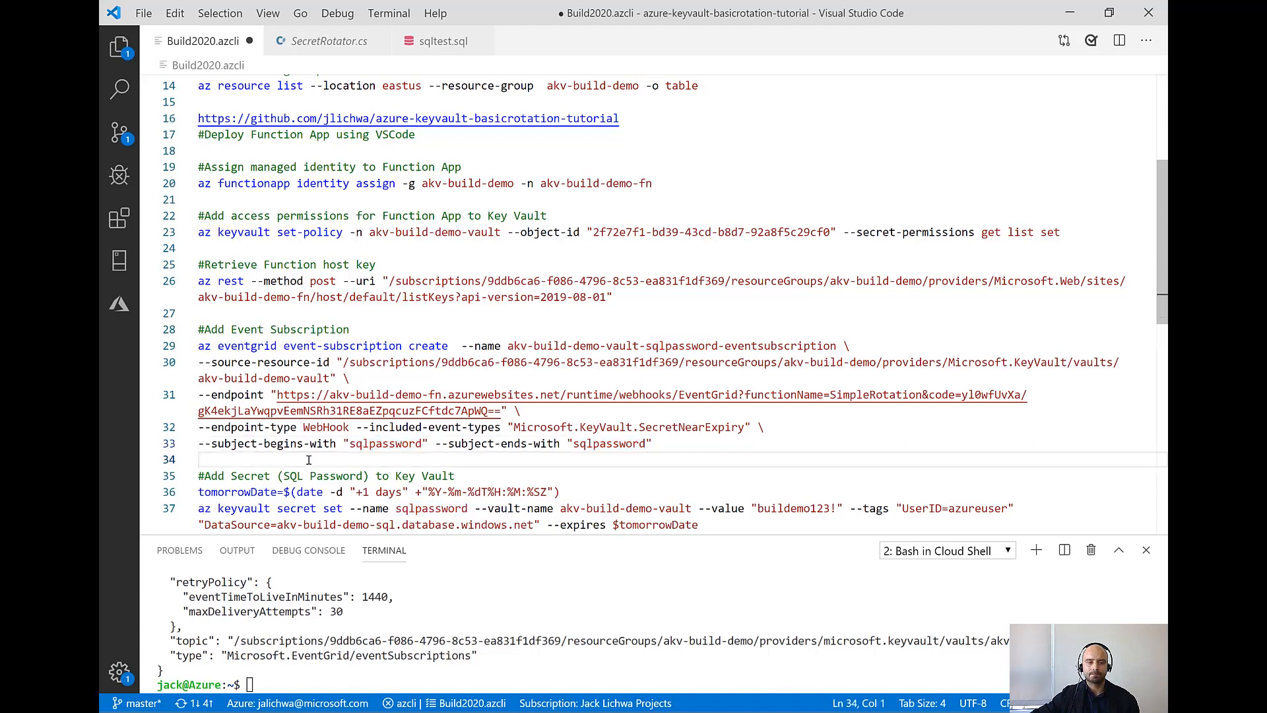
# Run the tomorrowDate and az keyvault secret set commands in the terminal to store the SQL password as sqlpassword in akv-build-demo-vault, expiring in one day
pyautogui.scroll(-2, 309, 460)
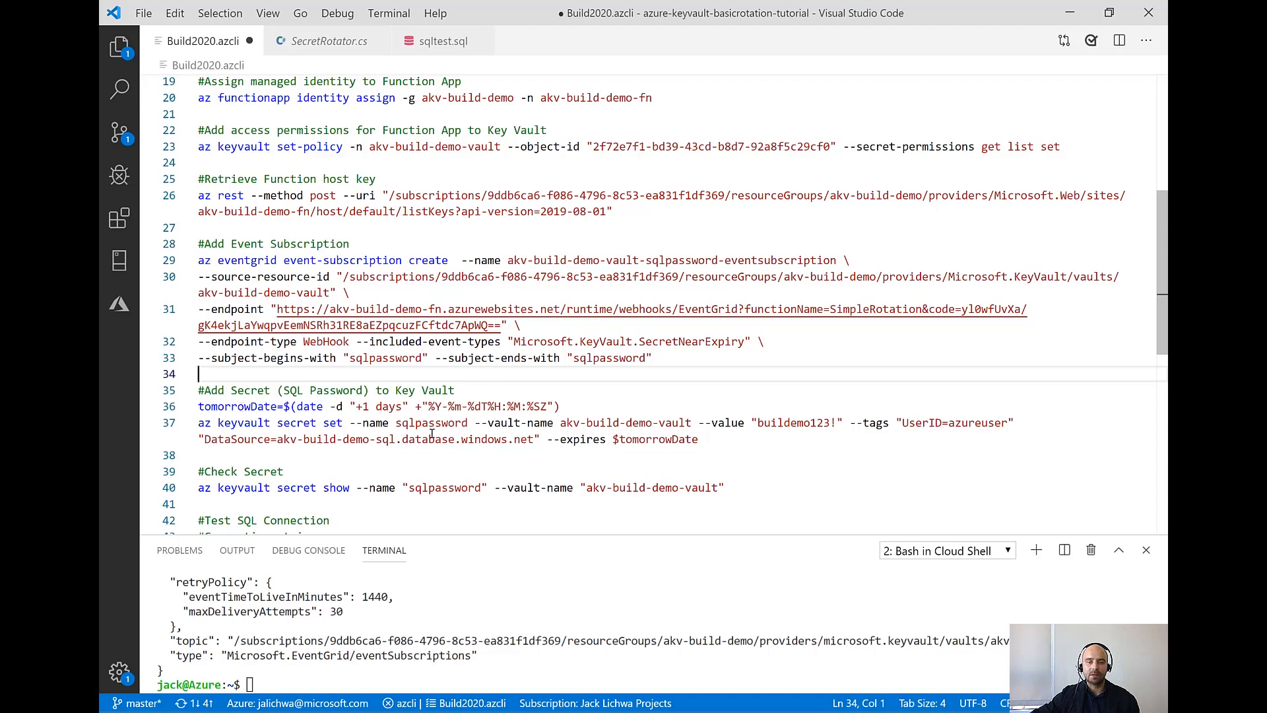
pyautogui.moveTo(713, 441); pyautogui.dragTo(196, 411)
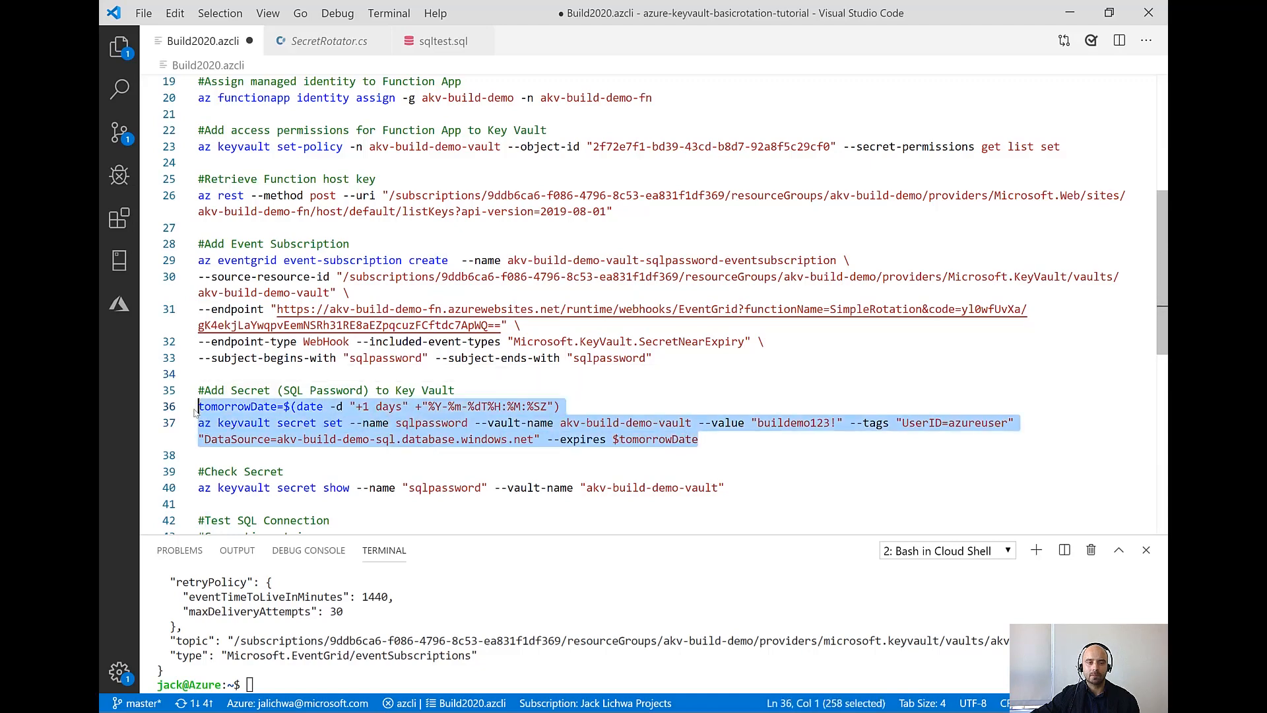
pyautogui.rightClick(277, 407)
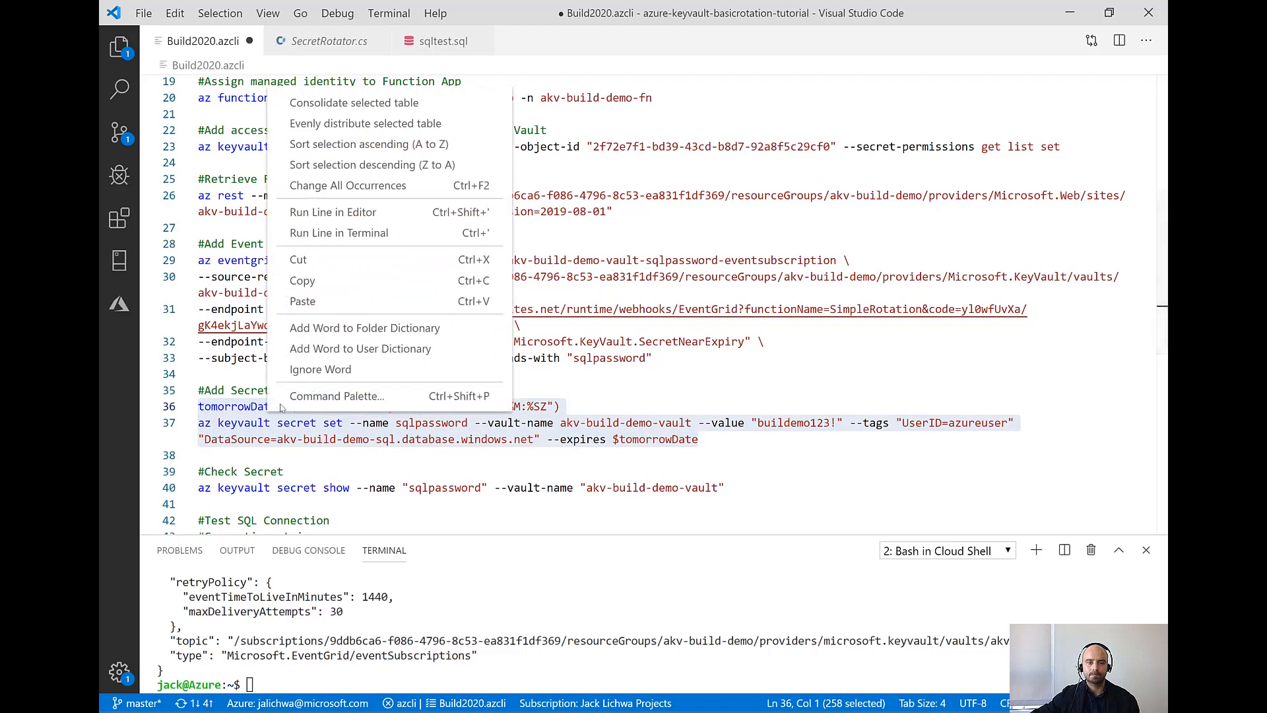
pyautogui.click(350, 233)
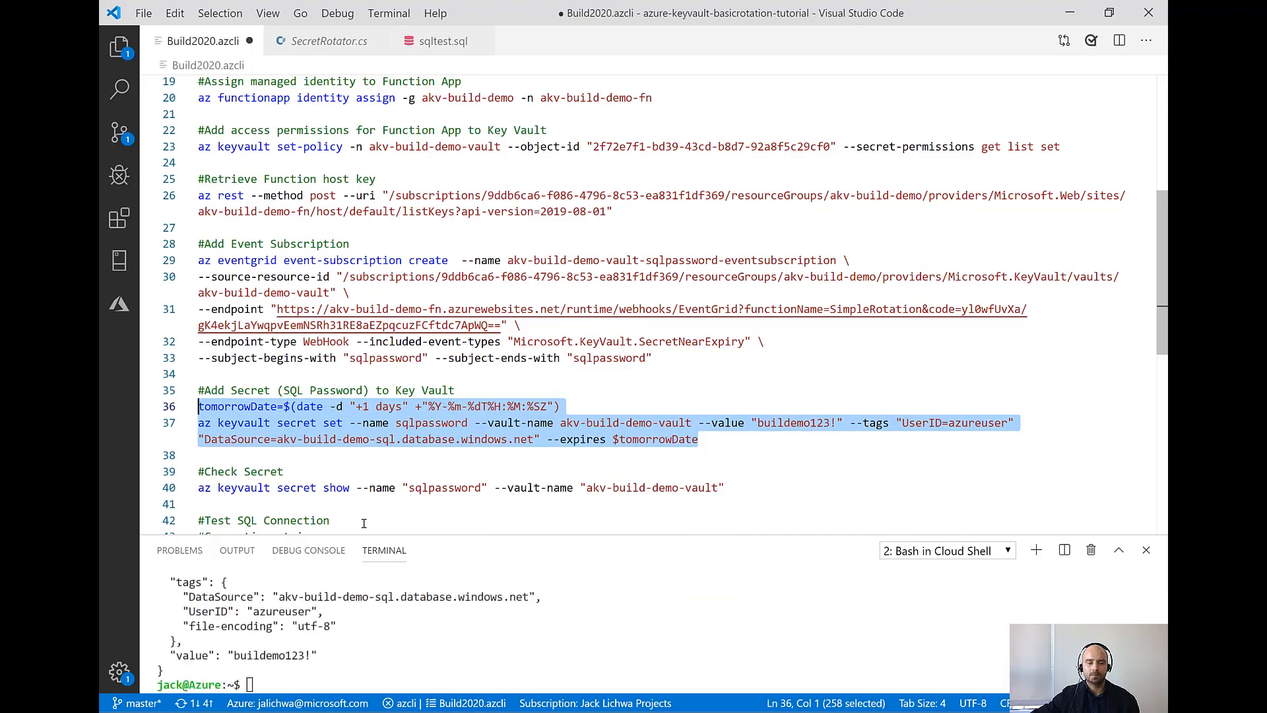
pyautogui.click(270, 655)
pyautogui.doubleClick(270, 655)
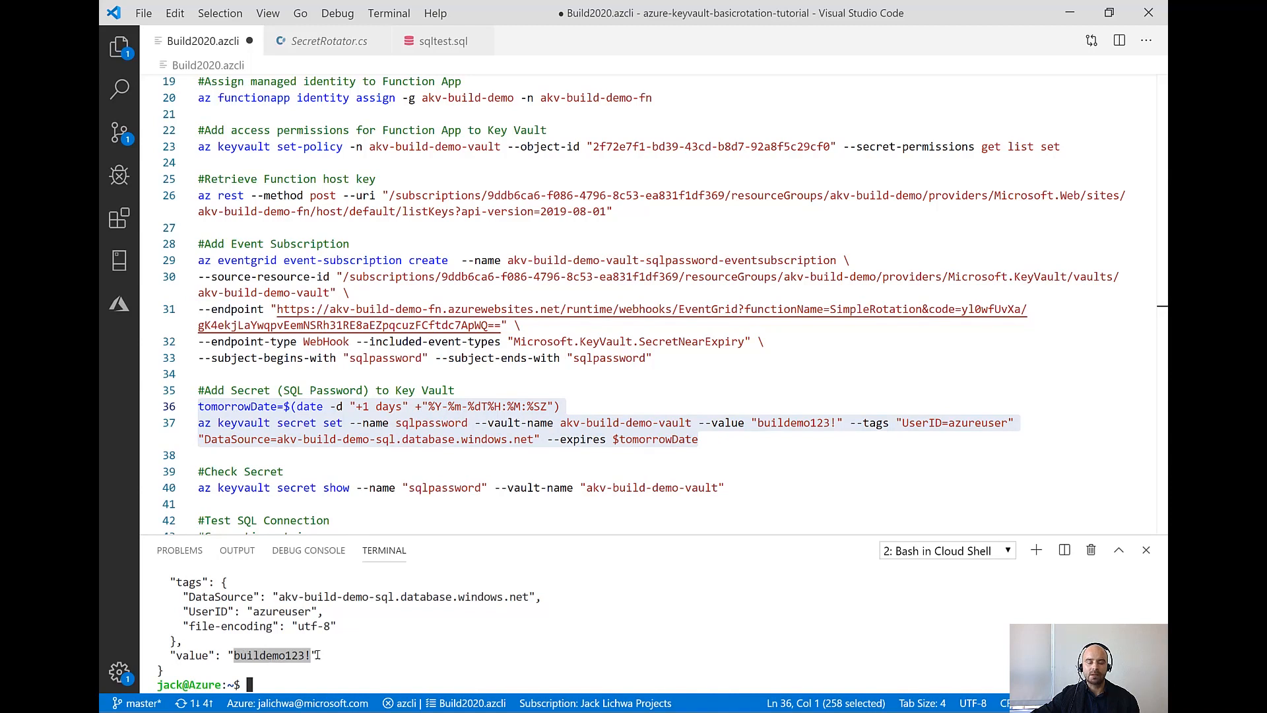
# Run the az keyvault secret show command in the terminal for sqlpassword in akv-build-demo-vault
pyautogui.click(315, 471)
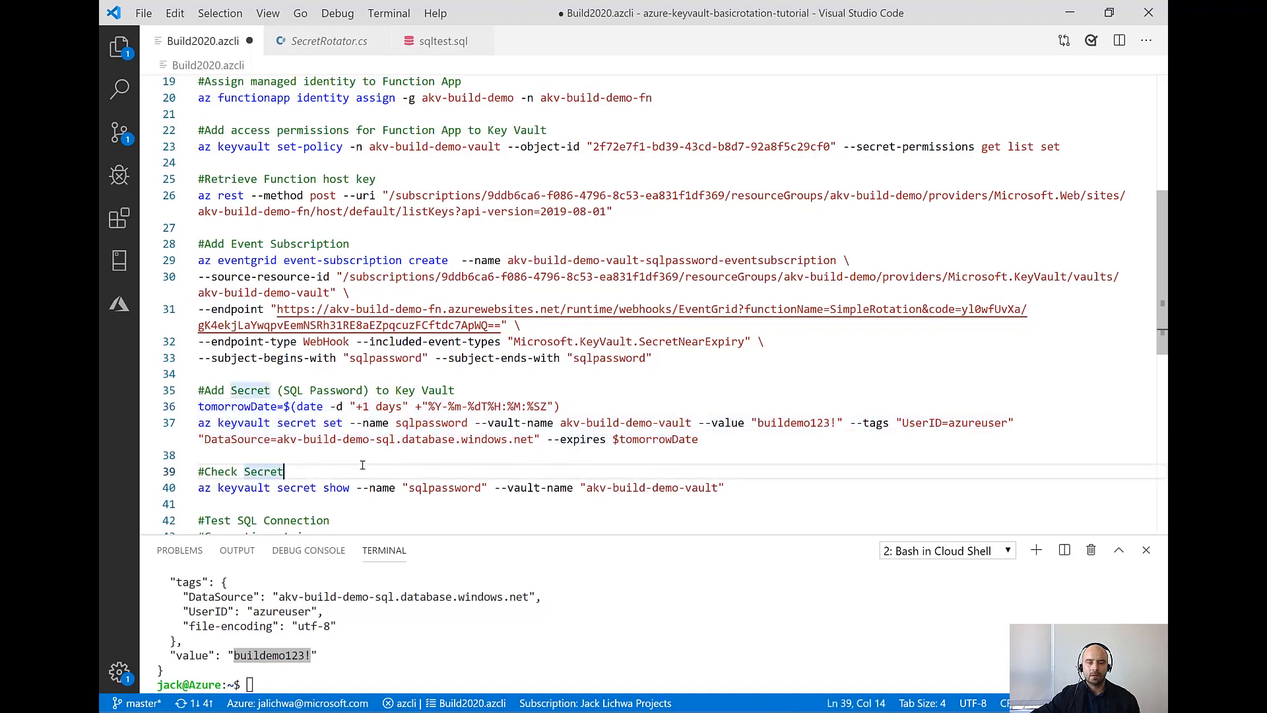
pyautogui.scroll(-2, 351, 464)
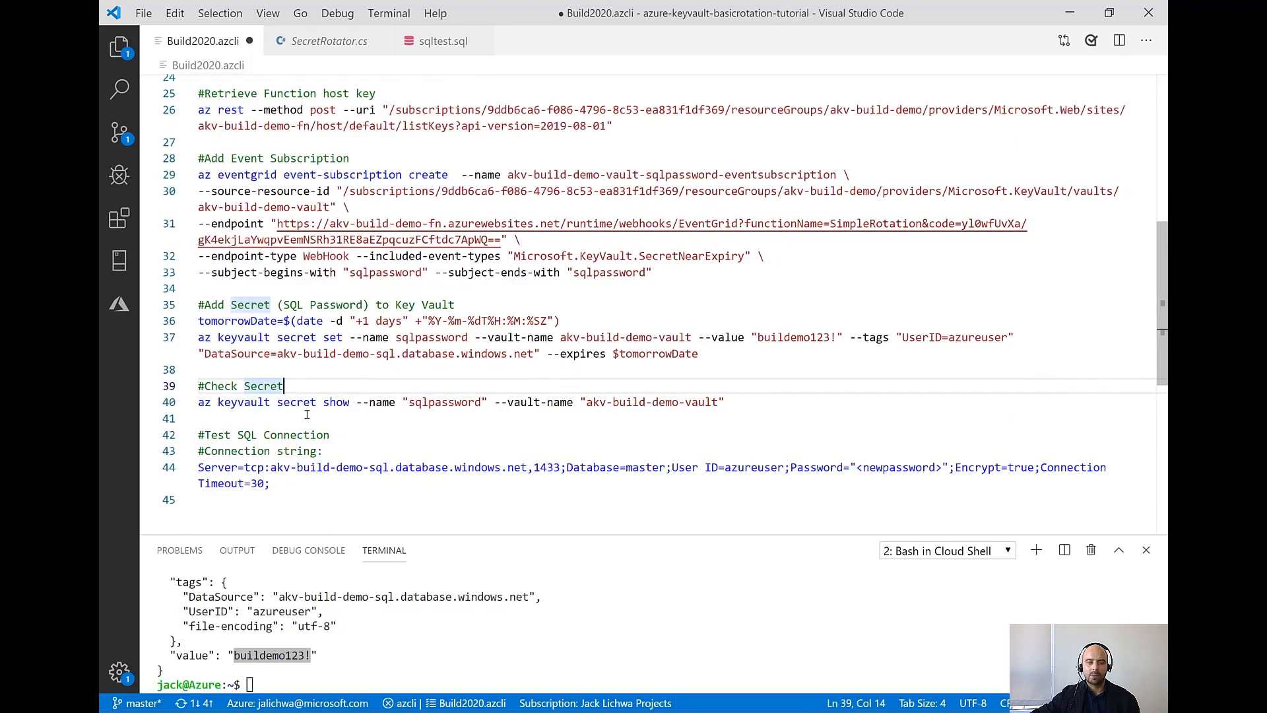
pyautogui.moveTo(726, 402); pyautogui.dragTo(192, 404)
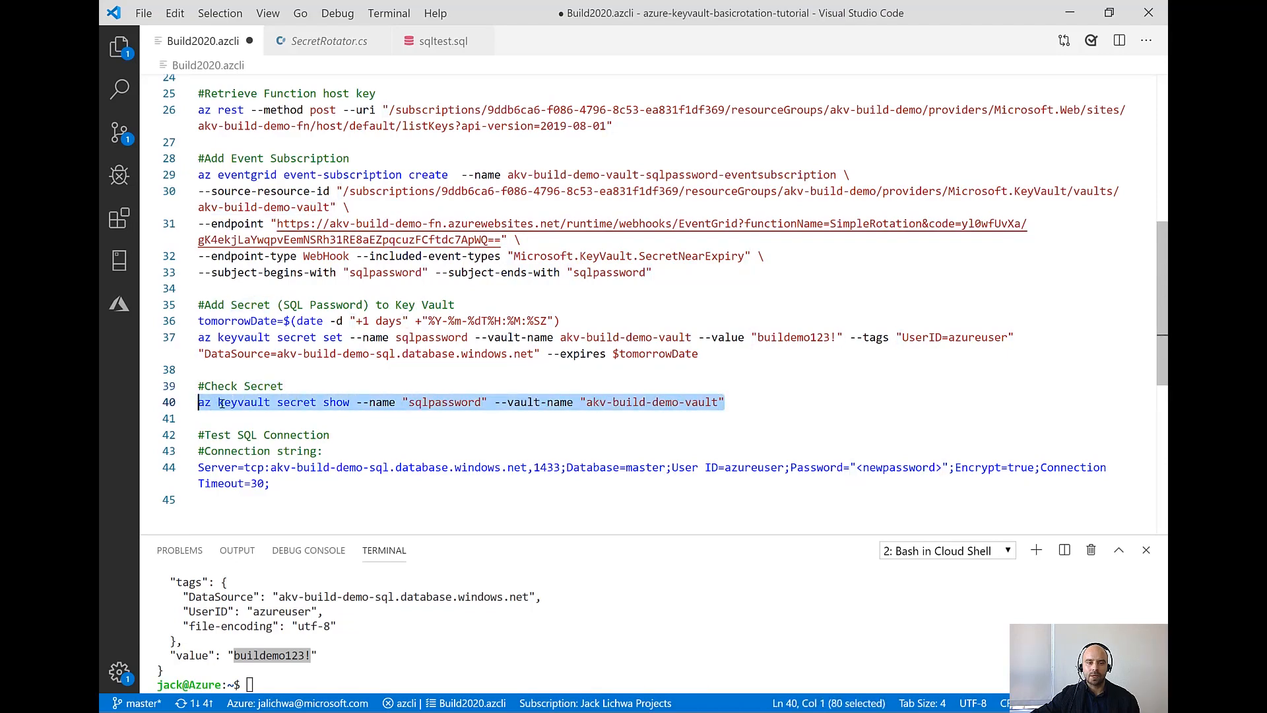
pyautogui.rightClick(221, 402)
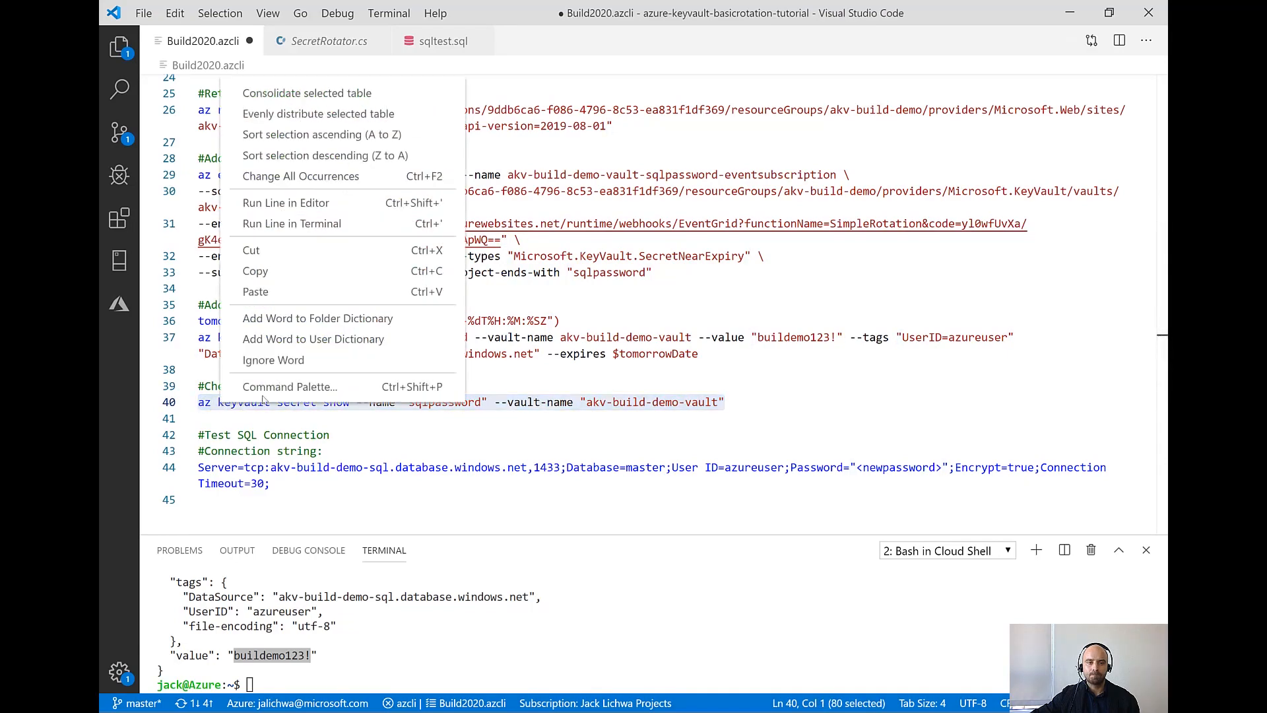
pyautogui.click(307, 225)
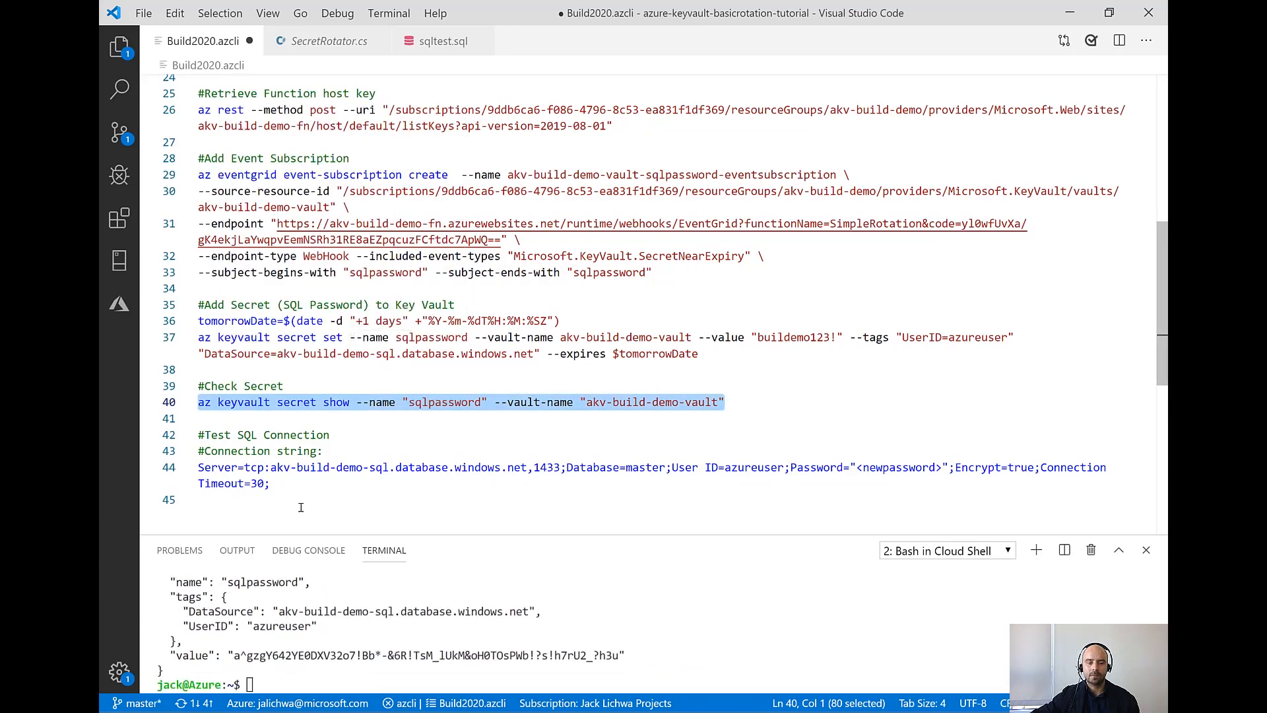
# Copy the secret's value from the terminal output
pyautogui.moveTo(234, 655); pyautogui.dragTo(621, 655)
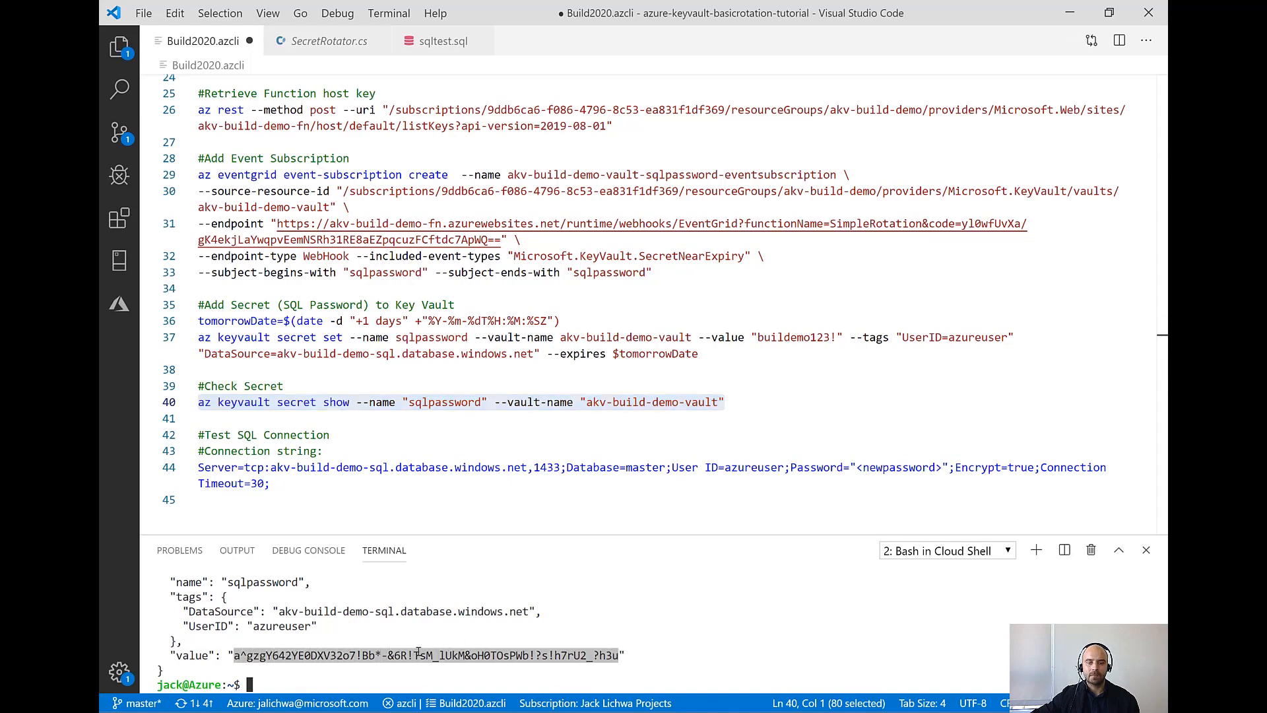
pyautogui.hotkey('ctrl', 'c')
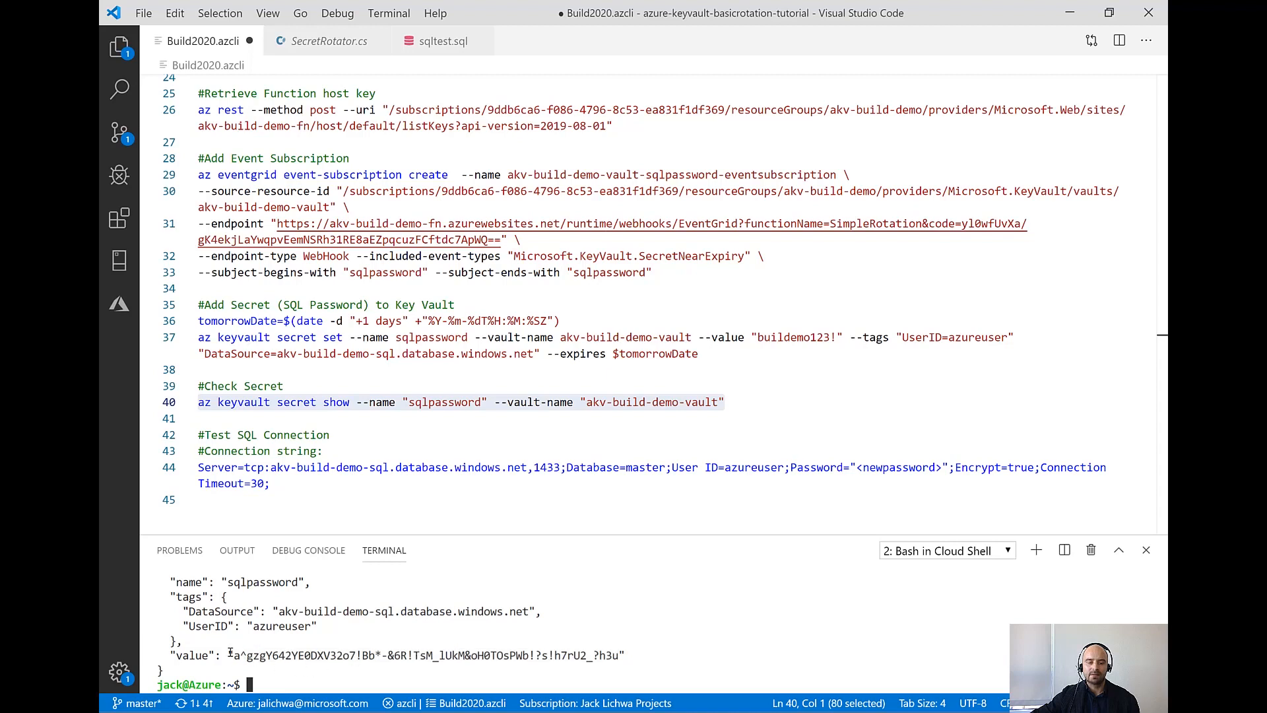
pyautogui.moveTo(231, 655); pyautogui.dragTo(619, 654)
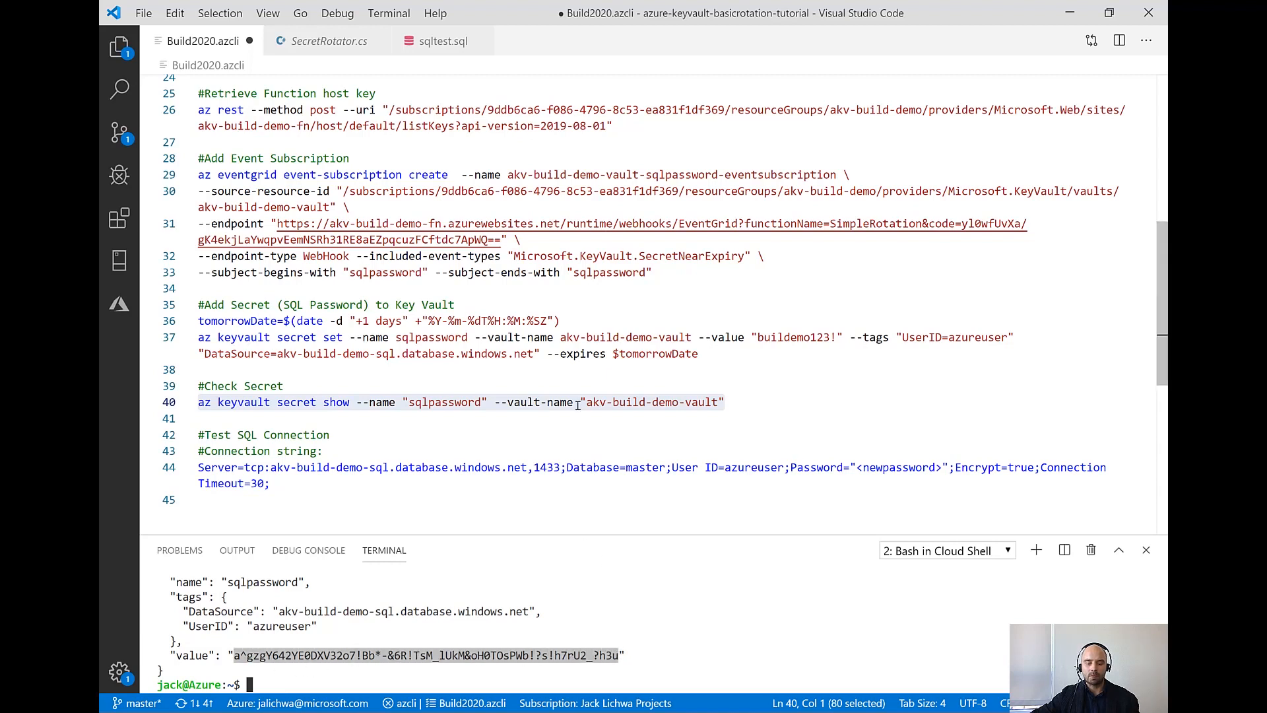
pyautogui.moveTo(561, 409)
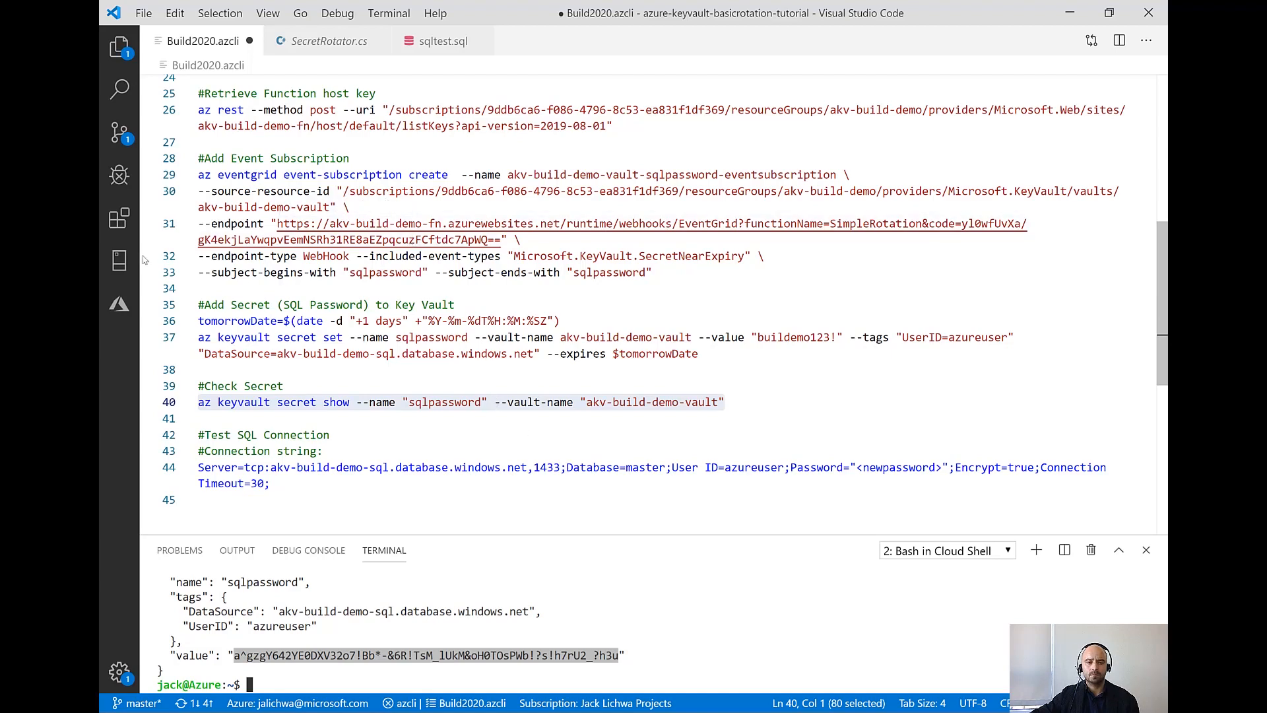
# Disconnect the akv-build-demo-sql server connection and remove it from the SQL Server connections
pyautogui.click(121, 271)
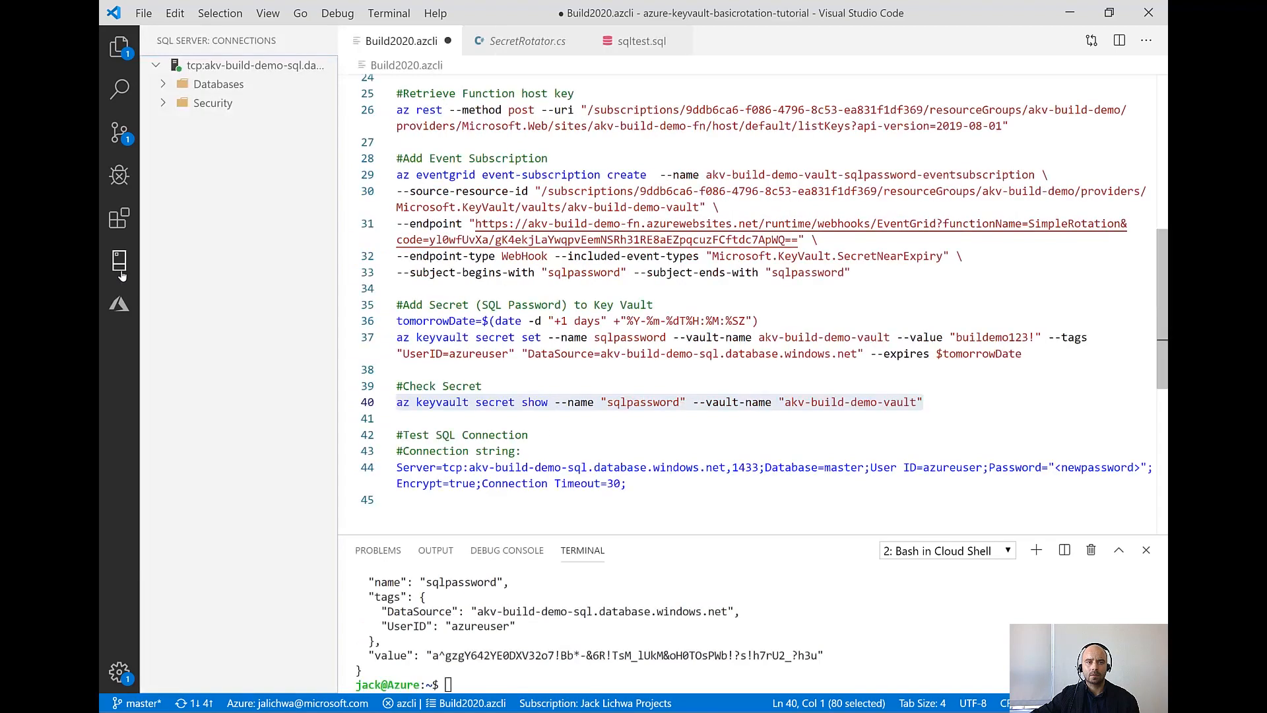
pyautogui.click(225, 66)
pyautogui.rightClick(225, 67)
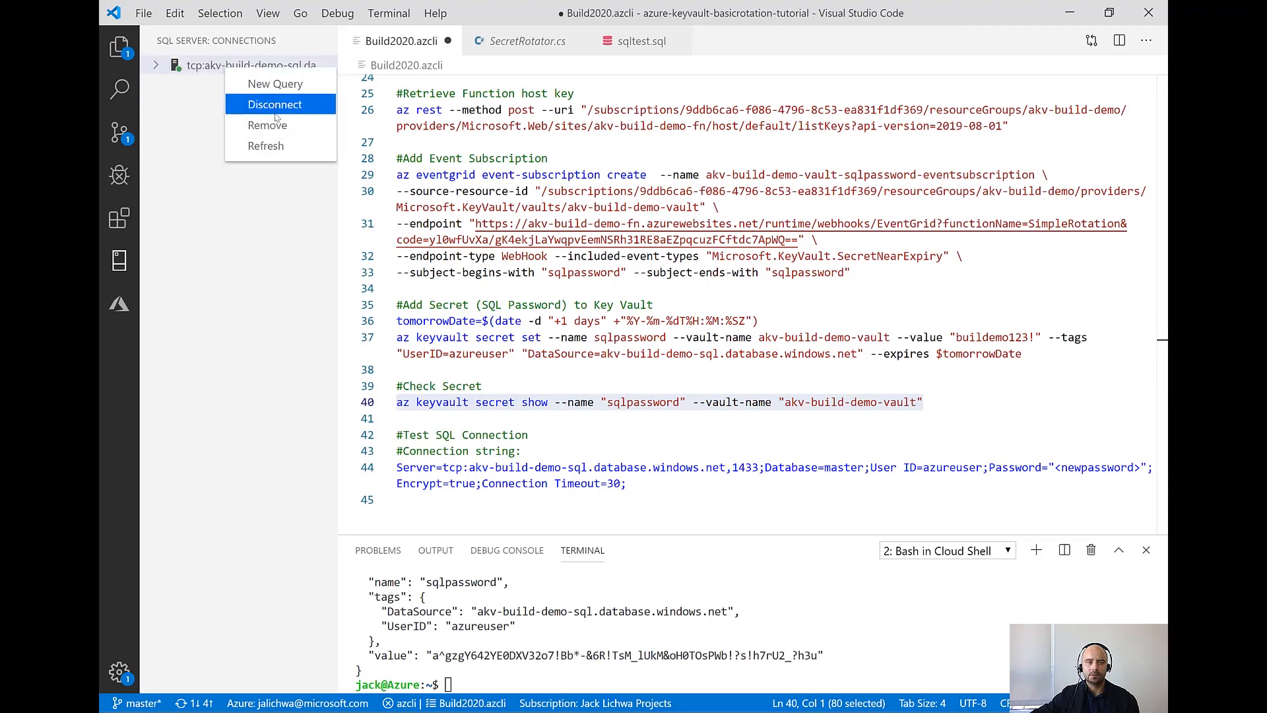
pyautogui.click(274, 104)
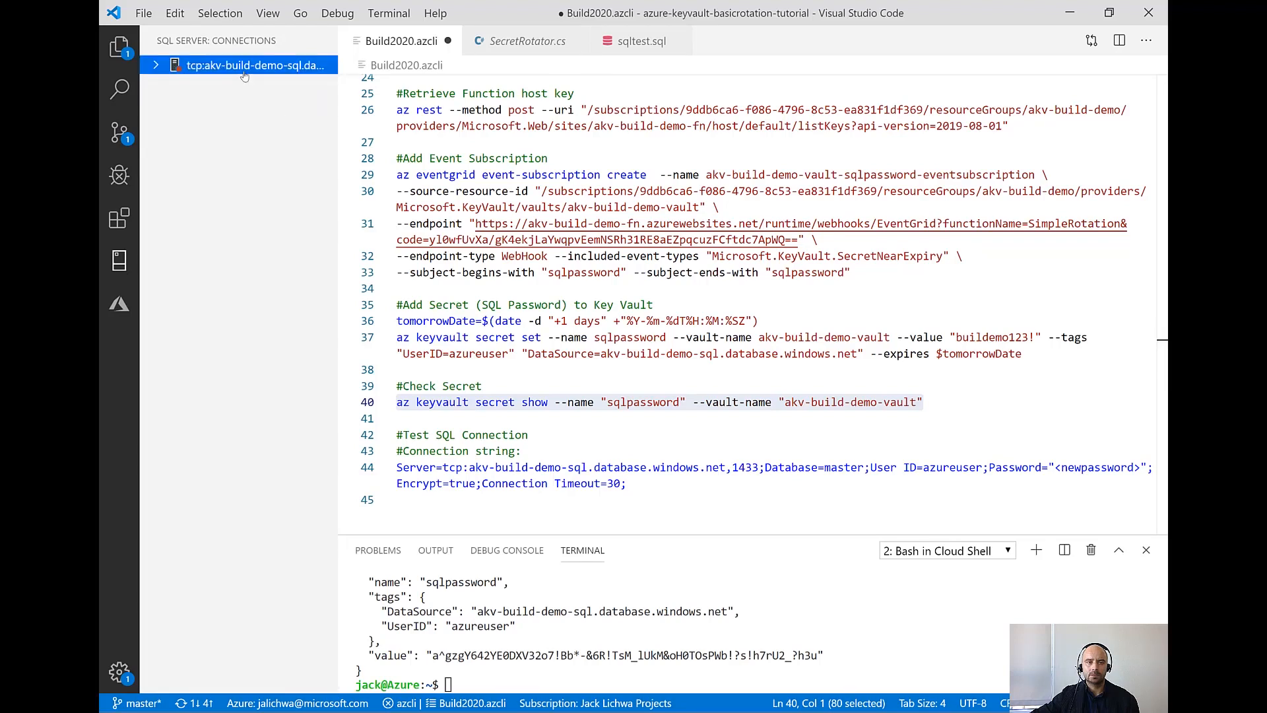
pyautogui.rightClick(245, 74)
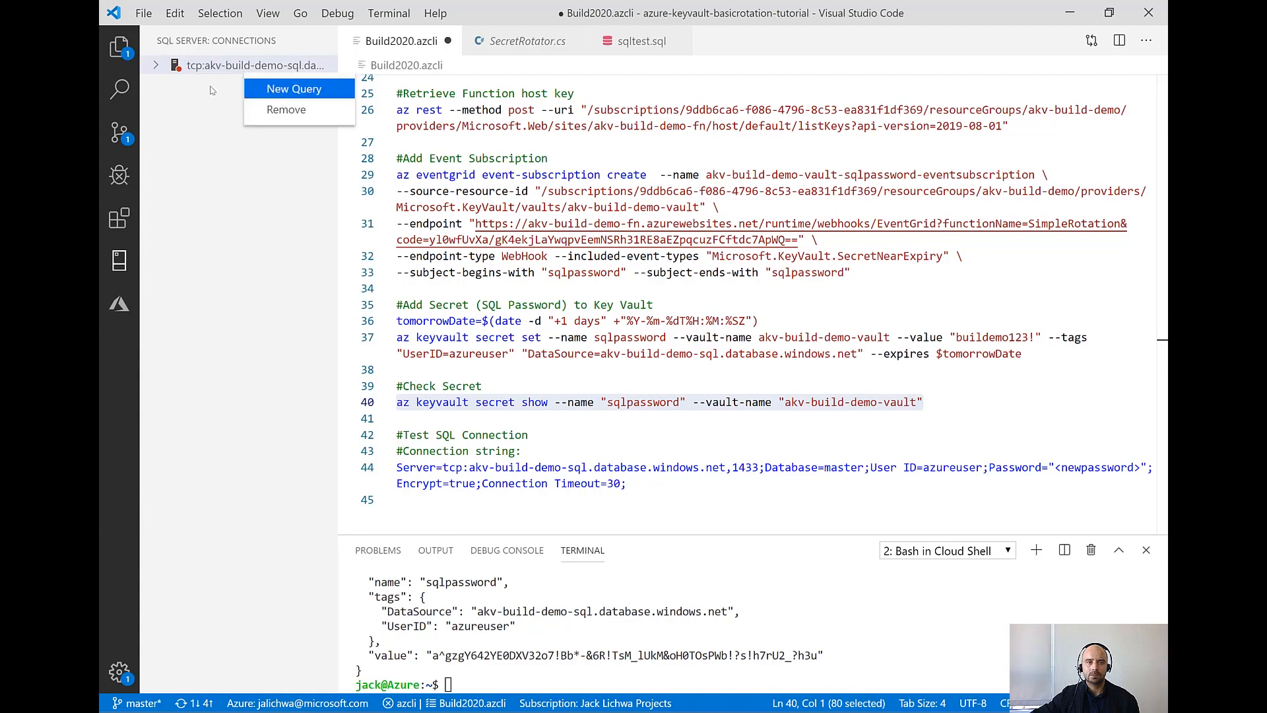
pyautogui.click(279, 112)
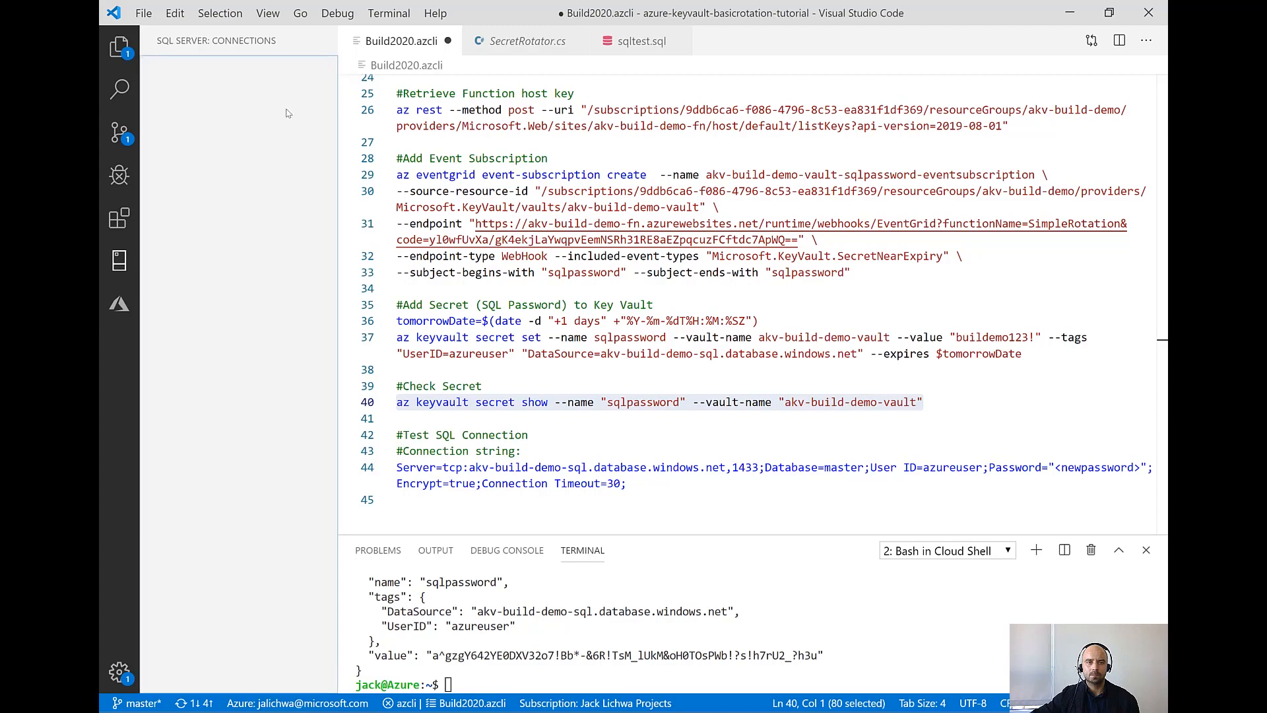
# Open sqltest.sql and start creating a new SQL Server connection profile
pyautogui.click(641, 40)
pyautogui.hotkey('ctrl', 'shift', 'c')
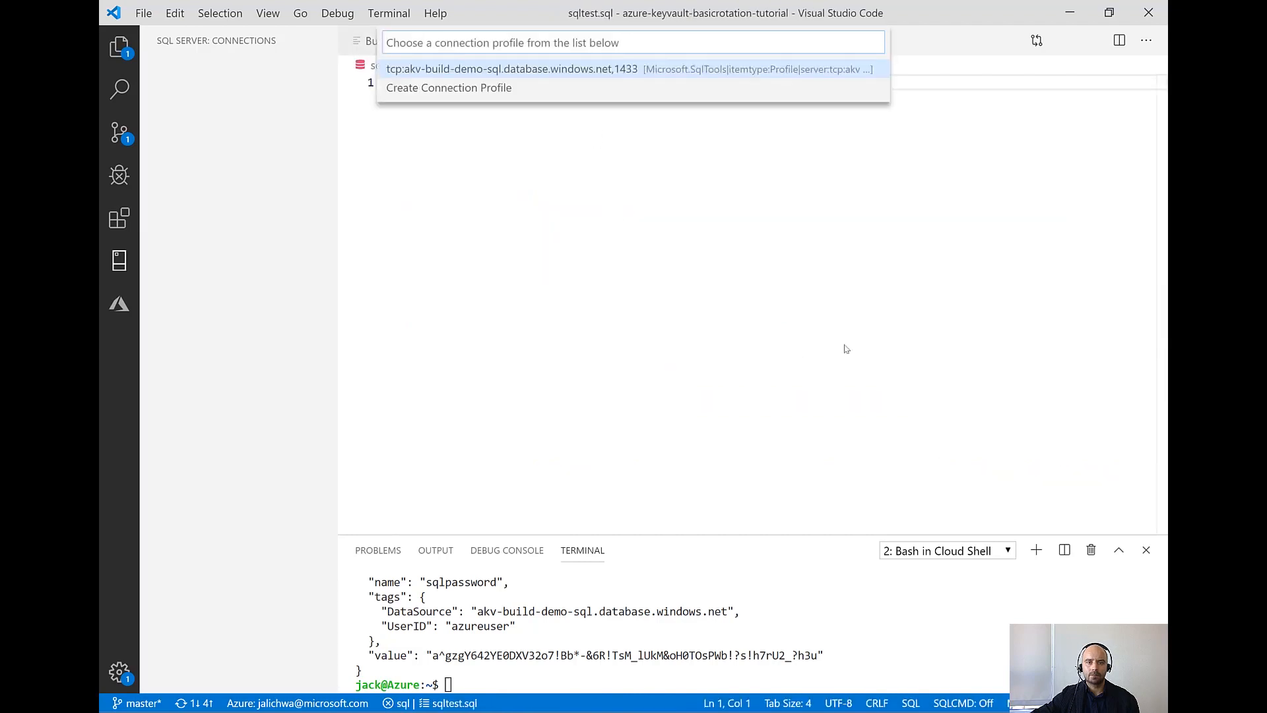
pyautogui.click(578, 70)
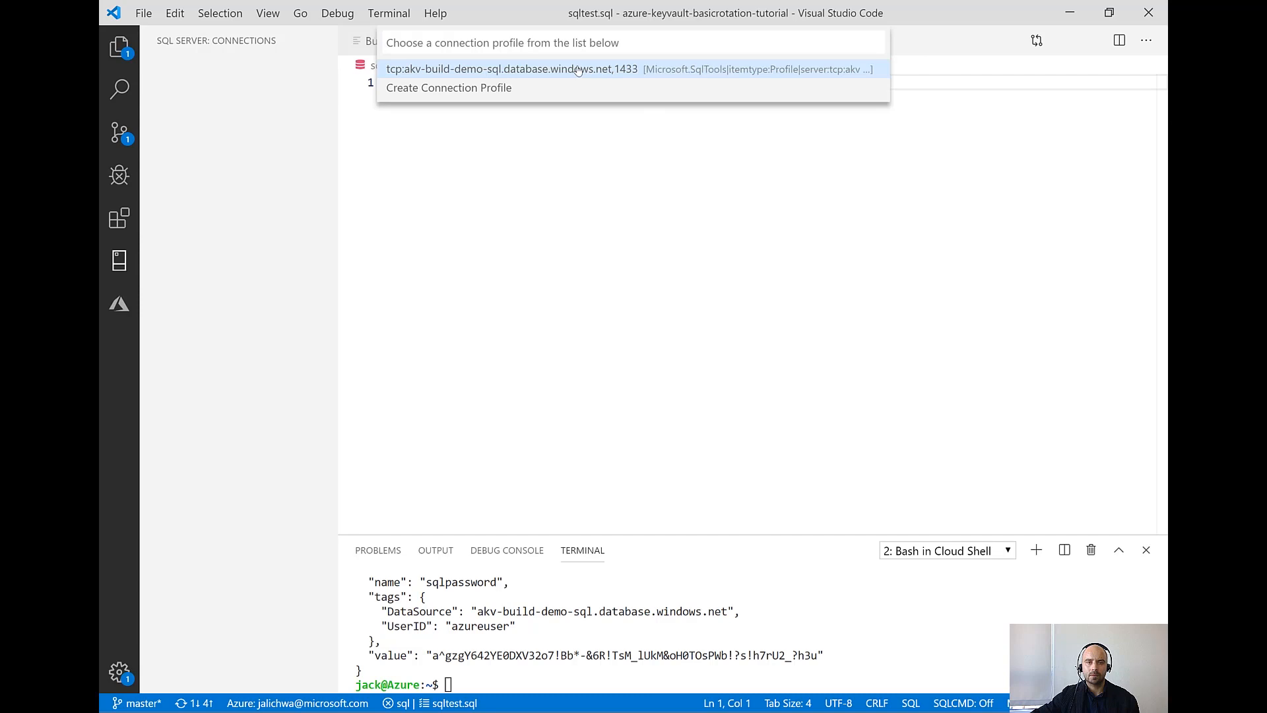
pyautogui.click(460, 89)
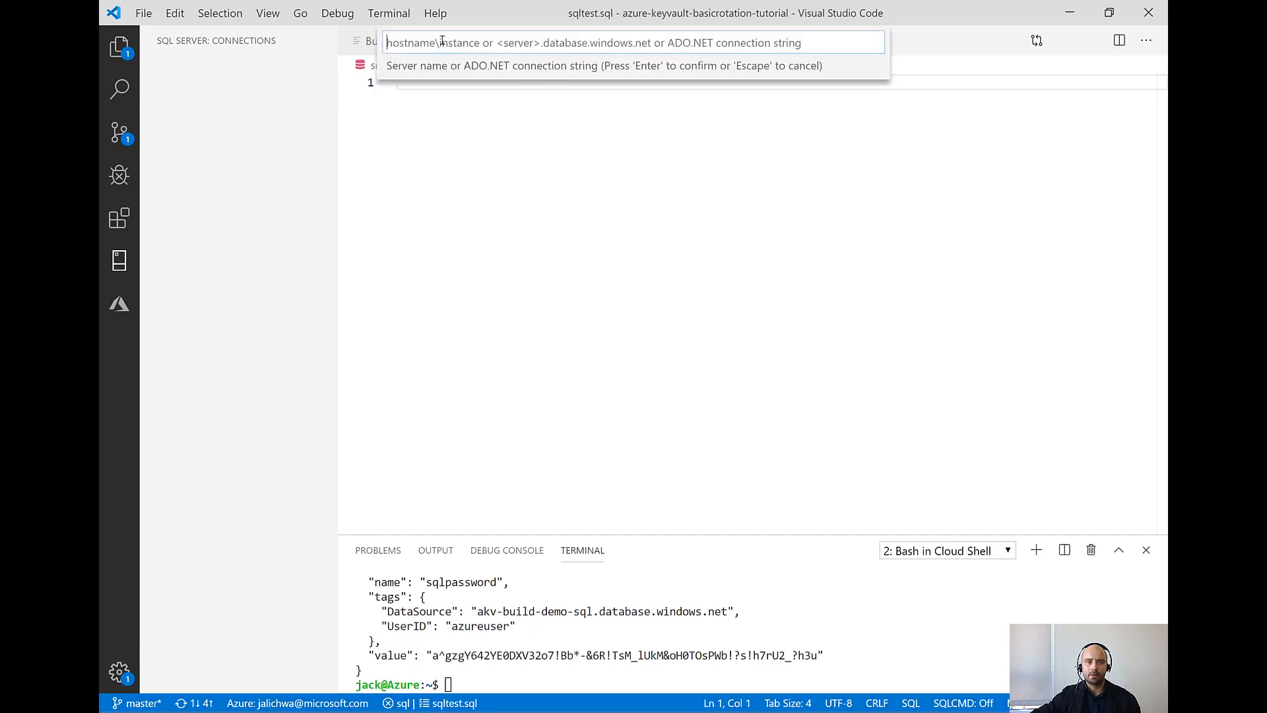
pyautogui.hotkey('ctrl', 'v')
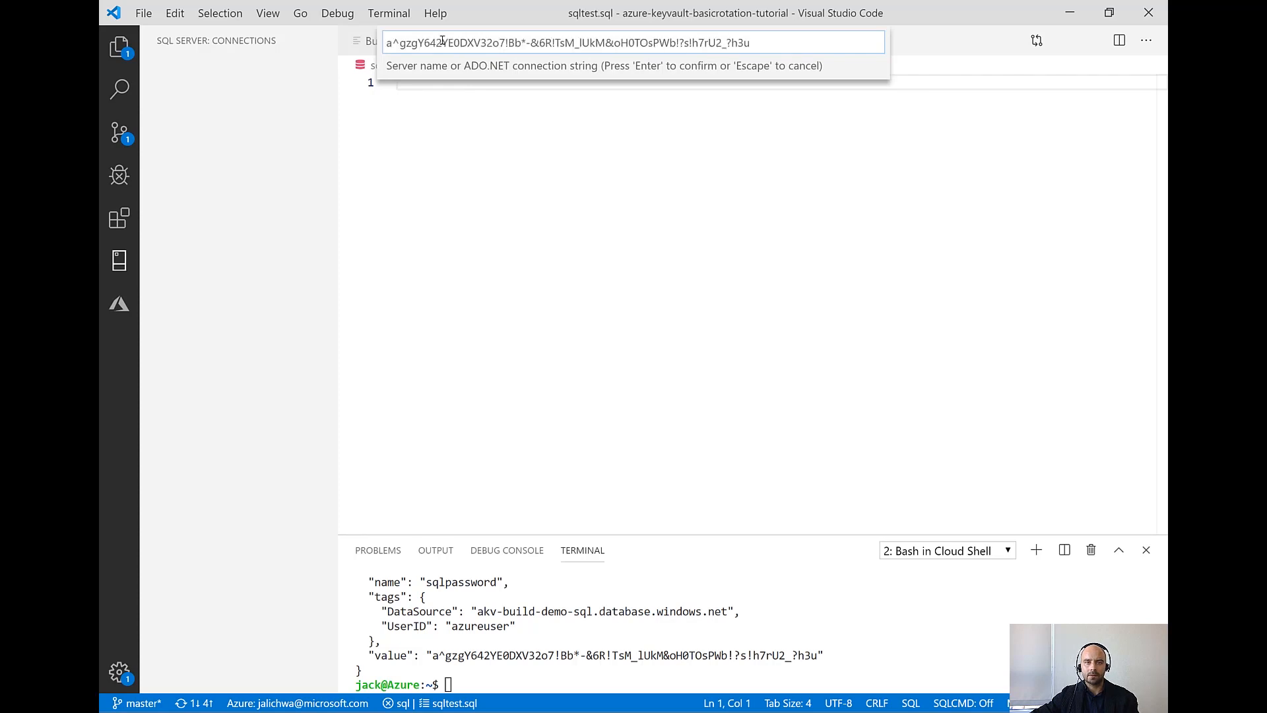
pyautogui.hotkey('ctrl', 'z')
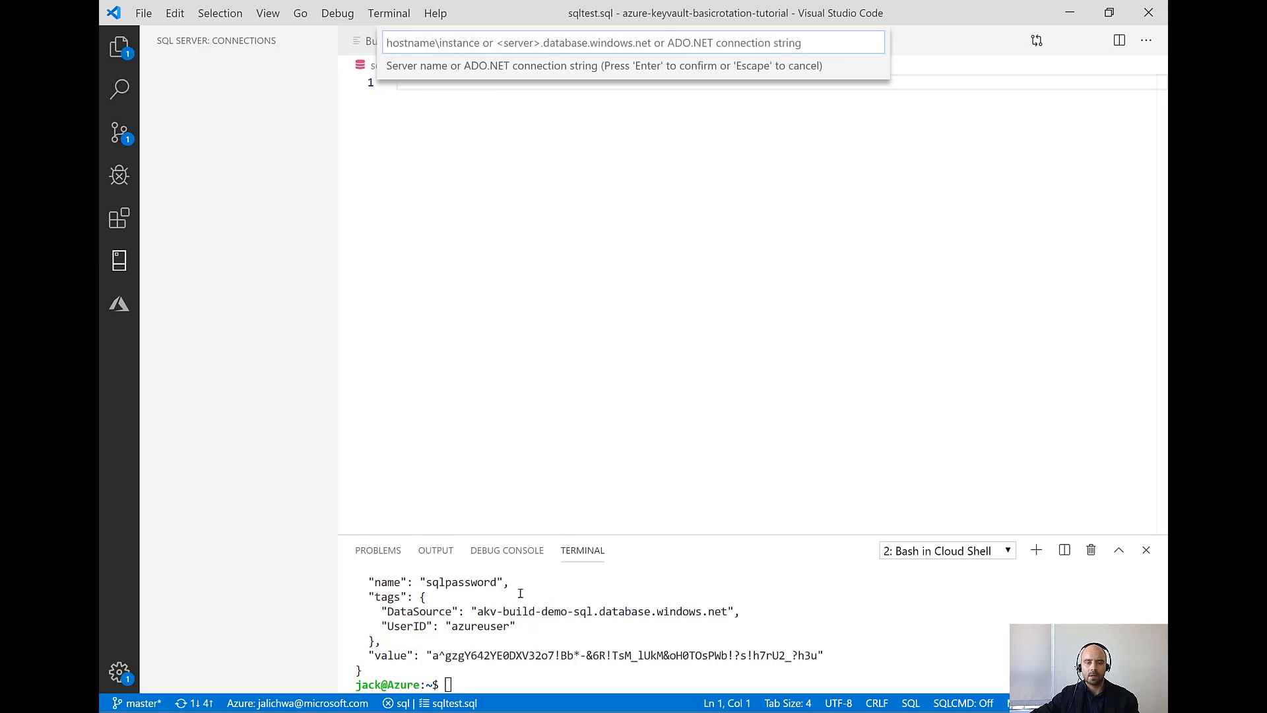
pyautogui.click(516, 497)
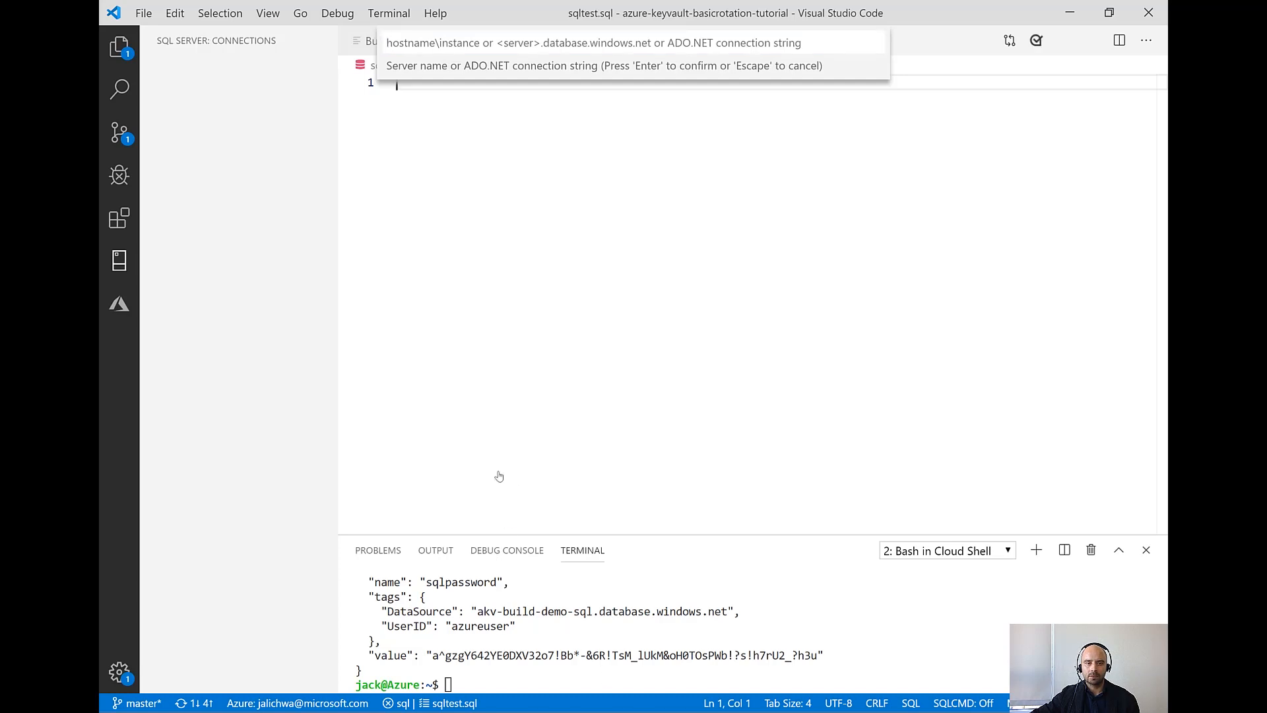
# In Build2020.azcli, replace <newpassword> in the test connection string with the copied SQL password and copy the complete string
pyautogui.click(364, 41)
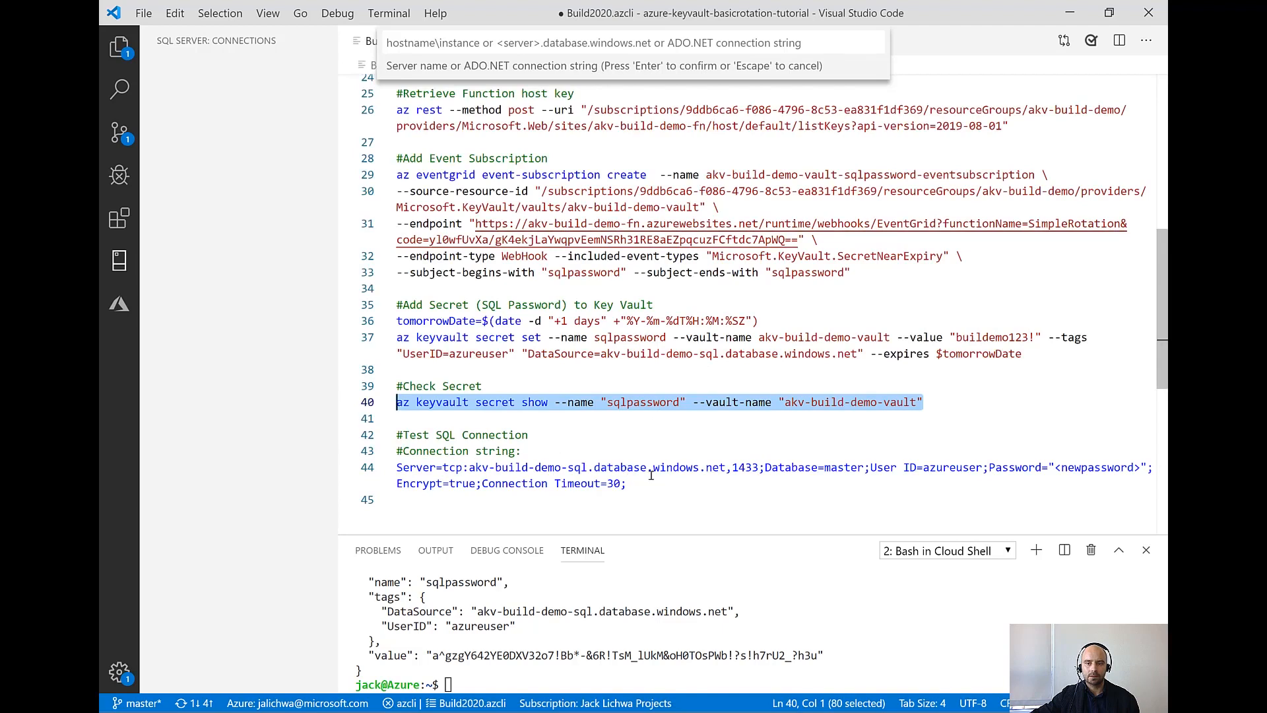
pyautogui.doubleClick(1097, 468)
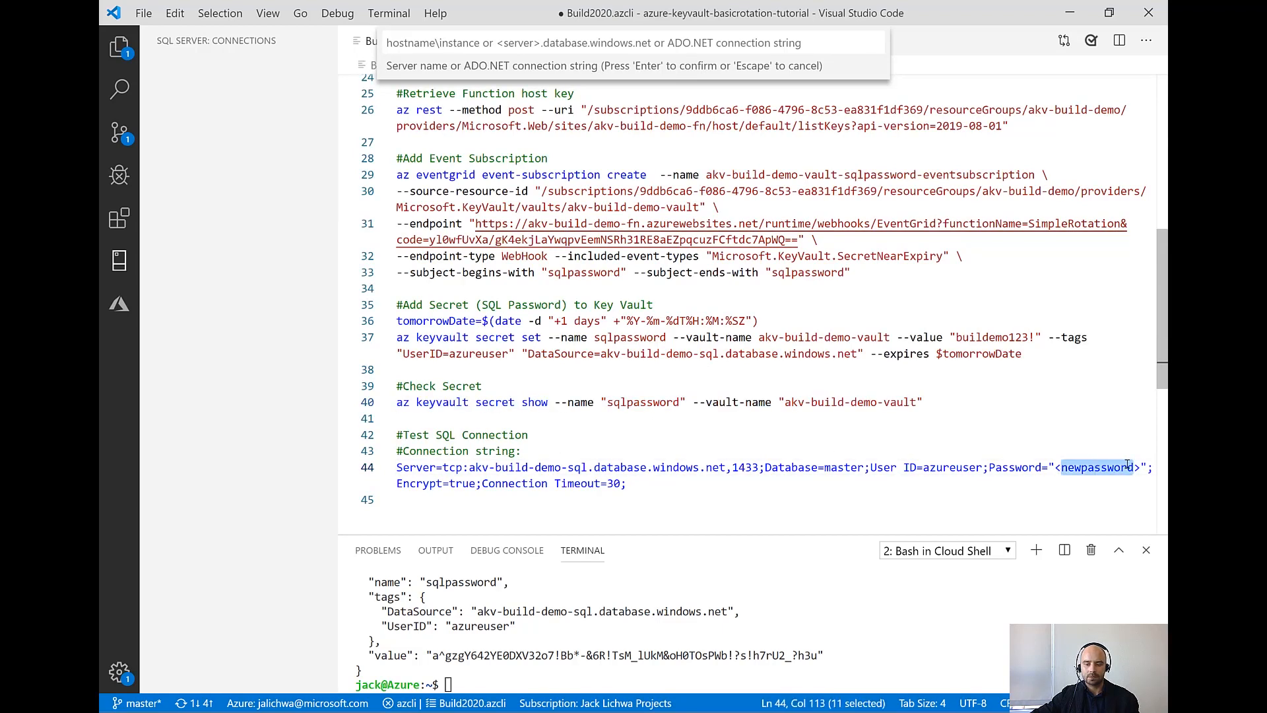
pyautogui.moveTo(1141, 468); pyautogui.dragTo(396, 467)
pyautogui.hotkey('ctrl', 'v')
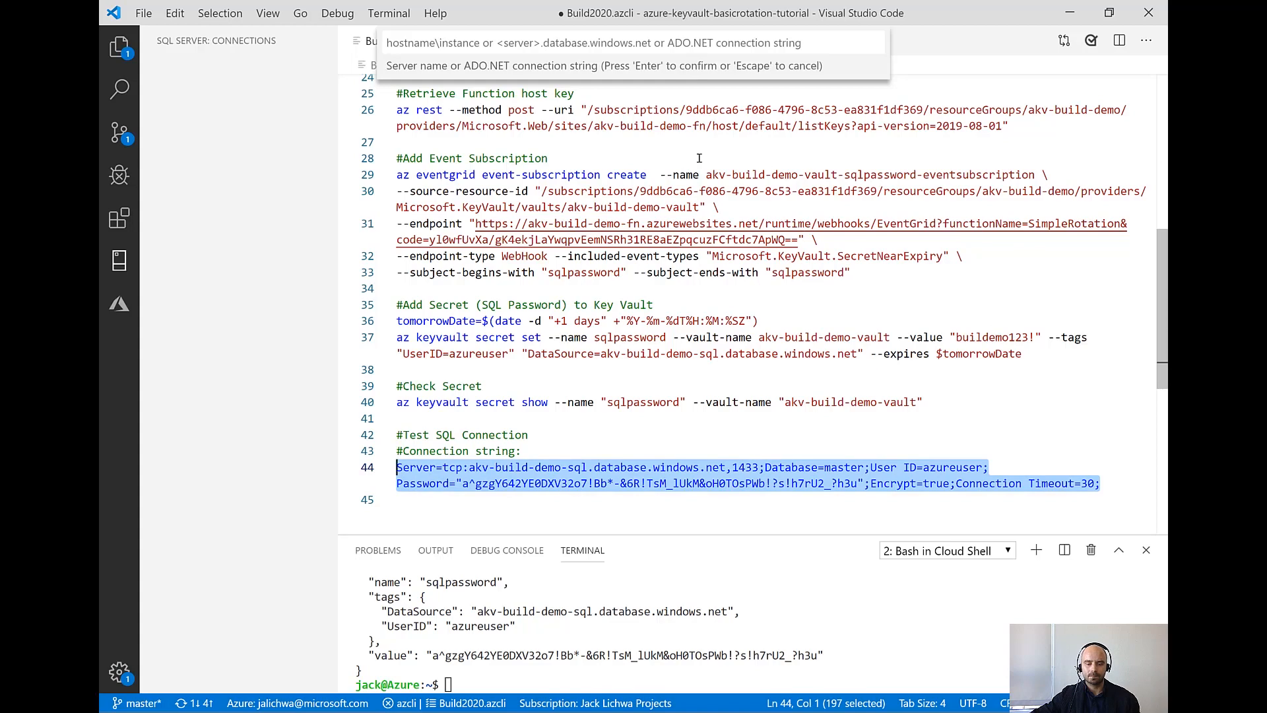
# Create the connection profile from the copied connection string containing the SQL password, leaving the profile name empty
pyautogui.click(428, 42)
pyautogui.hotkey('ctrl', 'v')
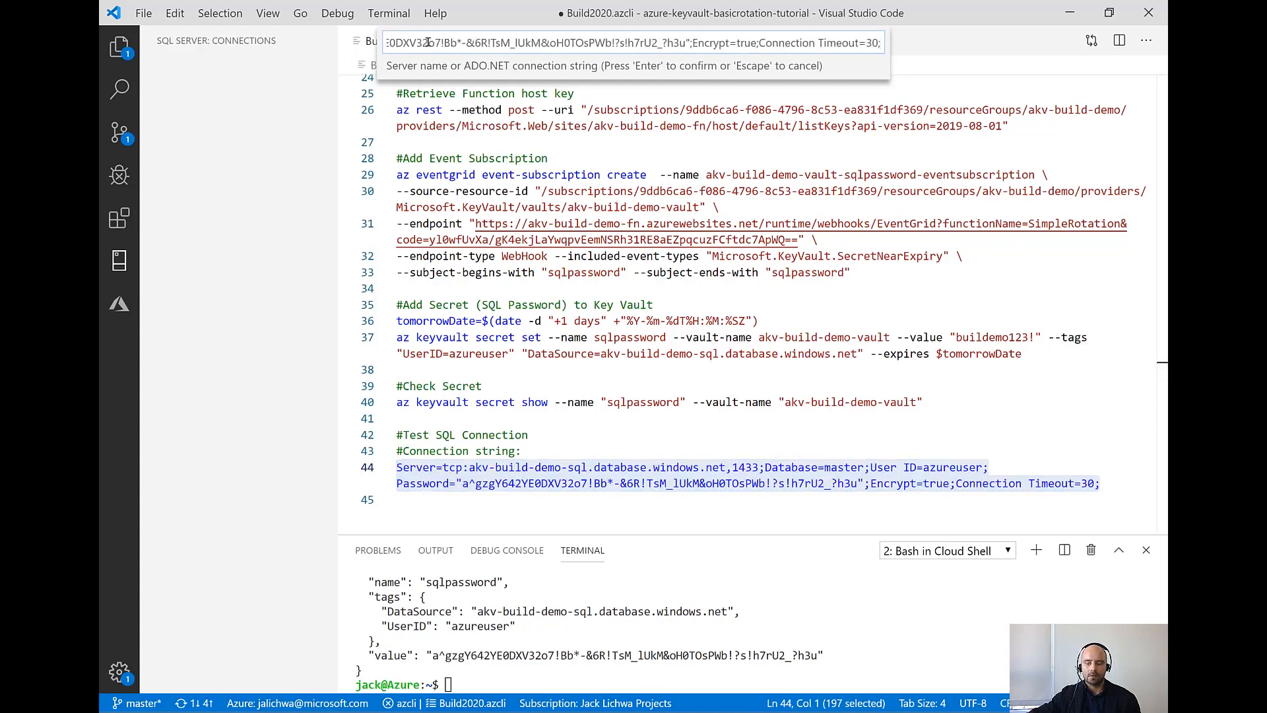
pyautogui.press('Return')
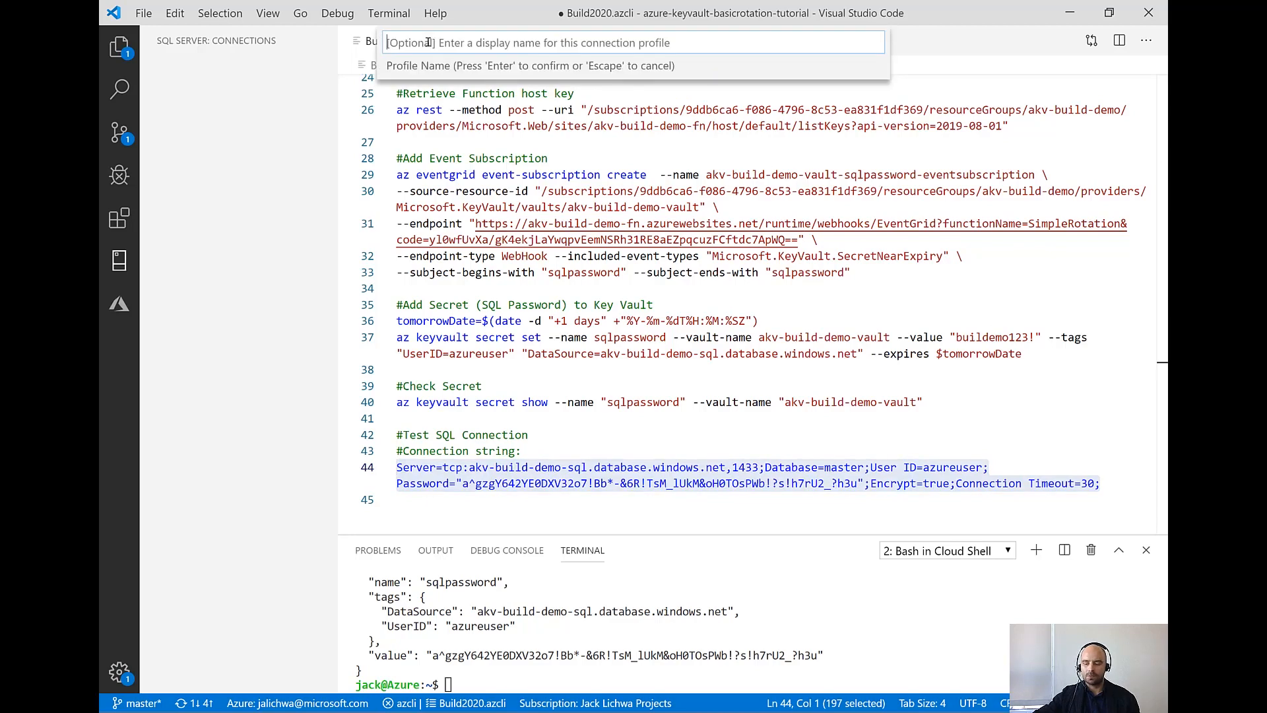
pyautogui.press('Return')
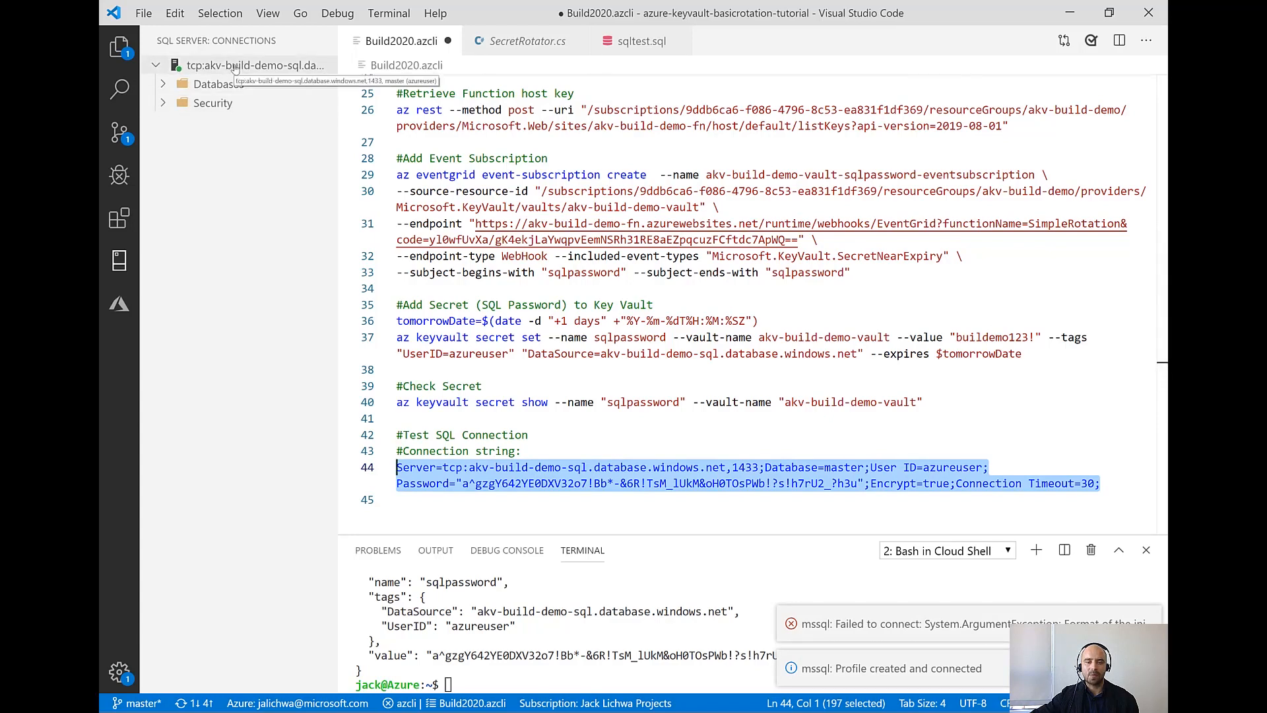
# Switch to the presentation's Demo Overview slide on SQL Password Rotation
pyautogui.click(420, 507)
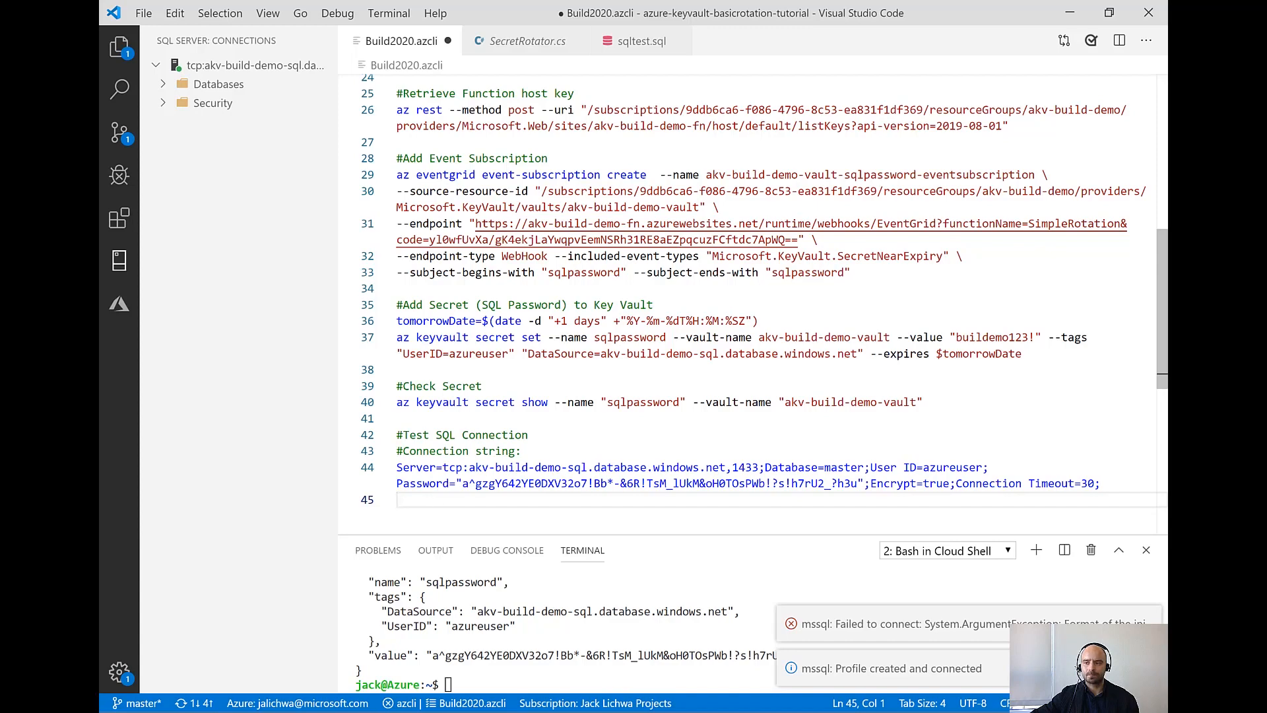
pyautogui.hotkey('alt', 'Tab')
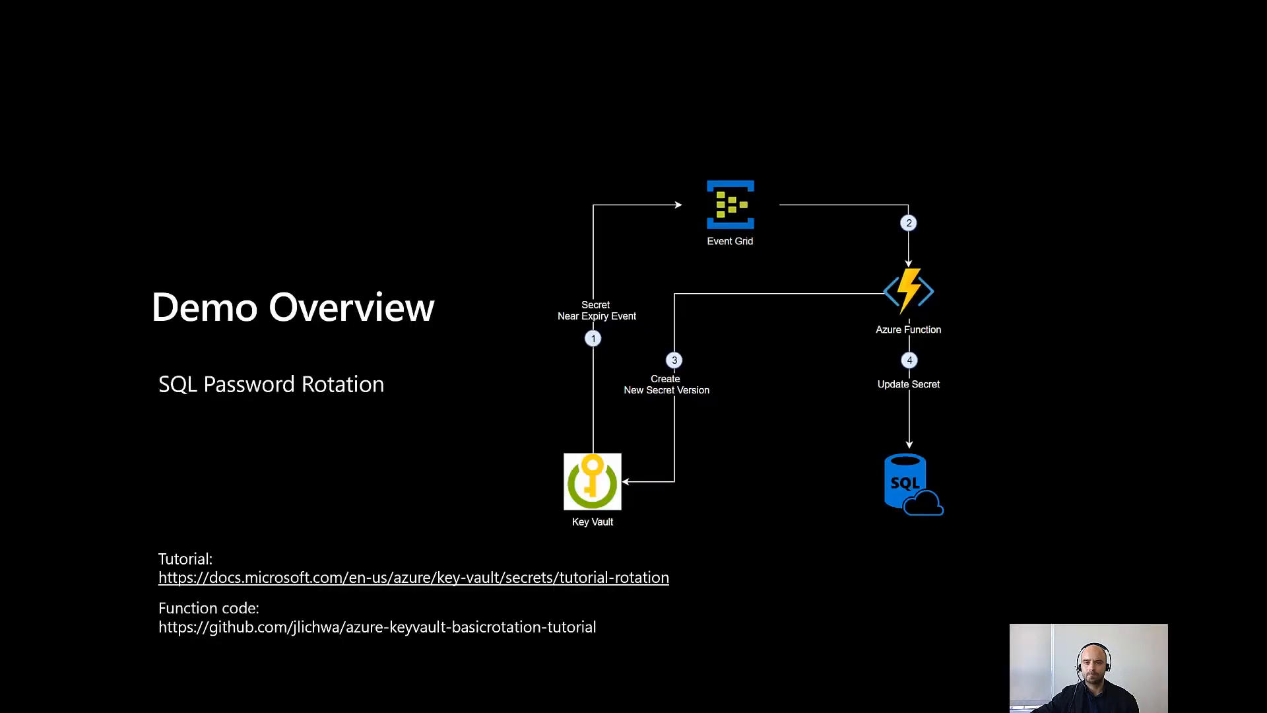
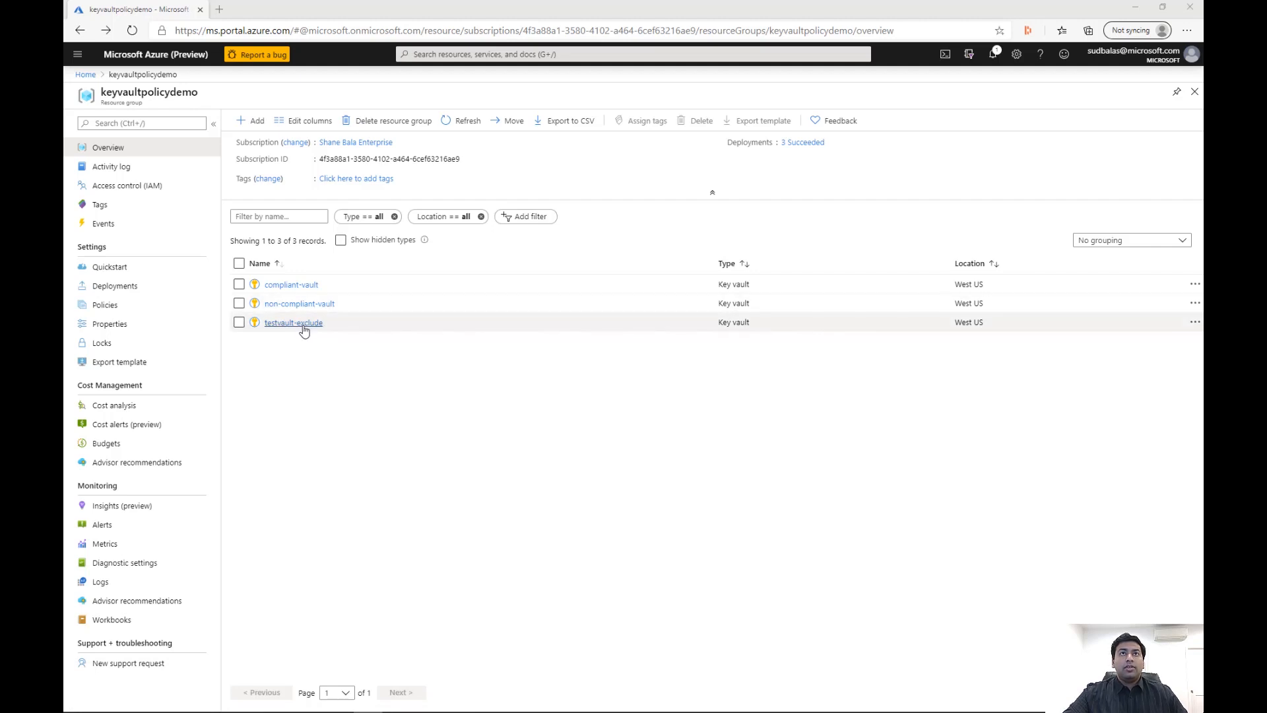
# Find the Azure Policy service and open its list of policy definitions
pyautogui.click(662, 56)
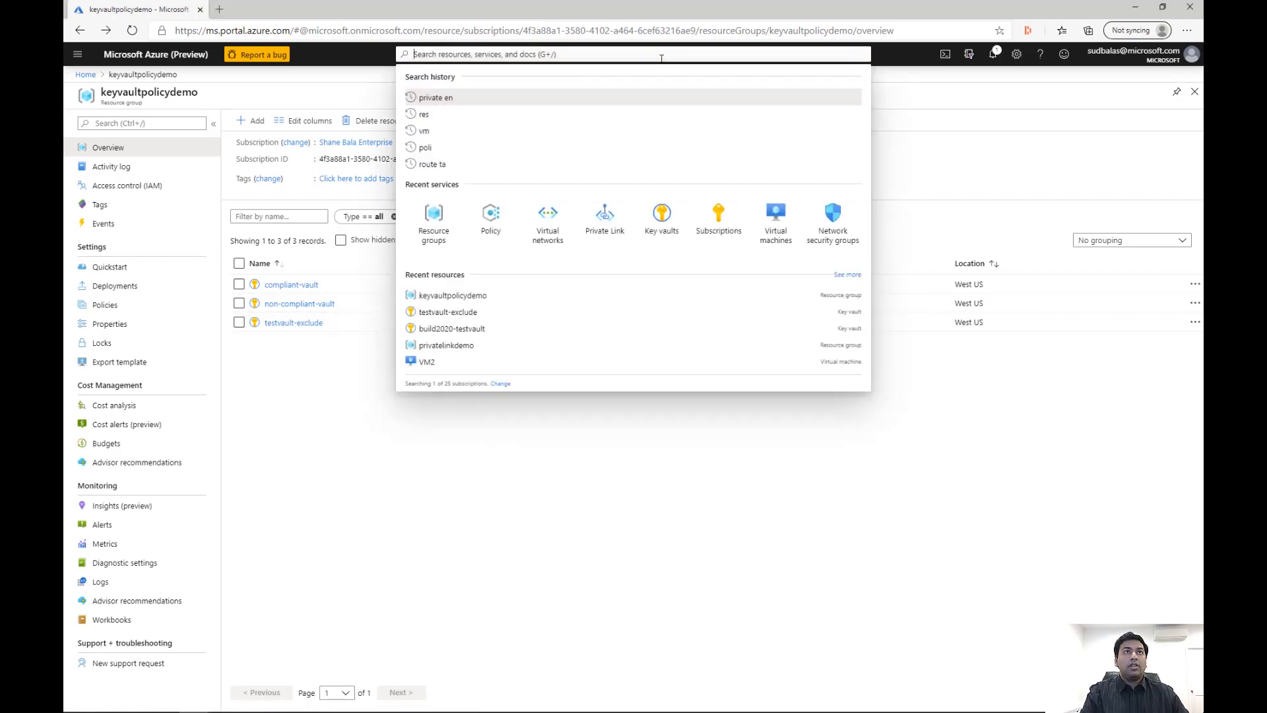
pyautogui.write('poli')
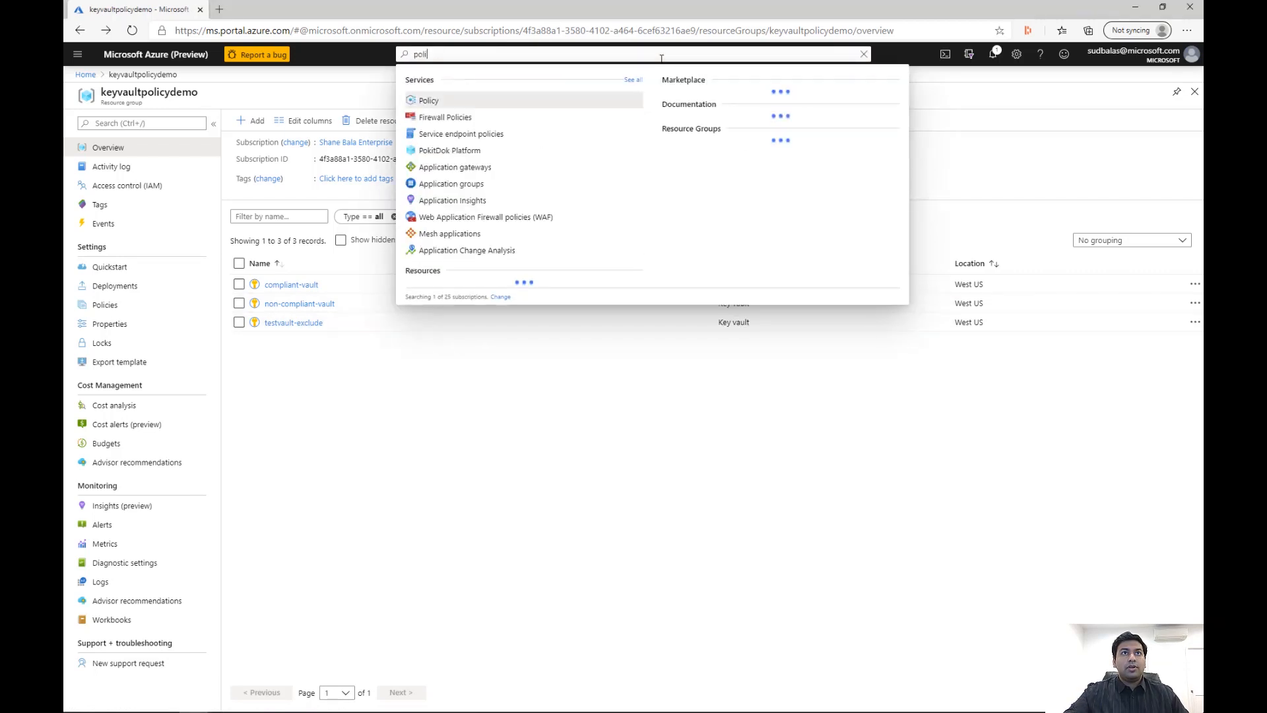
pyautogui.click(436, 100)
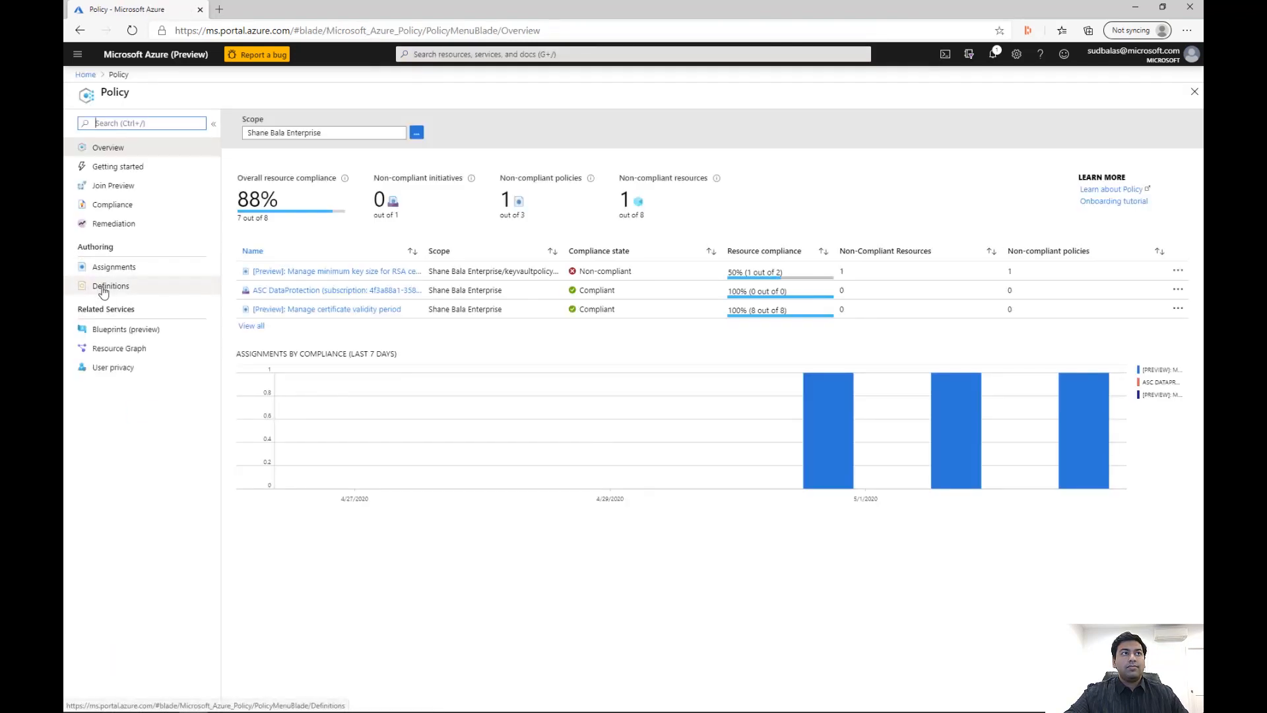
pyautogui.click(99, 288)
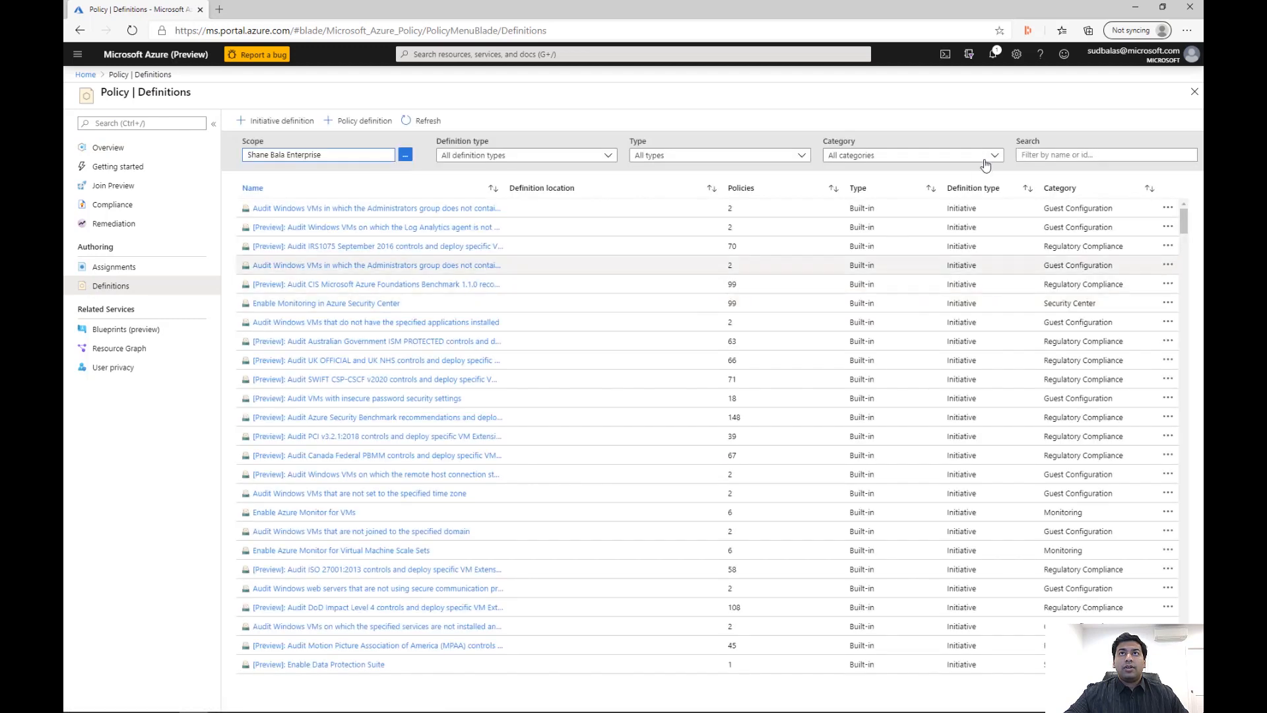
# Filter the policy definitions to the Key Vault category only
pyautogui.click(990, 156)
pyautogui.click(833, 195)
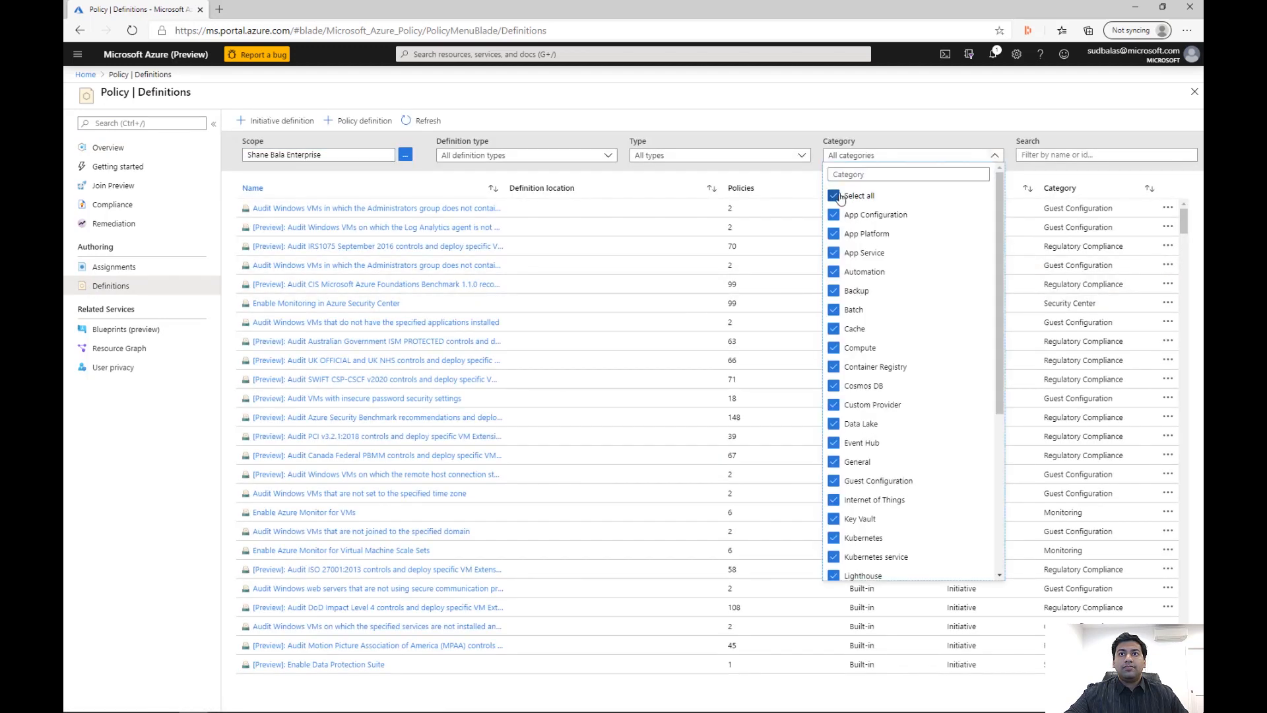
pyautogui.scroll(-2, 926, 337)
pyautogui.click(920, 393)
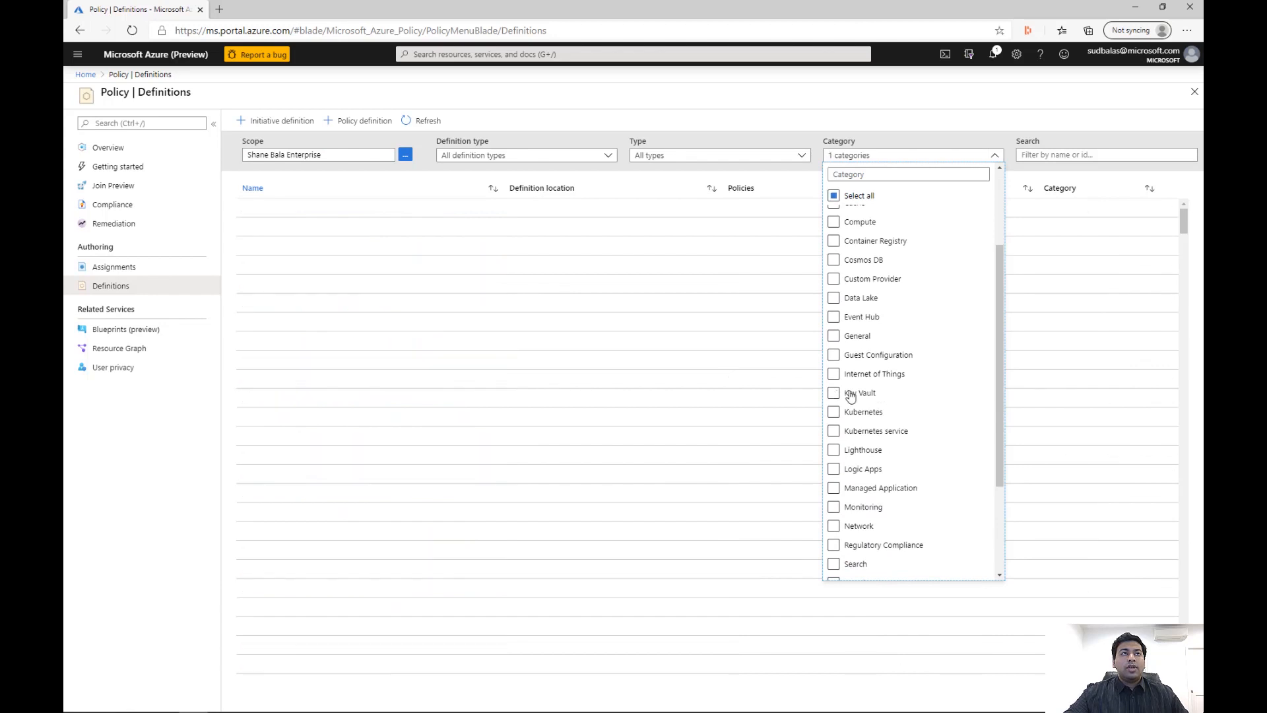
pyautogui.click(570, 573)
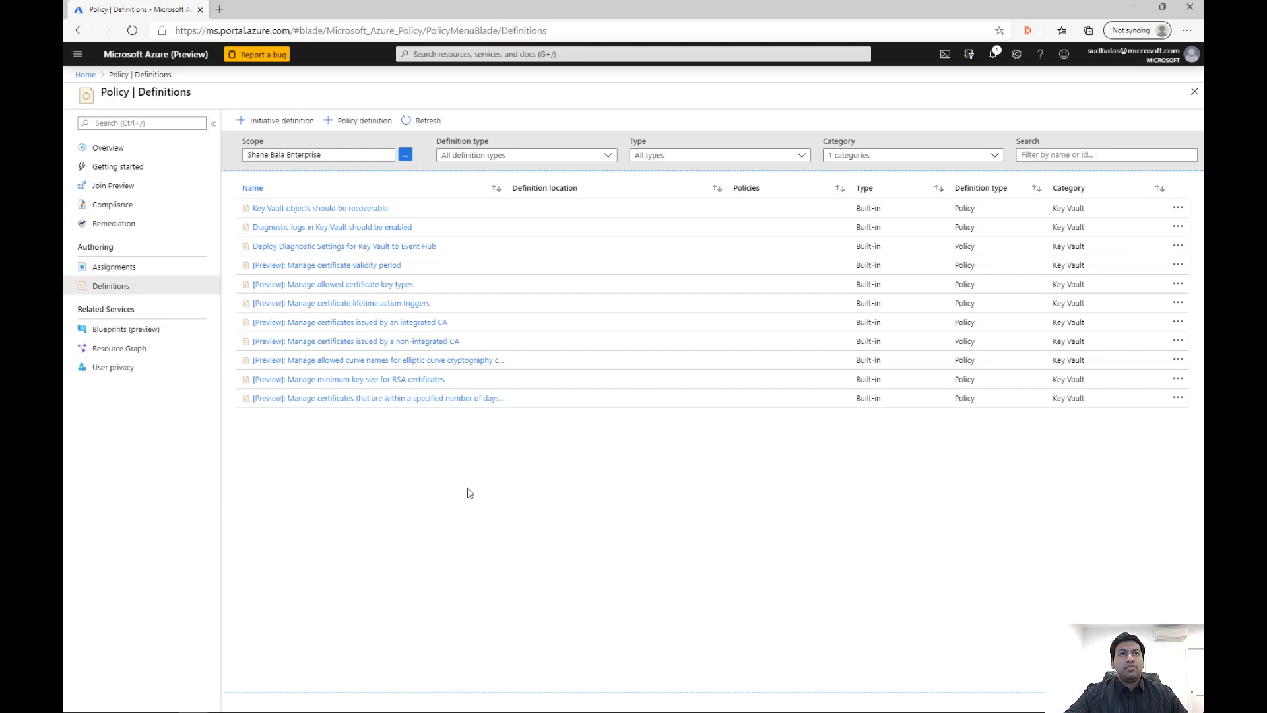
# Start assigning "[Preview]: Manage minimum key size for RSA certificates" with the keyvaultpolicydemo resource group in the Enterprise subscription as its scope
pyautogui.click(385, 382)
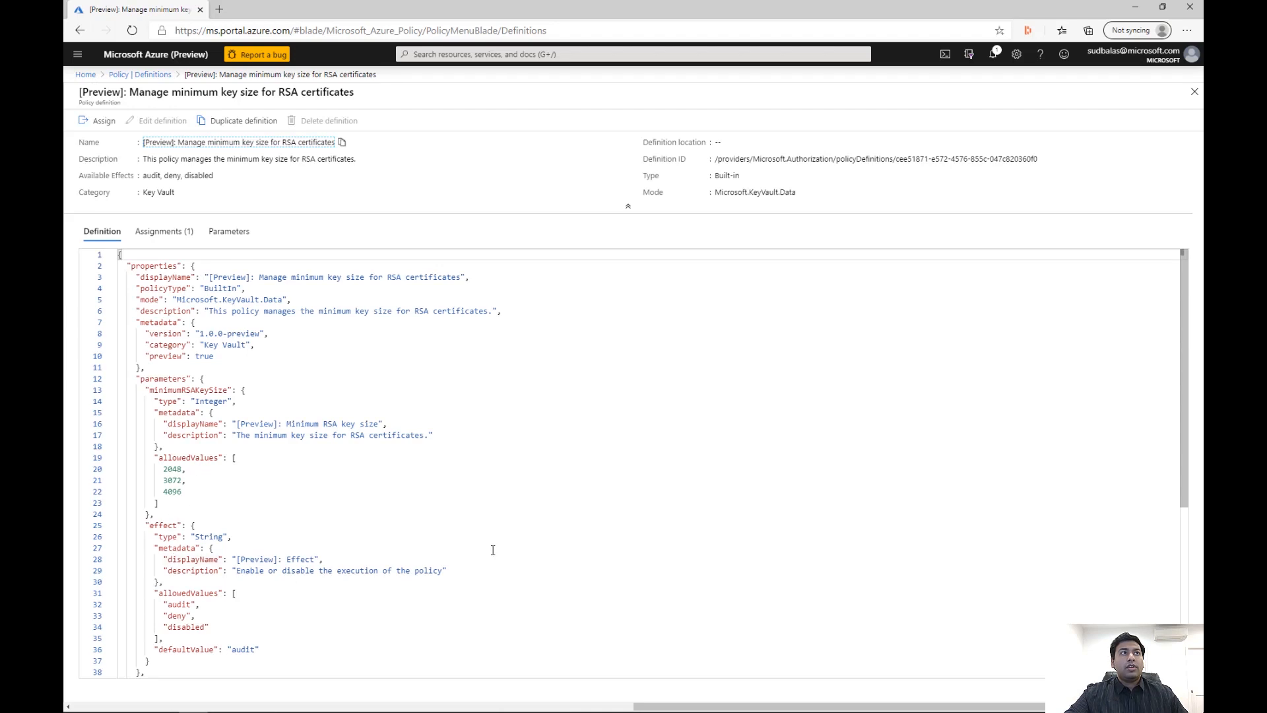
pyautogui.click(93, 123)
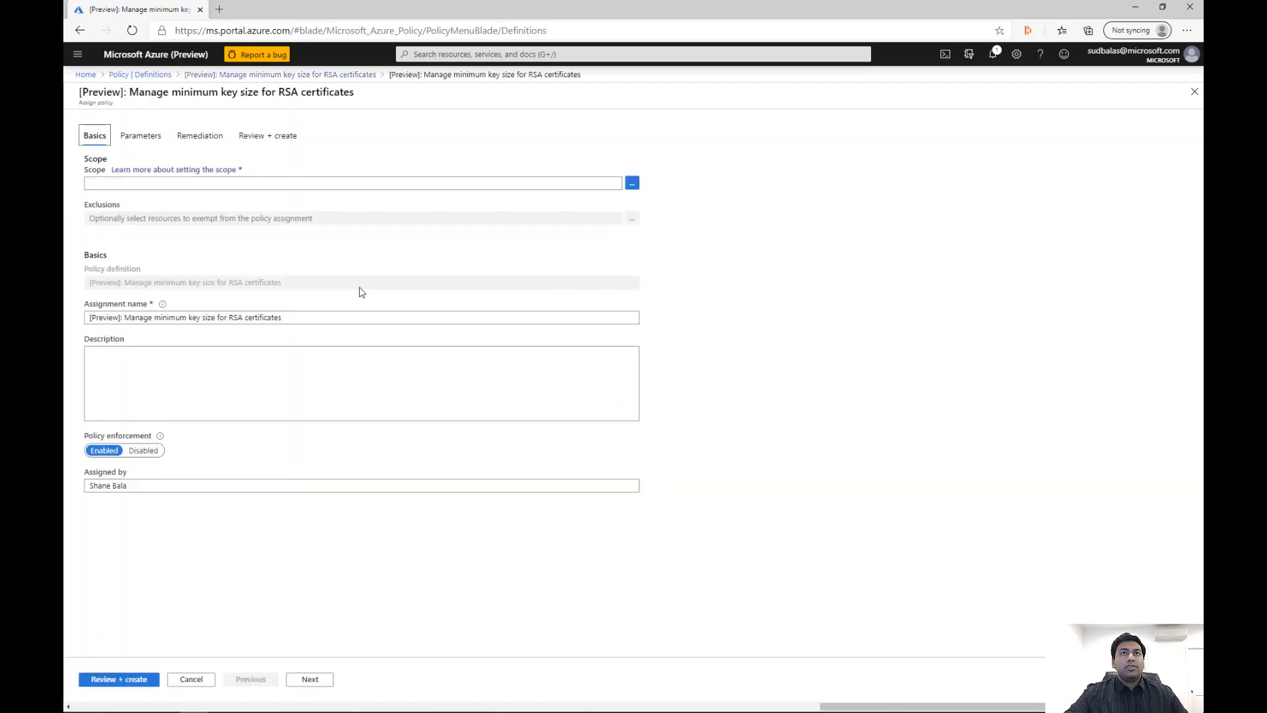
pyautogui.click(633, 183)
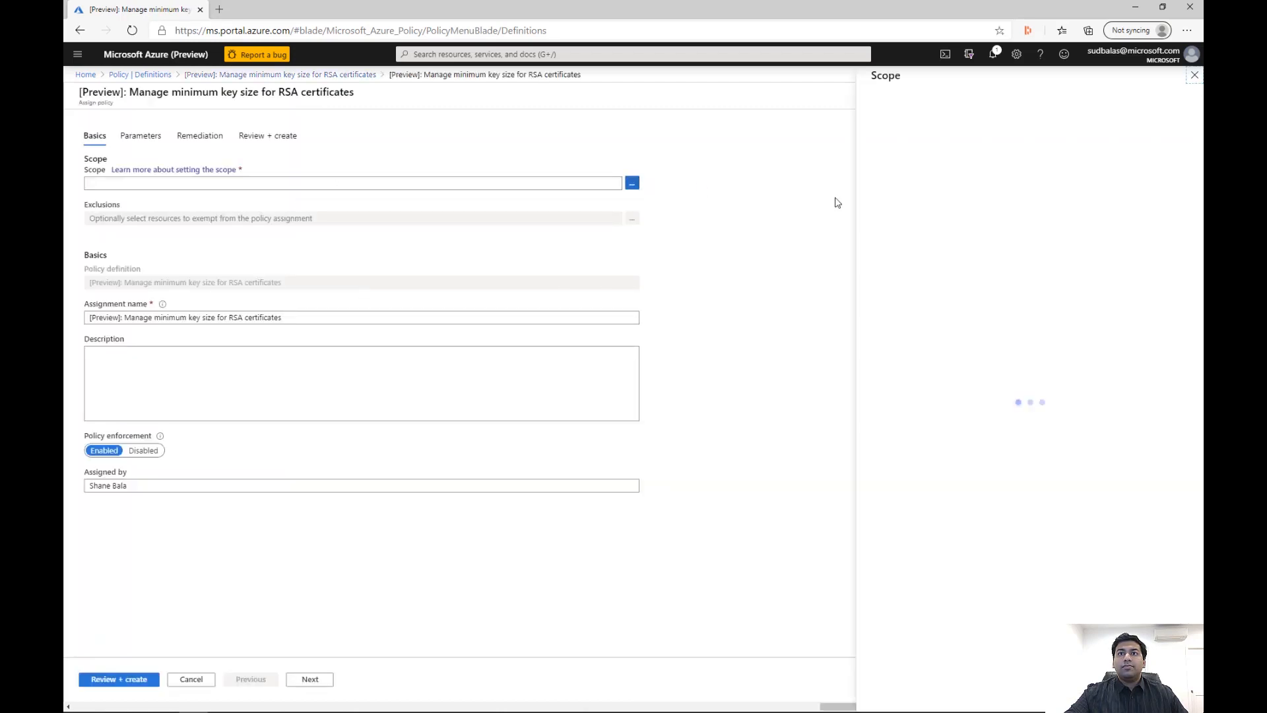
pyautogui.click(1135, 135)
pyautogui.scroll(-3, 994, 396)
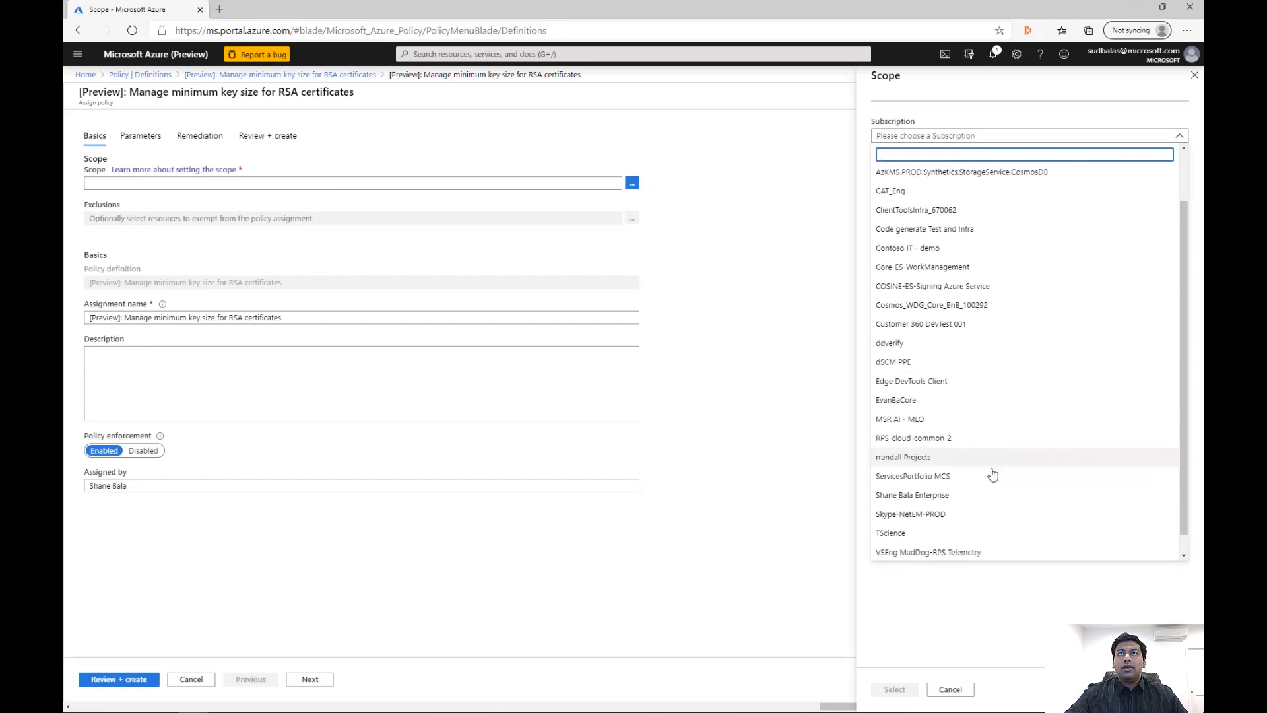
pyautogui.click(990, 487)
pyautogui.click(930, 171)
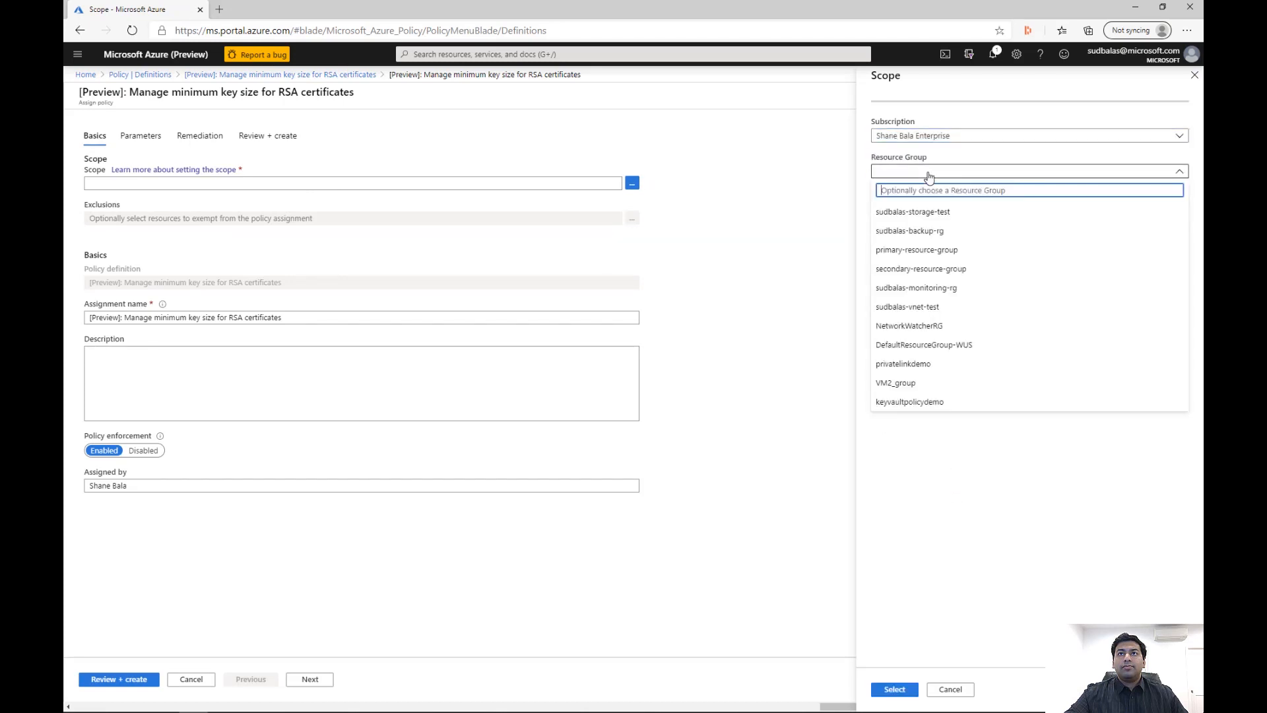
pyautogui.click(935, 404)
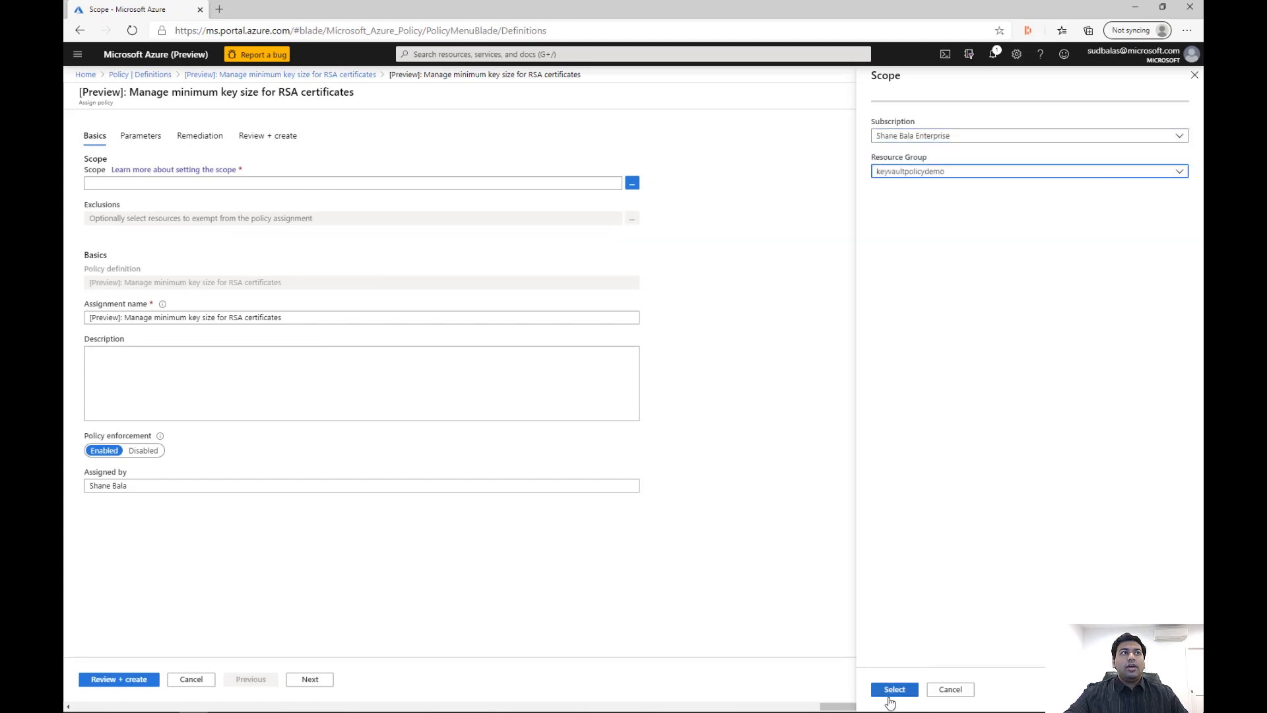
pyautogui.click(894, 689)
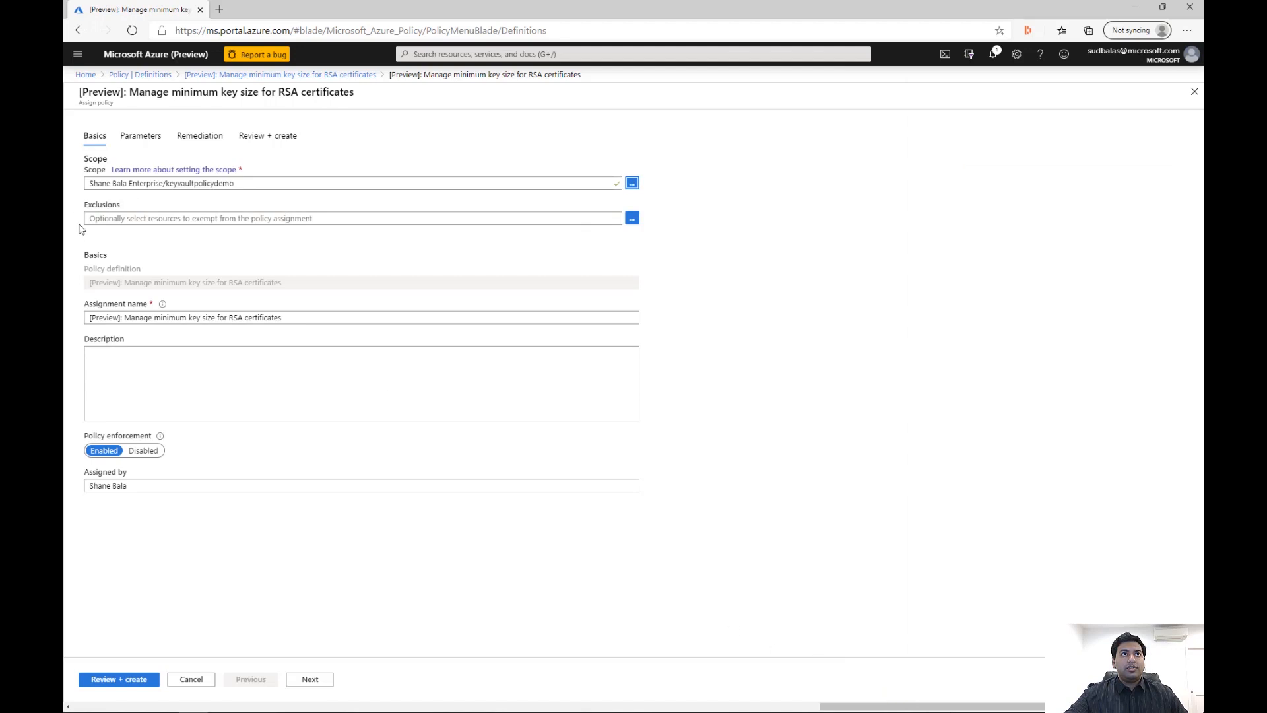
# Exclude the testvault-exclude key vault from the policy assignment and save the exclusion
pyautogui.click(631, 218)
pyautogui.click(982, 210)
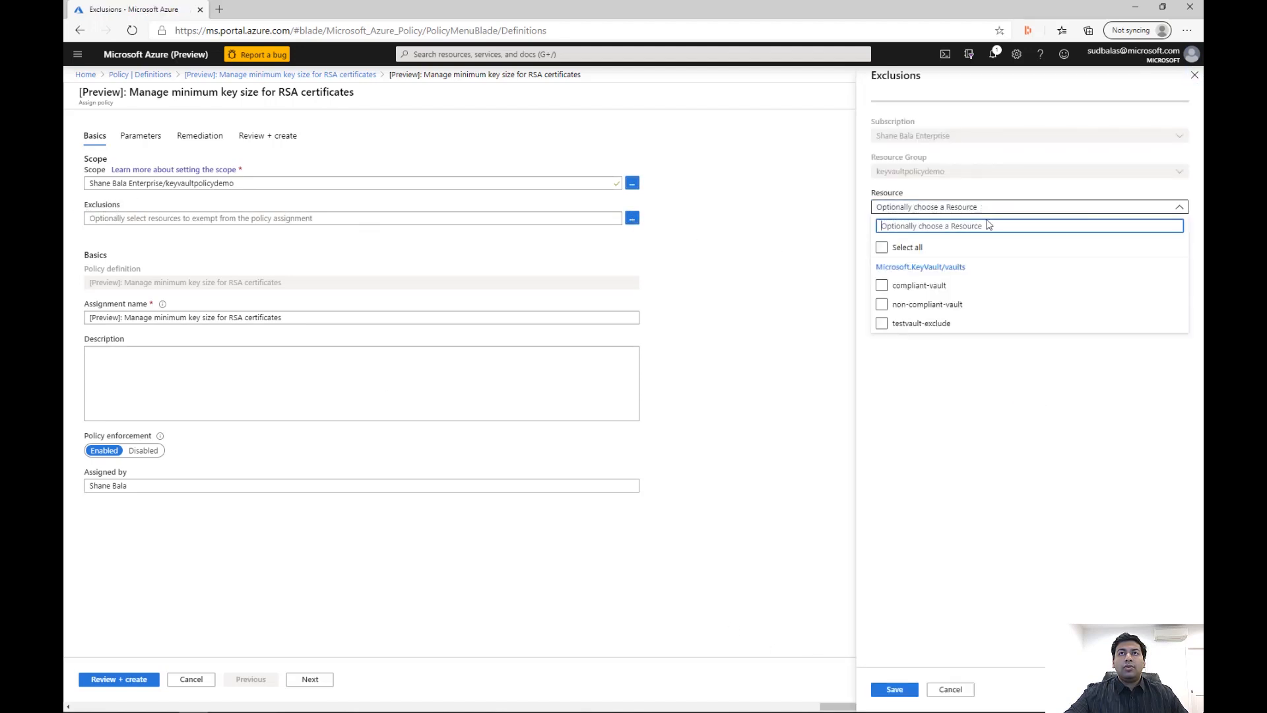
pyautogui.click(897, 325)
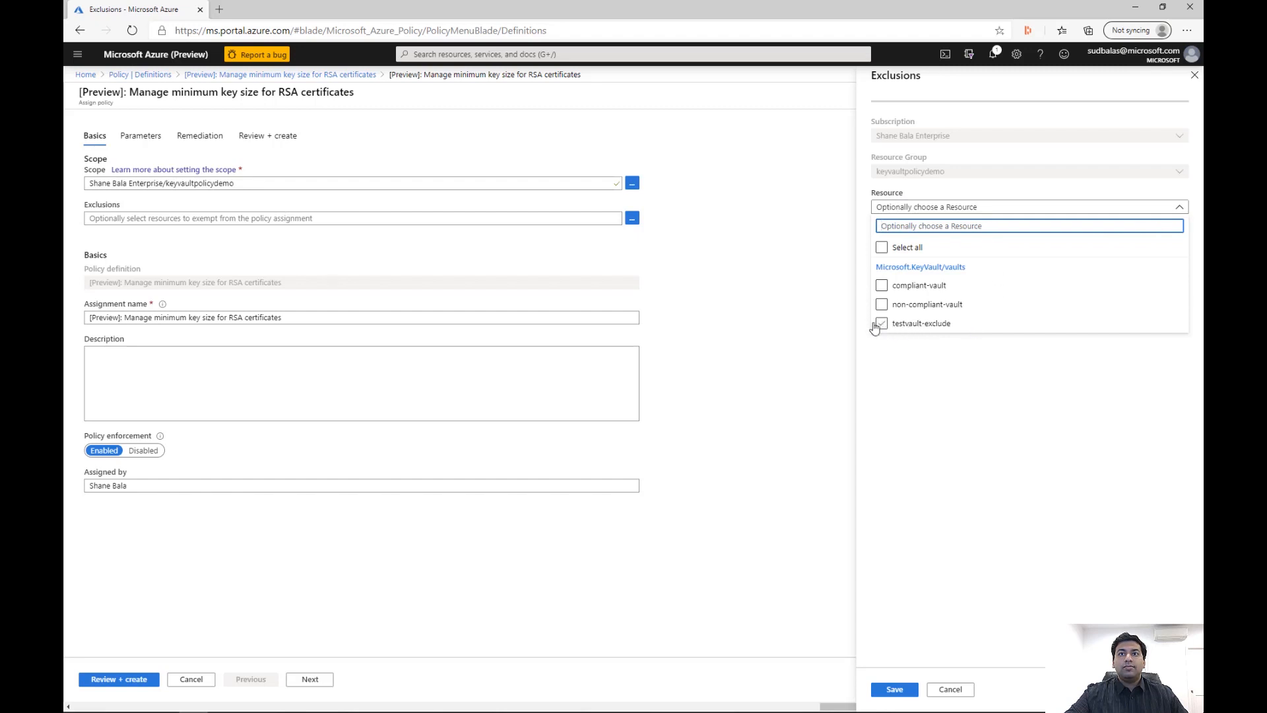
pyautogui.click(882, 325)
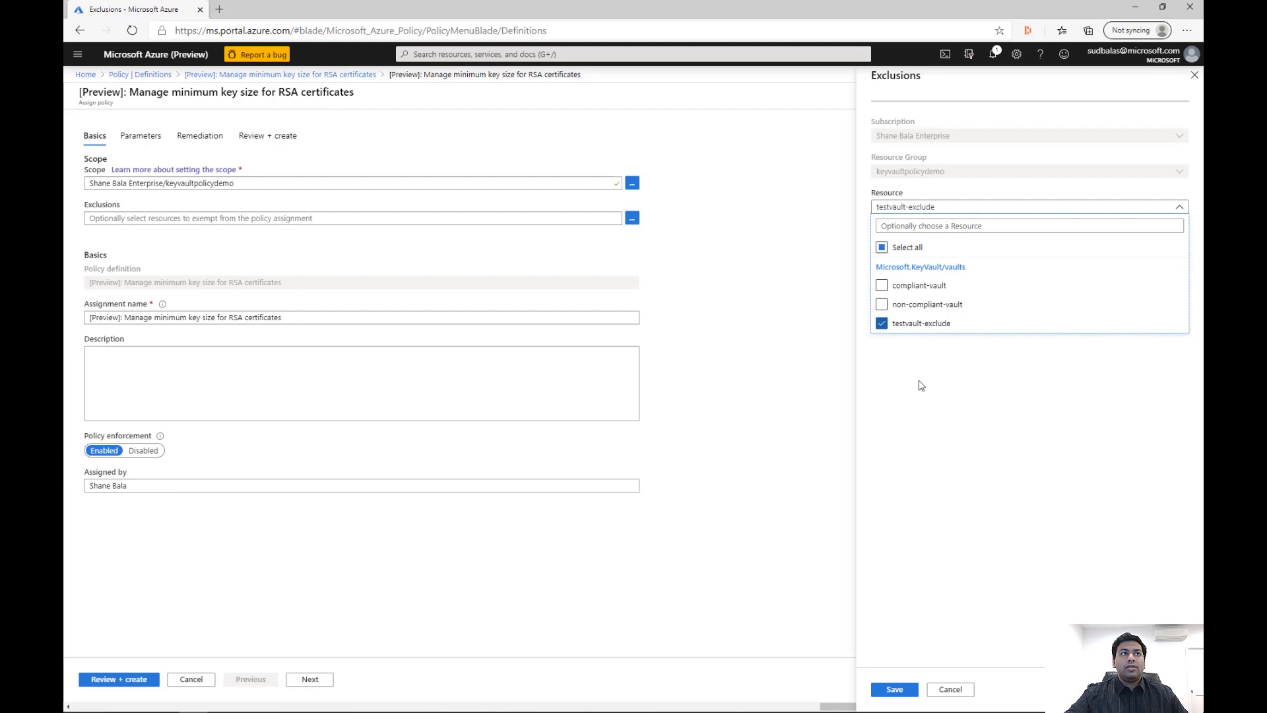
pyautogui.click(898, 691)
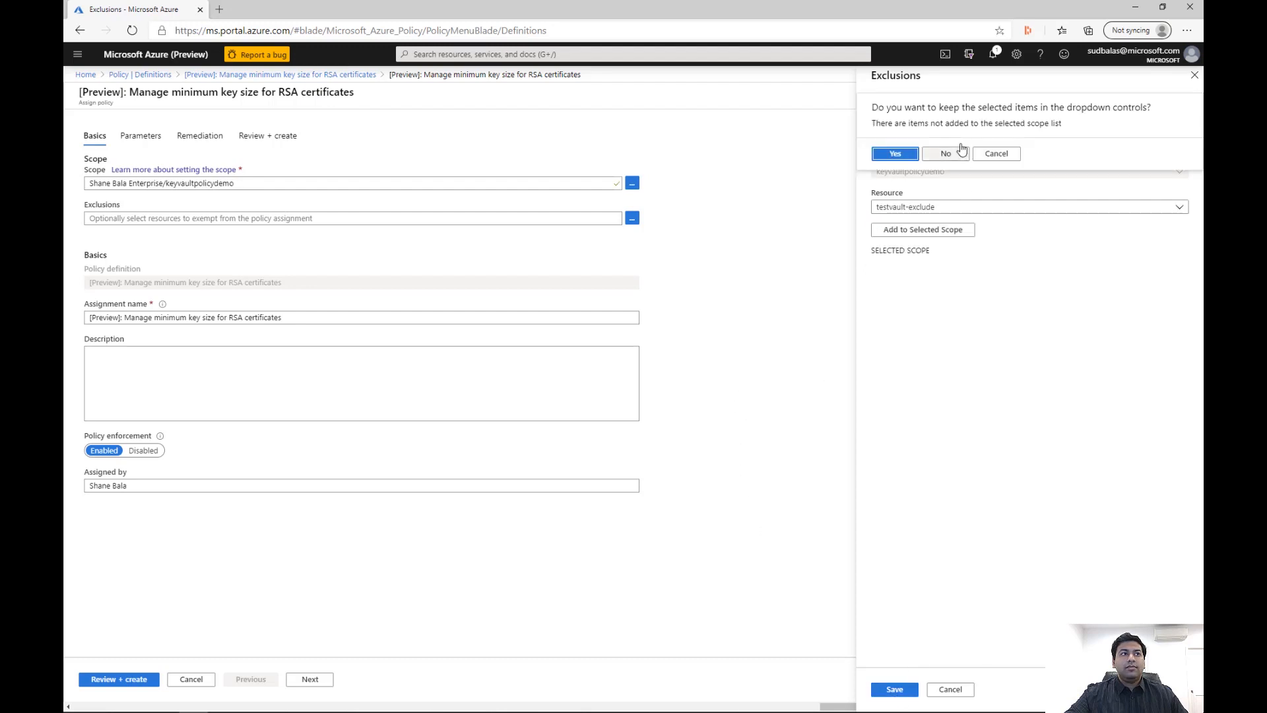
pyautogui.click(893, 155)
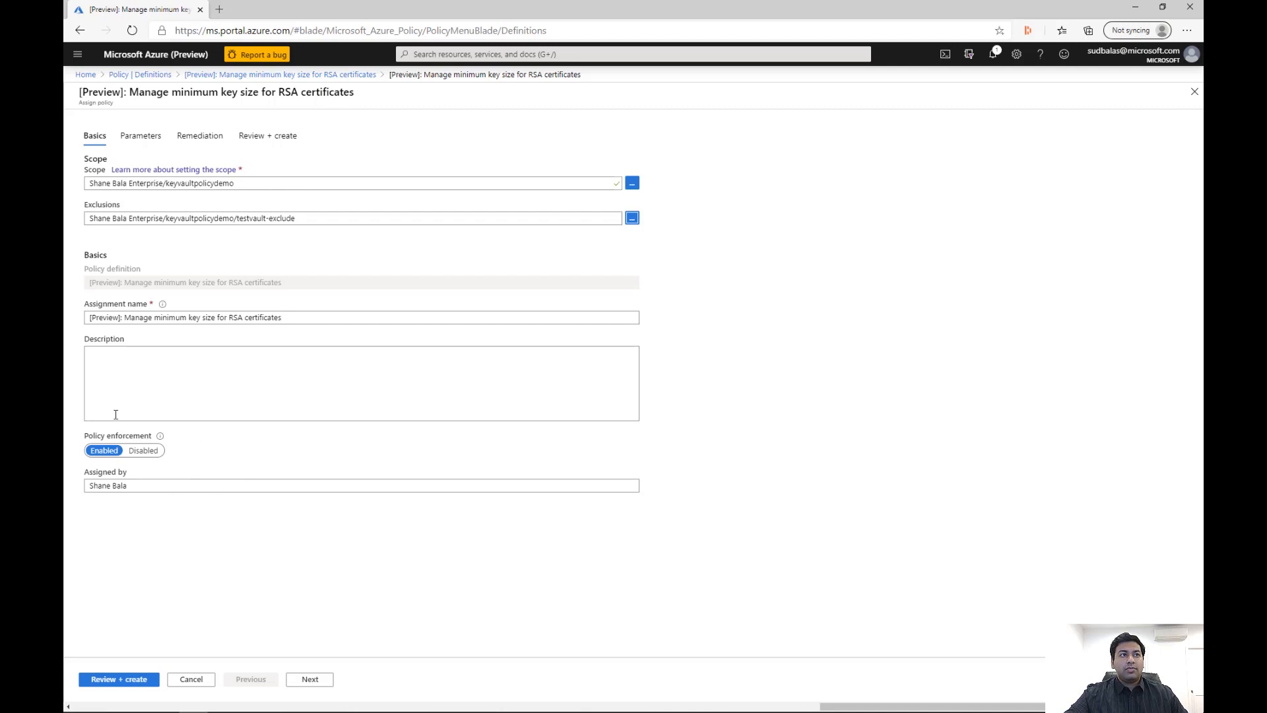
# Disable policy enforcement, set the minimum RSA key size to 3072 with the deny effect, and take the assignment to final review
pyautogui.click(136, 453)
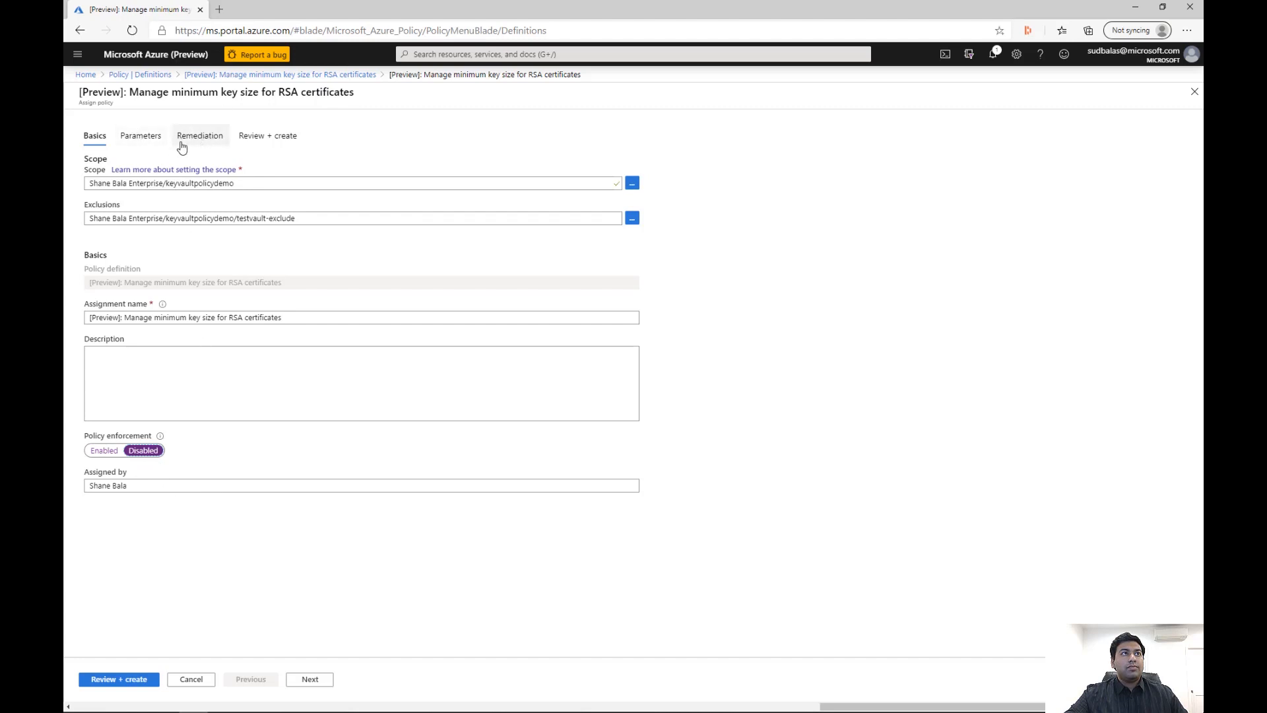
pyautogui.click(153, 142)
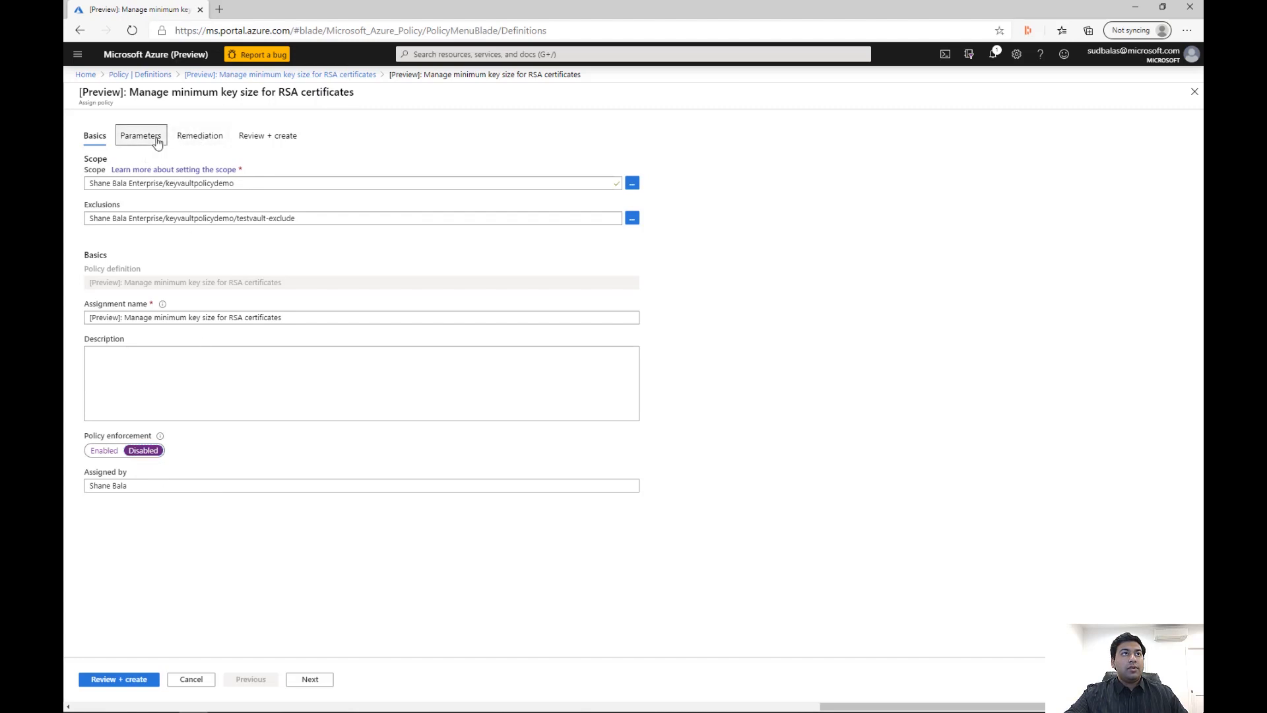
pyautogui.click(279, 193)
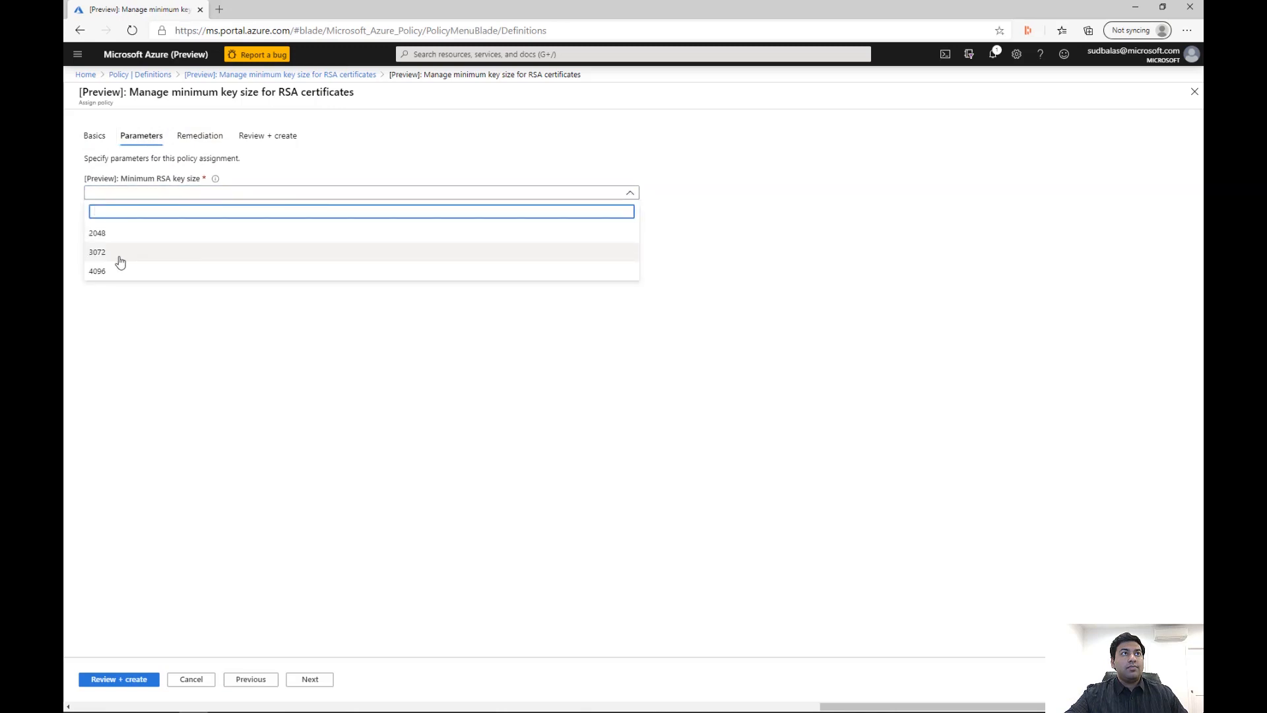
pyautogui.click(140, 254)
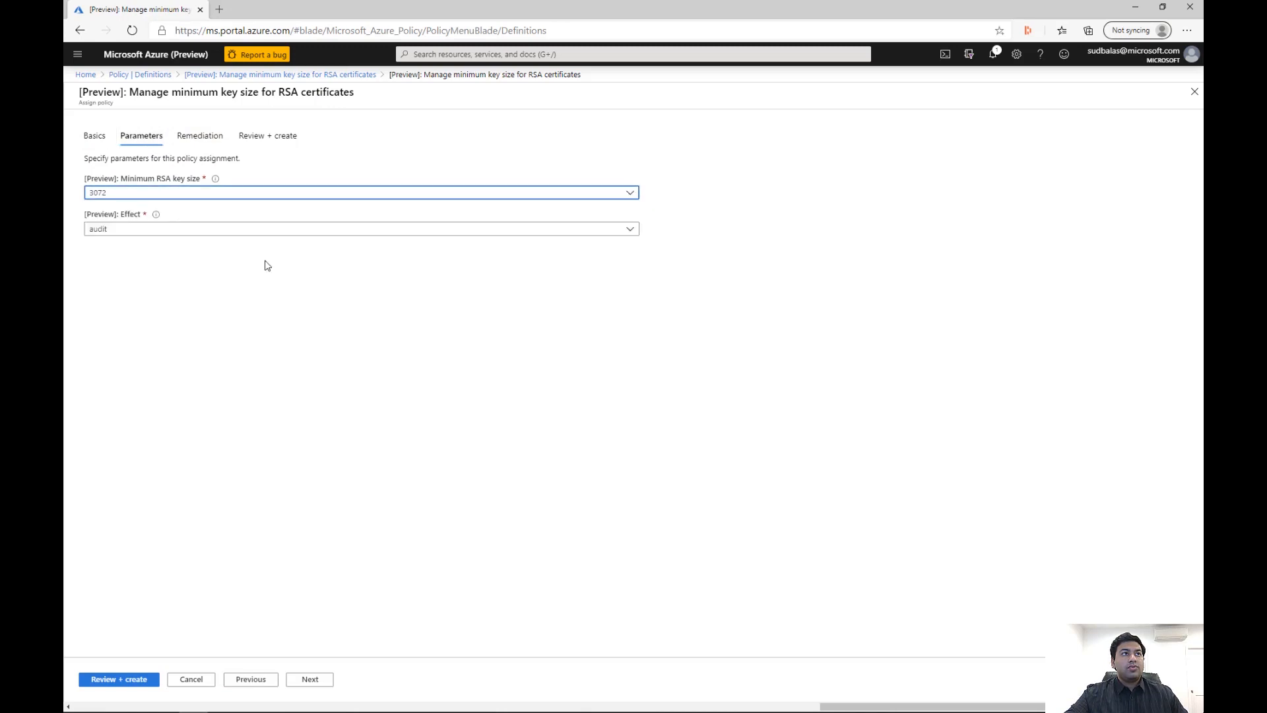
pyautogui.click(226, 231)
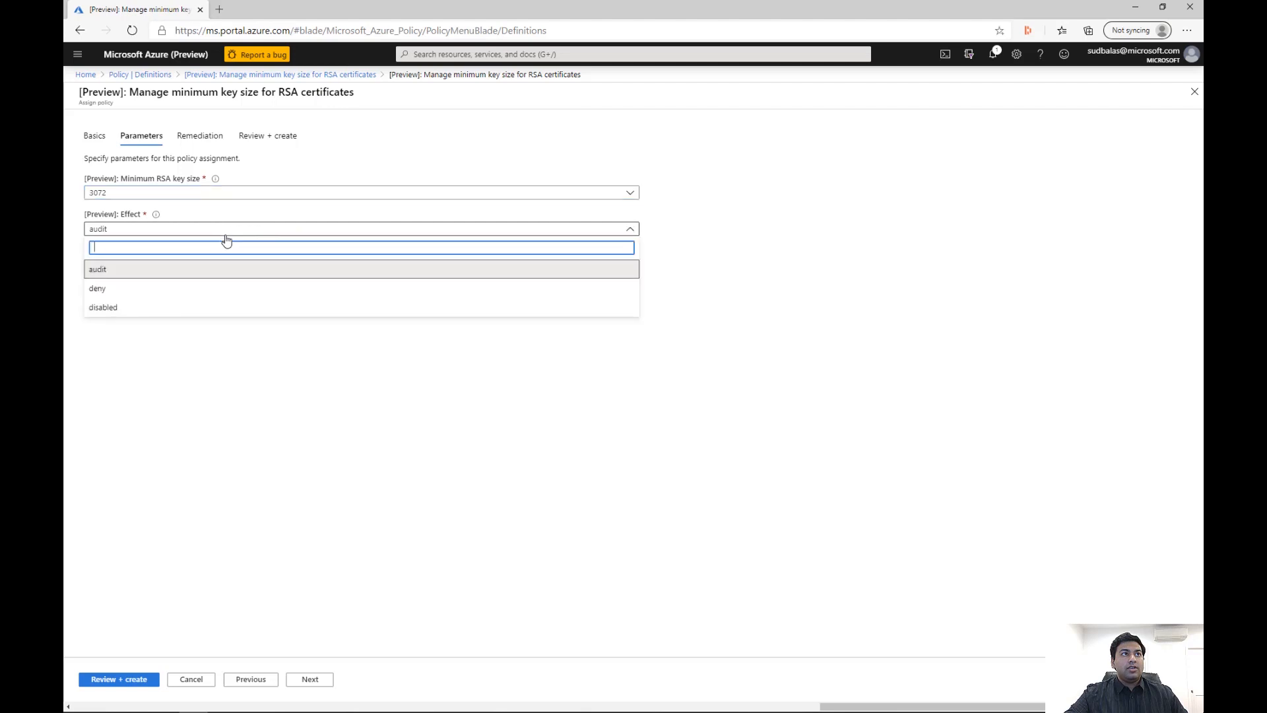
pyautogui.click(155, 294)
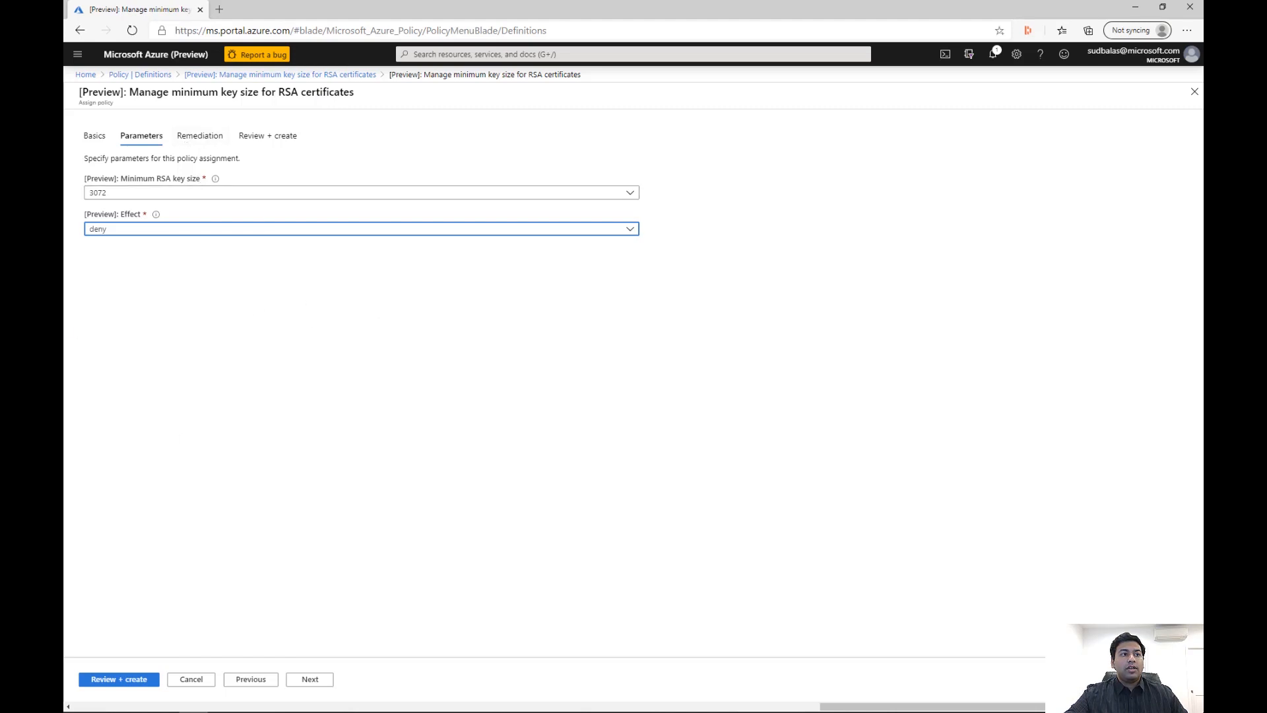
pyautogui.click(124, 679)
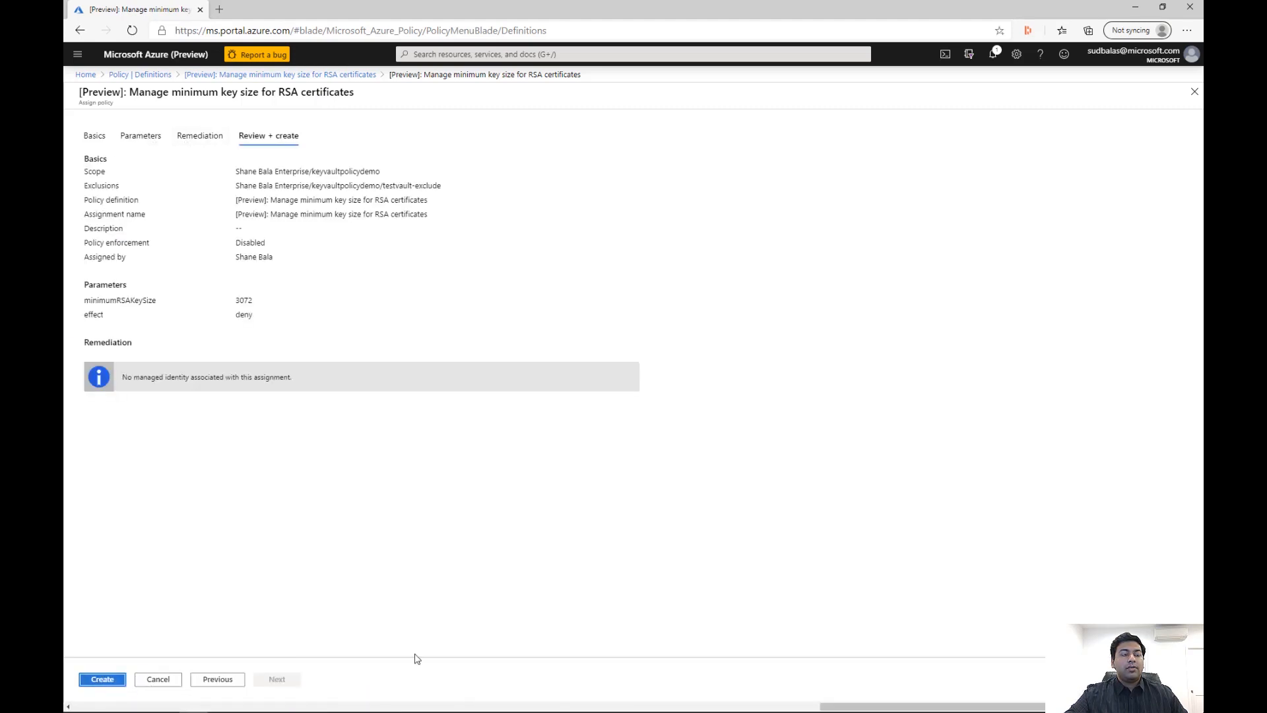
pyautogui.click(109, 686)
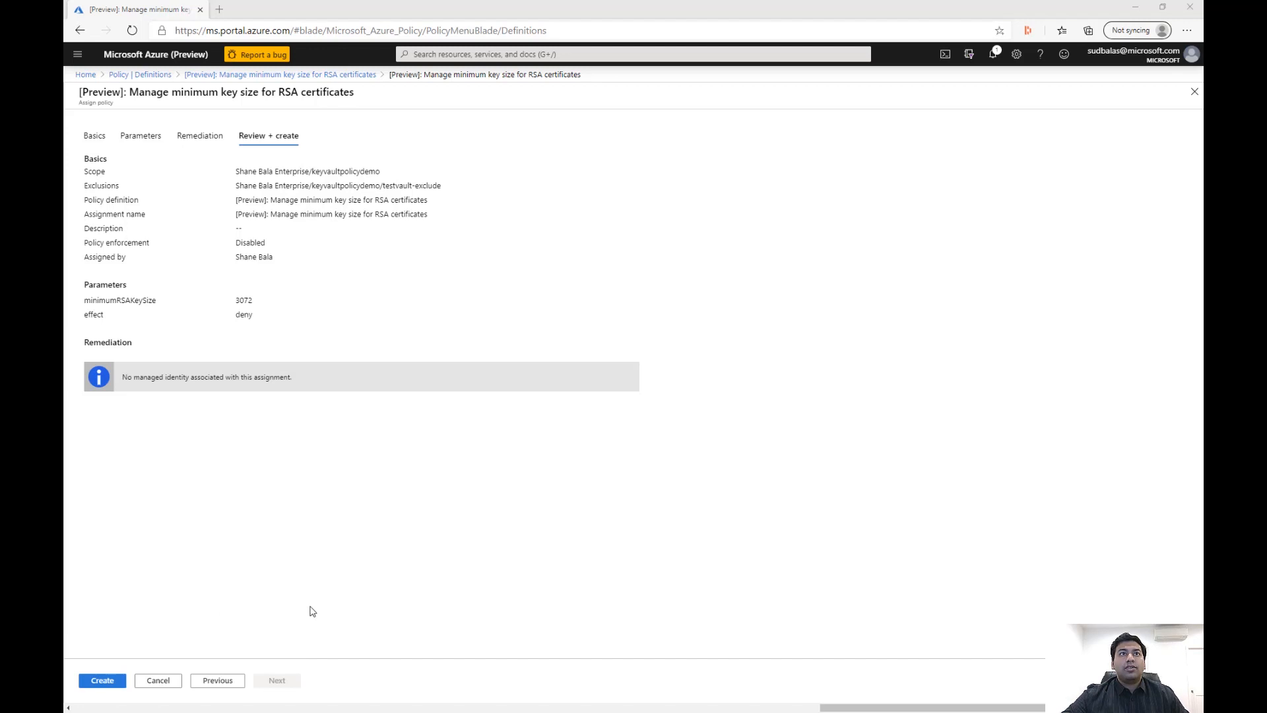
# Return to the Policy service and check its assignments and the compliance overview
pyautogui.click(558, 55)
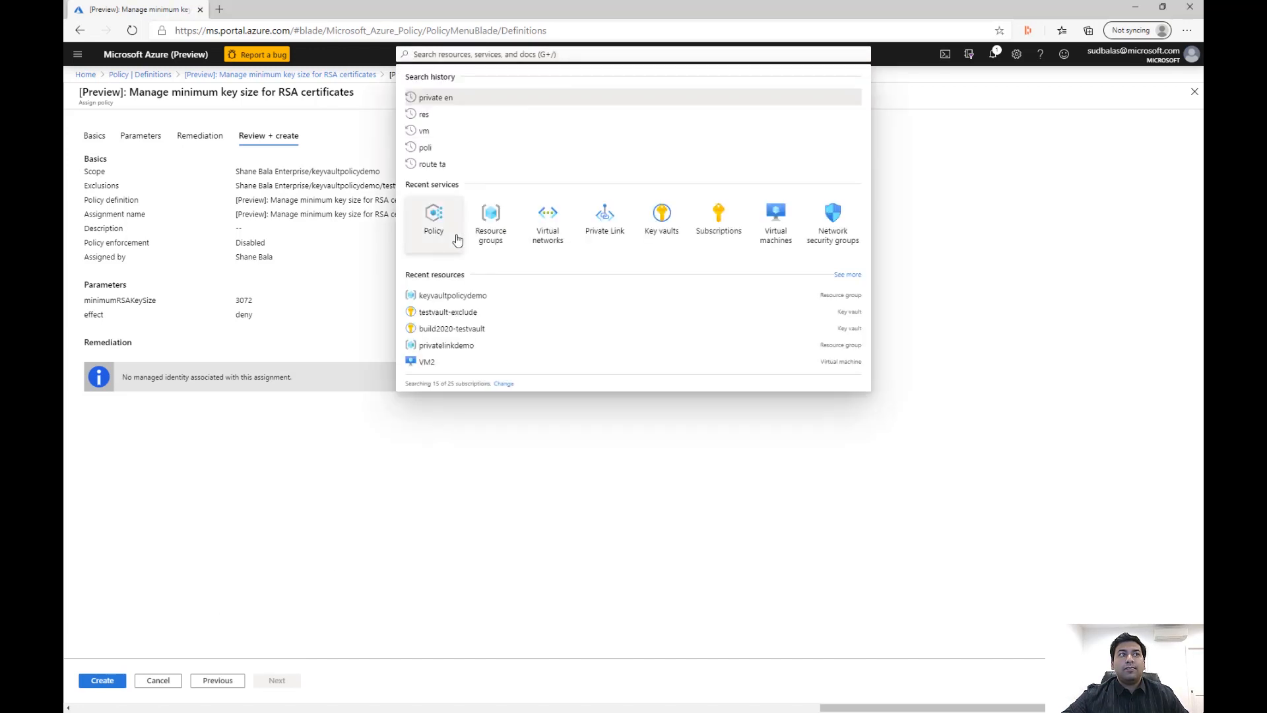
pyautogui.click(435, 231)
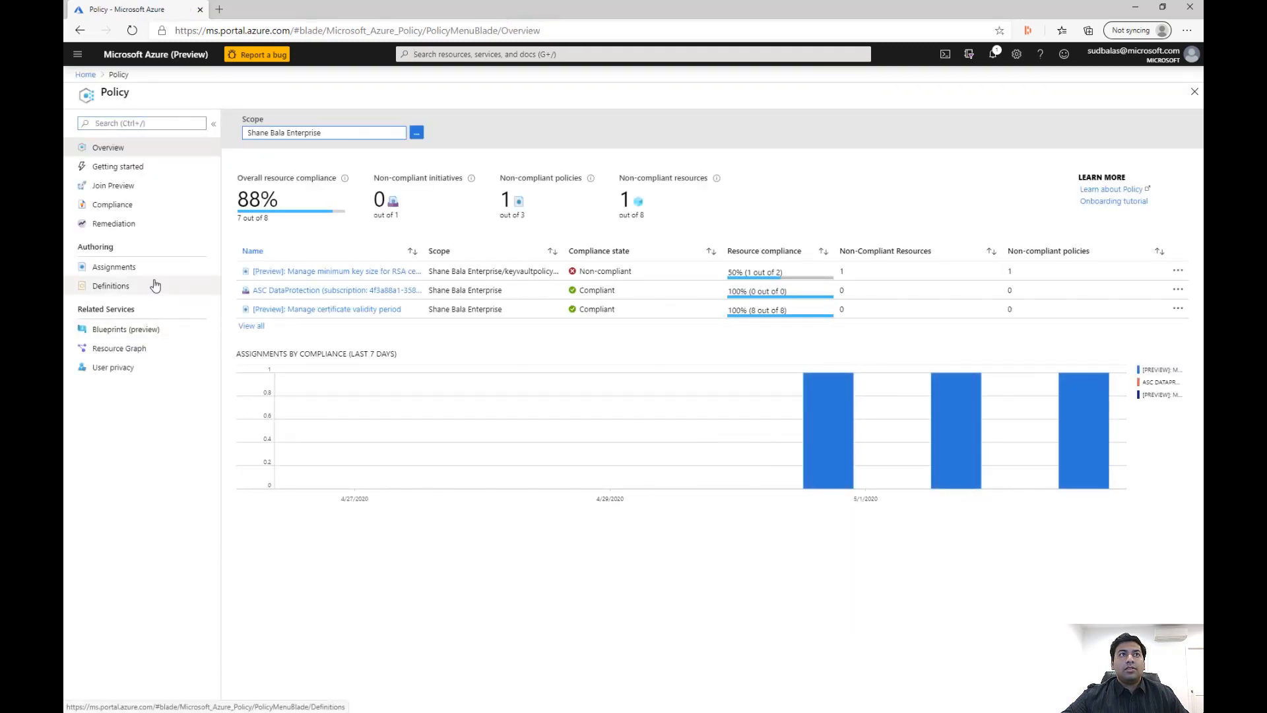
pyautogui.click(137, 267)
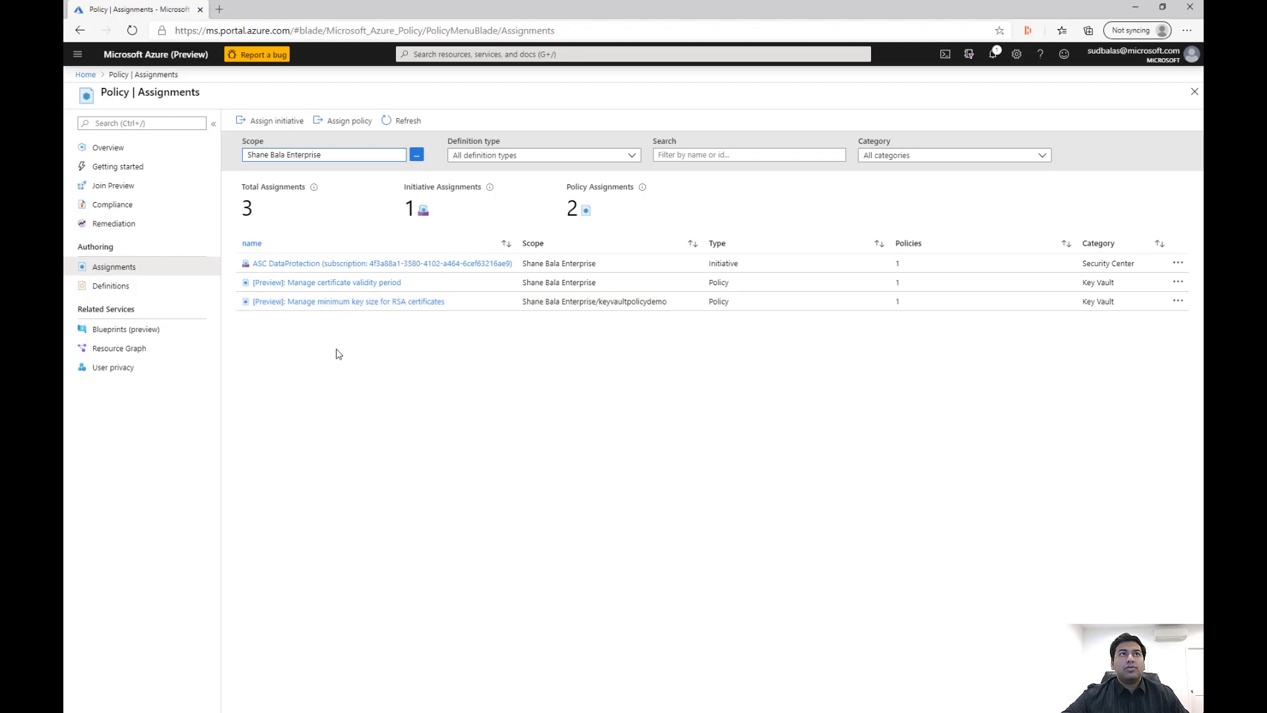
pyautogui.click(131, 210)
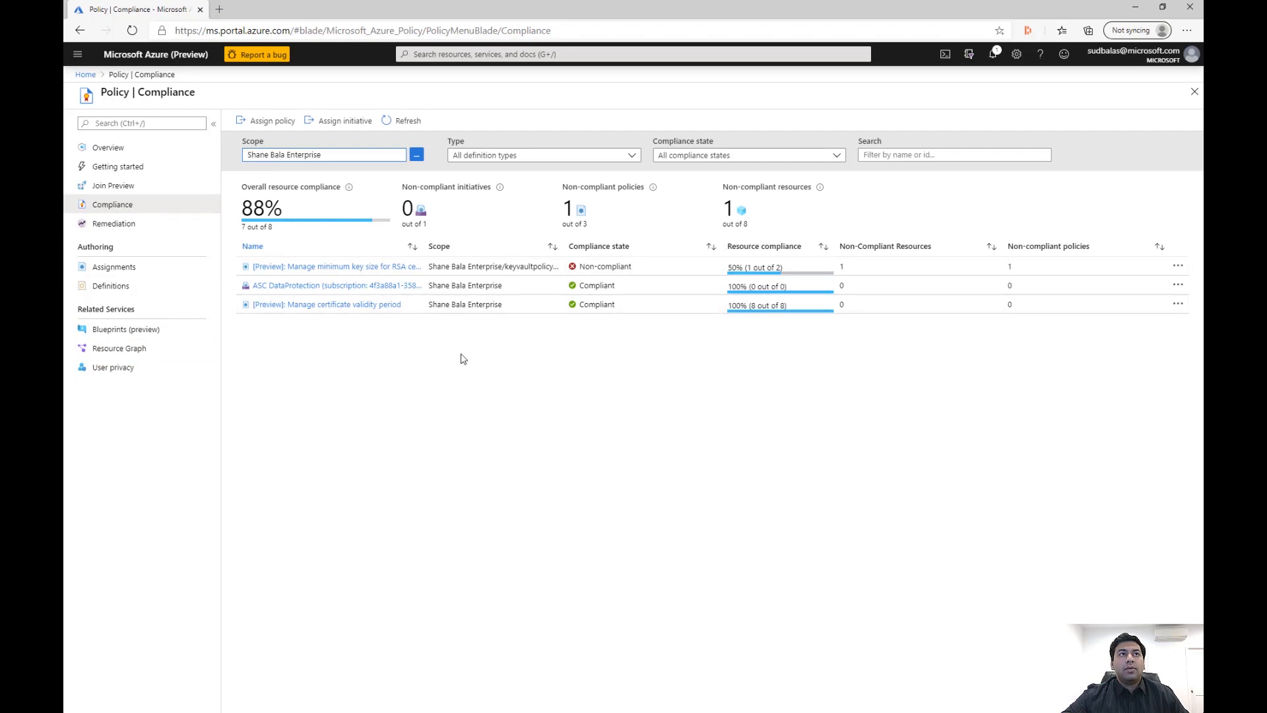
# Review the RSA key size assignment's compliance, filtering resources by Compliant and Non-compliant, and examine the certificates of non-compliant-vault
pyautogui.click(324, 267)
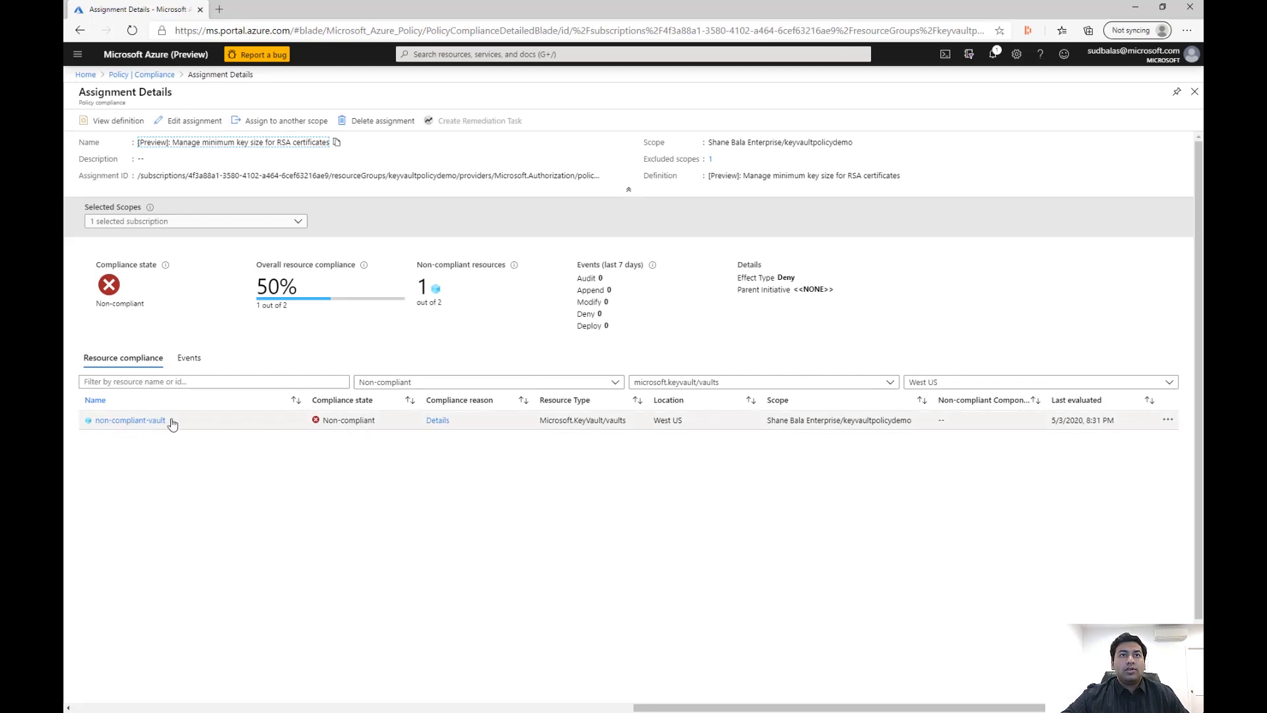
pyautogui.click(615, 383)
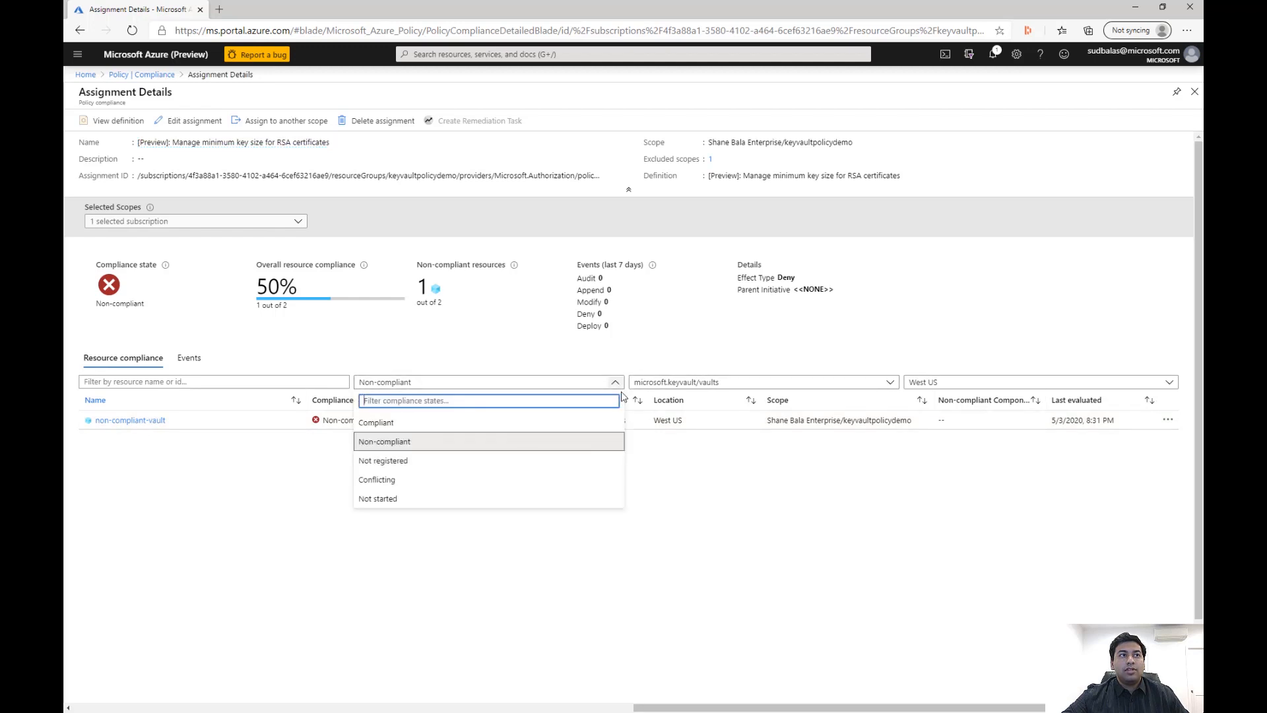
pyautogui.click(490, 423)
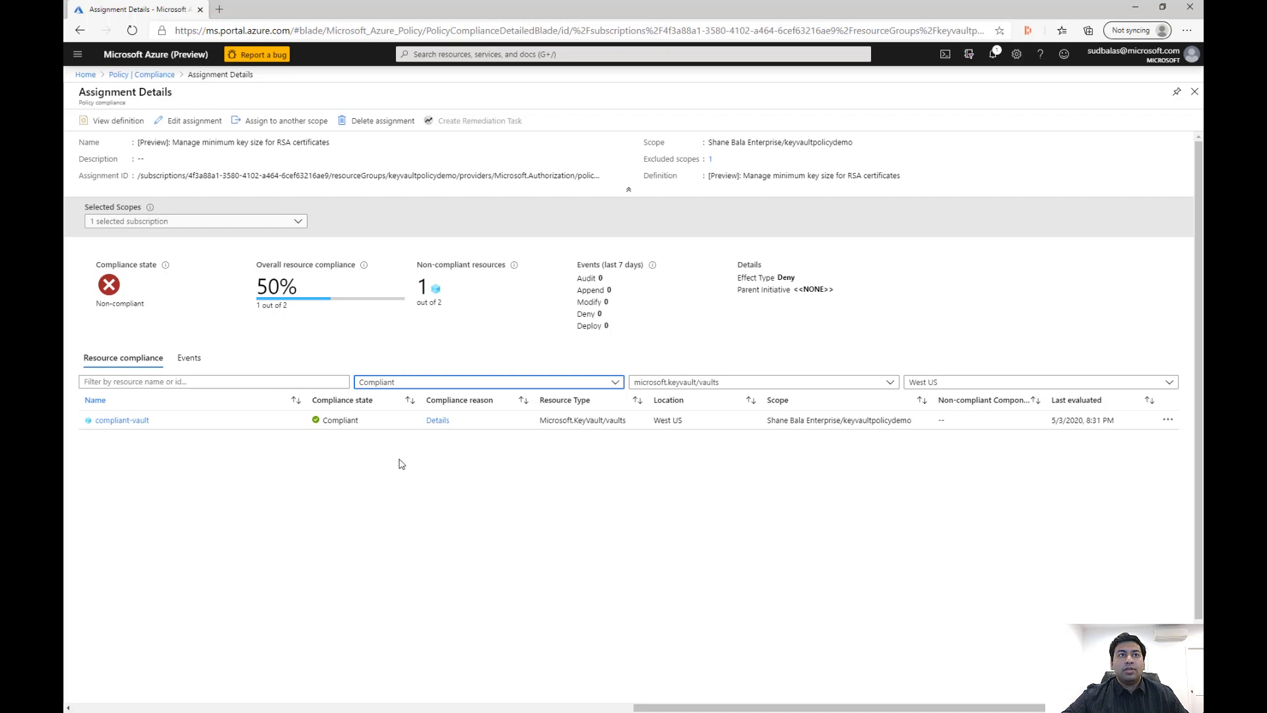
pyautogui.click(610, 386)
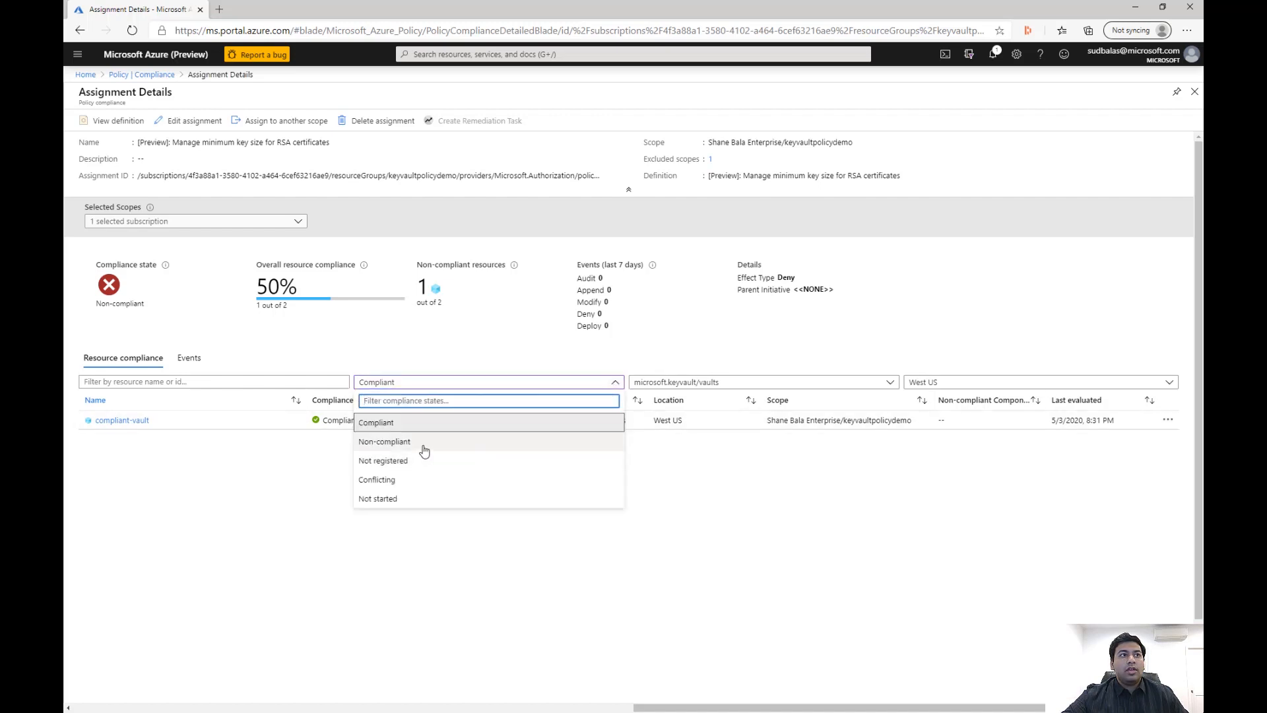
pyautogui.click(410, 442)
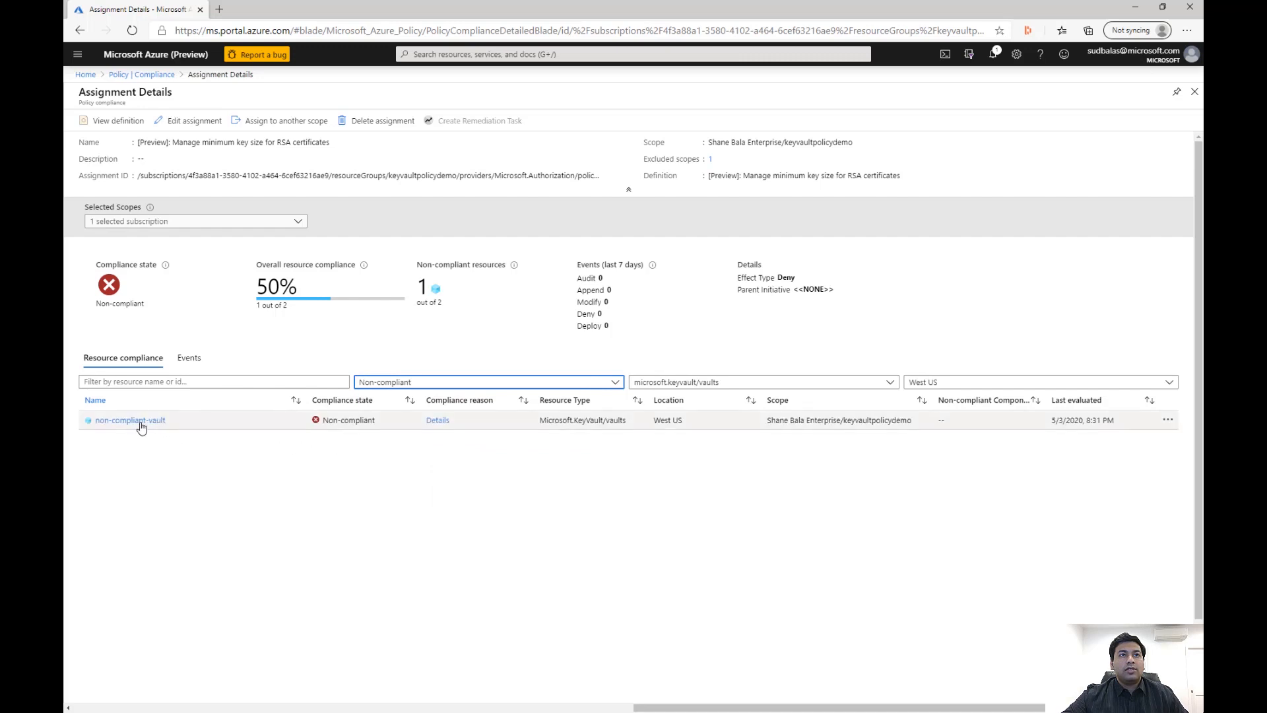
pyautogui.click(140, 423)
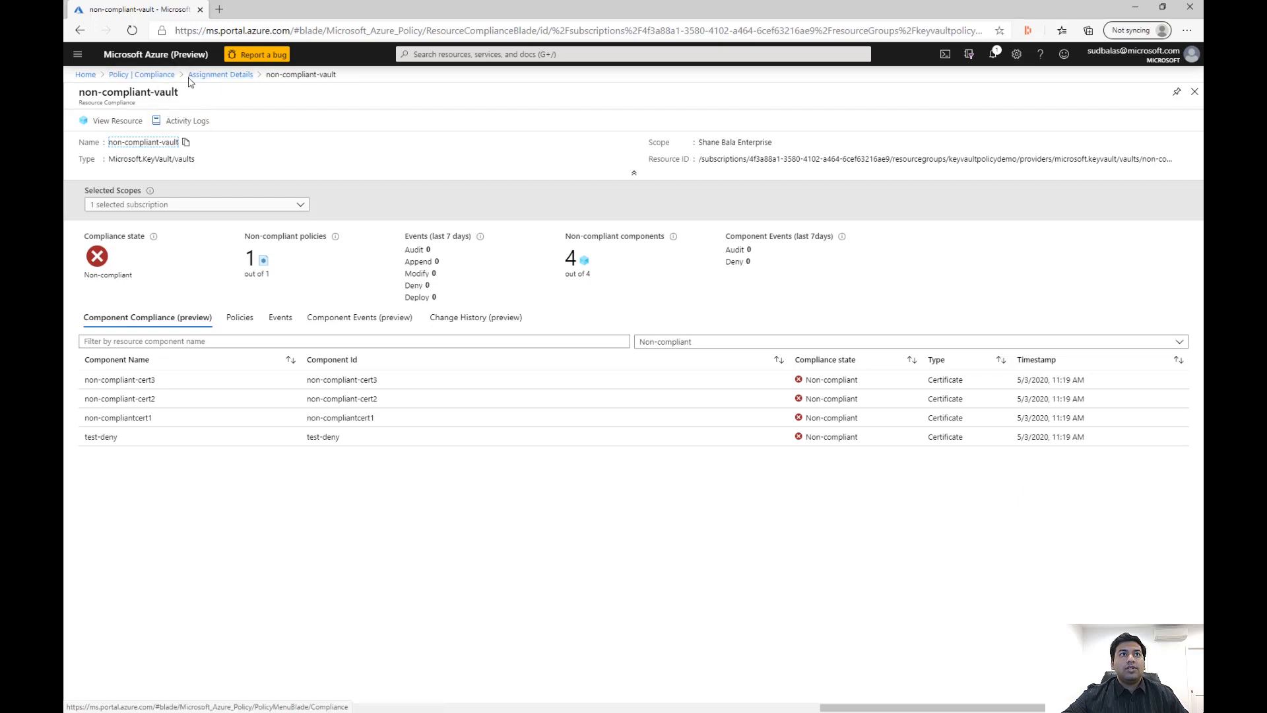
# Return to the policy assignments and open "[Preview]: Manage minimum key size for RSA certificates"
pyautogui.click(141, 75)
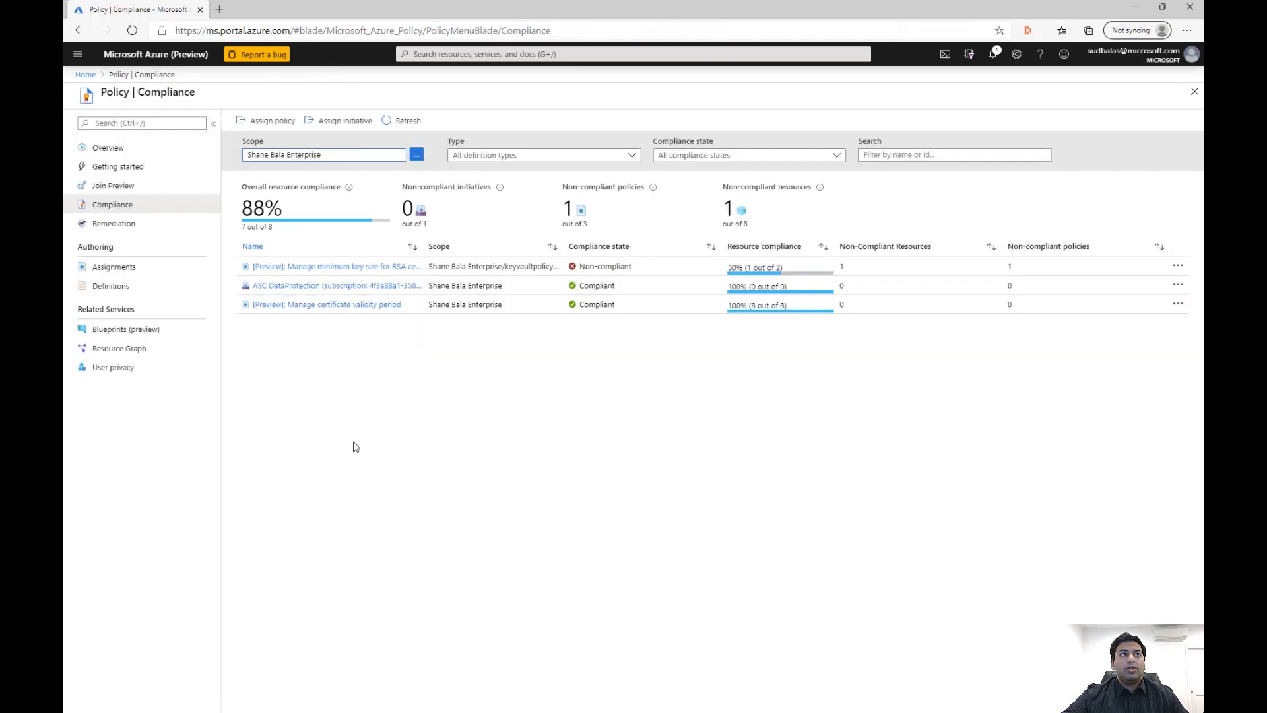
pyautogui.click(136, 273)
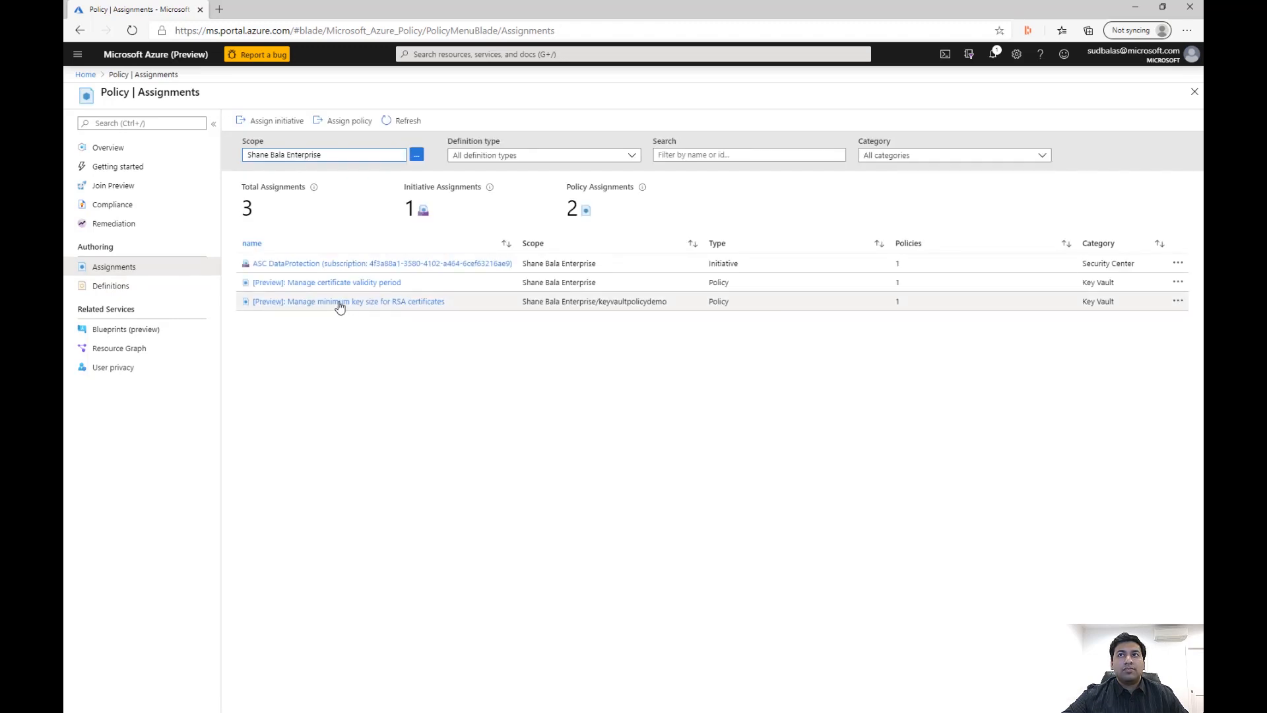
pyautogui.click(404, 307)
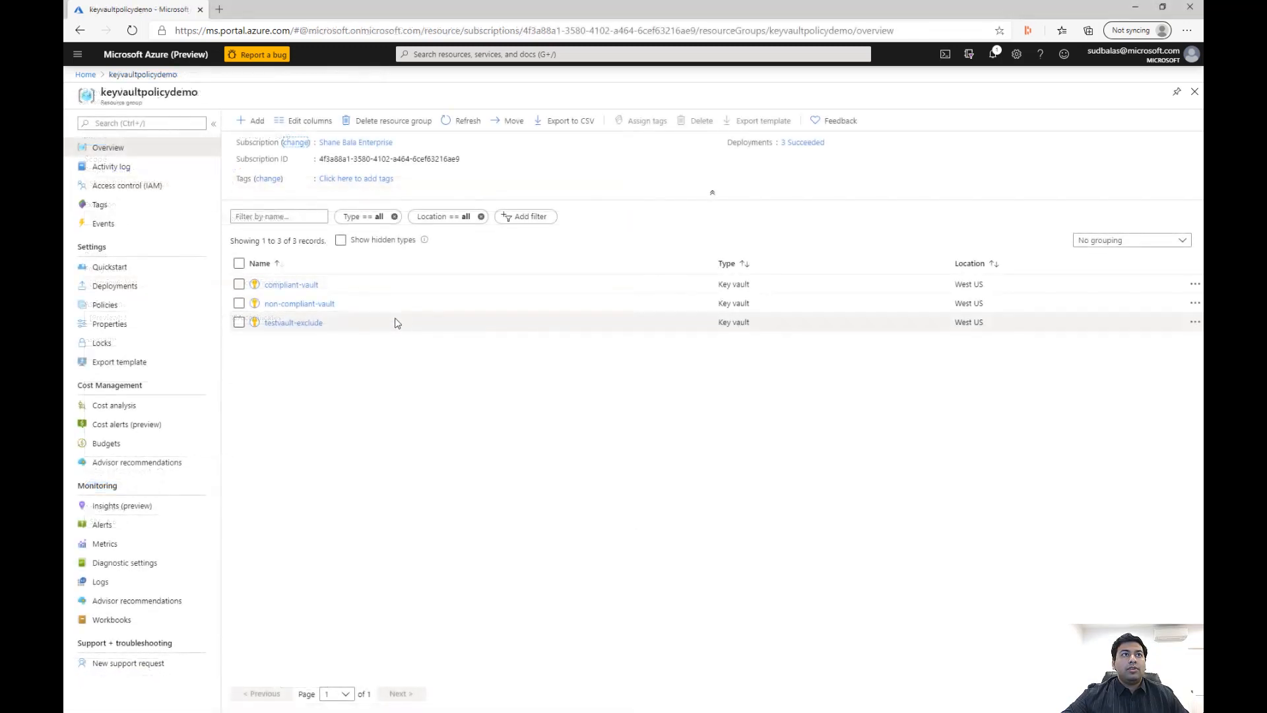
# Start generating a certificate in compliant-vault with the name test-deny and the subject CN=test.com
pyautogui.click(291, 285)
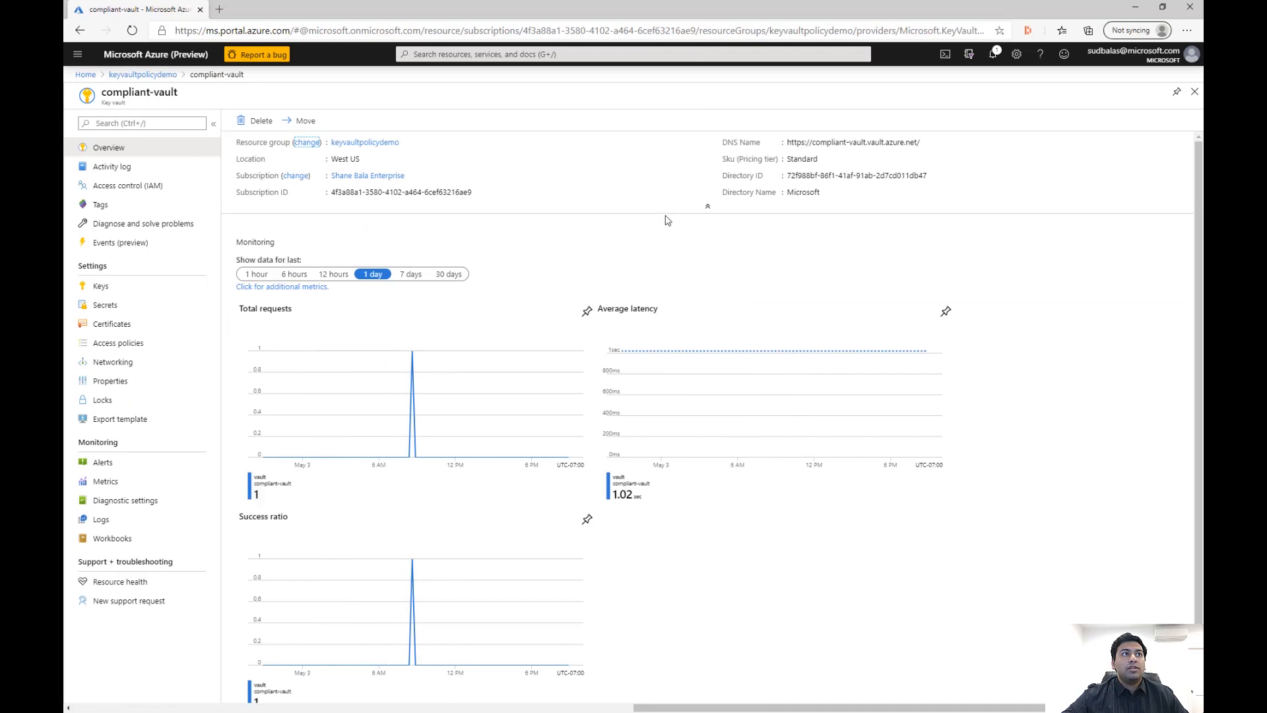
pyautogui.click(126, 324)
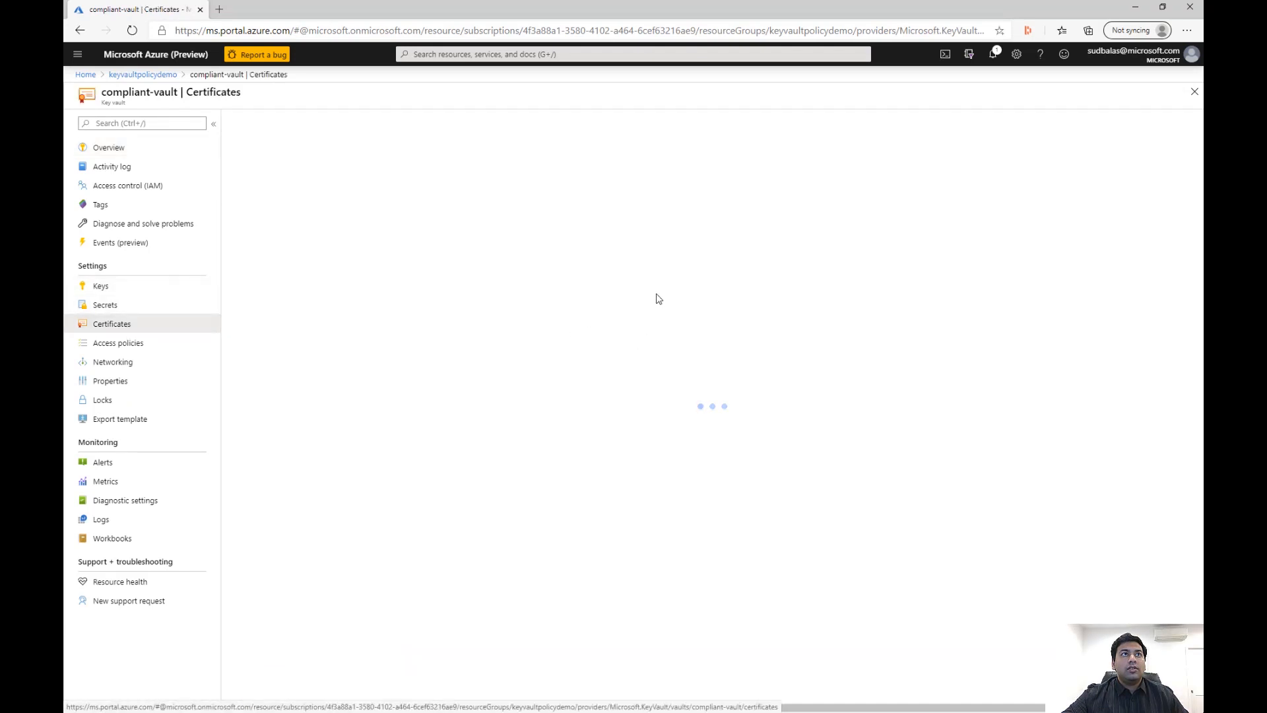
pyautogui.click(272, 122)
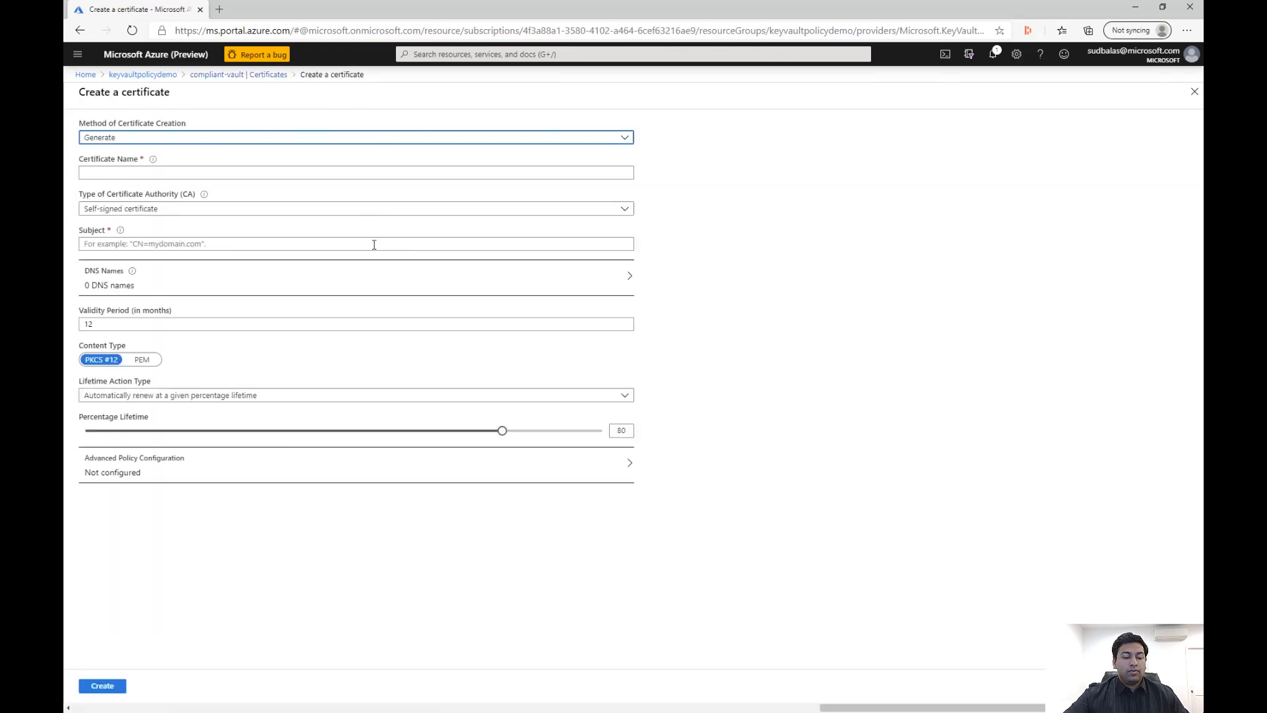
pyautogui.click(180, 175)
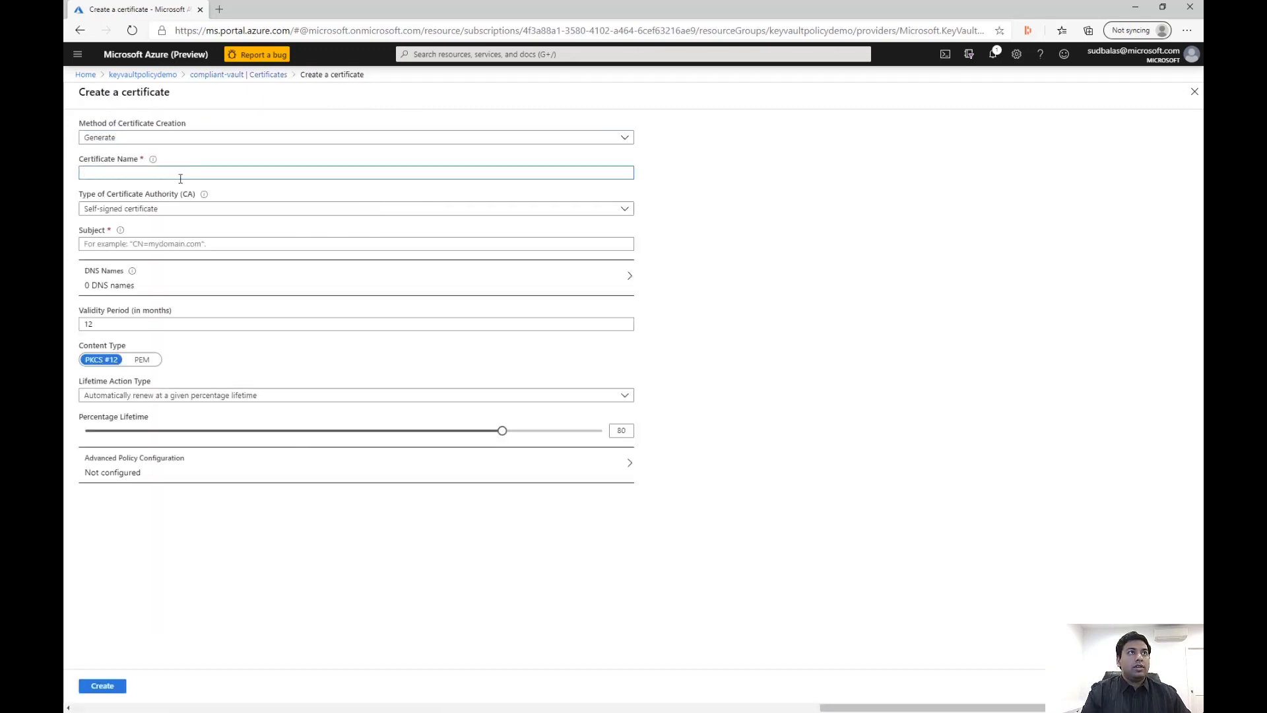
pyautogui.write('test-deny')
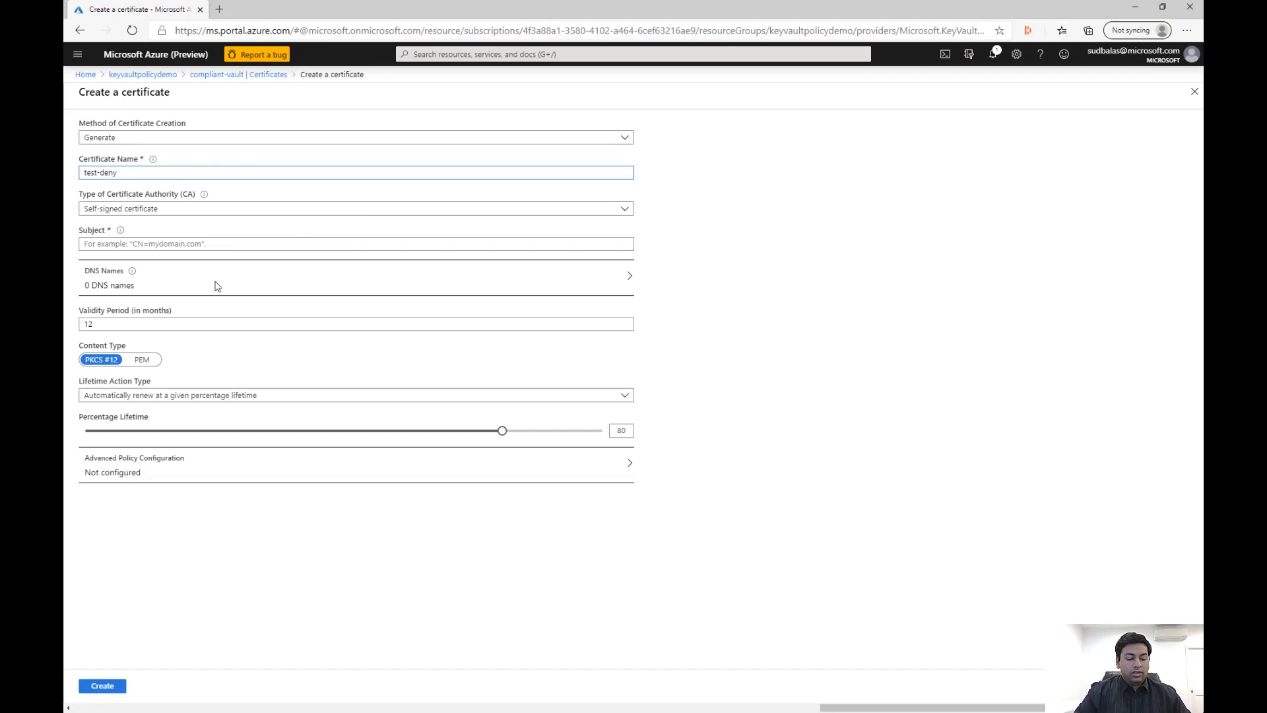
pyautogui.click(221, 244)
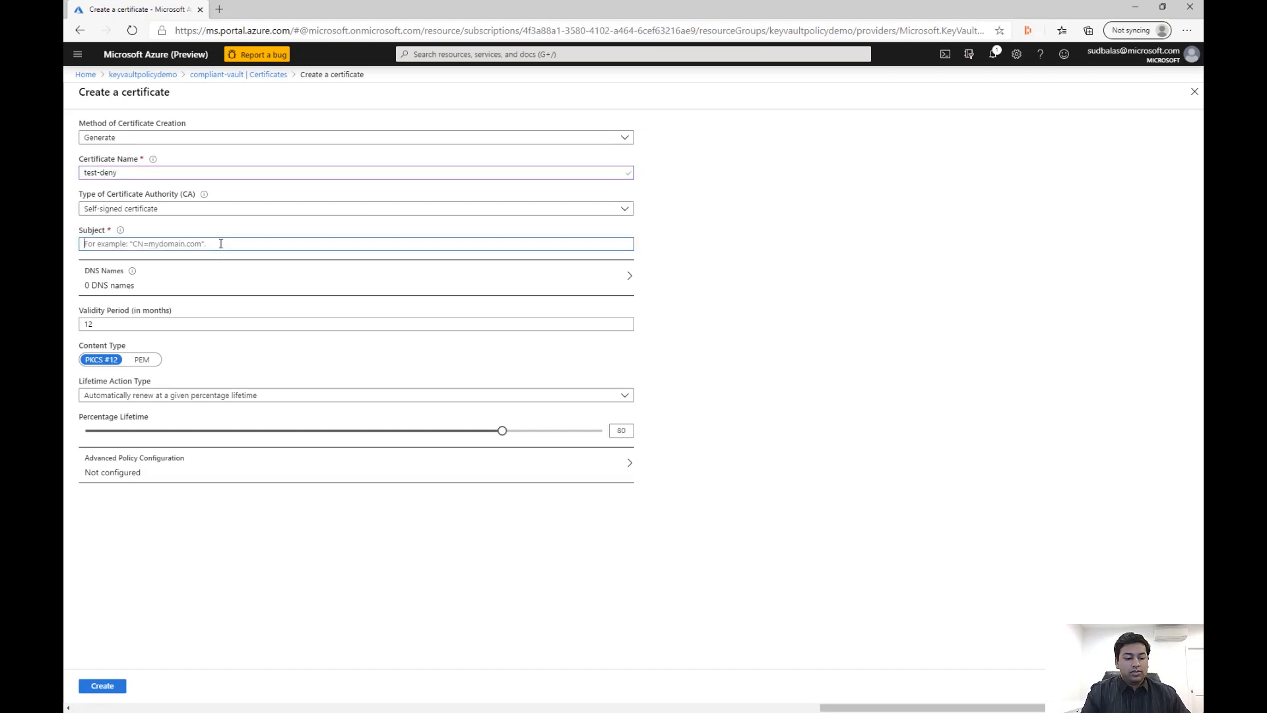
pyautogui.write('CN=test.com')
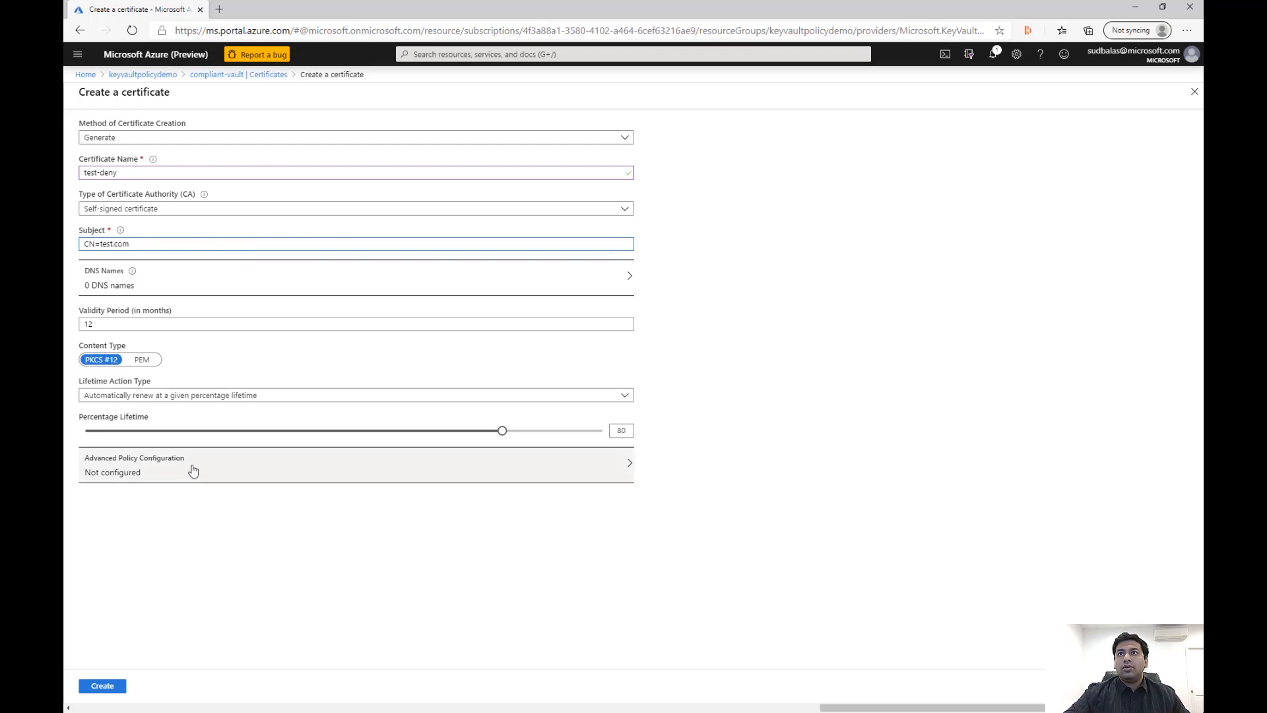
# Try to create the test-deny certificate with an RSA key size of 2048 and read the policy response
pyautogui.click(192, 472)
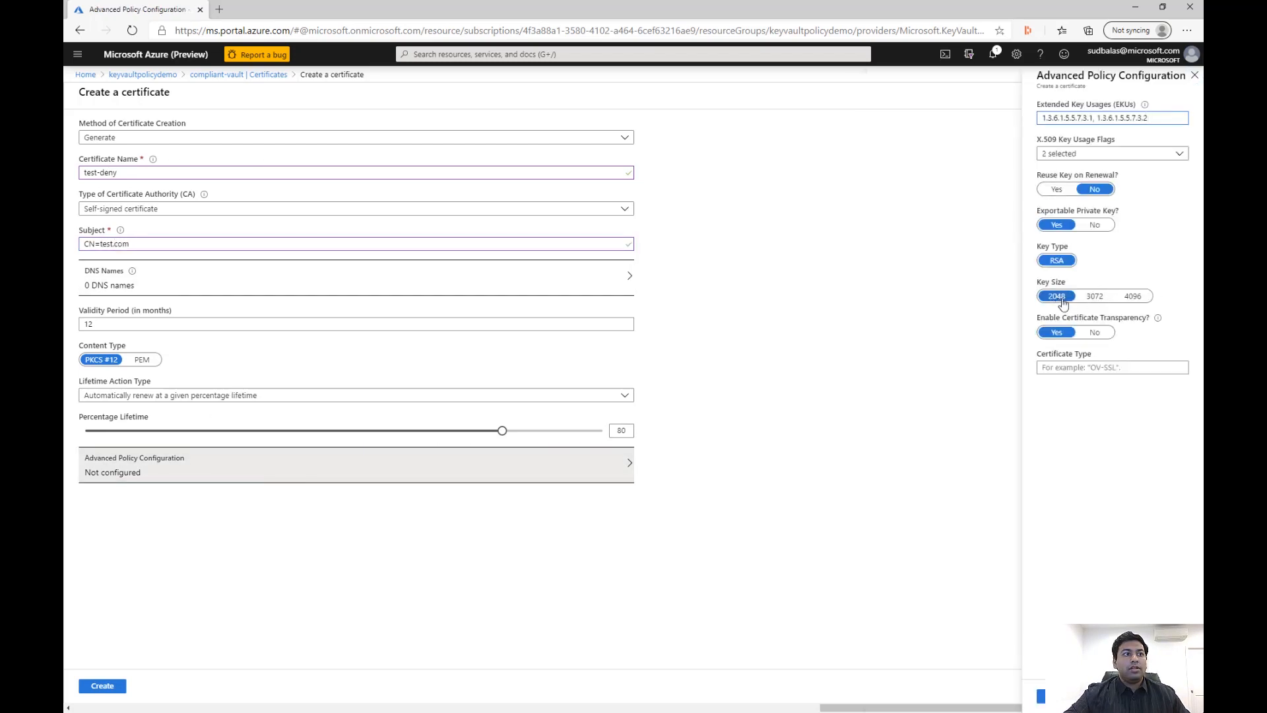
pyautogui.click(1040, 696)
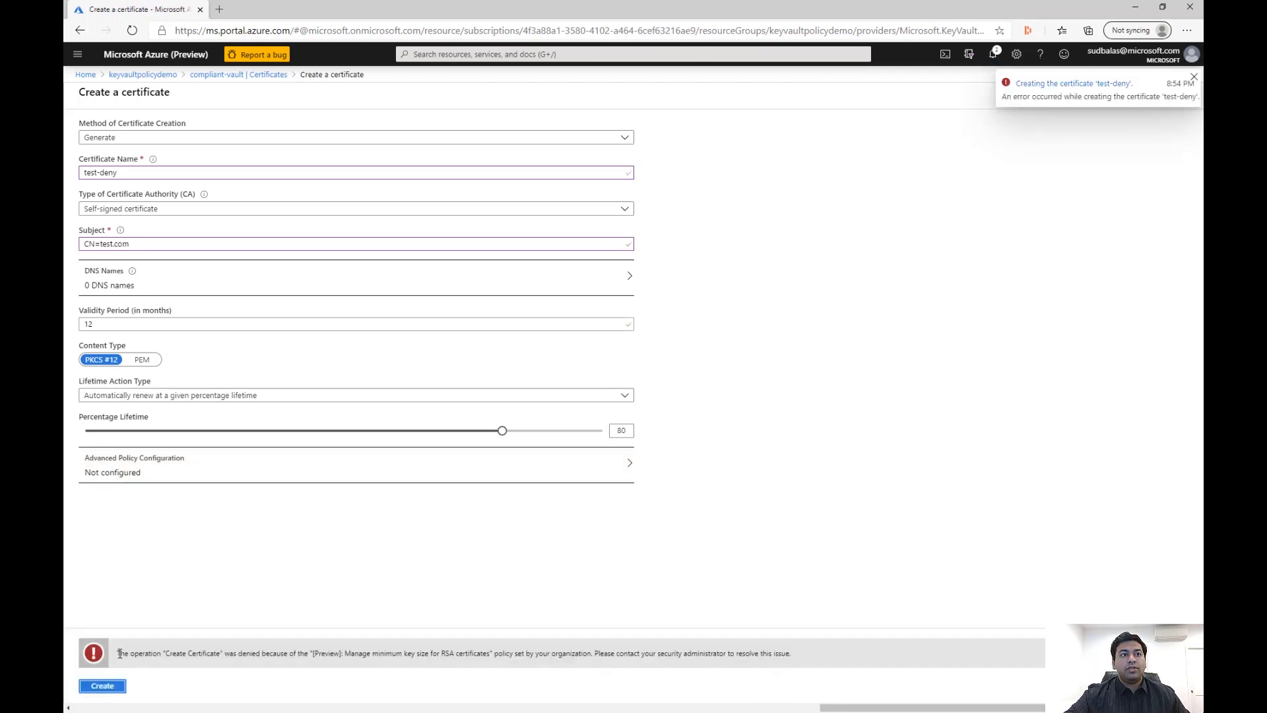
pyautogui.moveTo(120, 653); pyautogui.dragTo(489, 654)
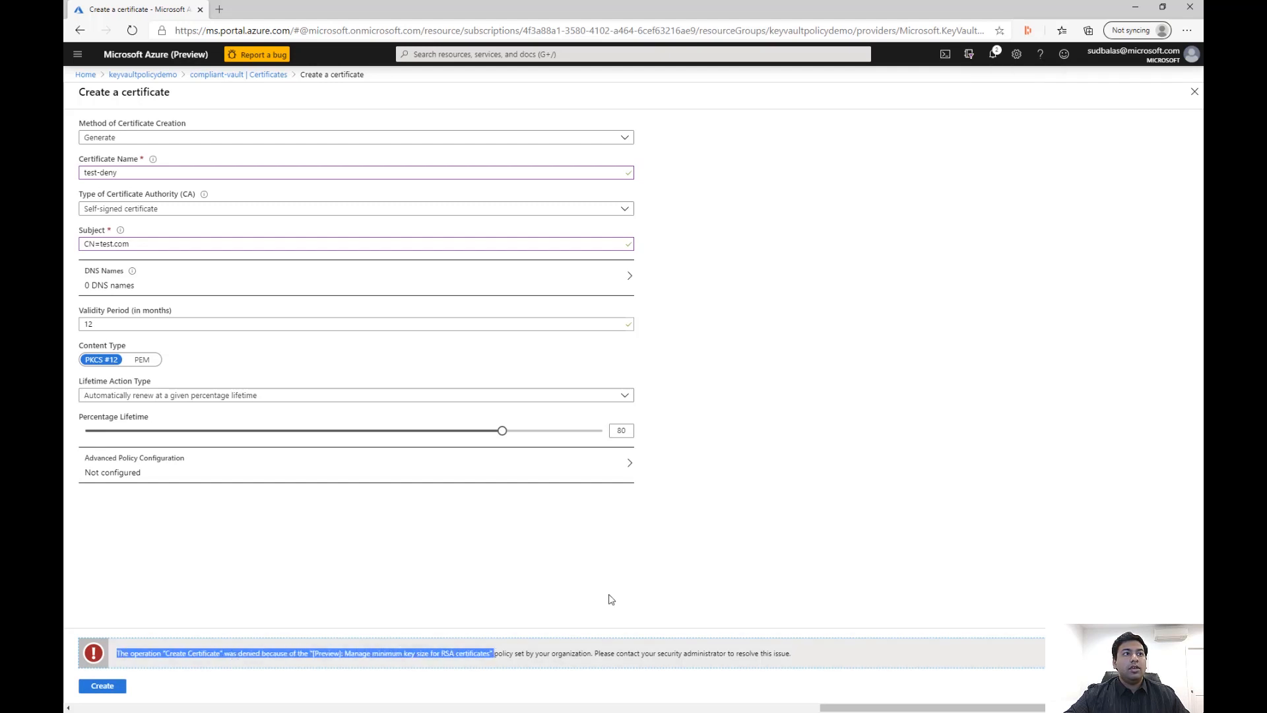
pyautogui.click(670, 586)
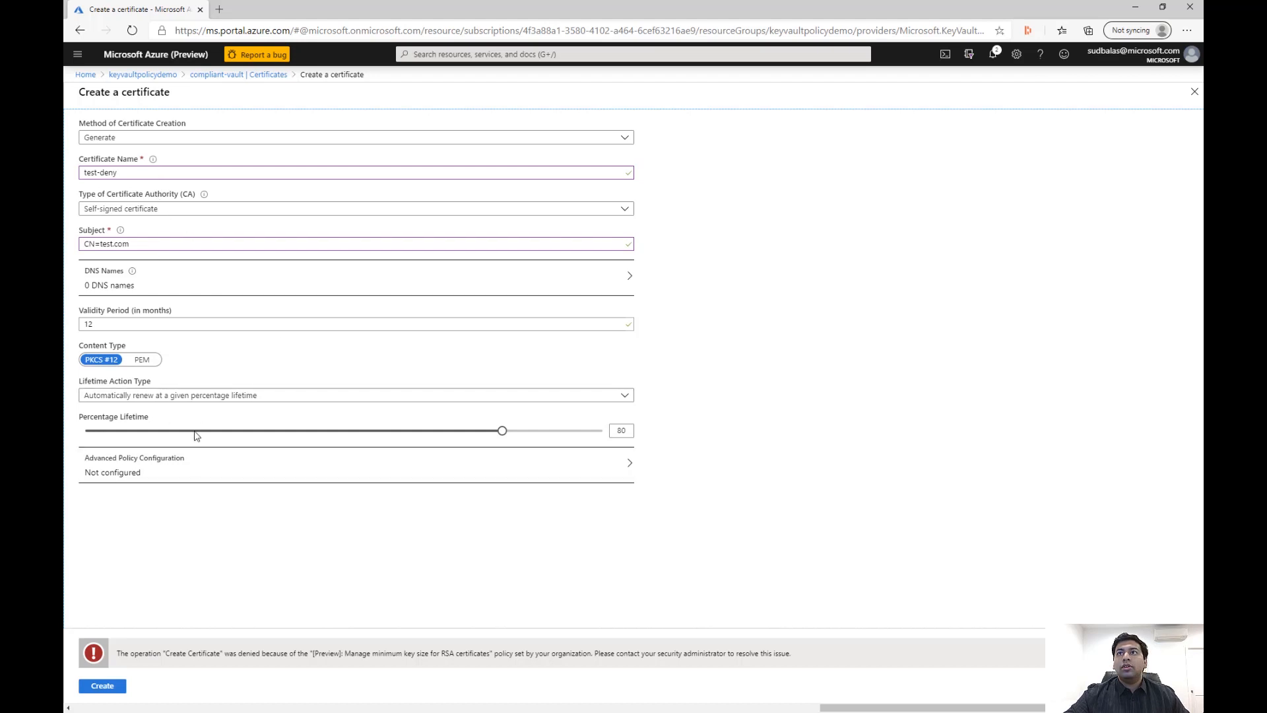
# Set the test-deny certificate's key size to 3072 in the advanced policy configuration and create it
pyautogui.click(189, 473)
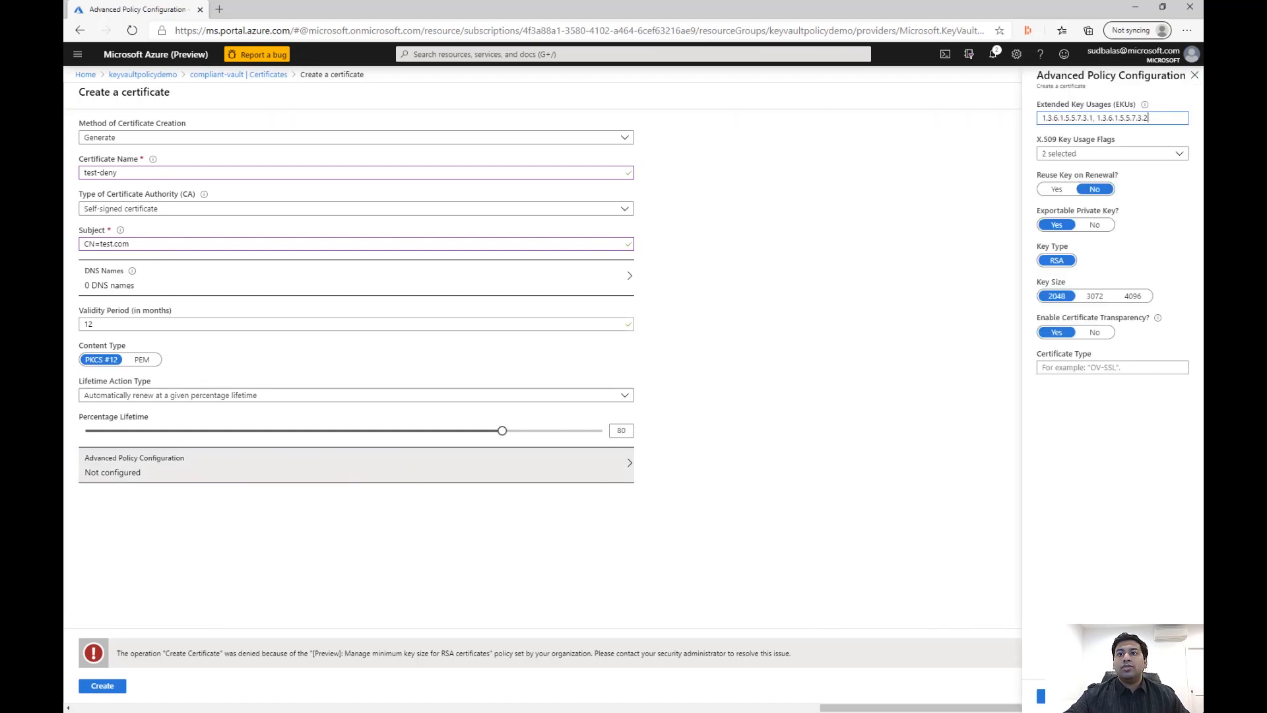
pyautogui.click(1096, 296)
pyautogui.click(1041, 697)
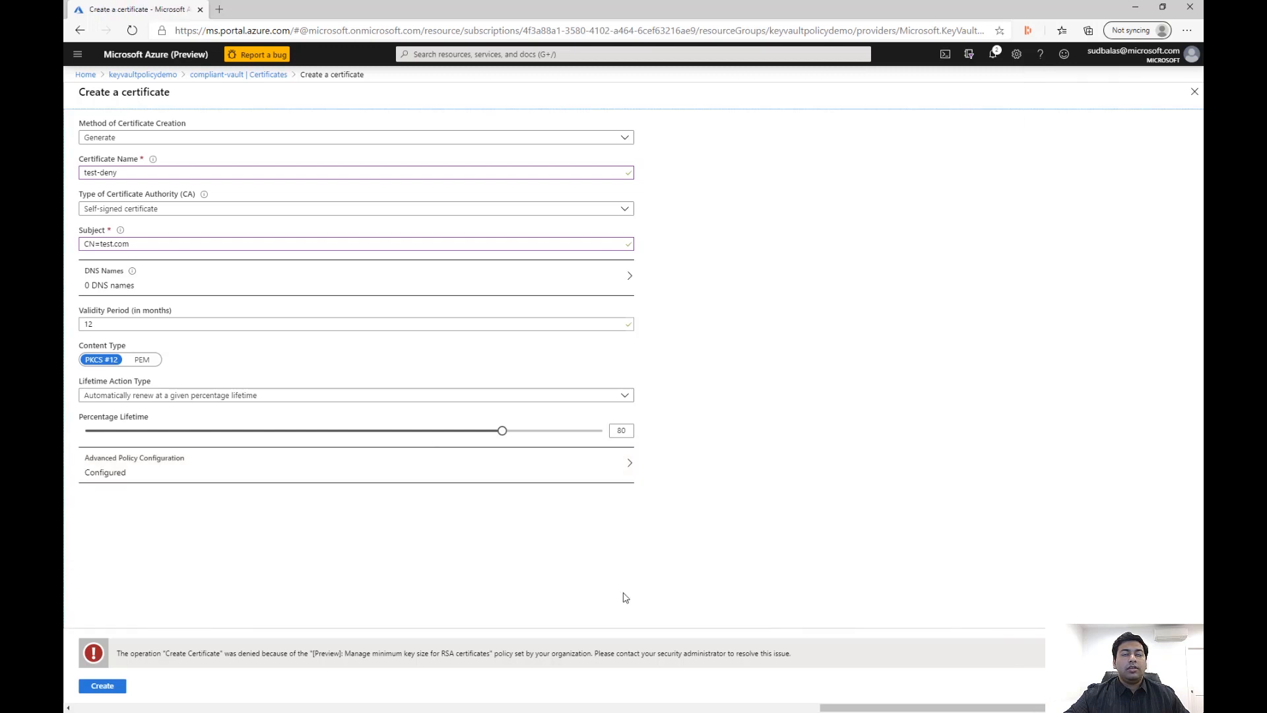
pyautogui.click(102, 686)
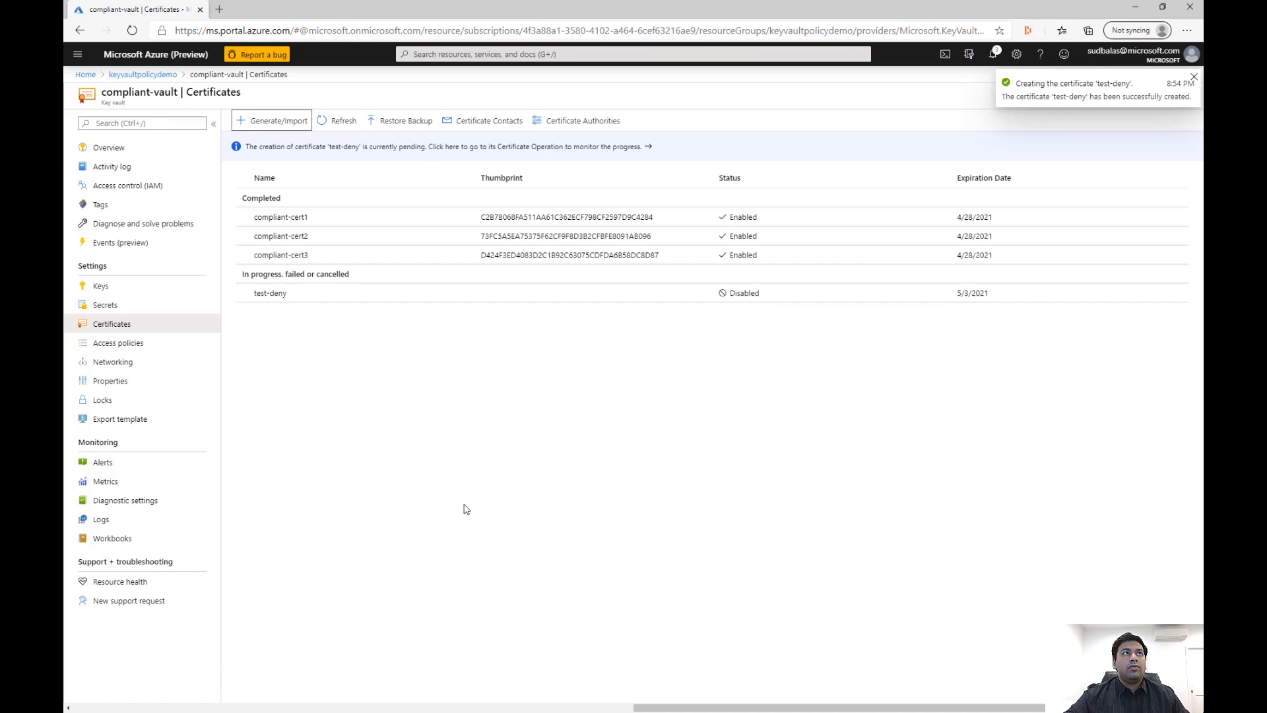
# Start generating a certificate in the testvault-exclude key vault of keyvaultpolicydemo and name it test-deny1
pyautogui.click(142, 74)
pyautogui.click(285, 324)
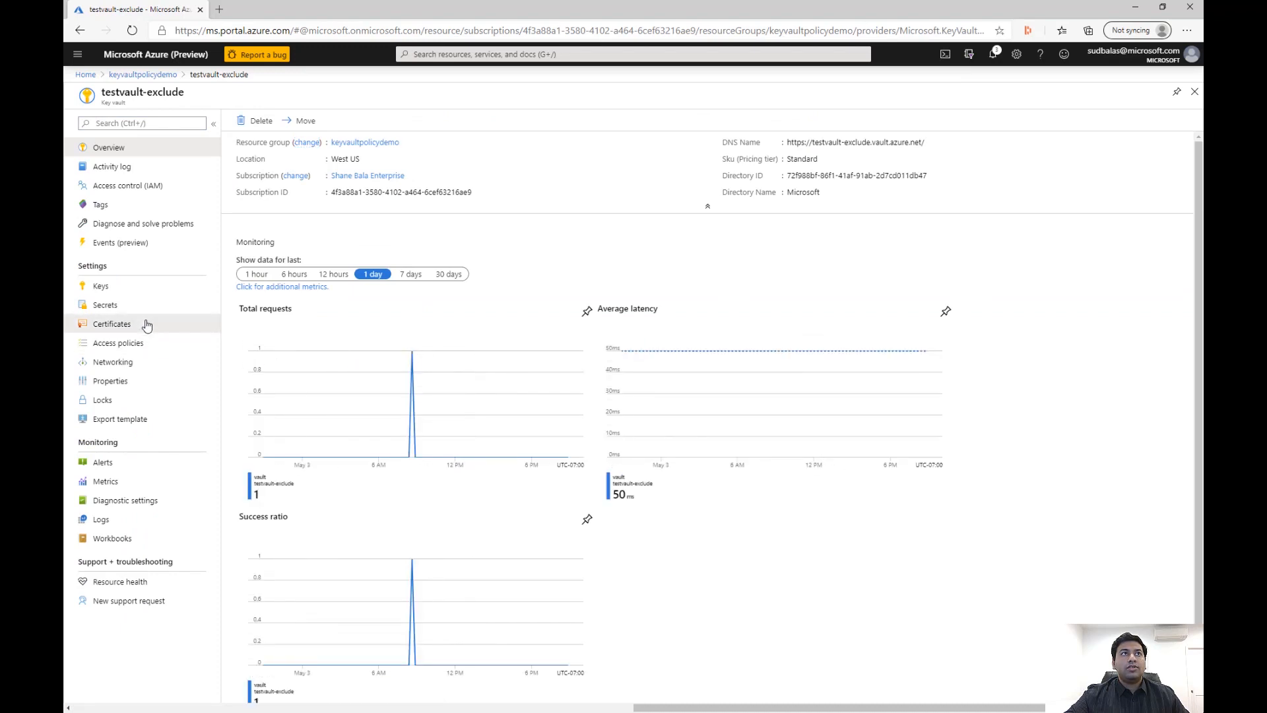
pyautogui.click(147, 324)
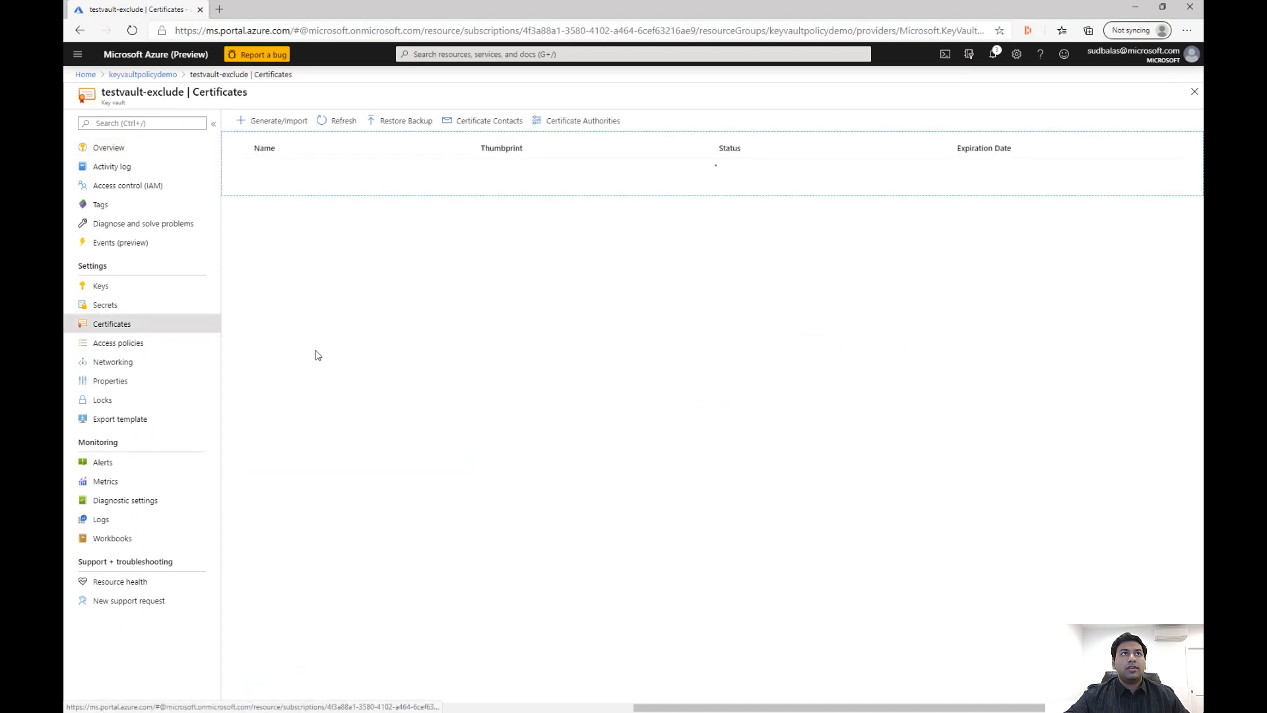
pyautogui.click(288, 122)
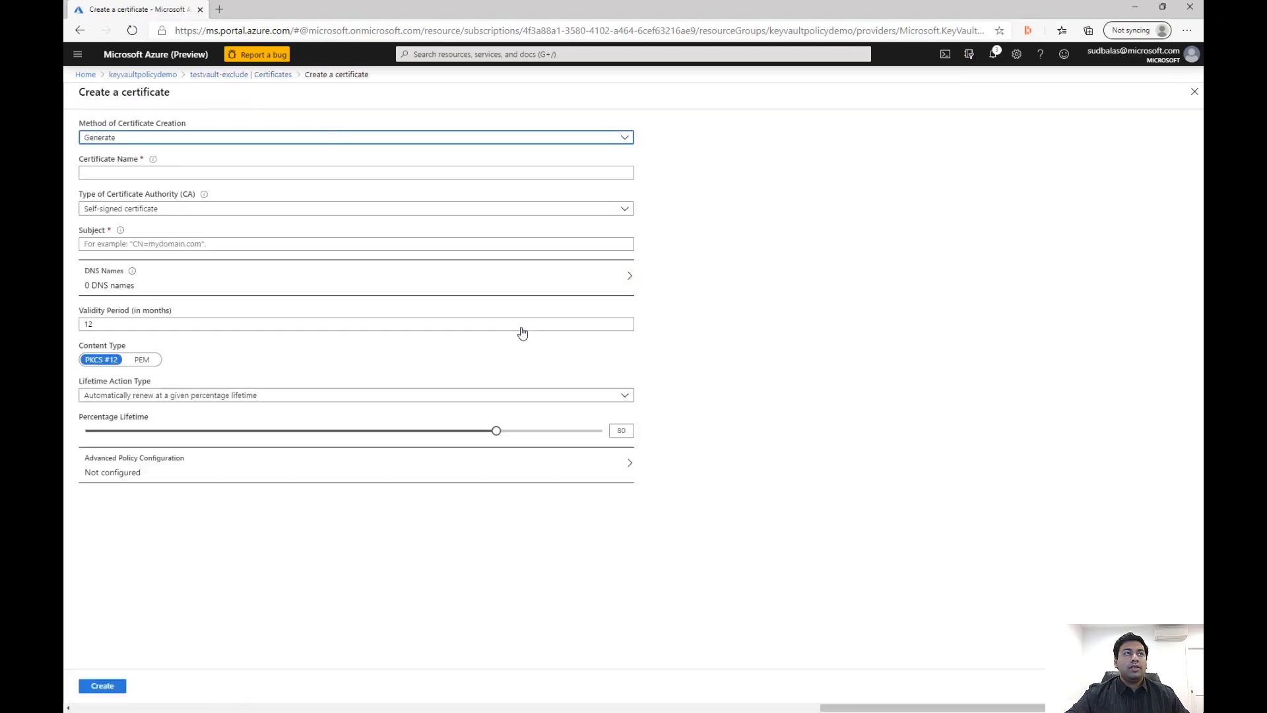
pyautogui.click(202, 174)
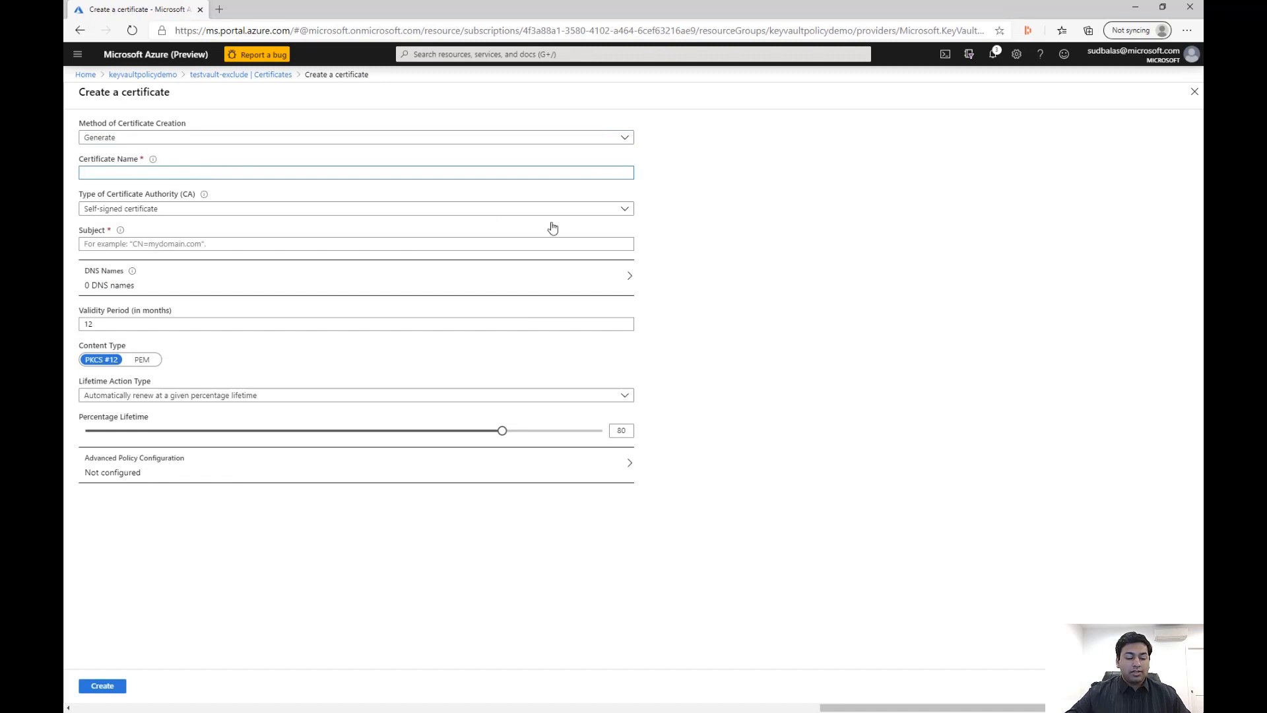
pyautogui.write('t')
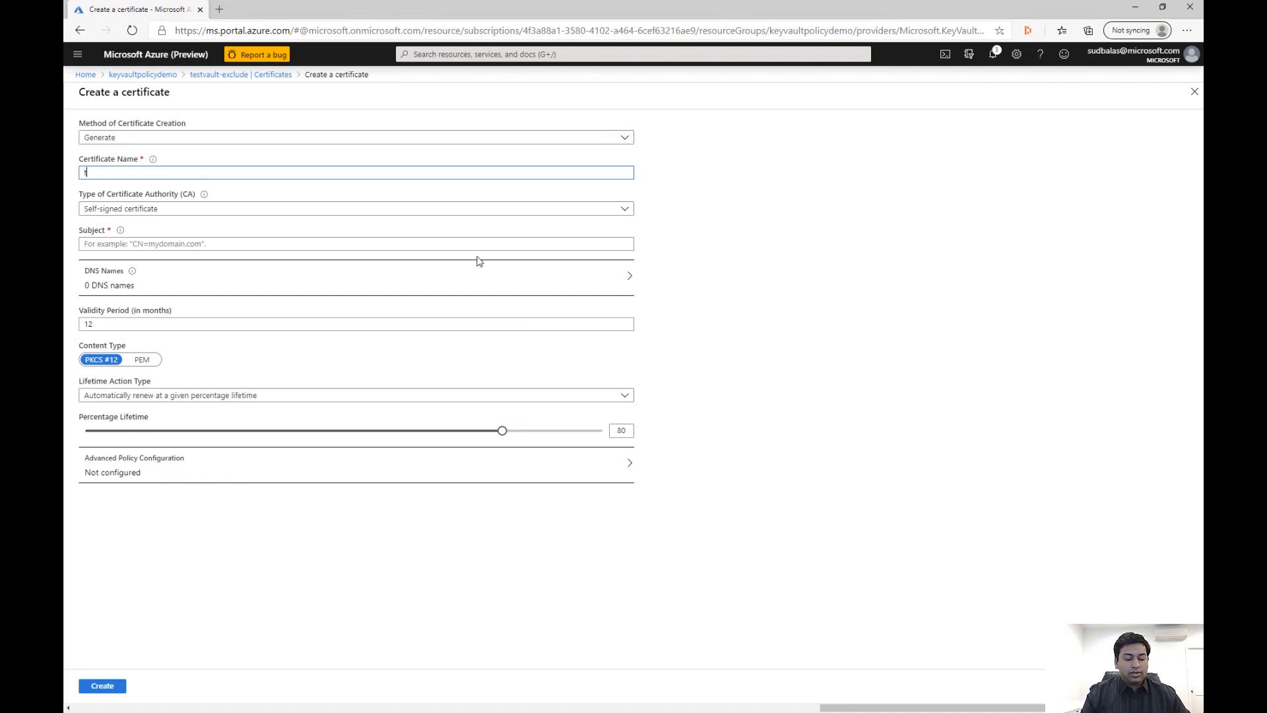
pyautogui.write('est-deny')
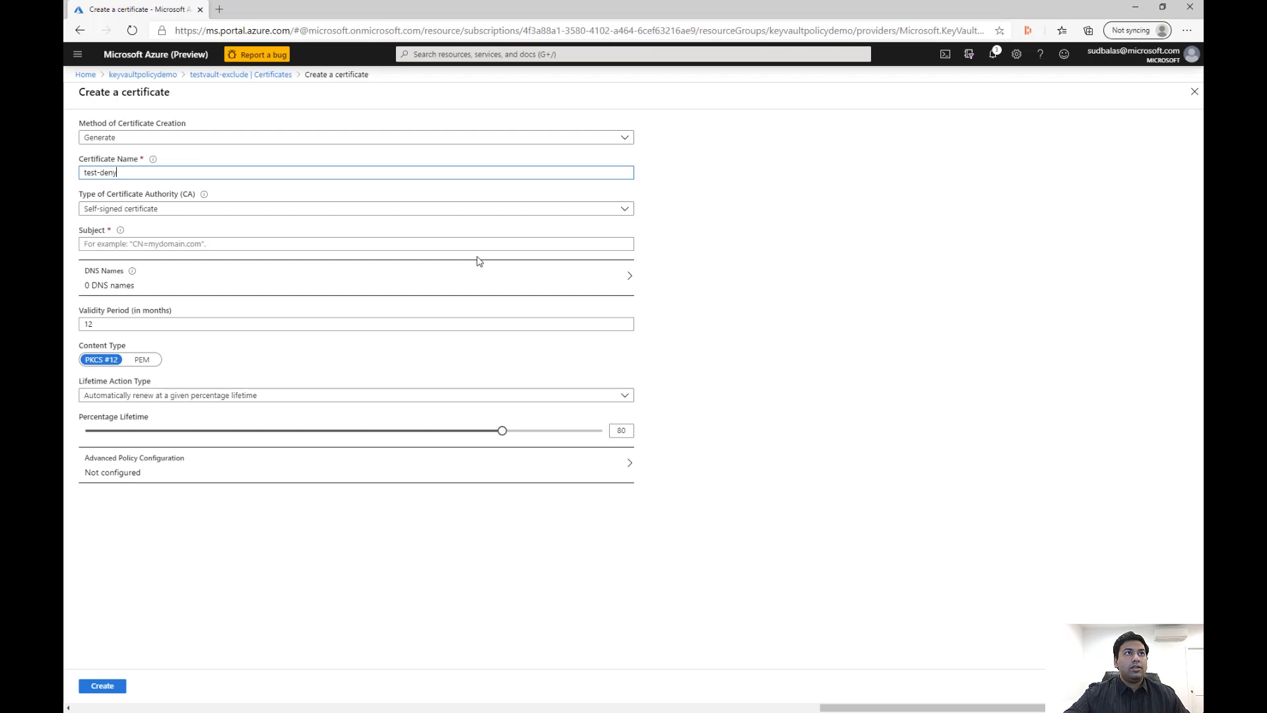
pyautogui.click(414, 244)
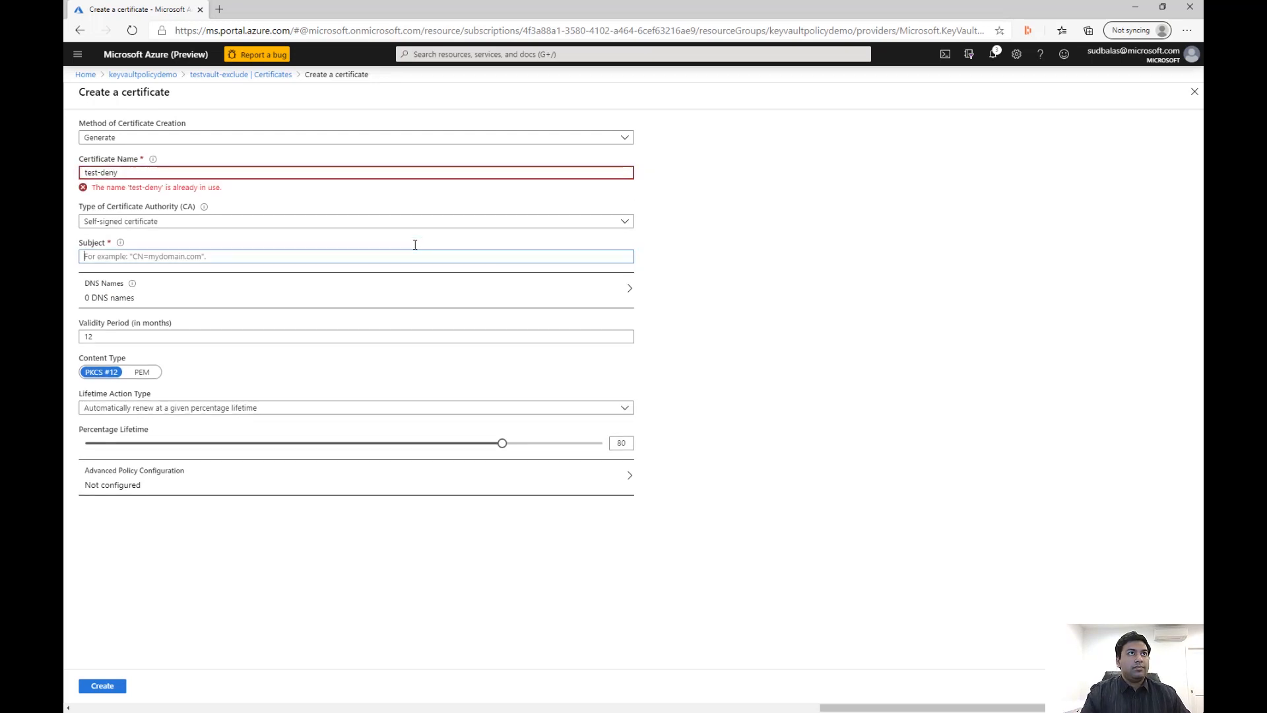
pyautogui.write('CN')
pyautogui.press('BackSpace')
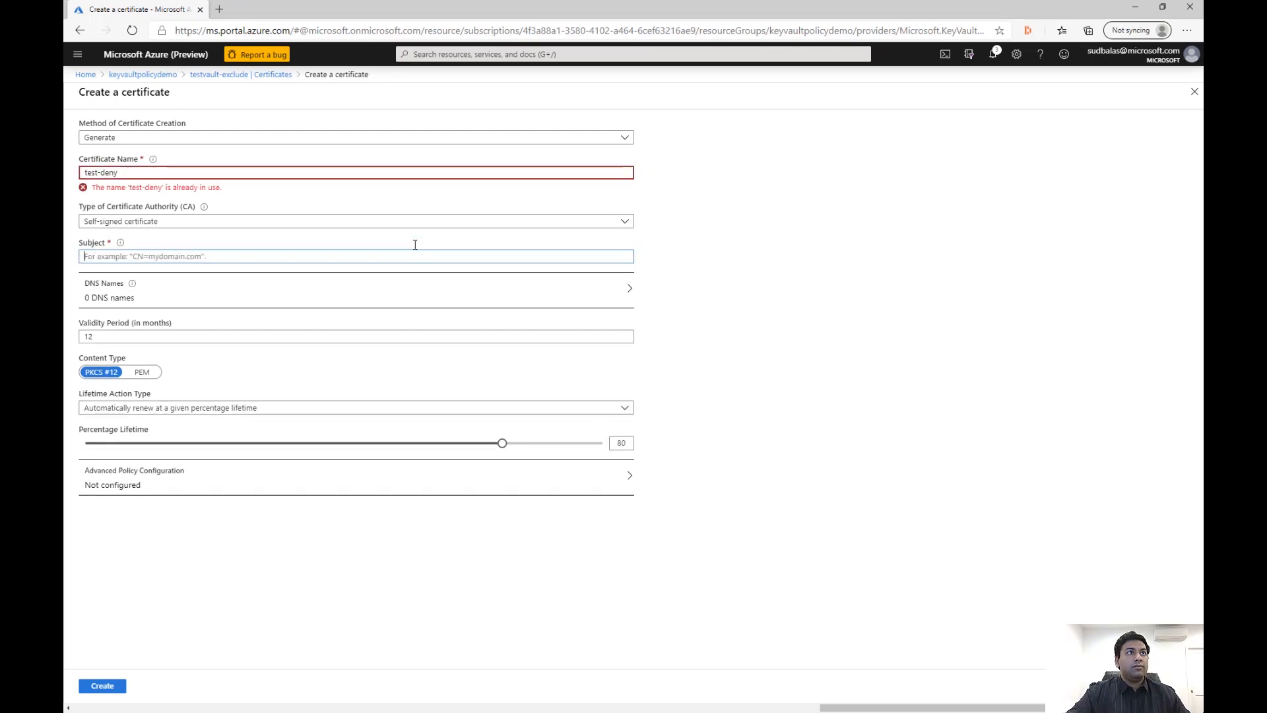
pyautogui.click(283, 172)
pyautogui.write('1')
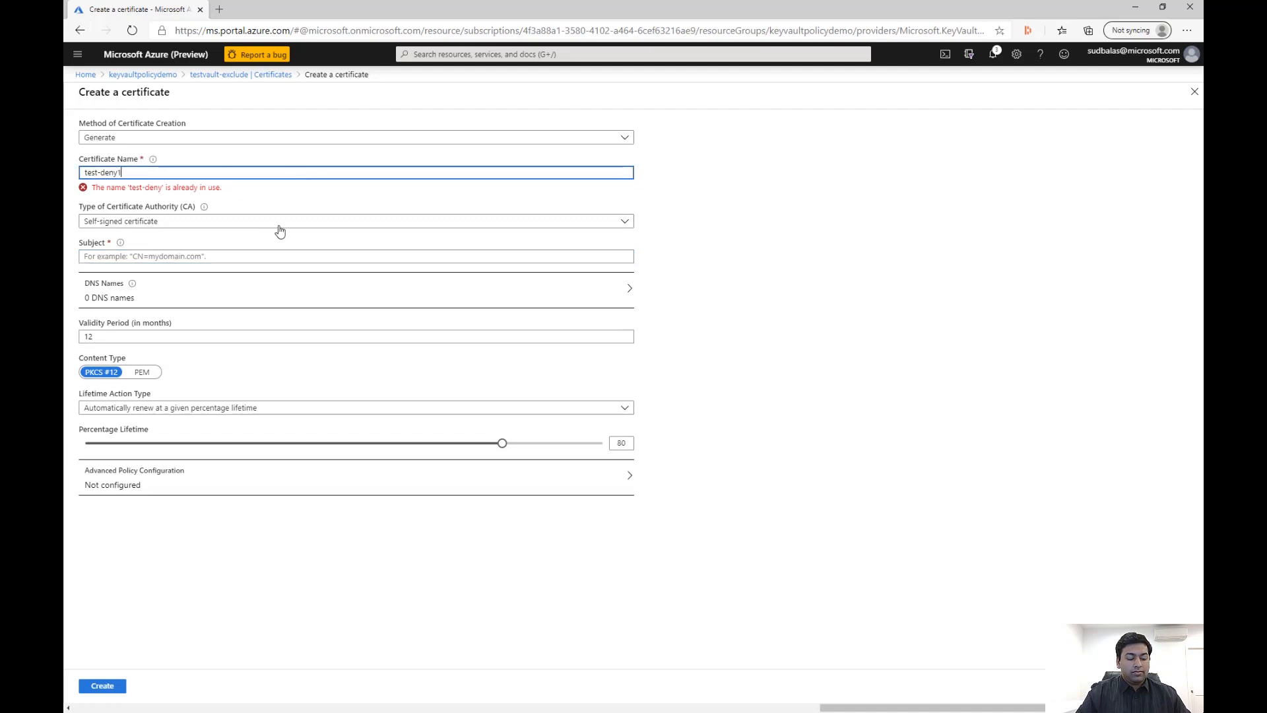
# Set the test-deny1 certificate's subject to CN=test.com, accept the 2048 key size, and create it
pyautogui.click(221, 256)
pyautogui.write('CN')
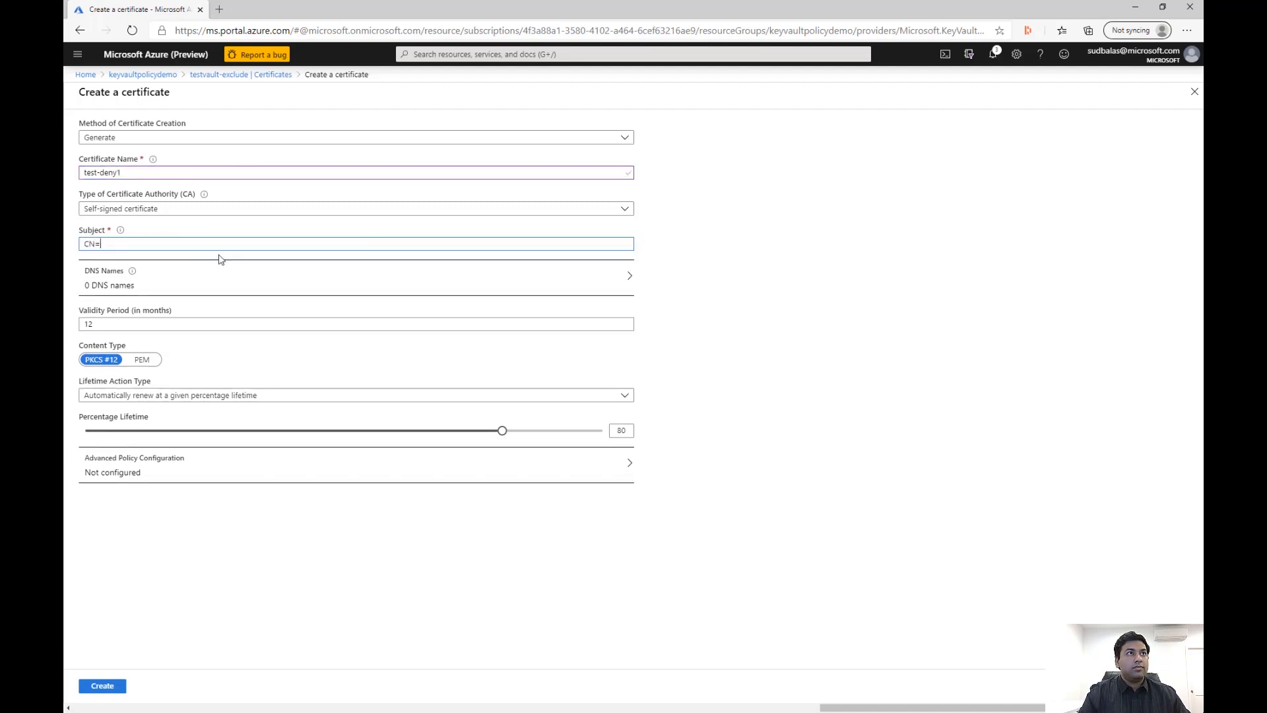
pyautogui.write('=a')
pyautogui.press('BackSpace')
pyautogui.write('test.com')
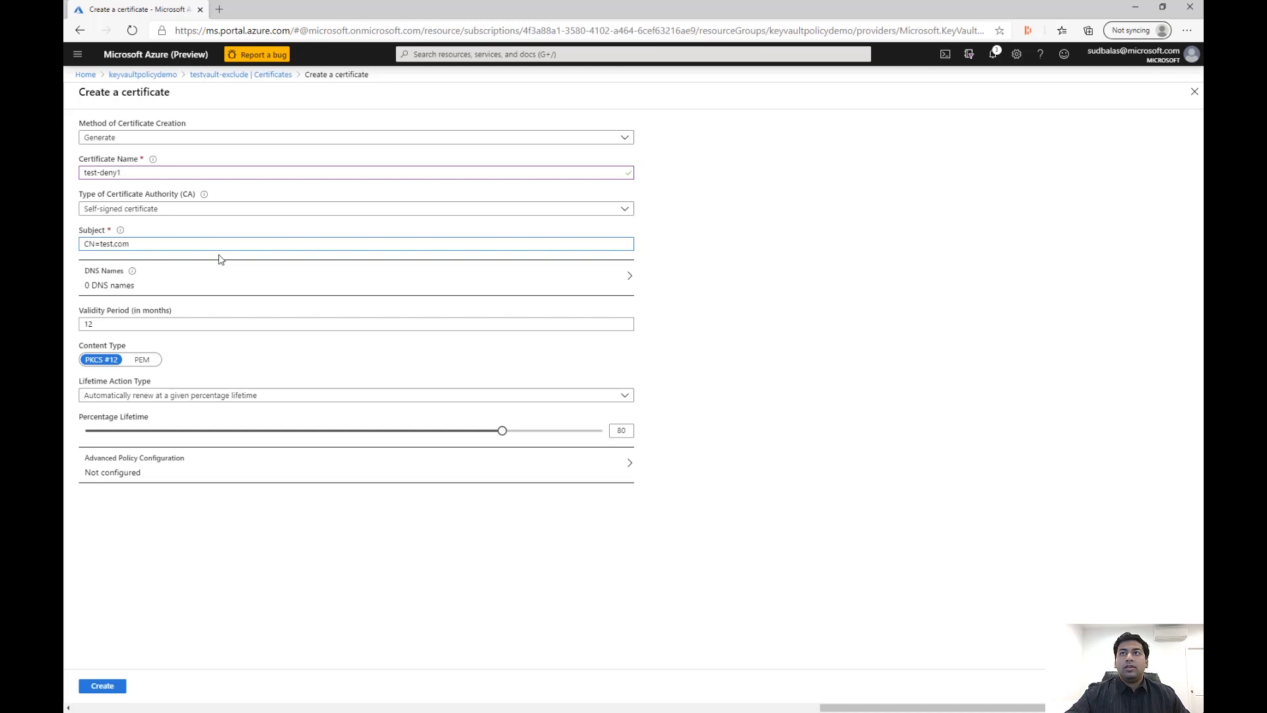
pyautogui.click(218, 466)
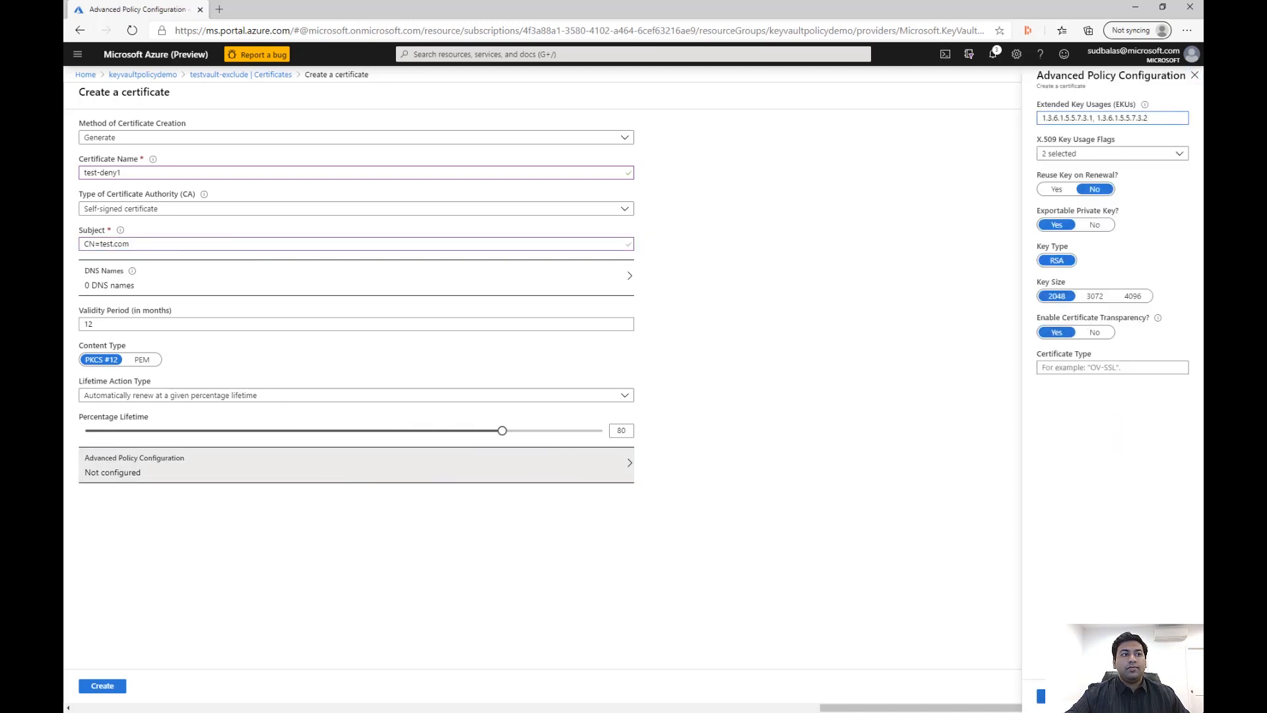
pyautogui.click(1059, 697)
pyautogui.click(108, 693)
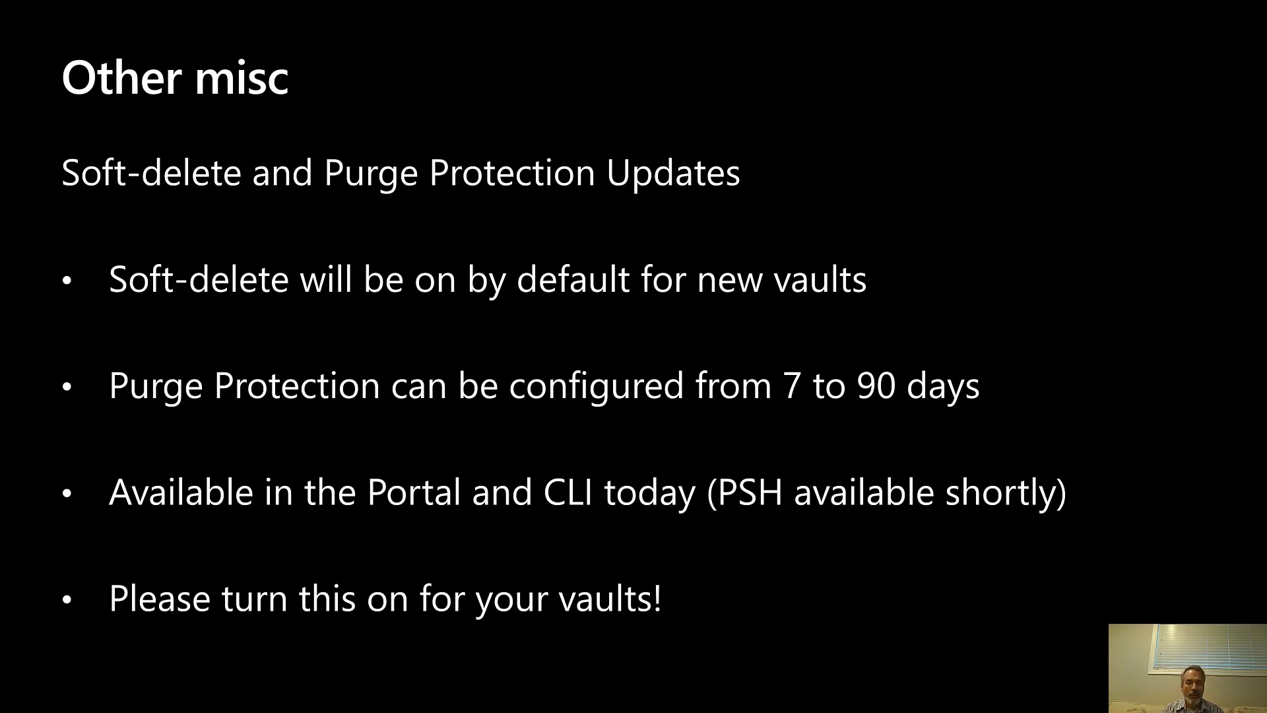
pyautogui.press('Right')
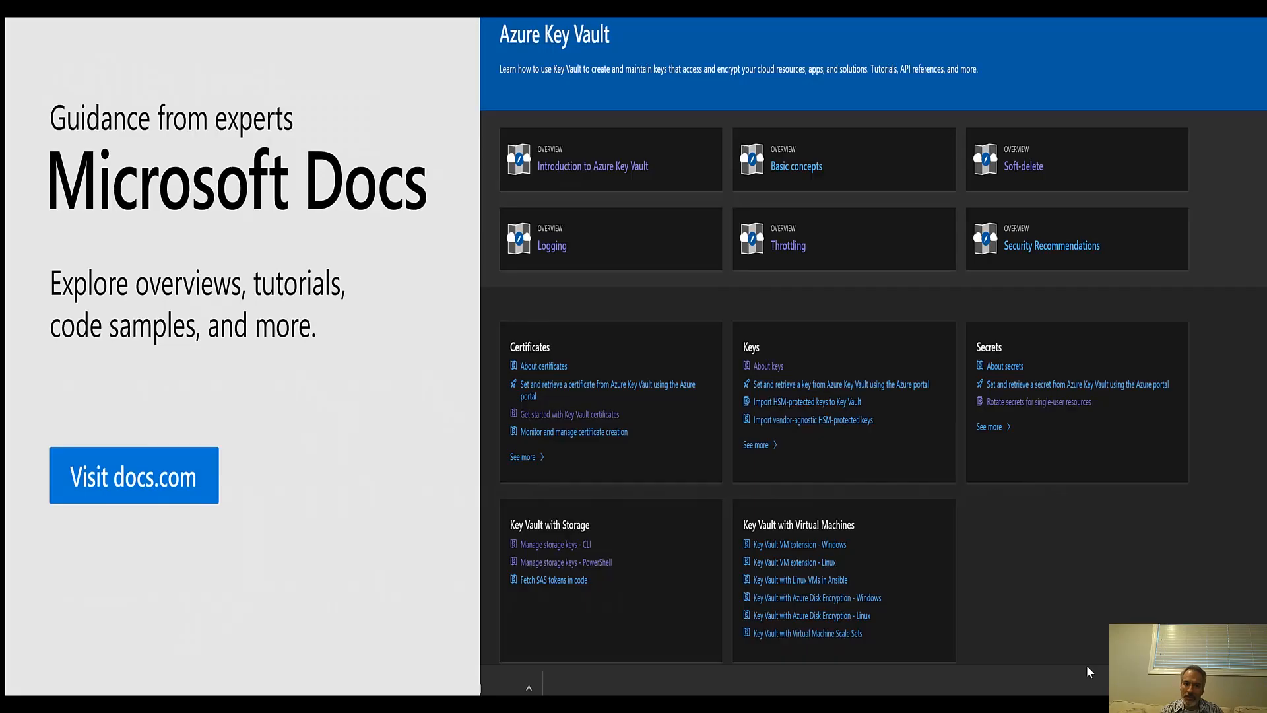